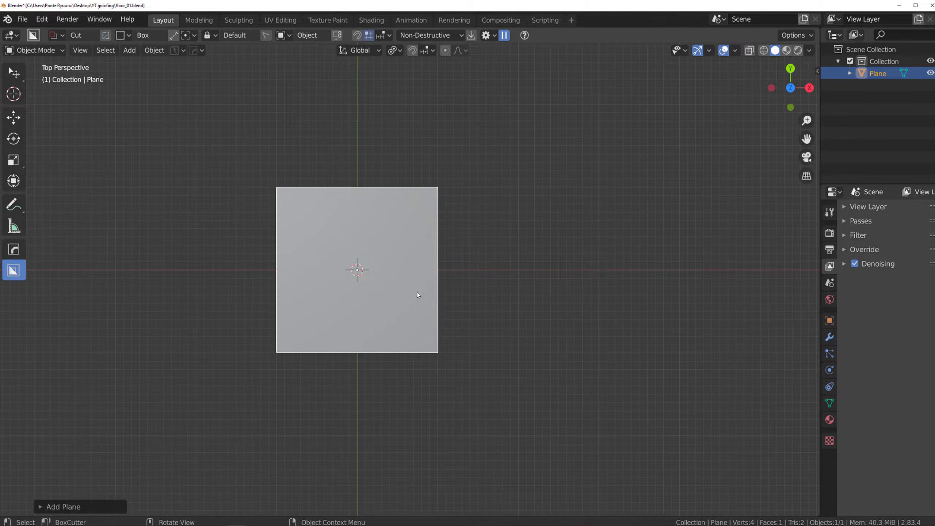
Step: Give the square plane a solidify thickness of 0.10
{"action": "middle_click_drag", "start_coordinate": [417, 294], "coordinate": [399, 221]}
{"action": "key", "text": "q"}
{"action": "left_click", "coordinate": [384, 243]}
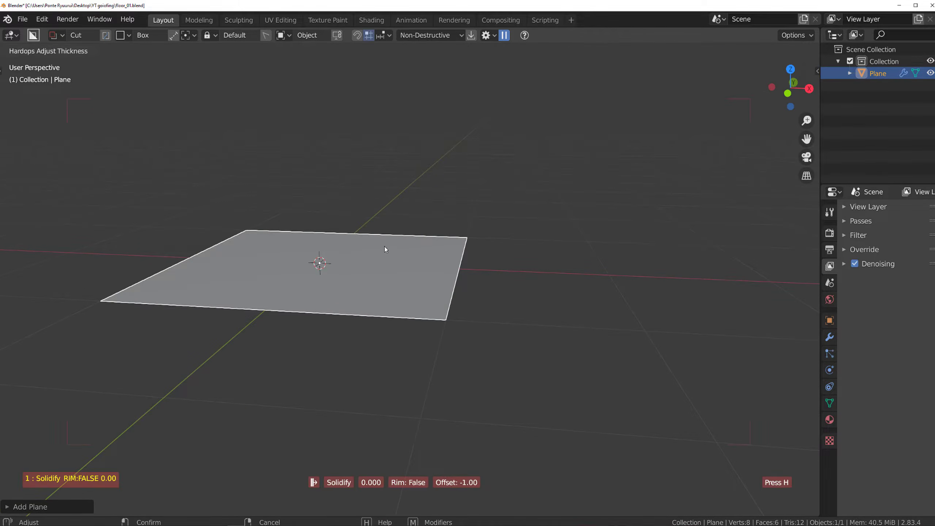
{"action": "left_click", "coordinate": [332, 254]}
{"action": "scroll", "coordinate": [387, 307], "scroll_direction": "down", "scroll_amount": 4}
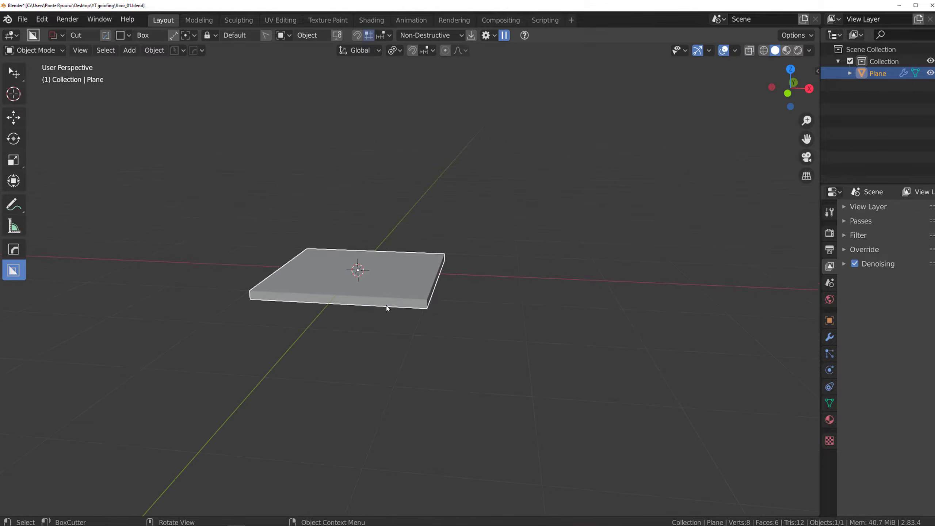
Step: Duplicate the slab and place the copy flush beside the original along the X axis
{"action": "key", "text": "shift+d"}
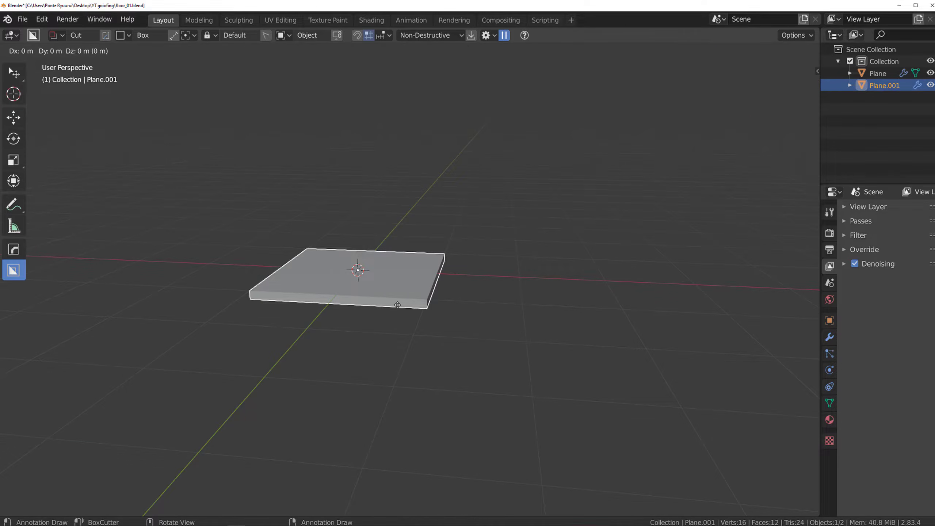
{"action": "key", "text": "x"}
{"action": "left_click", "coordinate": [519, 298]}
Step: Bisect the duplicate slab along X, keeping the outer half, and move that half flush against the original slab
{"action": "middle_click_drag", "start_coordinate": [519, 296], "coordinate": [488, 311]}
{"action": "key", "text": "alt+shift+x"}
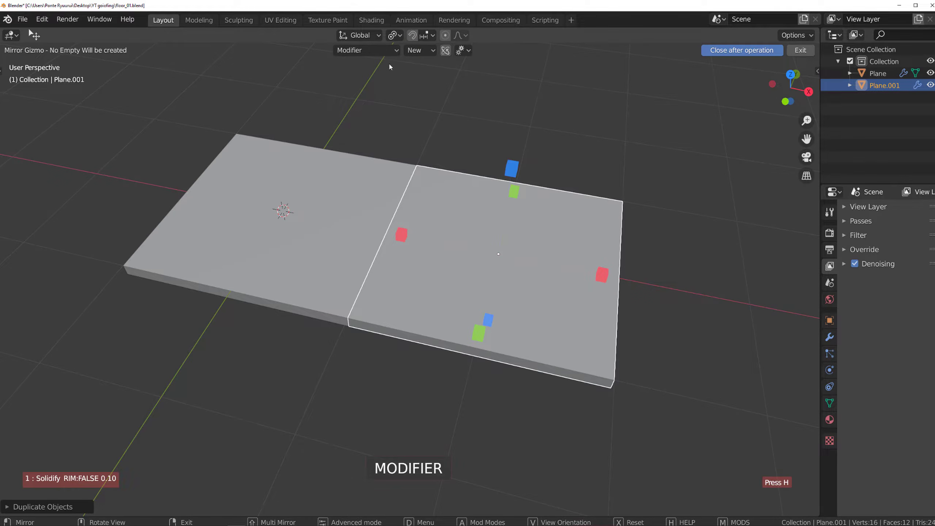
{"action": "left_click", "coordinate": [386, 51]}
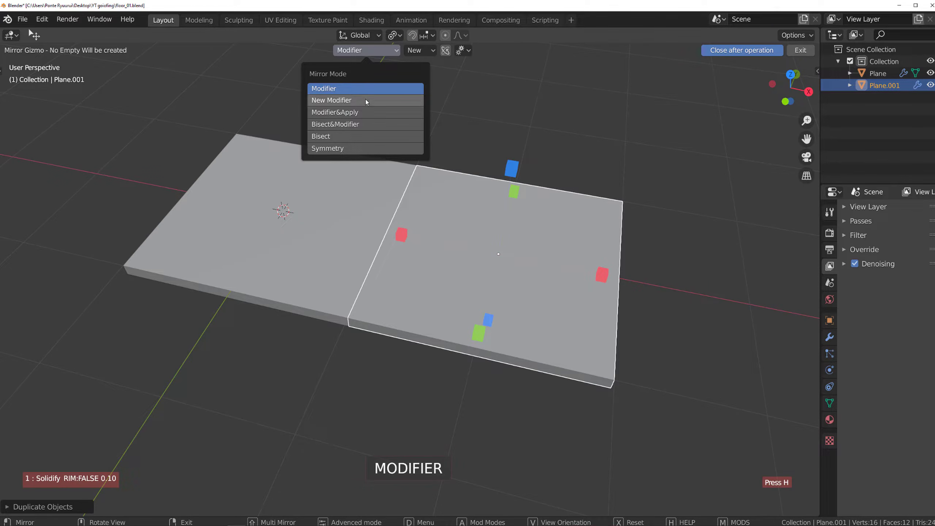
{"action": "left_click", "coordinate": [359, 136]}
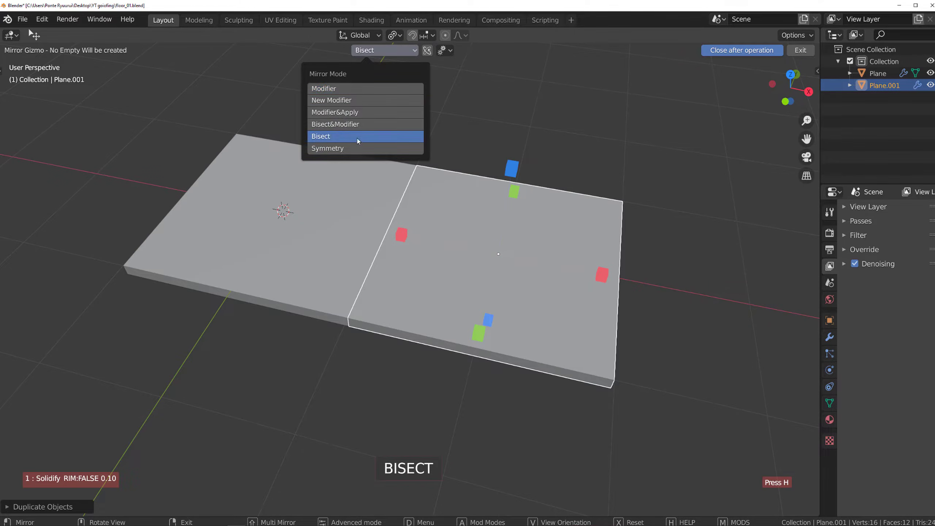
{"action": "left_click", "coordinate": [595, 278]}
{"action": "key", "text": "g"}
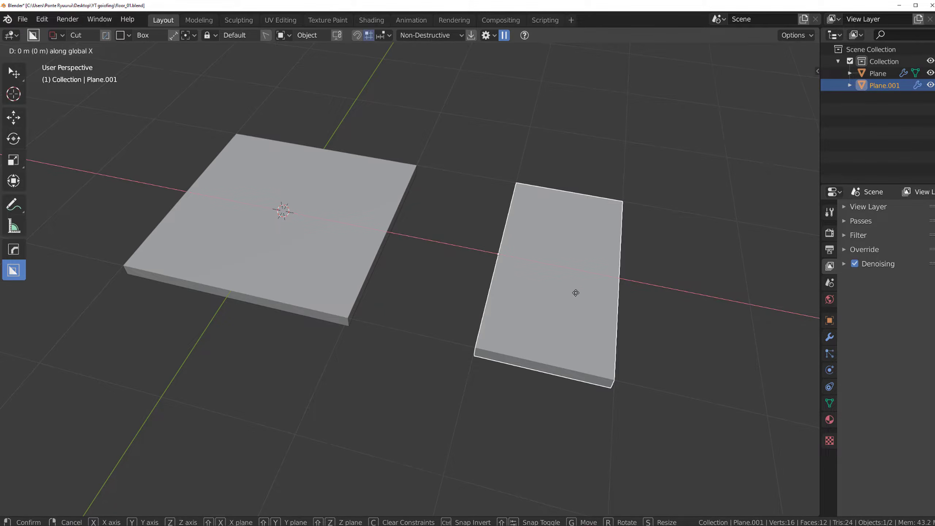
{"action": "left_click", "coordinate": [340, 234]}
Step: Mirror the half slab to the opposite side of the full slab along X with a mirror modifier
{"action": "left_click", "coordinate": [340, 234], "text": "shift"}
{"action": "key", "text": "alt+x"}
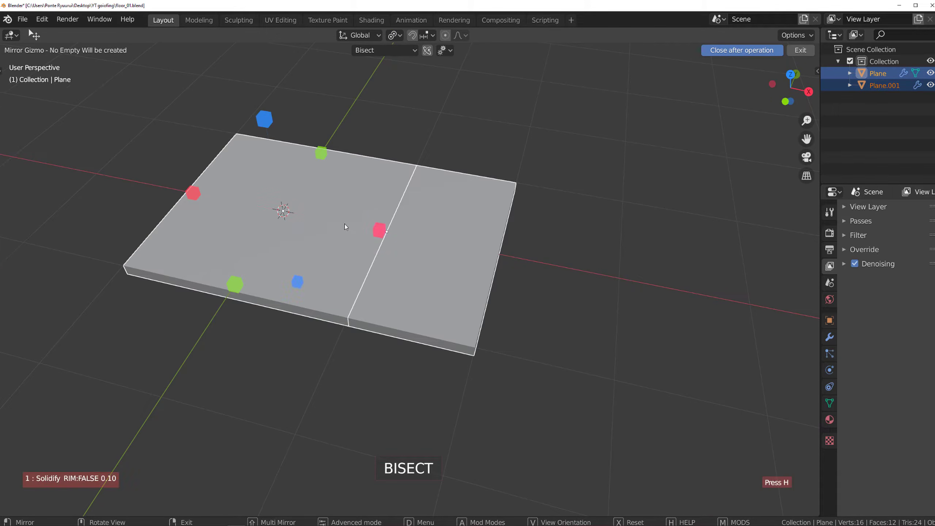
{"action": "key", "text": "d"}
{"action": "left_click", "coordinate": [338, 235]}
{"action": "left_click", "coordinate": [380, 229], "text": "shift"}
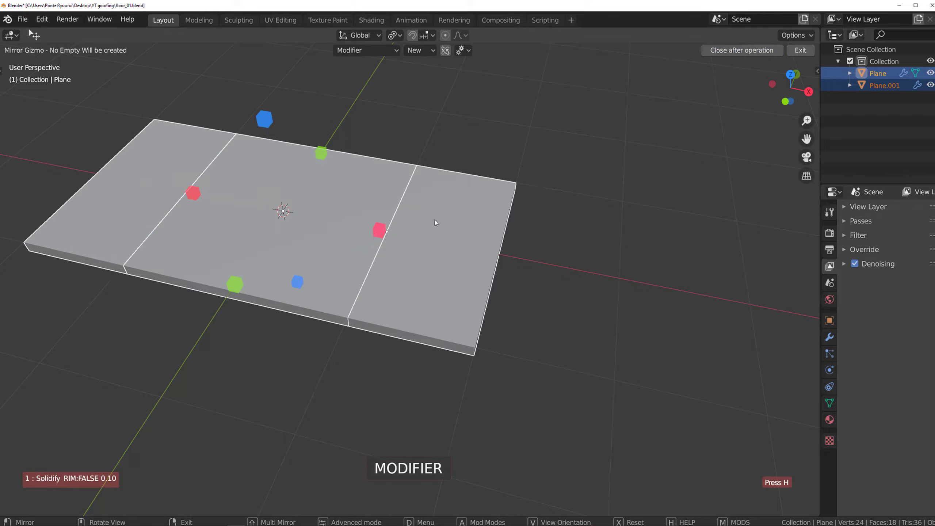
{"action": "key", "text": "alt+a"}
Step: In the top view, turn on BoxCutter grid snapping with a 0.1 m increment
{"action": "scroll", "coordinate": [366, 212], "scroll_direction": "down", "scroll_amount": 2}
{"action": "scroll", "coordinate": [366, 212], "scroll_direction": "up", "scroll_amount": 1}
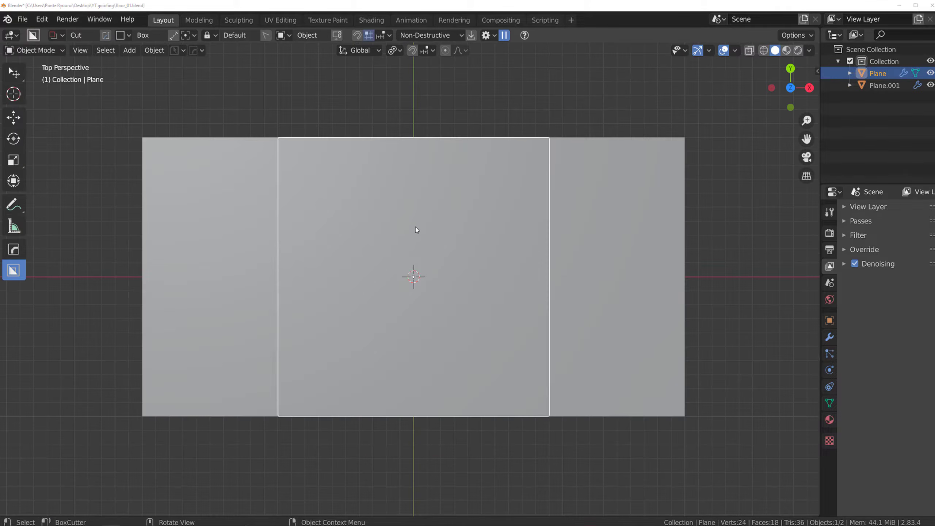
{"action": "key", "text": "d"}
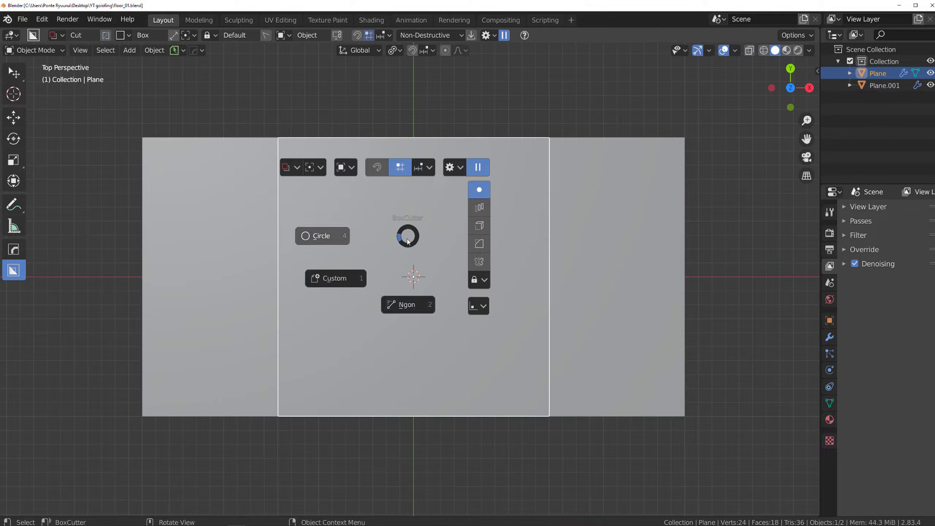
{"action": "key", "text": "Escape"}
{"action": "key", "text": "ctrl"}
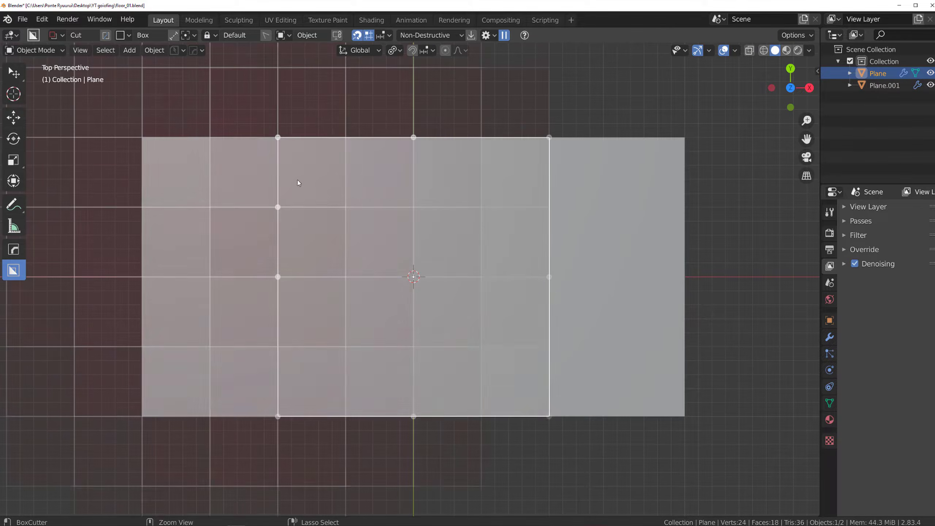
{"action": "left_click", "coordinate": [389, 37]}
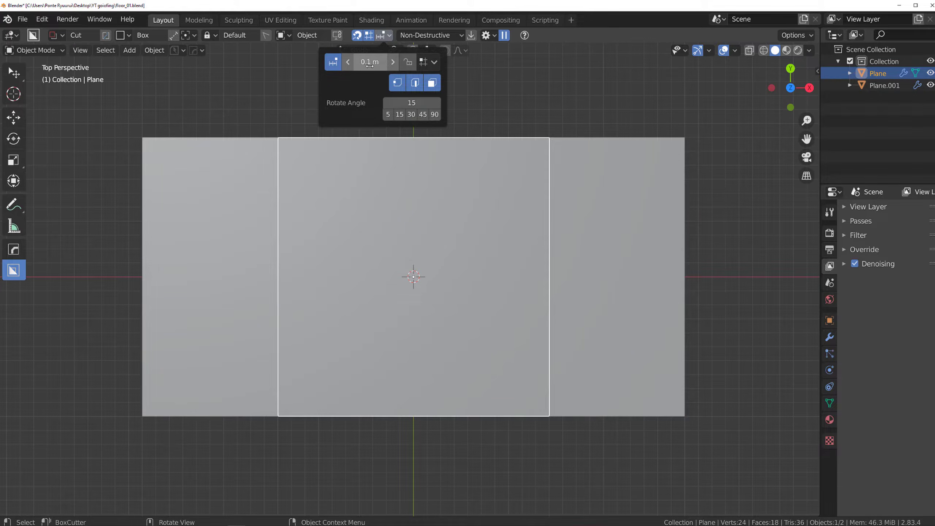
Step: Reduce the BoxCutter snapping increment to a finer grid spacing than 0.1 m
{"action": "left_click", "coordinate": [291, 152], "text": "ctrl"}
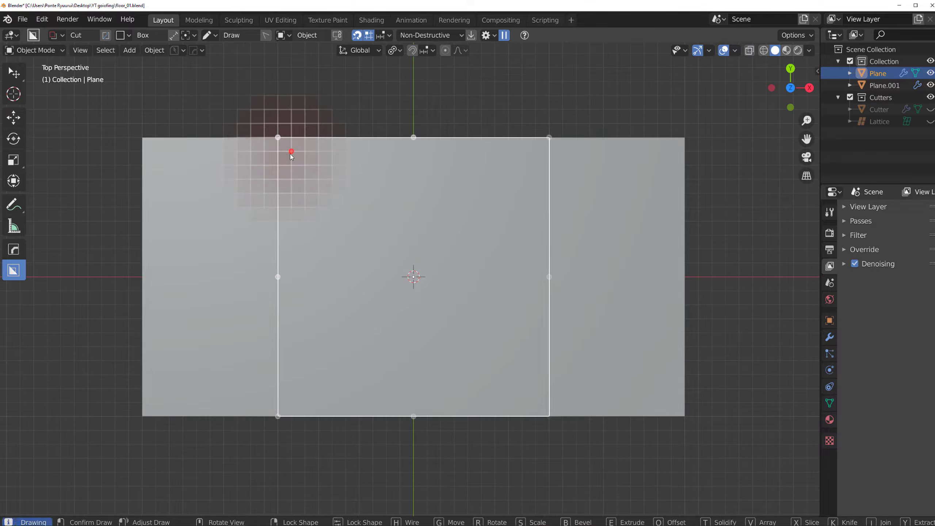
{"action": "left_click", "coordinate": [384, 36]}
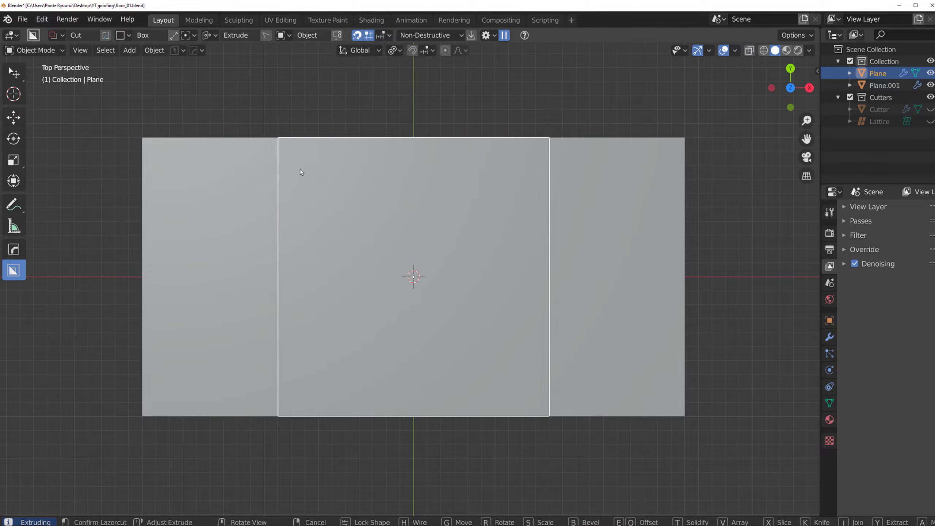
{"action": "left_click", "coordinate": [296, 149]}
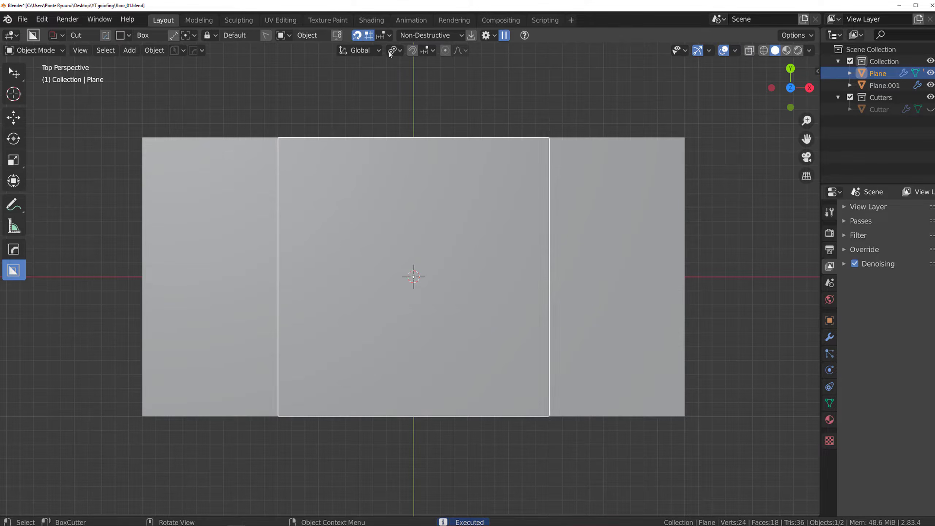
{"action": "left_click", "coordinate": [389, 35]}
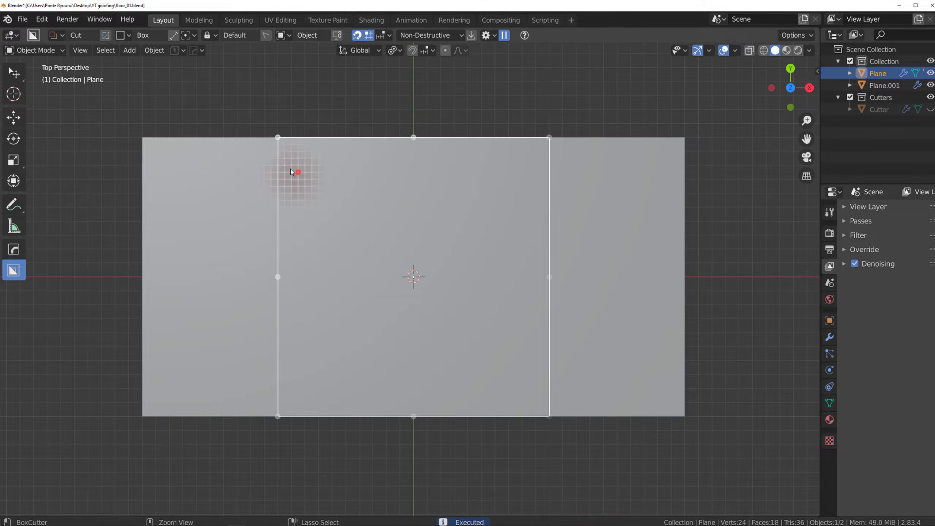
Step: Slice a square panel inset slightly from the centre slab's edges, with corners bevelled by about 0.037
{"action": "left_click_drag", "start_coordinate": [285, 152], "coordinate": [545, 408]}
{"action": "key", "text": "b"}
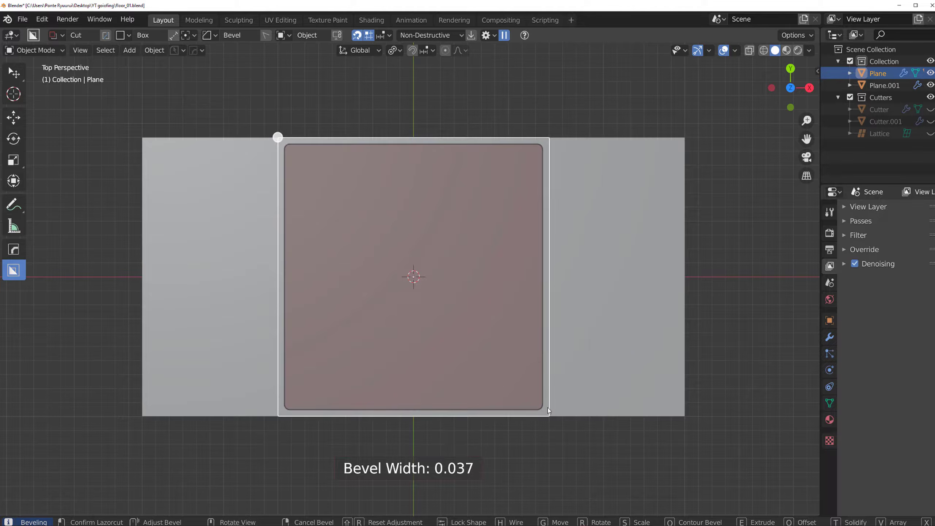
{"action": "key", "text": "x"}
{"action": "key", "text": "Tab"}
{"action": "left_click", "coordinate": [598, 370]}
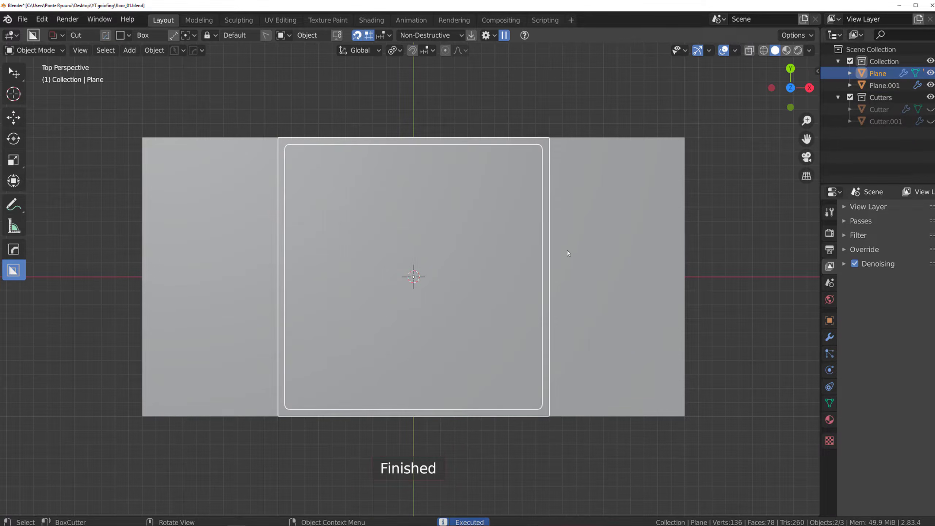
Step: Slice an inset panel of 0.900 by 1.900 with bevelled corners from the narrow side slab
{"action": "middle_click_drag", "start_coordinate": [567, 250], "coordinate": [478, 242], "text": "shift"}
{"action": "left_click", "coordinate": [474, 142]}
{"action": "mouse_move", "coordinate": [468, 136]}
{"action": "left_mouse_down"}
{"action": "mouse_move", "coordinate": [552, 295]}
{"action": "mouse_move", "coordinate": [589, 403]}
{"action": "left_mouse_up"}
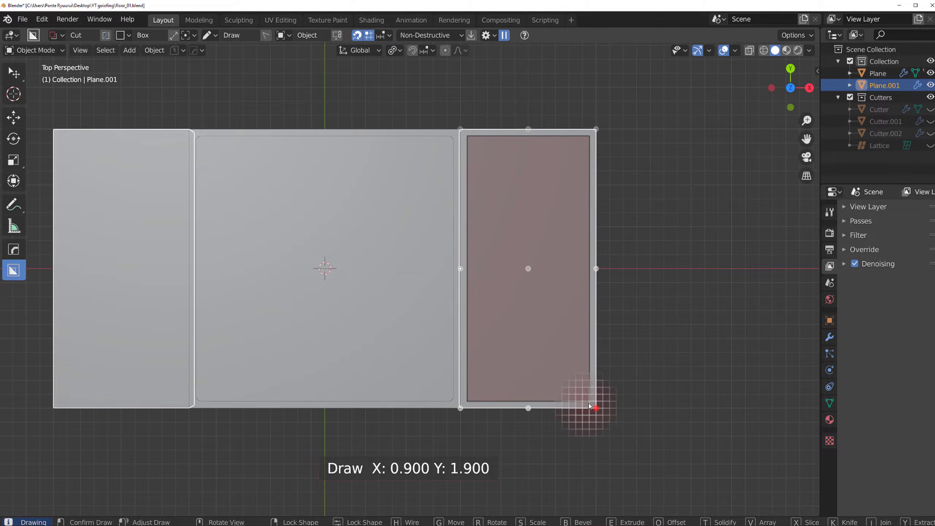
{"action": "key", "text": "b"}
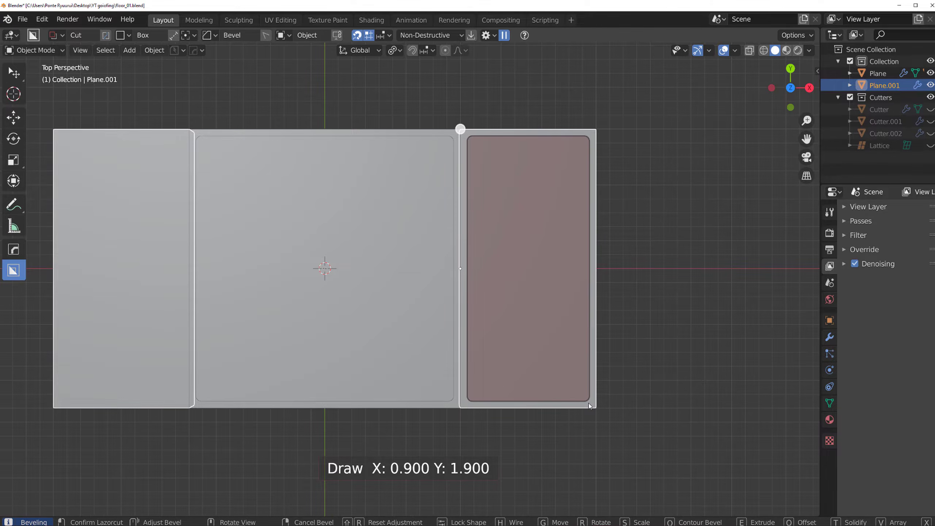
{"action": "key", "text": "x"}
{"action": "key", "text": "Tab"}
{"action": "left_click", "coordinate": [659, 359]}
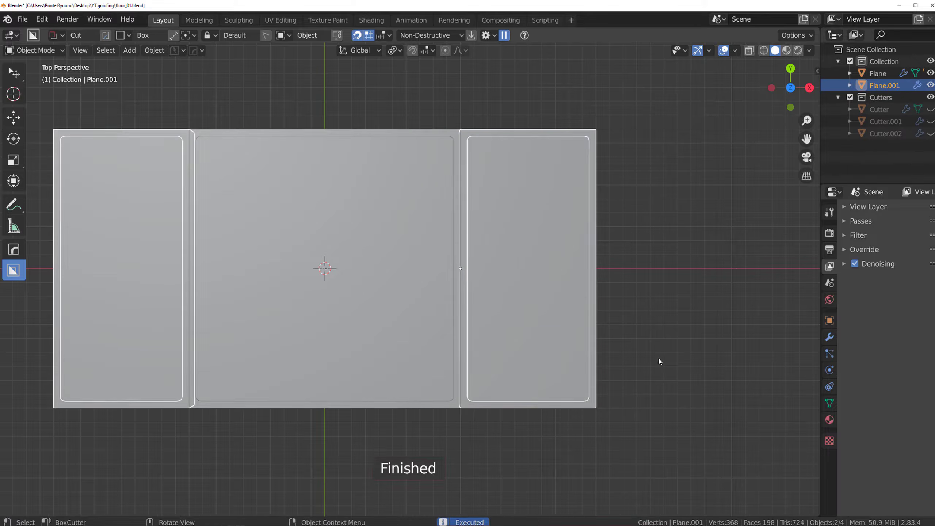
Step: Try to apply the modifiers on all floor pieces at once with Smart Apply
{"action": "middle_click_drag", "start_coordinate": [353, 209], "coordinate": [413, 234], "text": "shift"}
{"action": "left_click", "coordinate": [414, 235]}
{"action": "key", "text": "a"}
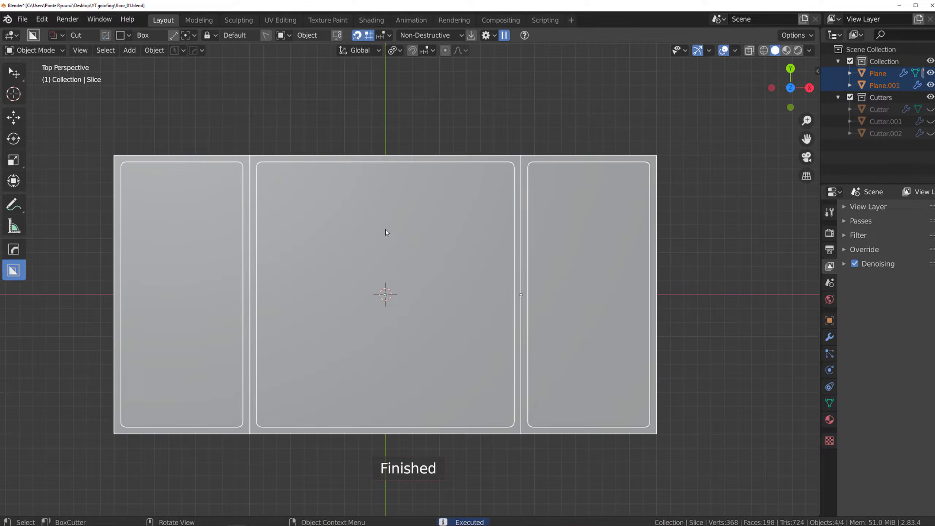
{"action": "key", "text": "q"}
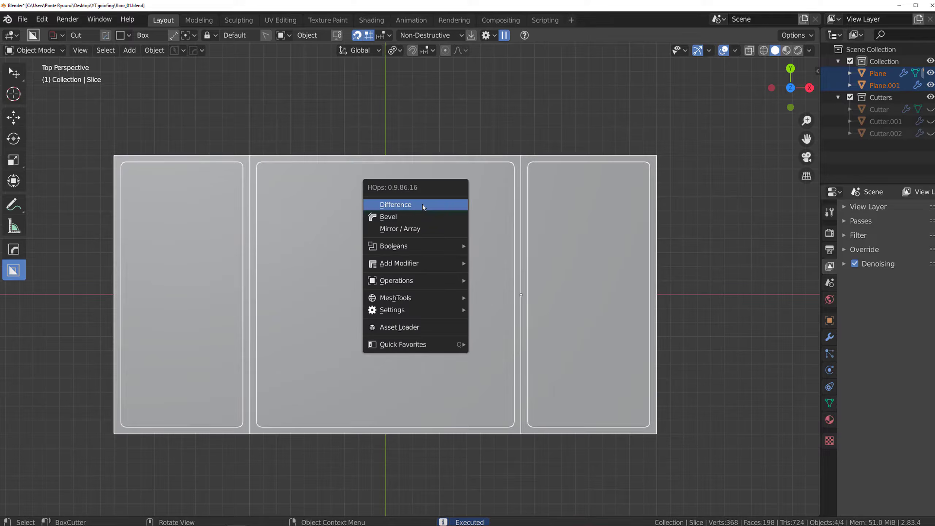
{"action": "mouse_move", "coordinate": [440, 313]}
{"action": "mouse_move", "coordinate": [423, 280]}
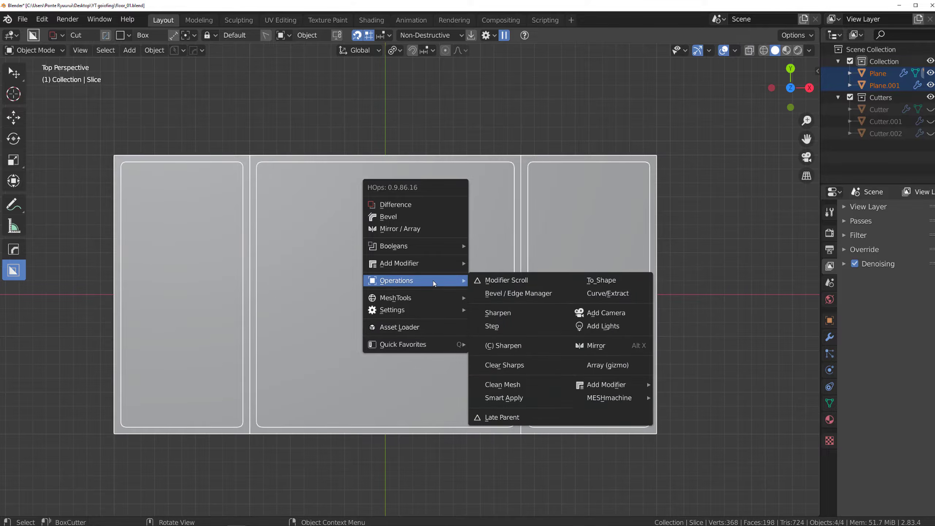
{"action": "left_click", "coordinate": [489, 398]}
{"action": "left_click", "coordinate": [386, 252]}
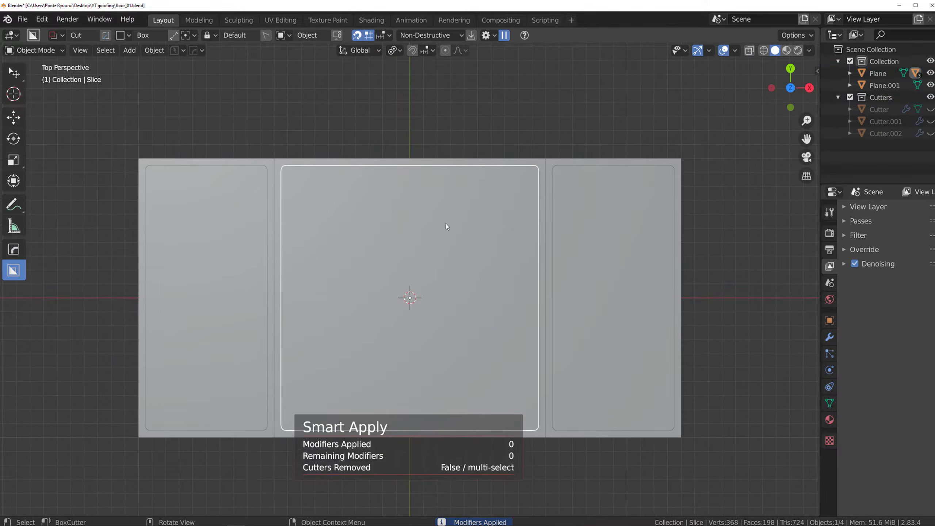
Step: Select the centre slab's frame together with its inner panel and symmetrize them along X using the mirror tool's Symmetry mode
{"action": "scroll", "coordinate": [434, 223], "scroll_direction": "up", "scroll_amount": 4}
{"action": "middle_click_drag", "start_coordinate": [420, 251], "coordinate": [384, 160], "text": "shift"}
{"action": "scroll", "coordinate": [422, 242], "scroll_direction": "down", "scroll_amount": 1}
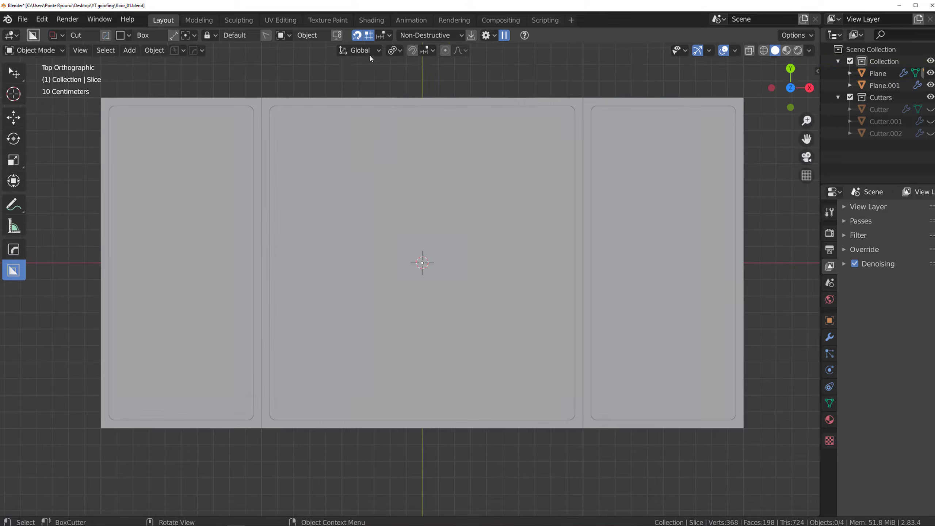
{"action": "left_click", "coordinate": [368, 52]}
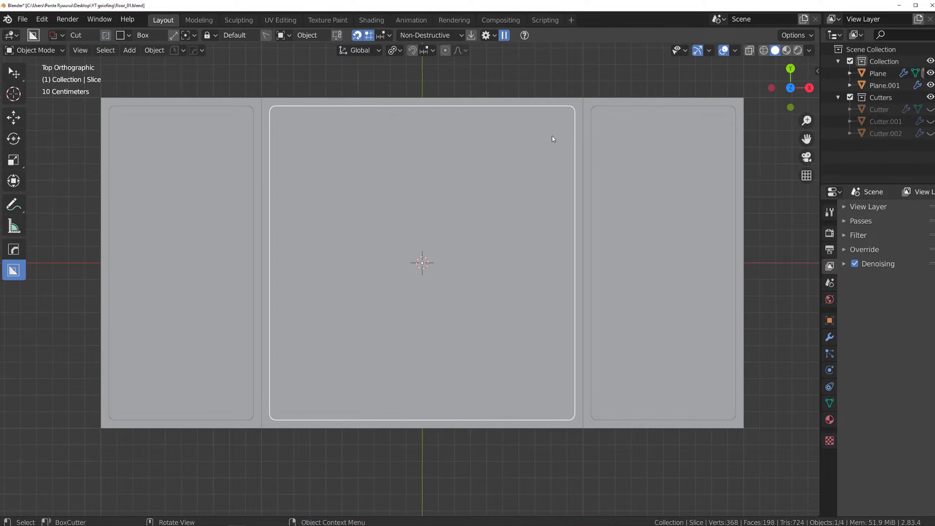
{"action": "left_click", "coordinate": [572, 102]}
{"action": "left_click", "coordinate": [356, 49]}
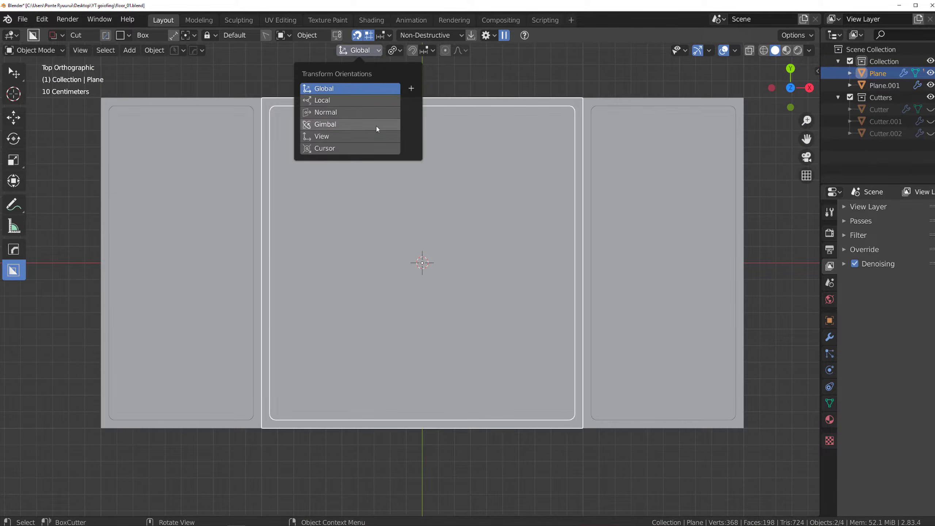
{"action": "key", "text": "alt+x"}
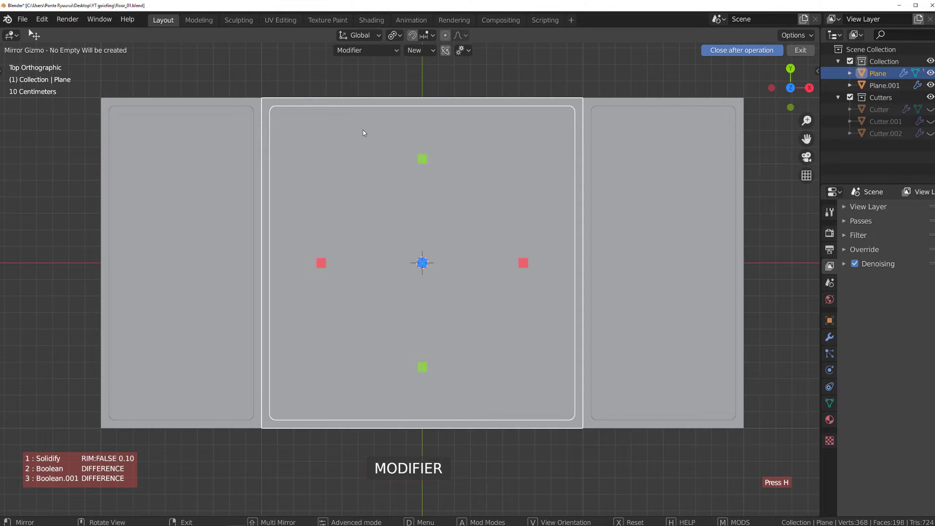
{"action": "left_click", "coordinate": [365, 49]}
{"action": "left_click", "coordinate": [368, 149]}
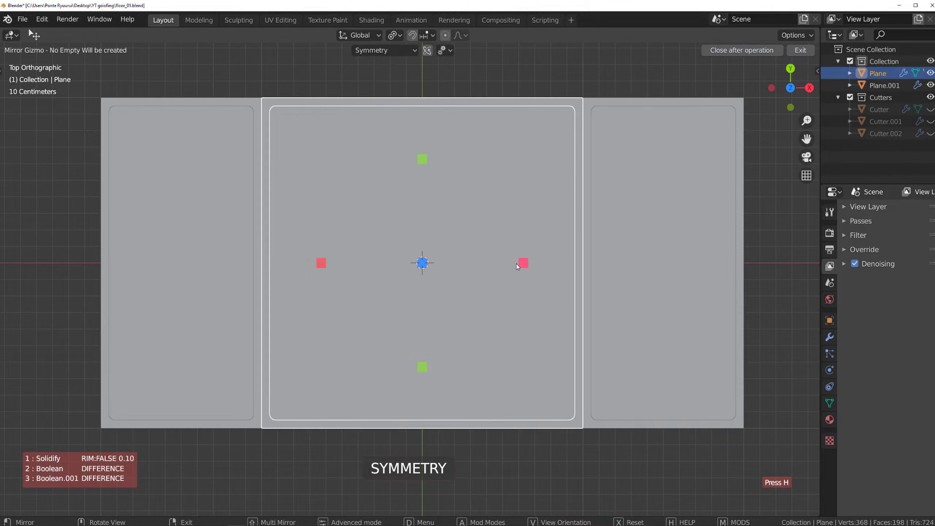
{"action": "right_click", "coordinate": [500, 207]}
{"action": "key", "text": "Tab"}
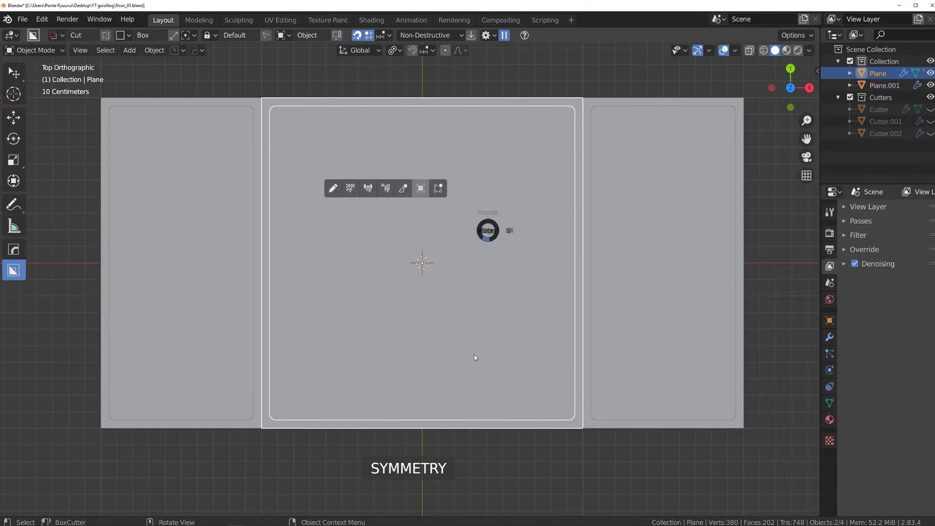
{"action": "key", "text": "Tab"}
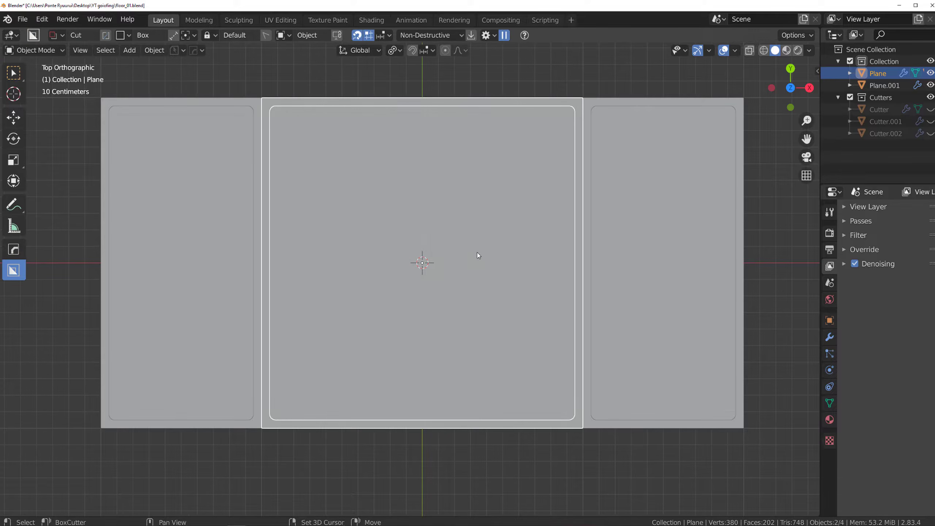
Step: Cut a small circular recess about 0.049 deep near a front corner of the centre slab's inner panel, keeping its cutter live
{"action": "middle_click_drag", "start_coordinate": [477, 253], "coordinate": [460, 261]}
{"action": "key", "text": "KP_7"}
{"action": "key", "text": "d"}
{"action": "key", "text": "d"}
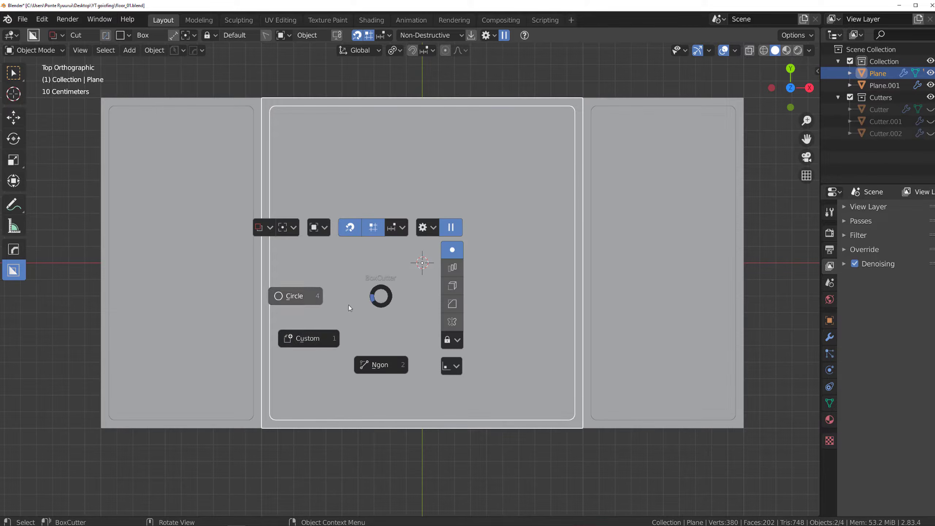
{"action": "key", "text": "4"}
{"action": "scroll", "coordinate": [480, 359], "scroll_direction": "up", "scroll_amount": 2}
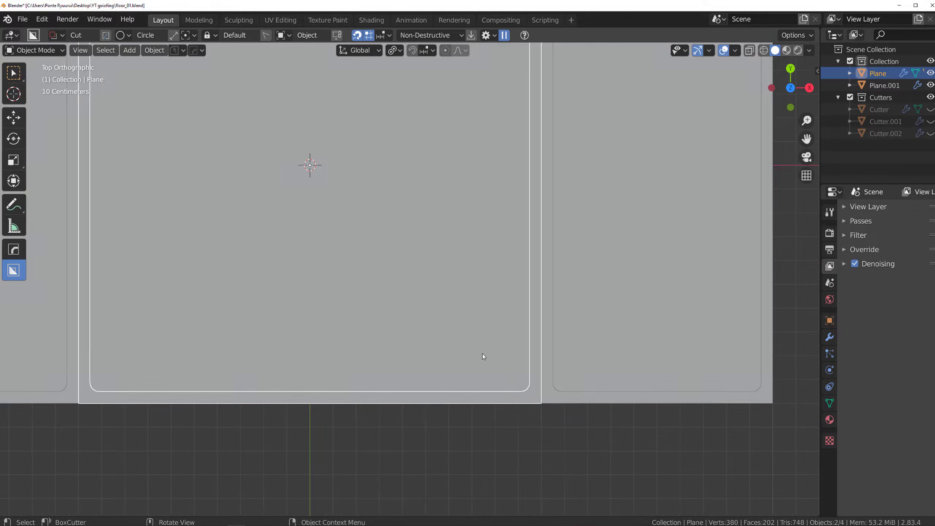
{"action": "left_click_drag", "start_coordinate": [505, 368], "coordinate": [520, 375]}
{"action": "middle_click_drag", "start_coordinate": [521, 375], "coordinate": [541, 324]}
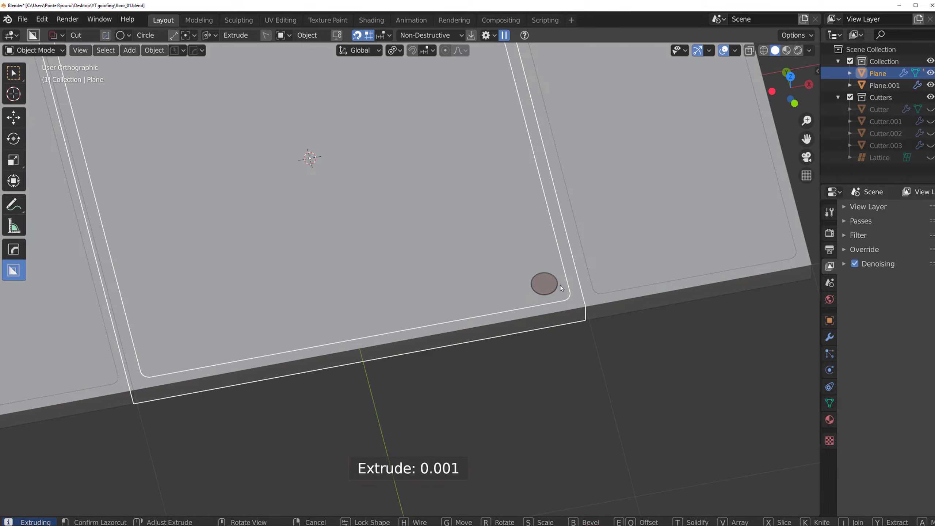
{"action": "left_click", "coordinate": [560, 292], "text": "shift"}
{"action": "middle_click_drag", "start_coordinate": [560, 291], "coordinate": [465, 280], "text": "shift"}
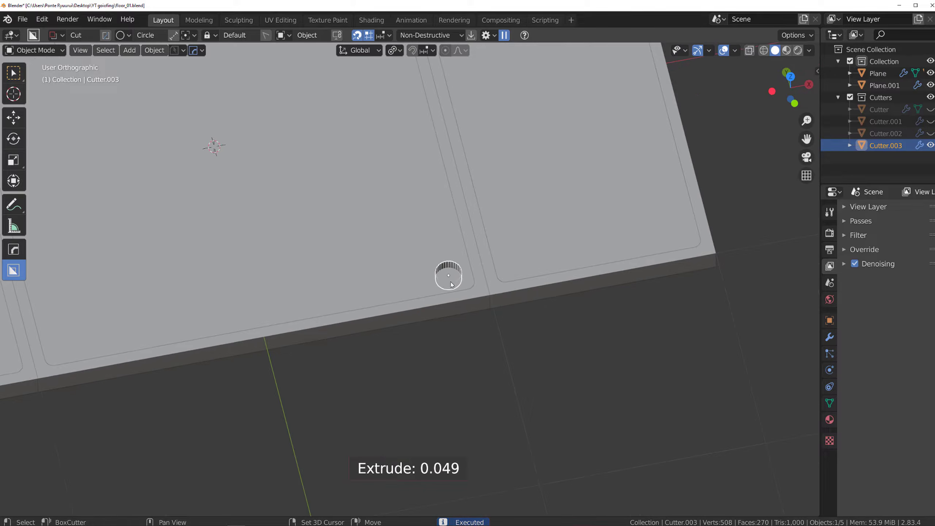
Step: Add a vertex-group bevel to the circular cutter's top face so the recess gets a flared rim
{"action": "scroll", "coordinate": [460, 278], "scroll_direction": "up", "scroll_amount": 4}
{"action": "key", "text": "Tab"}
{"action": "scroll", "coordinate": [531, 260], "scroll_direction": "up", "scroll_amount": 2}
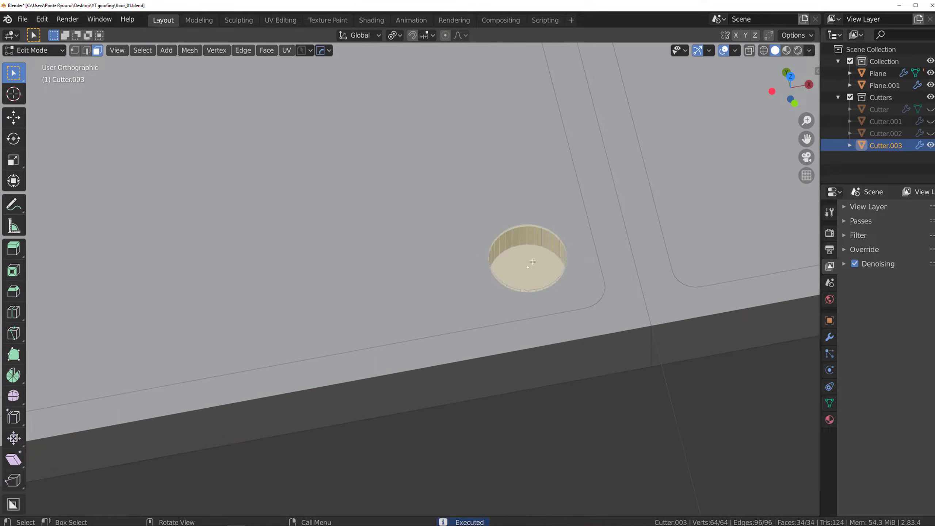
{"action": "left_click", "coordinate": [566, 259]}
{"action": "key", "text": "q"}
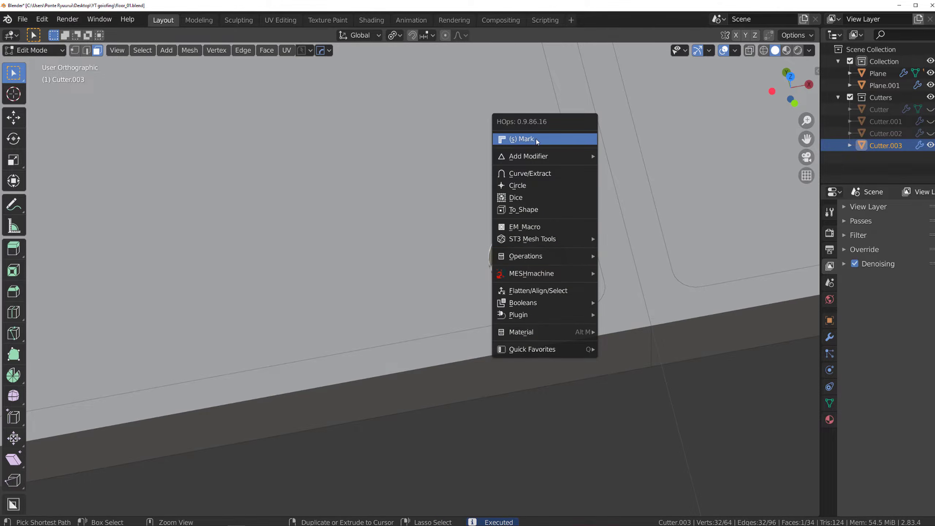
{"action": "left_click", "coordinate": [535, 139]}
{"action": "left_click", "coordinate": [529, 143]}
{"action": "key", "text": "Tab"}
{"action": "scroll", "coordinate": [469, 206], "scroll_direction": "down", "scroll_amount": 5}
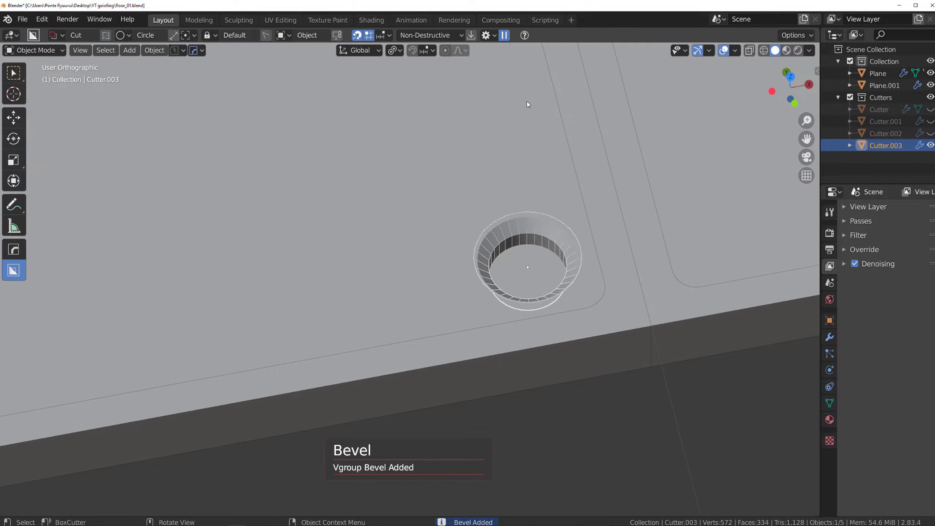
Step: Mirror the inner panel's recess across X and Y using the mirror tool's Modifier mode, placing recesses at all four corners
{"action": "key", "text": "alt+x"}
{"action": "scroll", "coordinate": [417, 213], "scroll_direction": "down", "scroll_amount": 2}
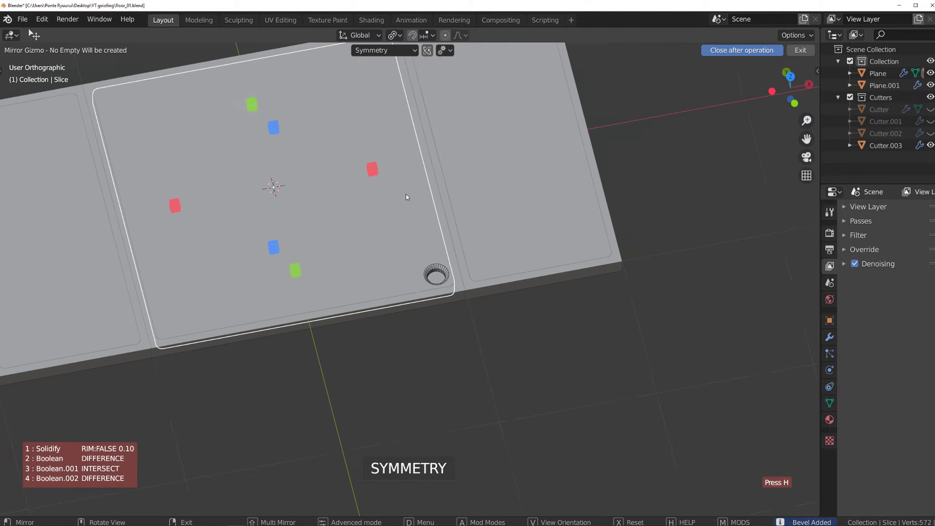
{"action": "key", "text": "d"}
{"action": "left_click", "coordinate": [380, 165]}
{"action": "left_click", "coordinate": [386, 168], "text": "shift"}
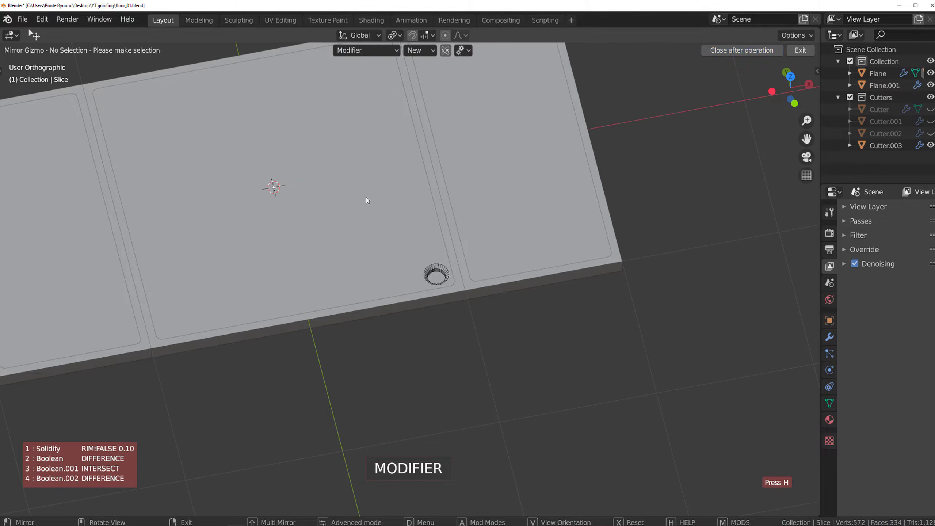
{"action": "left_click", "coordinate": [397, 199]}
{"action": "left_click", "coordinate": [372, 169]}
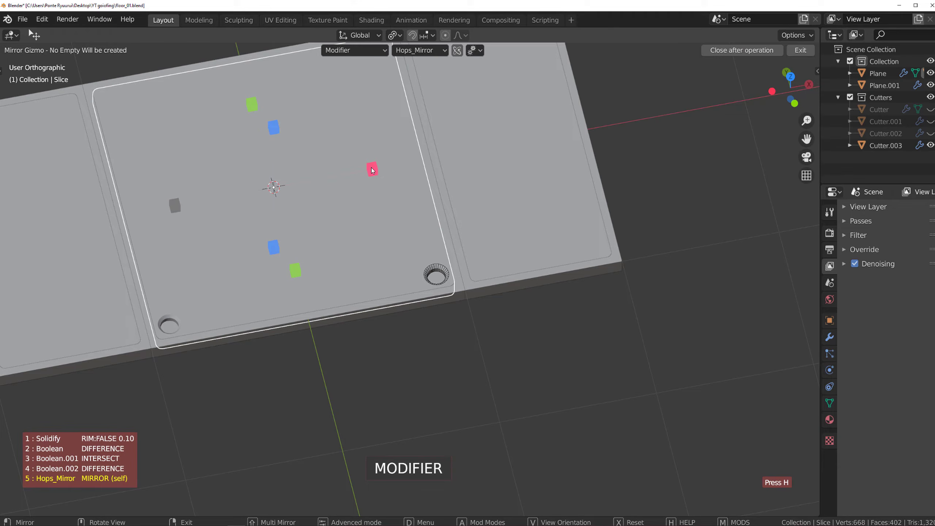
{"action": "left_click", "coordinate": [296, 270]}
{"action": "key", "text": "KP_5"}
{"action": "scroll", "coordinate": [417, 272], "scroll_direction": "up", "scroll_amount": 2}
{"action": "middle_click_drag", "start_coordinate": [417, 272], "coordinate": [640, 353], "text": "shift"}
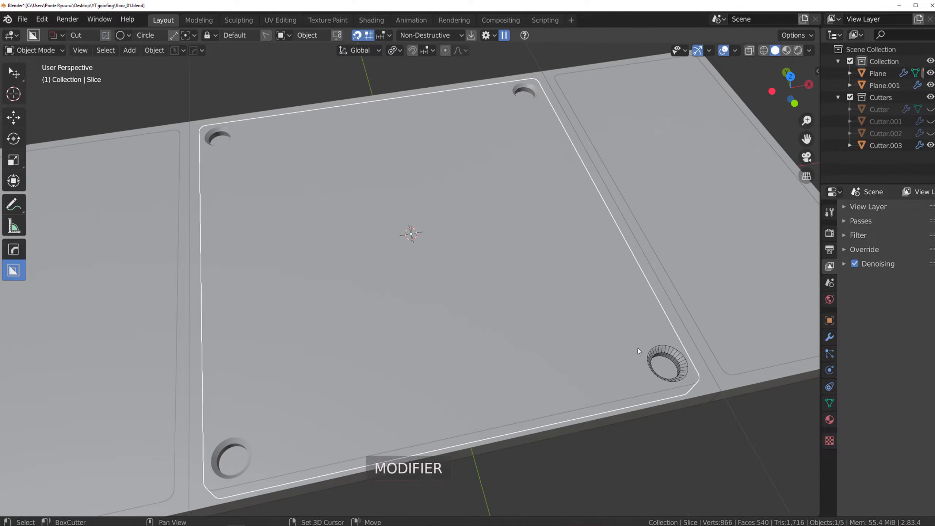
Step: Draw a centred box cut of about 0.606 by 0.104 with bevelled corners on the inner panel from the top view
{"action": "key", "text": "KP_7"}
{"action": "key", "text": "d"}
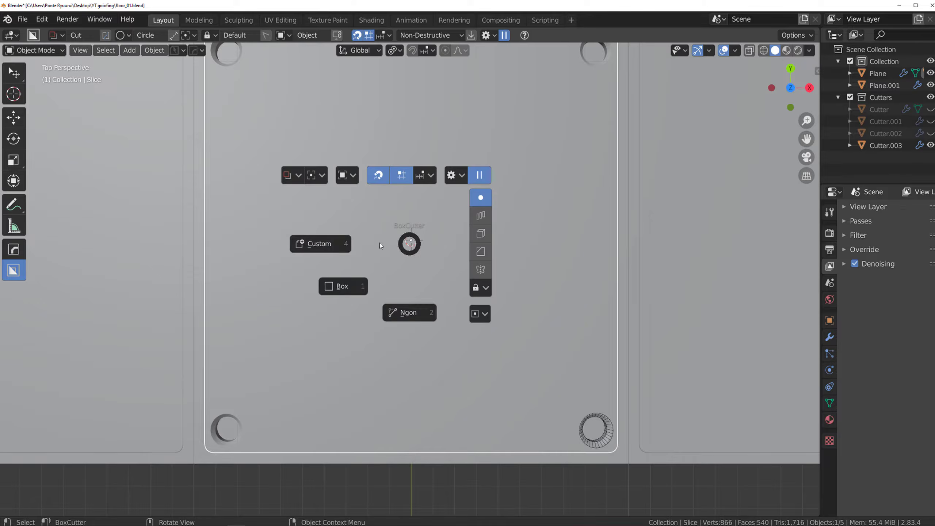
{"action": "left_click", "coordinate": [350, 286]}
{"action": "mouse_move", "coordinate": [412, 240]}
{"action": "left_mouse_down"}
{"action": "mouse_move", "coordinate": [491, 258]}
{"action": "mouse_move", "coordinate": [478, 252]}
{"action": "left_mouse_up"}
{"action": "key", "text": "b"}
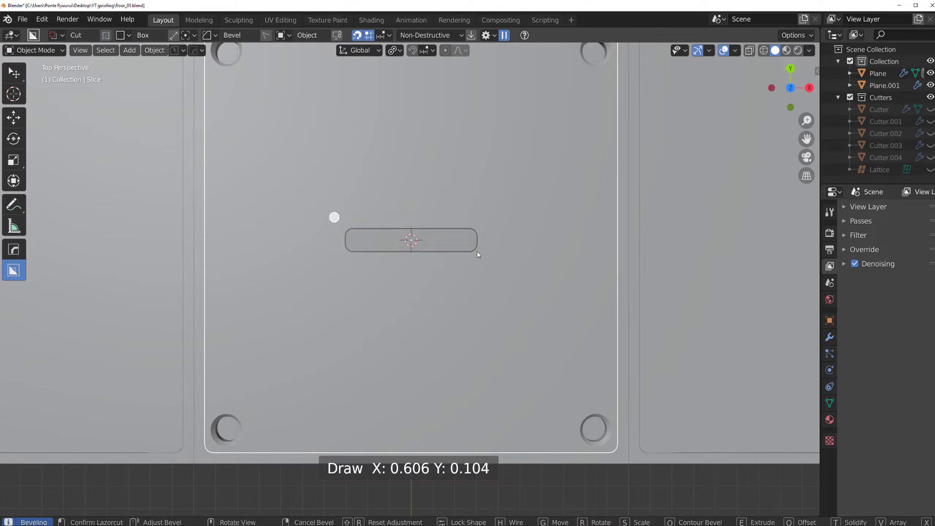
Step: Turn the slot shape into a radial array of 4 around the centre and rotate it to a diagonal X about Z
{"action": "key", "text": "v"}
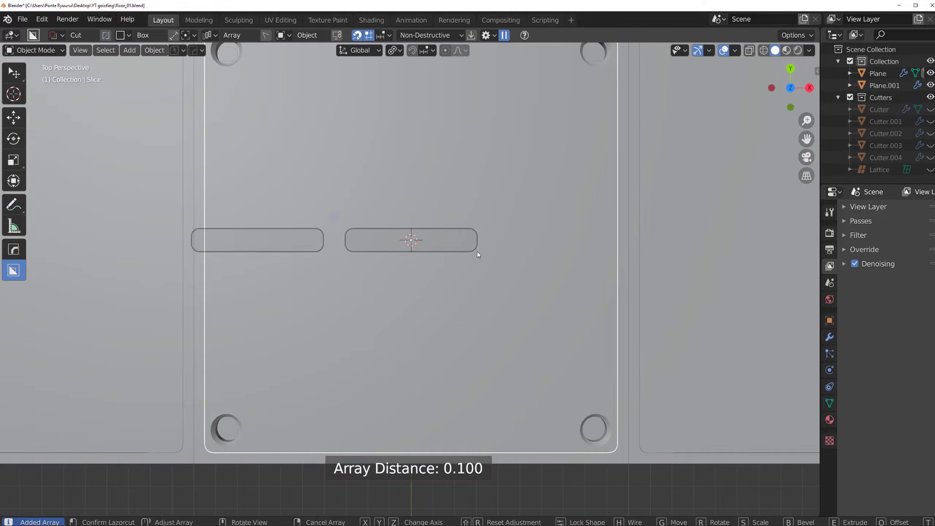
{"action": "key", "text": "v"}
{"action": "scroll", "coordinate": [477, 252], "scroll_direction": "up", "scroll_amount": 1}
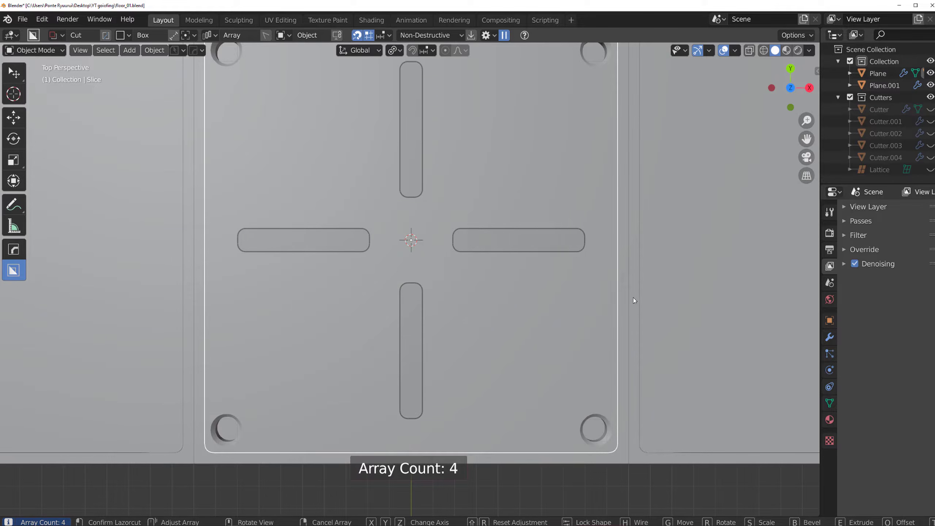
{"action": "key", "text": "Tab"}
{"action": "key", "text": "r"}
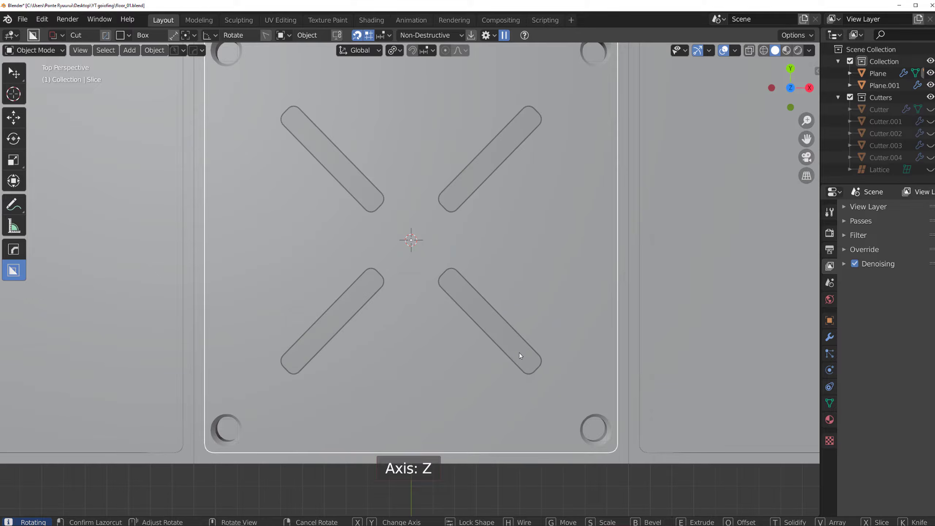
{"action": "key", "text": "Tab"}
Step: Extrude the four slots shallowly into the panel and finish the cut, keeping the cutter live
{"action": "middle_click_drag", "start_coordinate": [519, 353], "coordinate": [499, 252]}
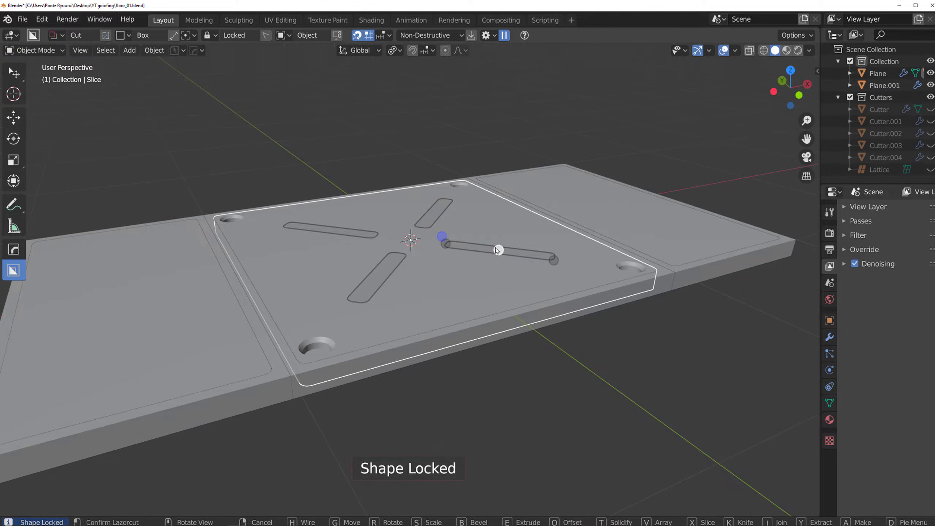
{"action": "key", "text": "Tab"}
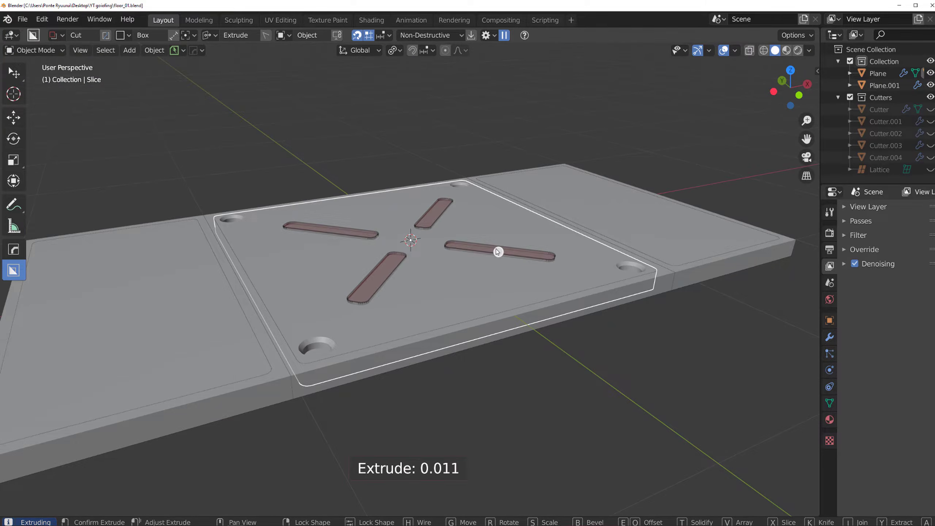
{"action": "key", "text": "Tab"}
{"action": "scroll", "coordinate": [498, 251], "scroll_direction": "up", "scroll_amount": 5}
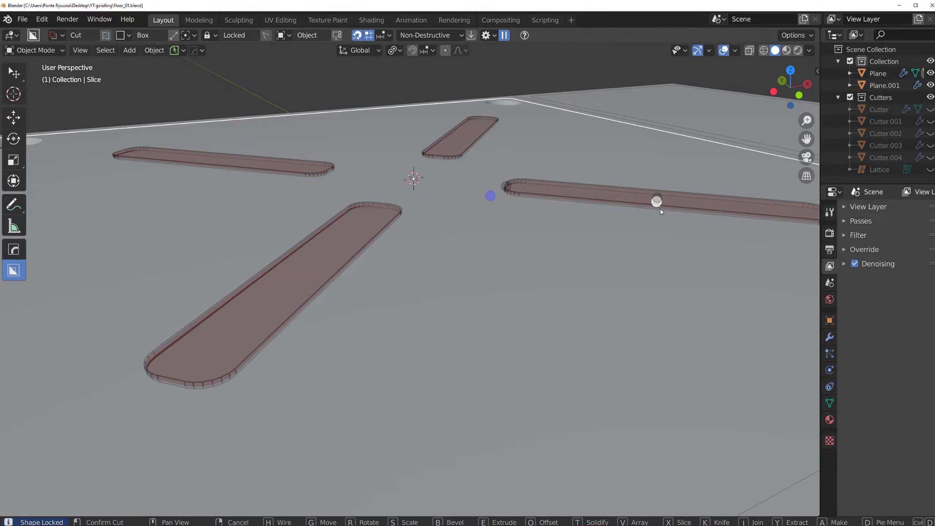
{"action": "left_click", "coordinate": [660, 209]}
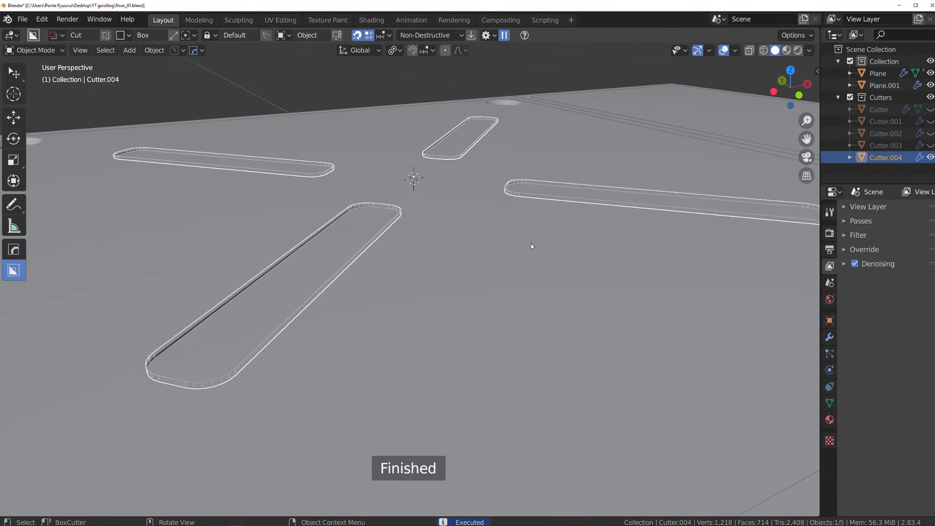
Step: Scale the slot cutter up along Z to deepen the four slots
{"action": "scroll", "coordinate": [532, 248], "scroll_direction": "up", "scroll_amount": 2}
{"action": "key", "text": "s"}
{"action": "key", "text": "z"}
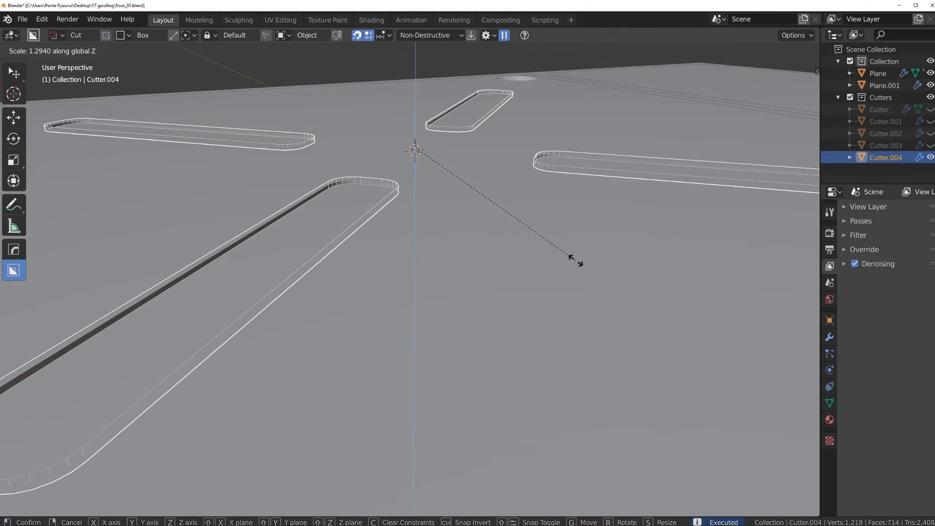
{"action": "left_click", "coordinate": [607, 272]}
{"action": "scroll", "coordinate": [530, 254], "scroll_direction": "down", "scroll_amount": 2}
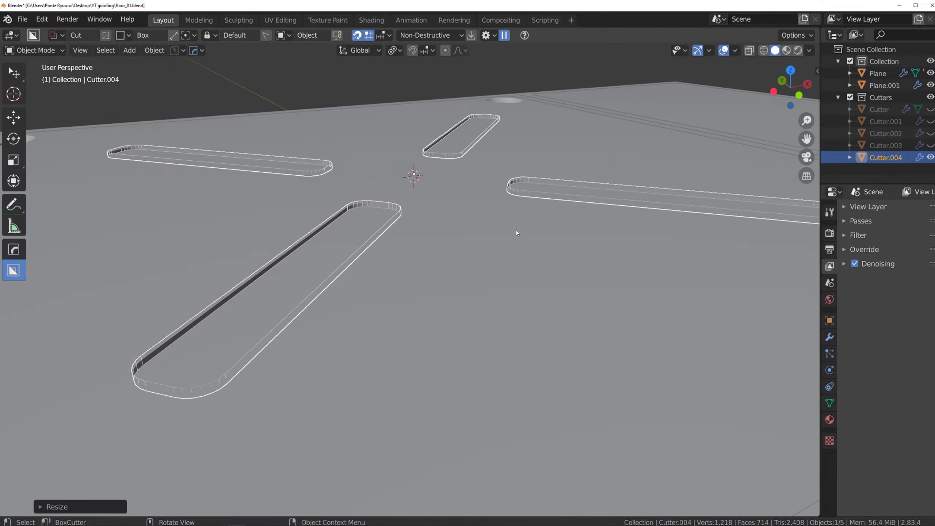
Step: Isolate the slot cutter and shrink its underside face along local Y and X to give the slots sloped walls
{"action": "key", "text": "KP_Divide"}
{"action": "middle_click_drag", "start_coordinate": [516, 247], "coordinate": [472, 249]}
{"action": "key", "text": "Tab"}
{"action": "middle_click_drag", "start_coordinate": [495, 294], "coordinate": [462, 221]}
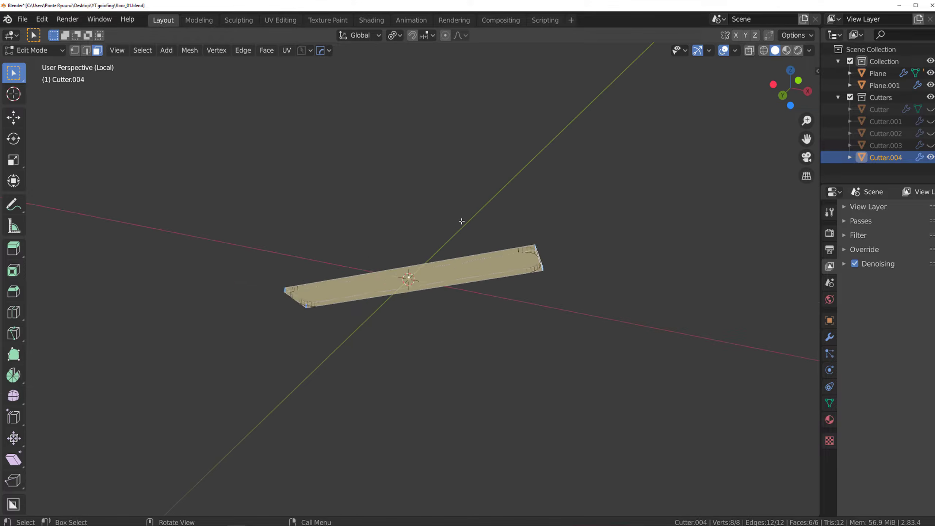
{"action": "scroll", "coordinate": [462, 221], "scroll_direction": "up", "scroll_amount": 4}
{"action": "left_click", "coordinate": [480, 279]}
{"action": "key", "text": "s"}
{"action": "key", "text": "y"}
{"action": "key", "text": "y"}
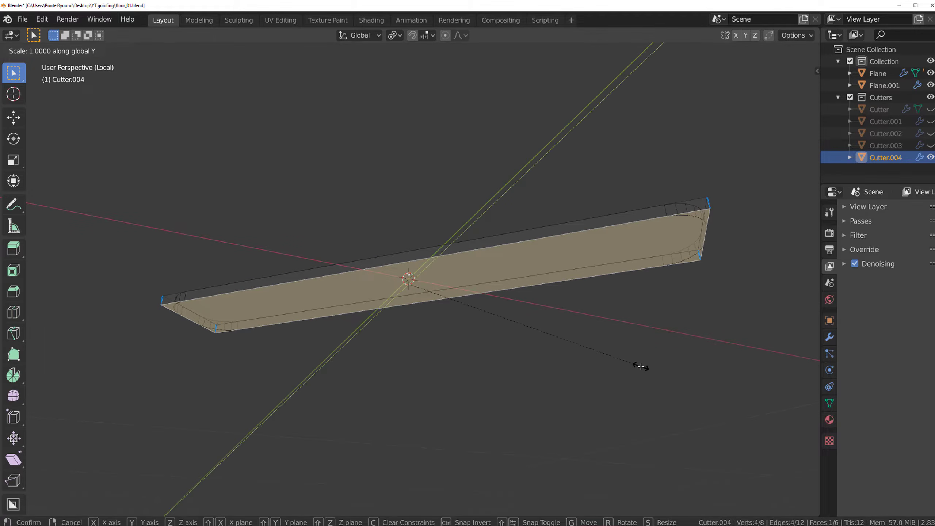
{"action": "left_click", "coordinate": [594, 351]}
{"action": "key", "text": "s"}
{"action": "key", "text": "x"}
{"action": "key", "text": "x"}
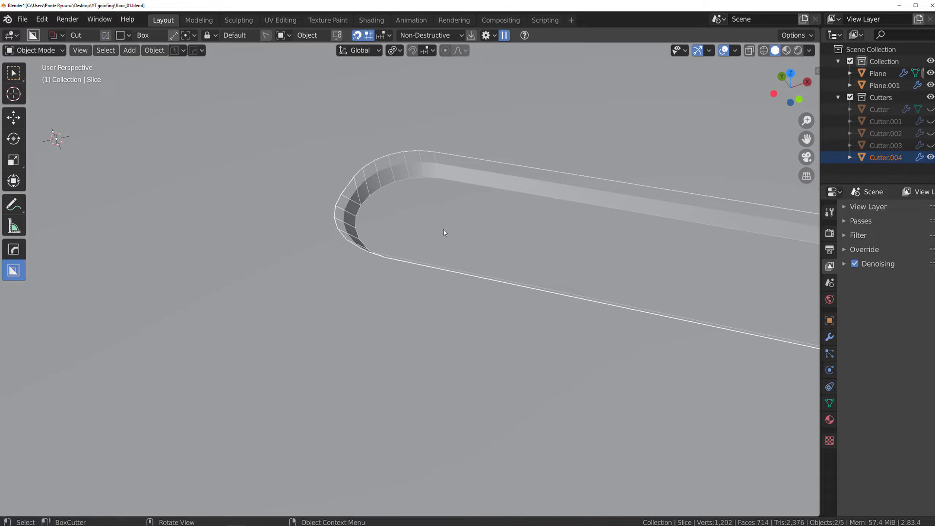
Step: Add a 30° angle bevel of 0.010 width with 8 segments to the inner panel, rounding the slot edges
{"action": "scroll", "coordinate": [444, 228], "scroll_direction": "up", "scroll_amount": 2}
{"action": "middle_click_drag", "start_coordinate": [444, 228], "coordinate": [412, 339], "text": "shift"}
{"action": "scroll", "coordinate": [413, 339], "scroll_direction": "up", "scroll_amount": 2}
{"action": "scroll", "coordinate": [415, 343], "scroll_direction": "down", "scroll_amount": 2}
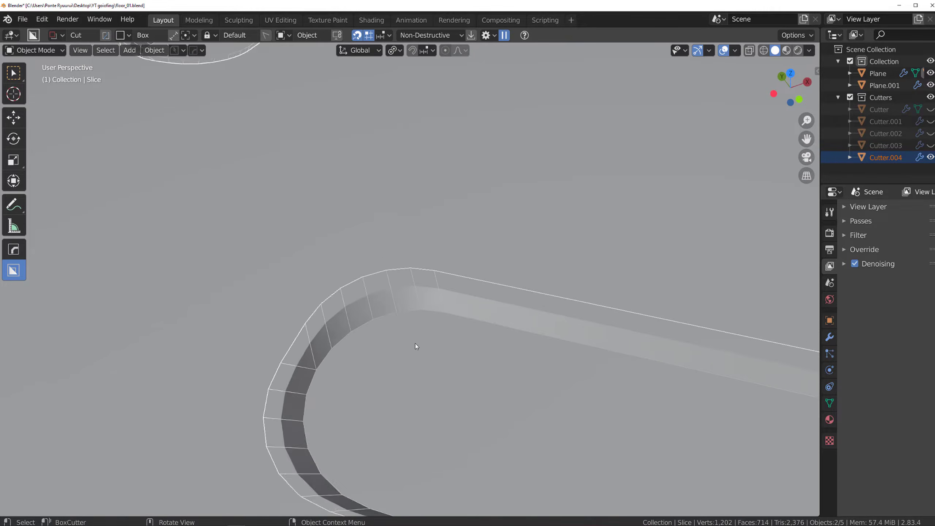
{"action": "scroll", "coordinate": [419, 343], "scroll_direction": "down", "scroll_amount": 2}
{"action": "key", "text": "q"}
{"action": "left_click", "coordinate": [424, 354]}
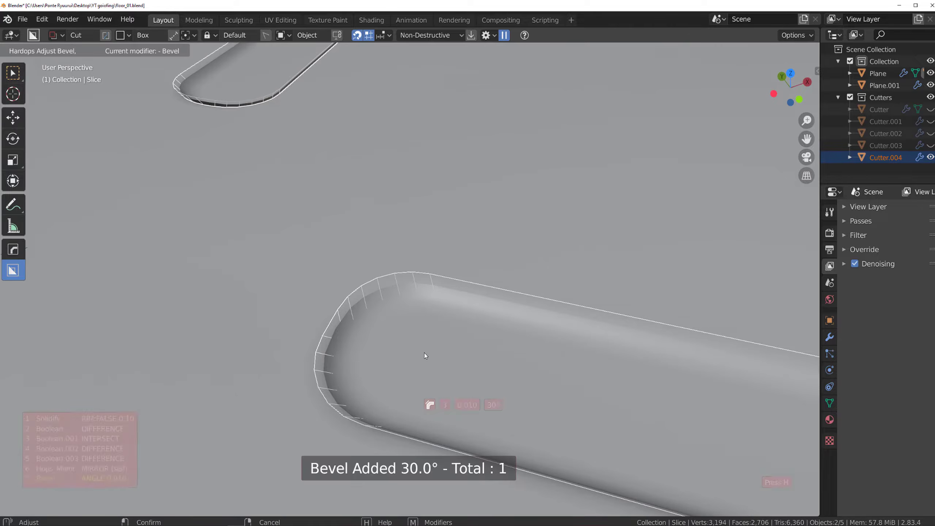
{"action": "scroll", "coordinate": [424, 354], "scroll_direction": "up", "scroll_amount": 5}
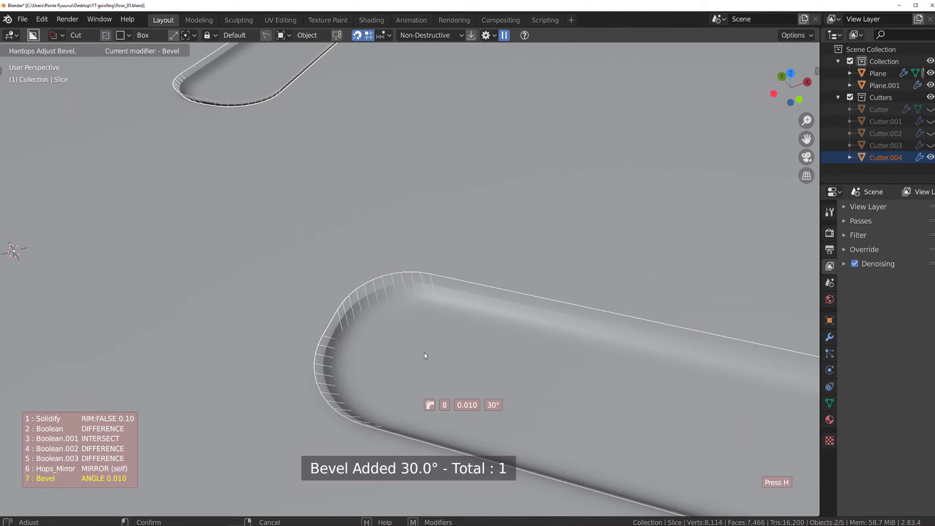
{"action": "left_click", "coordinate": [425, 353]}
{"action": "scroll", "coordinate": [426, 342], "scroll_direction": "down", "scroll_amount": 2}
{"action": "key", "text": "Tab"}
{"action": "key", "text": "Tab"}
{"action": "scroll", "coordinate": [429, 241], "scroll_direction": "down", "scroll_amount": 1}
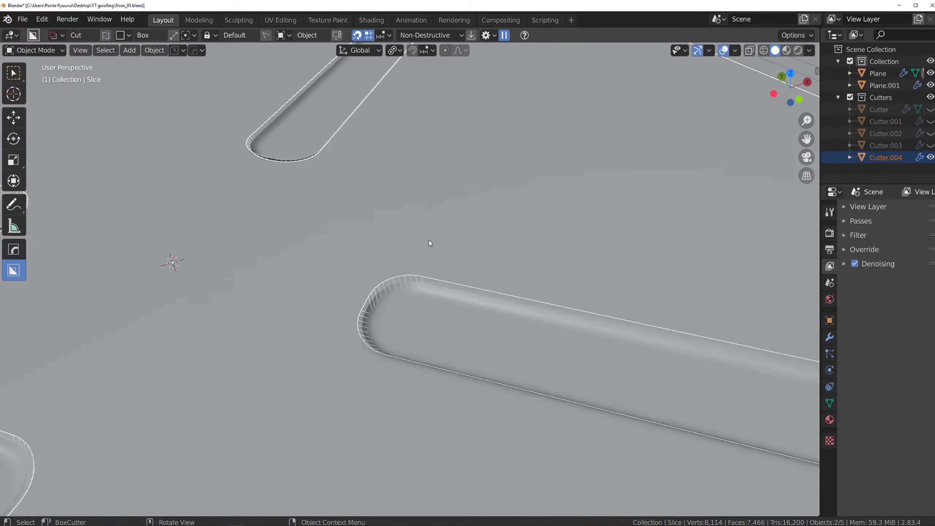
Step: Select only the inner panel and run Csharp on it to apply its solidify and boolean modifiers
{"action": "scroll", "coordinate": [429, 241], "scroll_direction": "down", "scroll_amount": 2}
{"action": "left_click", "coordinate": [448, 247]}
{"action": "key", "text": "q"}
{"action": "left_click", "coordinate": [452, 233], "text": "ctrl"}
{"action": "scroll", "coordinate": [443, 256], "scroll_direction": "up", "scroll_amount": 4}
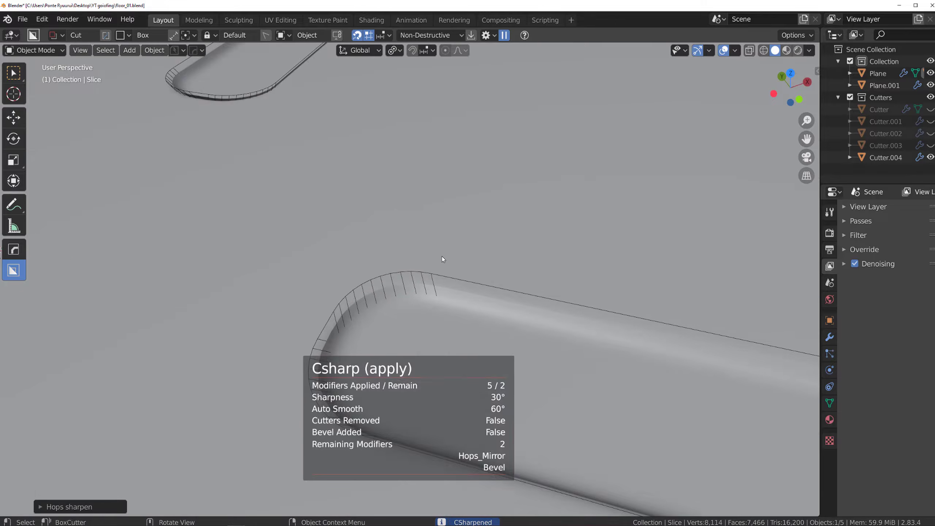
Step: Examine the slot's floor face and surrounding sharp edges in the inner panel's mesh, and the slot's shading
{"action": "middle_click_drag", "start_coordinate": [443, 259], "coordinate": [448, 179]}
{"action": "key", "text": "Tab"}
{"action": "left_click", "coordinate": [460, 264]}
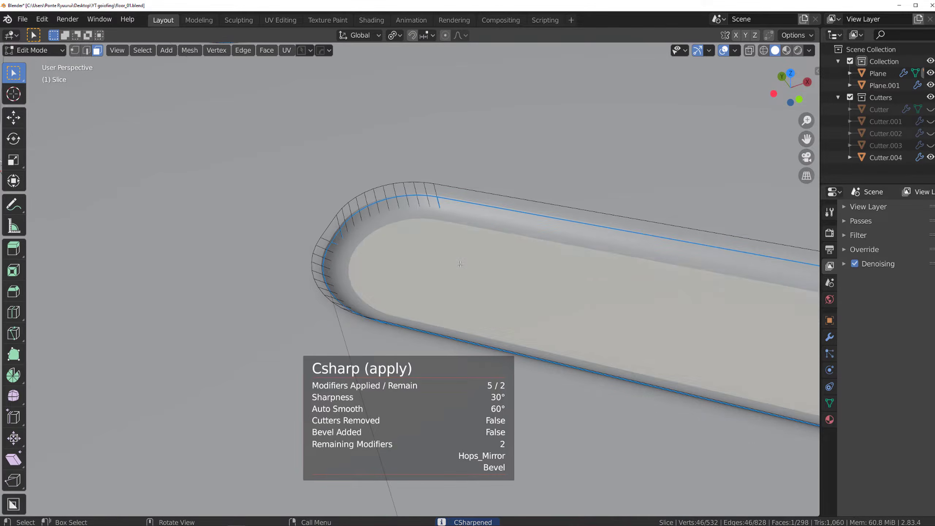
{"action": "scroll", "coordinate": [460, 264], "scroll_direction": "down", "scroll_amount": 2}
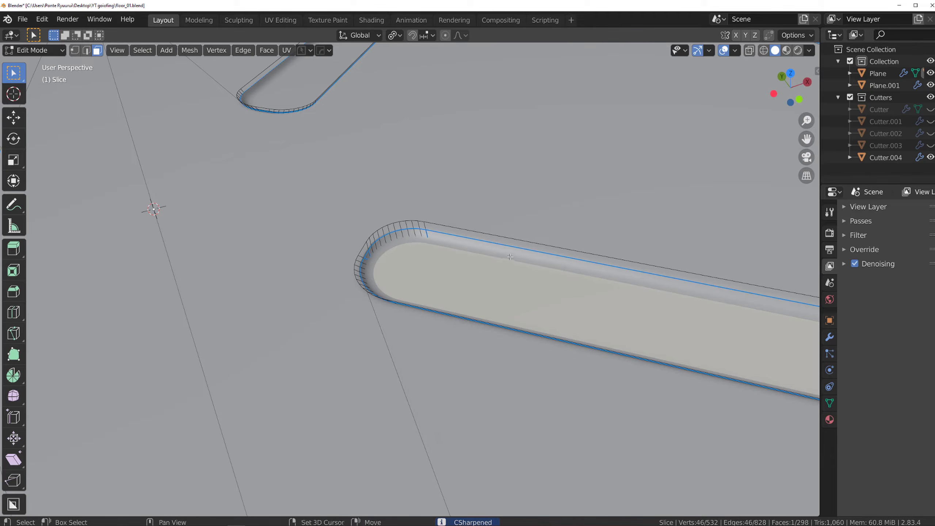
{"action": "middle_click_drag", "start_coordinate": [510, 257], "coordinate": [476, 209], "text": "shift"}
{"action": "key", "text": "Tab"}
{"action": "scroll", "coordinate": [478, 180], "scroll_direction": "up", "scroll_amount": 3}
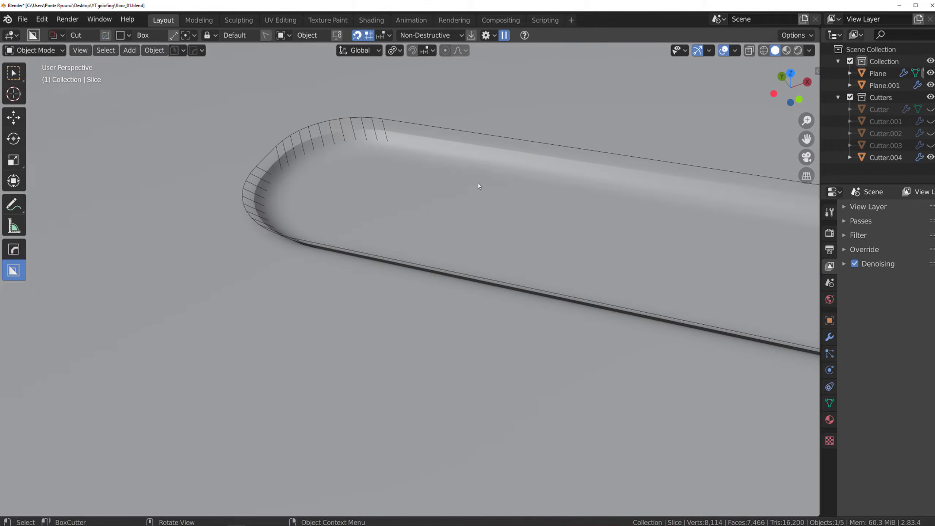
Step: Add a Weighted Normal modifier with Keep Sharp to the inner panel
{"action": "key", "text": "q"}
{"action": "left_click", "coordinate": [556, 118]}
{"action": "scroll", "coordinate": [529, 163], "scroll_direction": "down", "scroll_amount": 3}
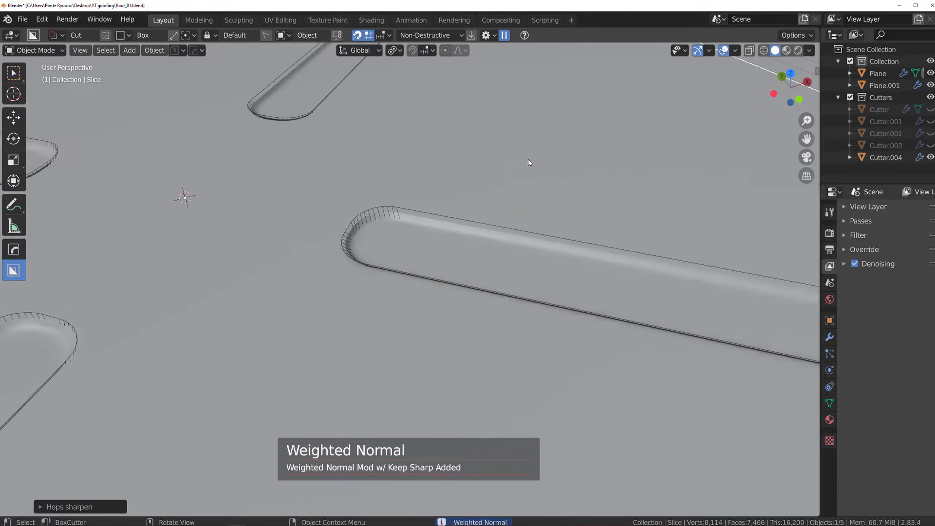
Step: Isolate the inner panel in local view and look at it from above
{"action": "scroll", "coordinate": [529, 163], "scroll_direction": "down", "scroll_amount": 6}
{"action": "scroll", "coordinate": [528, 232], "scroll_direction": "up", "scroll_amount": 5}
{"action": "key", "text": "Tab"}
{"action": "key", "text": "KP_Divide"}
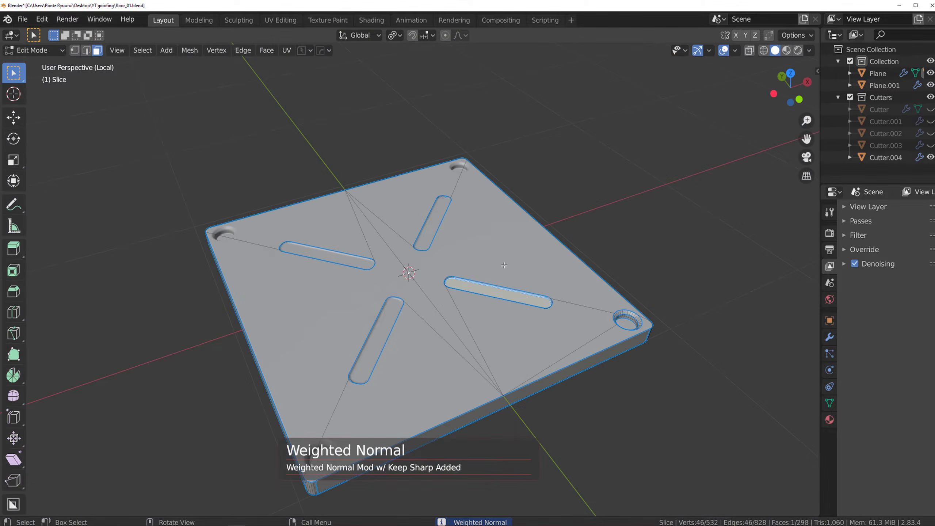
{"action": "key", "text": "KP_7"}
{"action": "scroll", "coordinate": [487, 230], "scroll_direction": "up", "scroll_amount": 2}
{"action": "scroll", "coordinate": [487, 230], "scroll_direction": "down", "scroll_amount": 1}
{"action": "key", "text": "Tab"}
{"action": "middle_click_drag", "start_coordinate": [475, 230], "coordinate": [468, 216]}
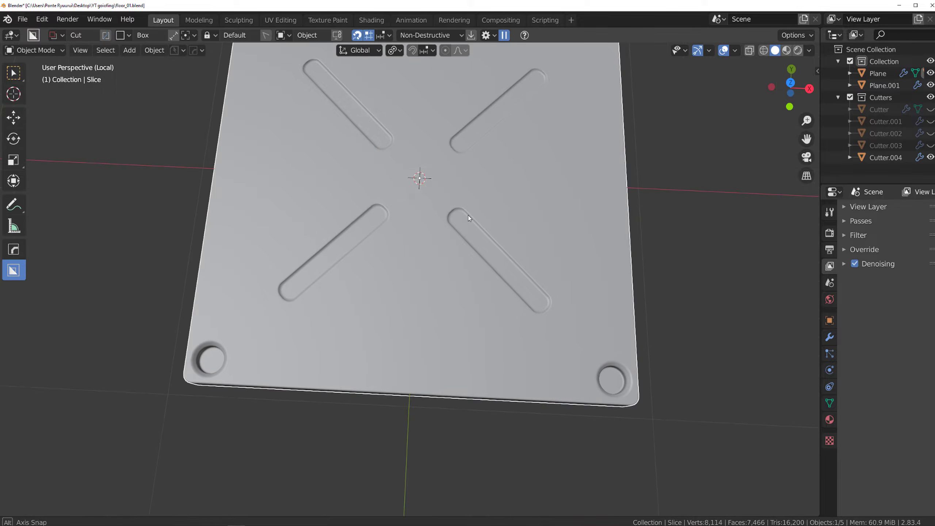
Step: Connect the outer end of the front-right slot to the rim of the adjacent corner recess with a new diagonal edge
{"action": "key", "text": "Tab"}
{"action": "left_click", "coordinate": [371, 205]}
{"action": "scroll", "coordinate": [413, 214], "scroll_direction": "up", "scroll_amount": 2}
{"action": "scroll", "coordinate": [465, 223], "scroll_direction": "down", "scroll_amount": 2}
{"action": "key", "text": "KP_7"}
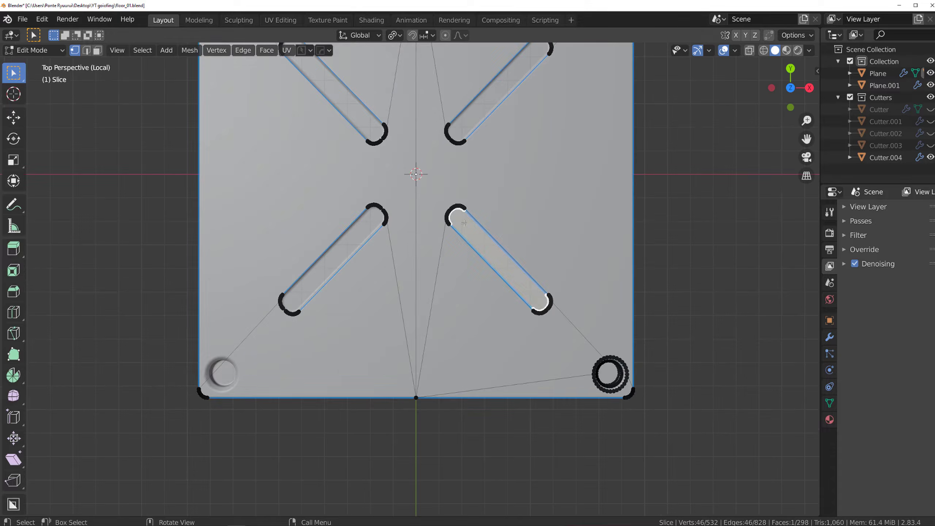
{"action": "key", "text": "Tab"}
{"action": "key", "text": "Tab"}
{"action": "scroll", "coordinate": [529, 352], "scroll_direction": "up", "scroll_amount": 5}
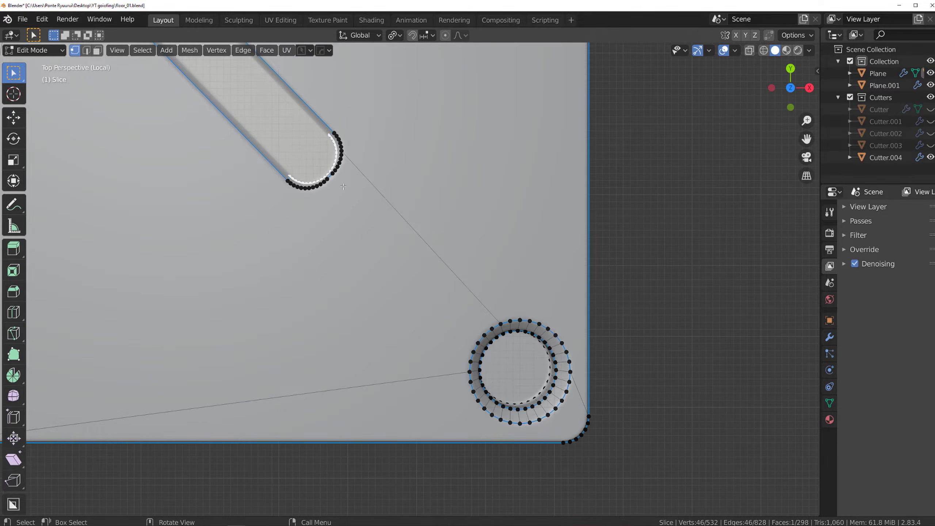
{"action": "left_click", "coordinate": [335, 183]}
{"action": "left_click", "coordinate": [479, 342], "text": "shift"}
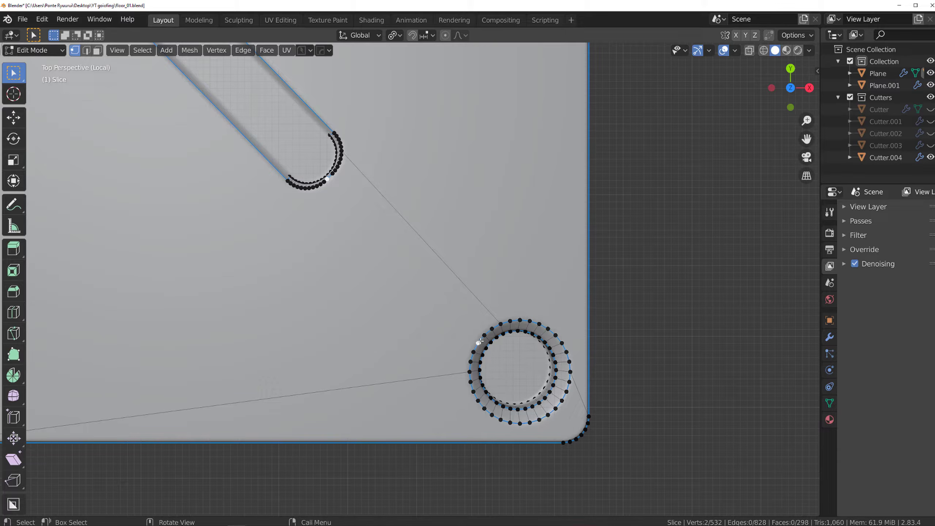
Step: Connect the same recess's outer rim to the middle of the panel's rounded corner with a new edge
{"action": "left_click", "coordinate": [560, 415]}
{"action": "key", "text": "2"}
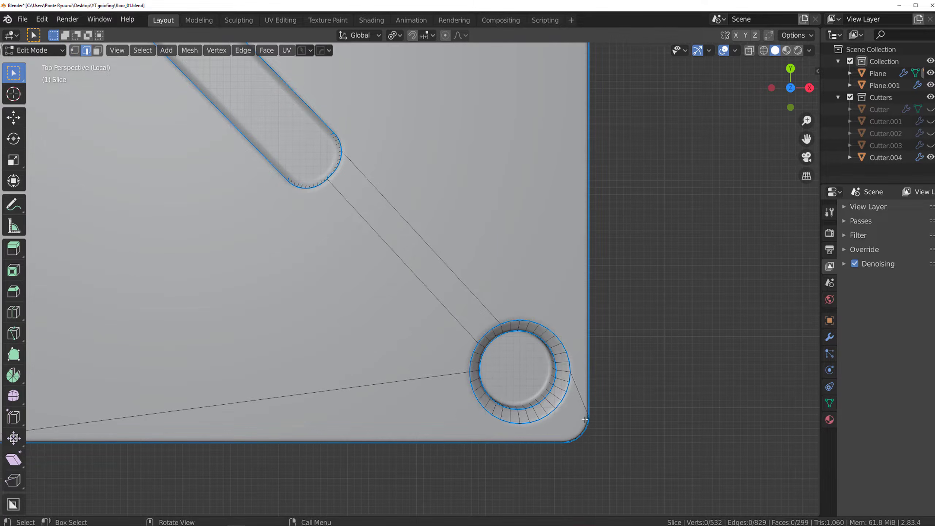
{"action": "key", "text": "Tab"}
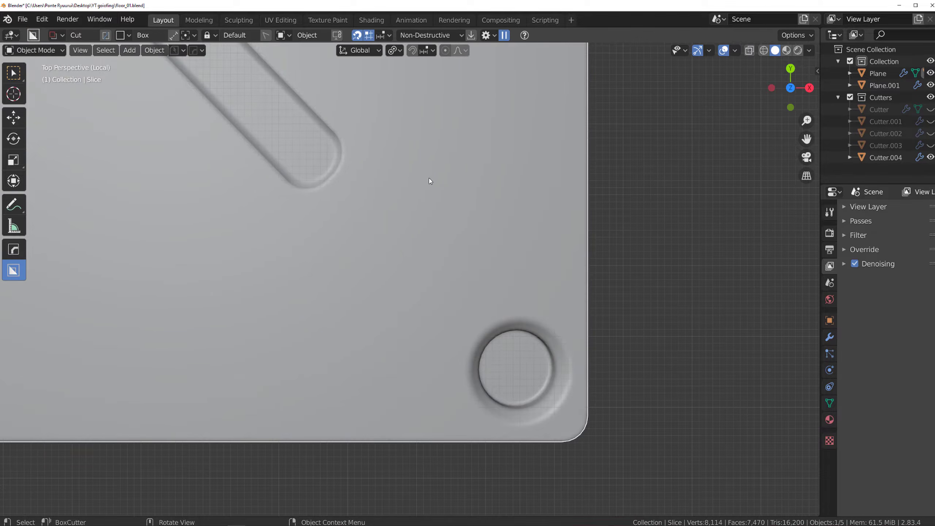
{"action": "key", "text": "Tab"}
{"action": "key", "text": "1"}
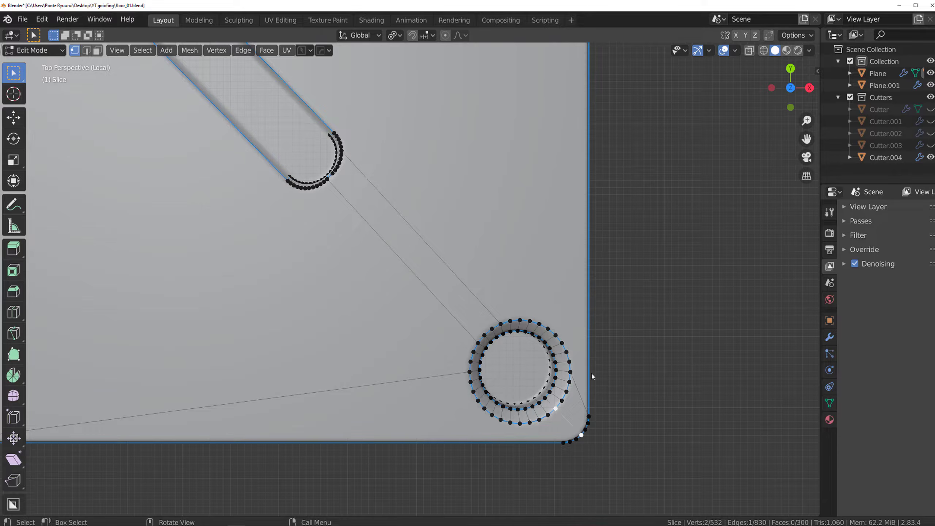
Step: Dissolve the original slot-to-recess edge and the original recess-to-corner edge, keeping the newly connected ones
{"action": "key", "text": "2"}
{"action": "left_click", "coordinate": [476, 259], "text": "shift"}
{"action": "key", "text": "x"}
{"action": "key", "text": "Escape"}
{"action": "scroll", "coordinate": [457, 280], "scroll_direction": "down", "scroll_amount": 3}
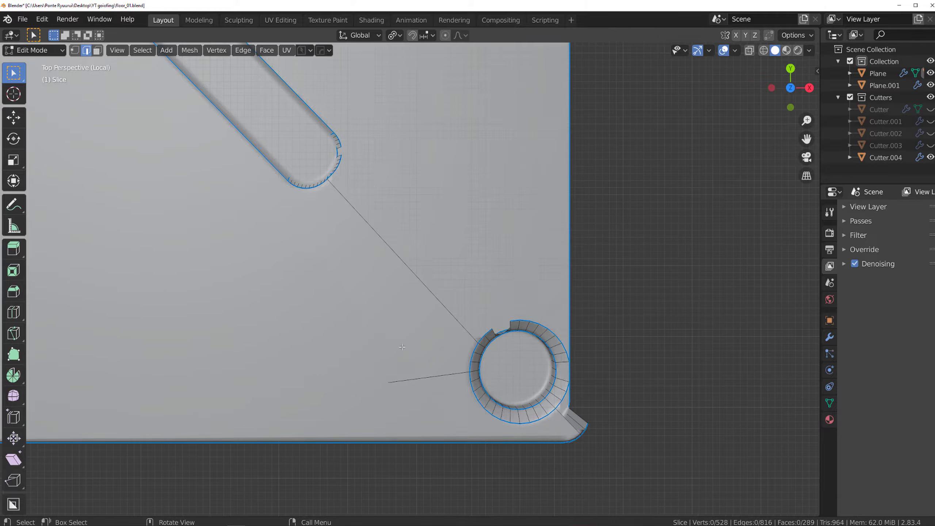
{"action": "key", "text": "x"}
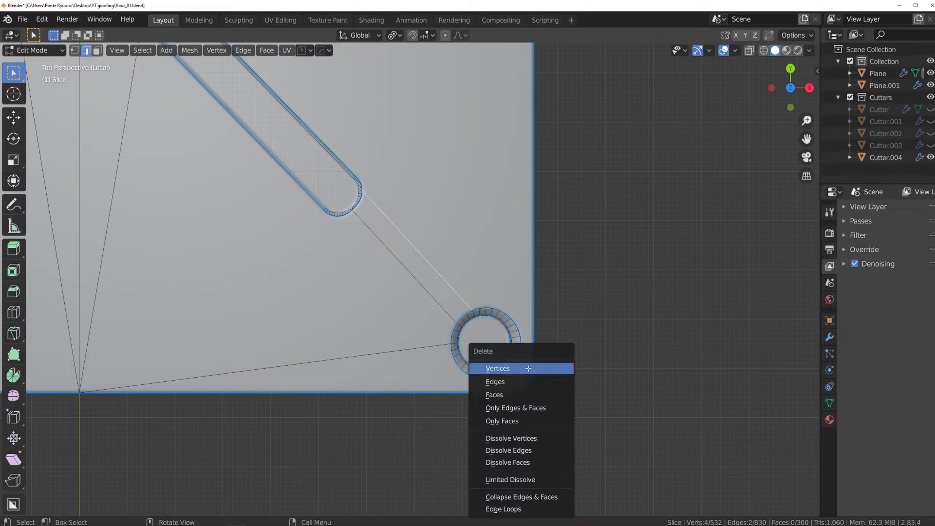
{"action": "left_click", "coordinate": [501, 452]}
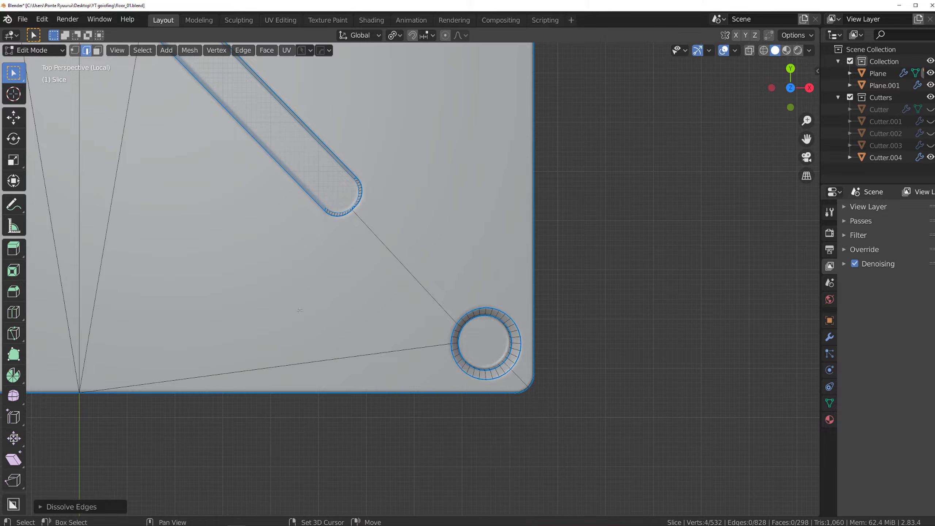
Step: Run the HardOps mirror in Symmetry mode on the inner panel to copy the cleaned corner topology, and return to editing its mesh
{"action": "middle_click_drag", "start_coordinate": [299, 310], "coordinate": [440, 282], "text": "shift"}
{"action": "key", "text": "1"}
{"action": "scroll", "coordinate": [439, 282], "scroll_direction": "down", "scroll_amount": 5}
{"action": "scroll", "coordinate": [456, 276], "scroll_direction": "up", "scroll_amount": 5}
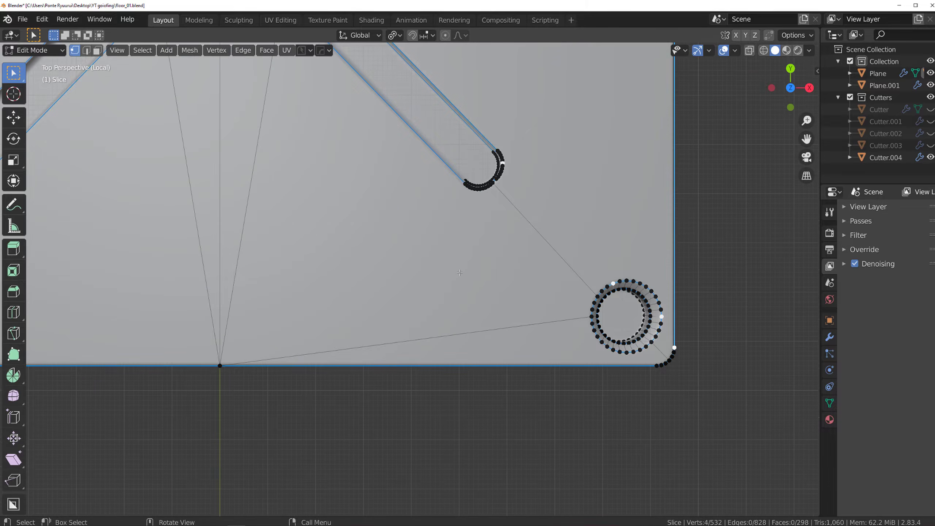
{"action": "key", "text": "Tab"}
{"action": "left_click", "coordinate": [482, 156]}
{"action": "scroll", "coordinate": [499, 223], "scroll_direction": "down", "scroll_amount": 3}
{"action": "scroll", "coordinate": [488, 216], "scroll_direction": "down", "scroll_amount": 1}
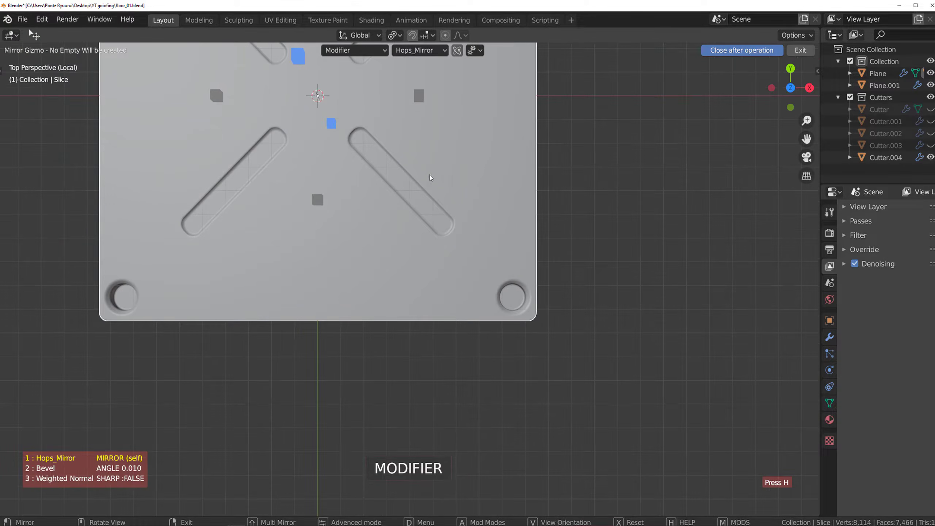
{"action": "left_click", "coordinate": [364, 50]}
{"action": "left_click", "coordinate": [353, 148]}
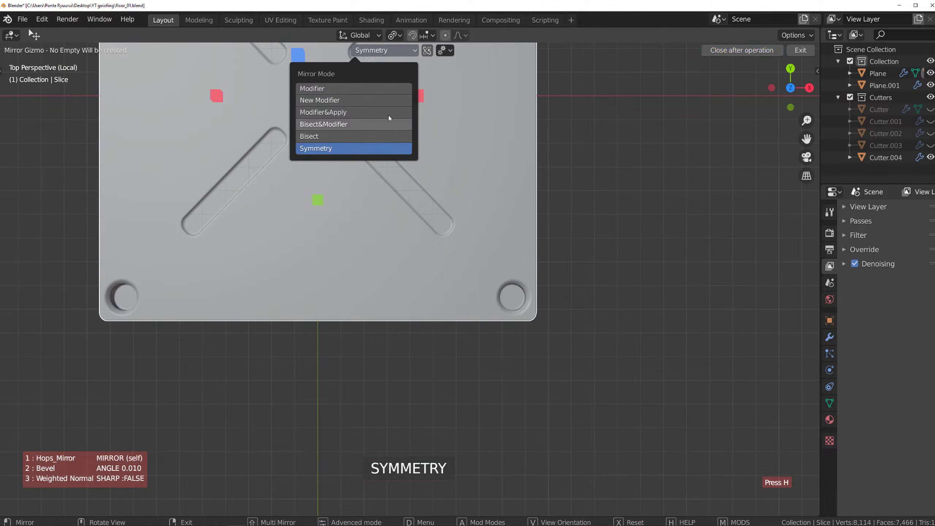
{"action": "left_click", "coordinate": [320, 200]}
{"action": "key", "text": "Tab"}
{"action": "scroll", "coordinate": [563, 305], "scroll_direction": "up", "scroll_amount": 2}
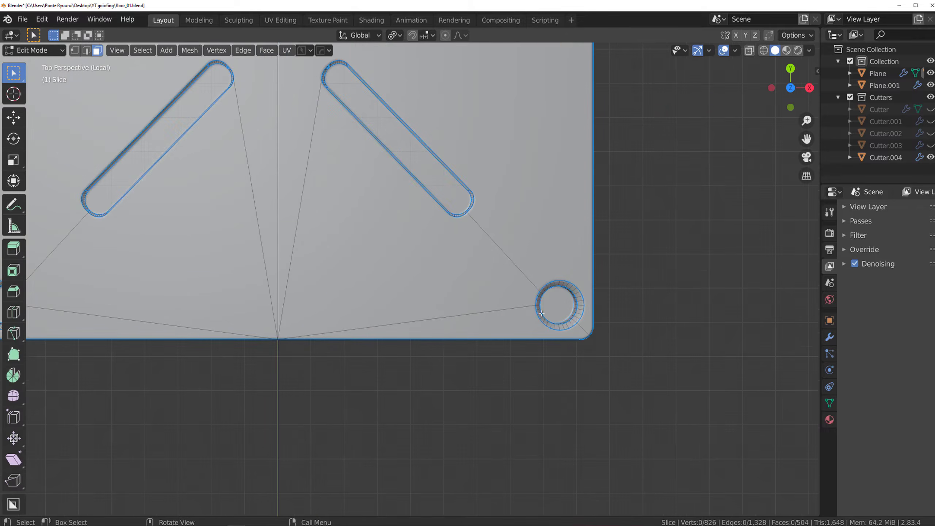
Step: Try to join the facing rim vertices of the two front recesses with a straight edge, and undo the attempt
{"action": "key", "text": "1"}
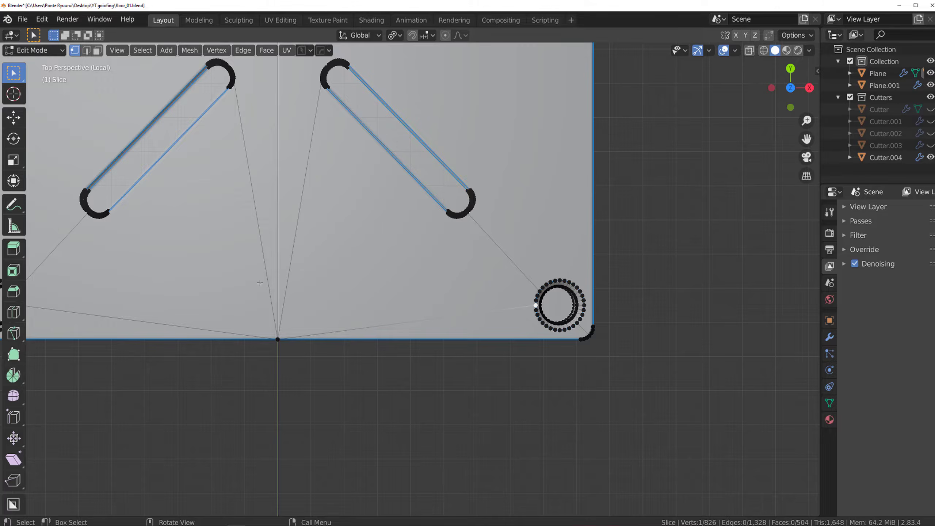
{"action": "middle_click_drag", "start_coordinate": [46, 298], "coordinate": [272, 332], "text": "shift"}
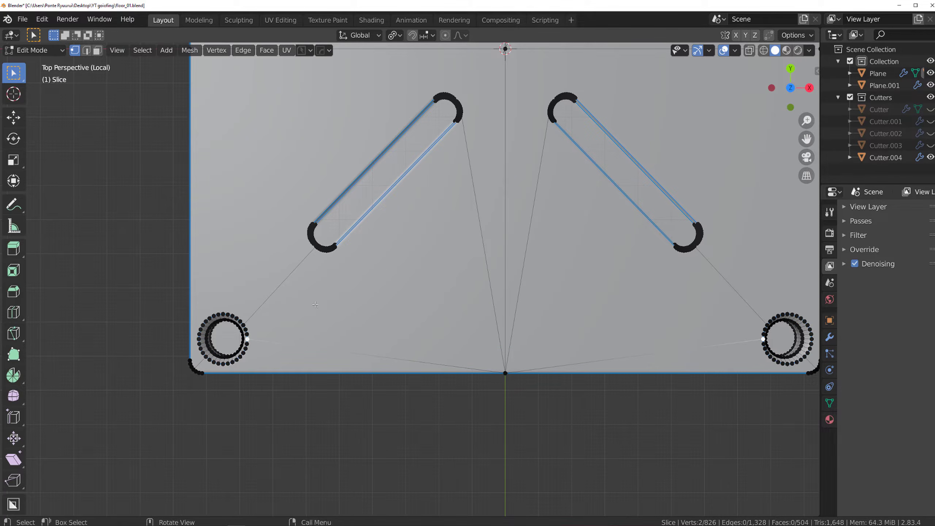
{"action": "key", "text": "j"}
{"action": "key", "text": "Tab"}
{"action": "left_click", "coordinate": [409, 332]}
{"action": "key", "text": "1"}
{"action": "left_click", "coordinate": [510, 340]}
{"action": "key", "text": "ctrl+z"}
{"action": "middle_click_drag", "start_coordinate": [588, 291], "coordinate": [396, 218], "text": "shift"}
{"action": "scroll", "coordinate": [277, 269], "scroll_direction": "up", "scroll_amount": 3}
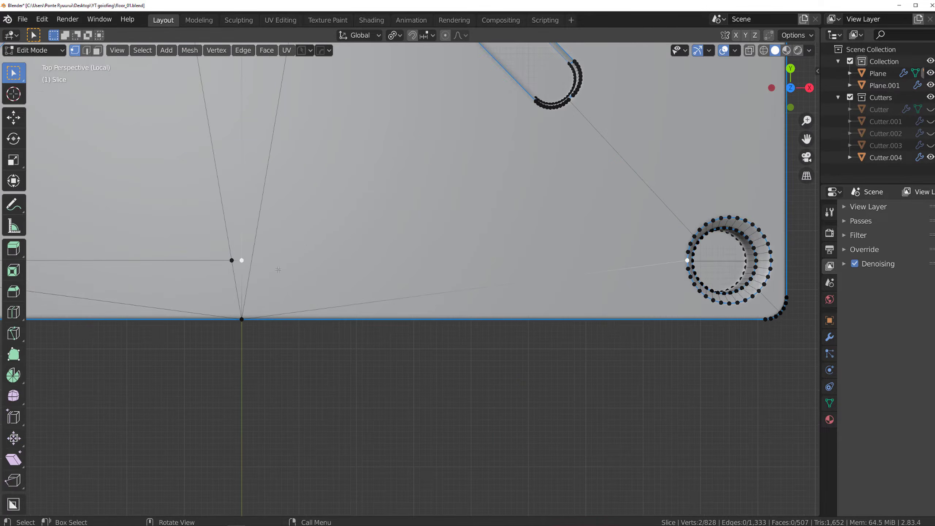
{"action": "key", "text": "k"}
{"action": "left_click", "coordinate": [241, 260]}
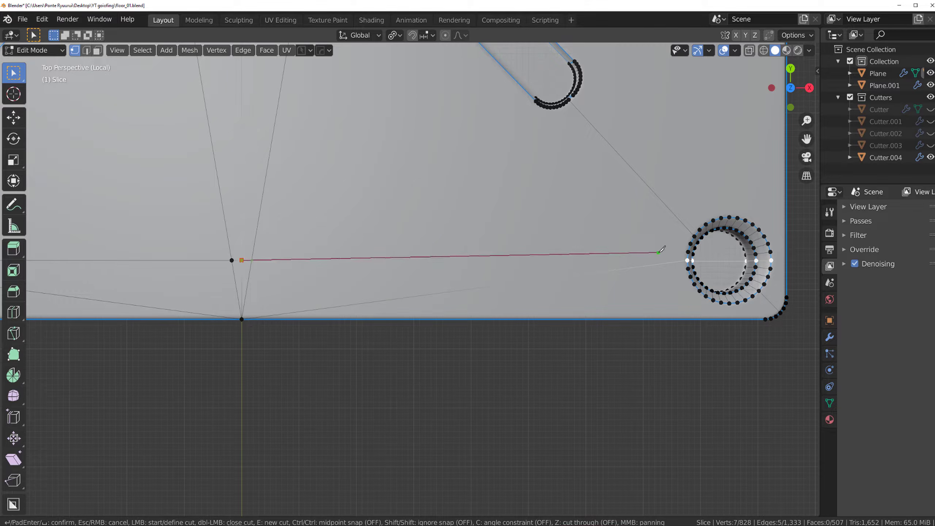
{"action": "key", "text": "Escape"}
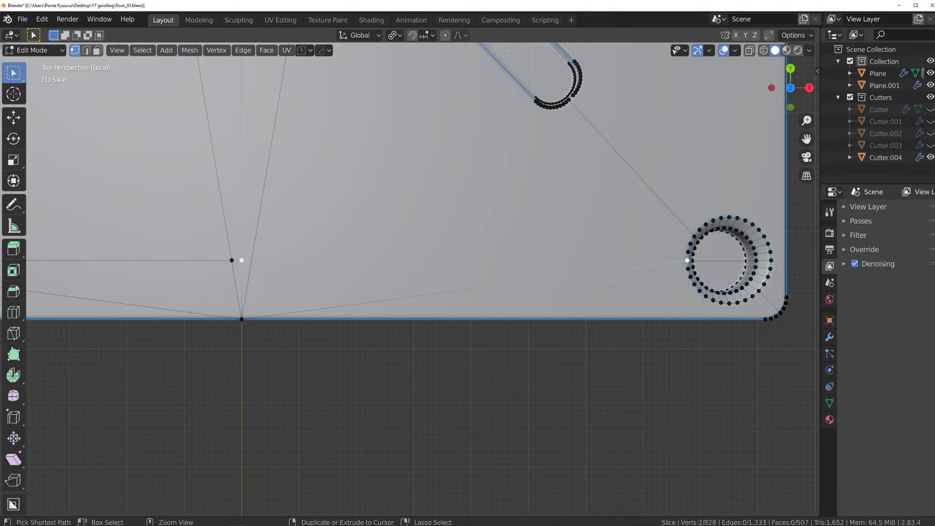
{"action": "key", "text": "ctrl+z"}
{"action": "key", "text": "ctrl+z"}
{"action": "key", "text": "ctrl+z"}
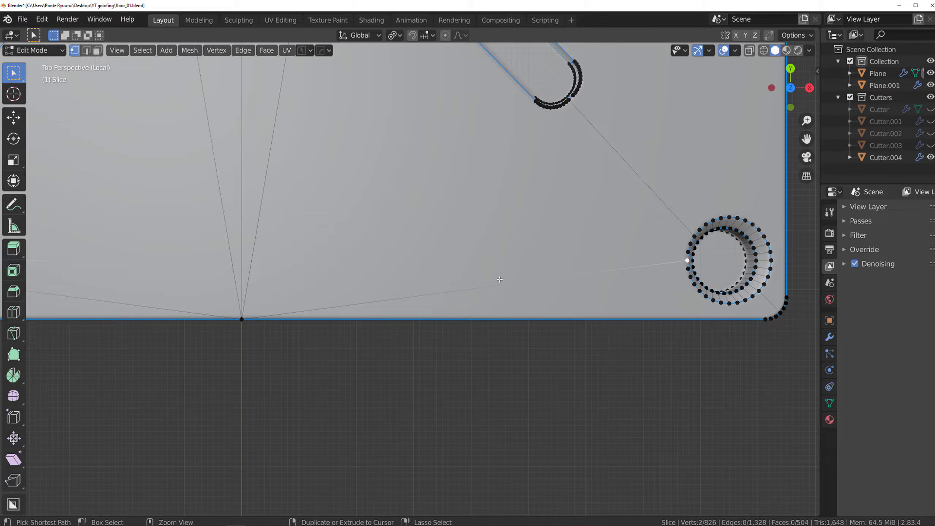
Step: Knife a straight cut between the facing rim vertices of the front-right and front-left corner recesses
{"action": "key", "text": "k"}
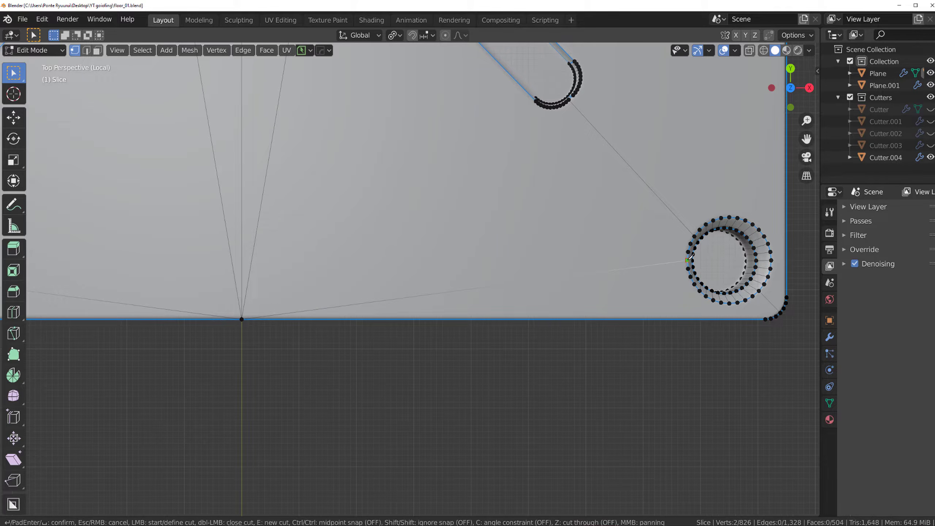
{"action": "left_click", "coordinate": [688, 259]}
{"action": "scroll", "coordinate": [221, 243], "scroll_direction": "down", "scroll_amount": 3}
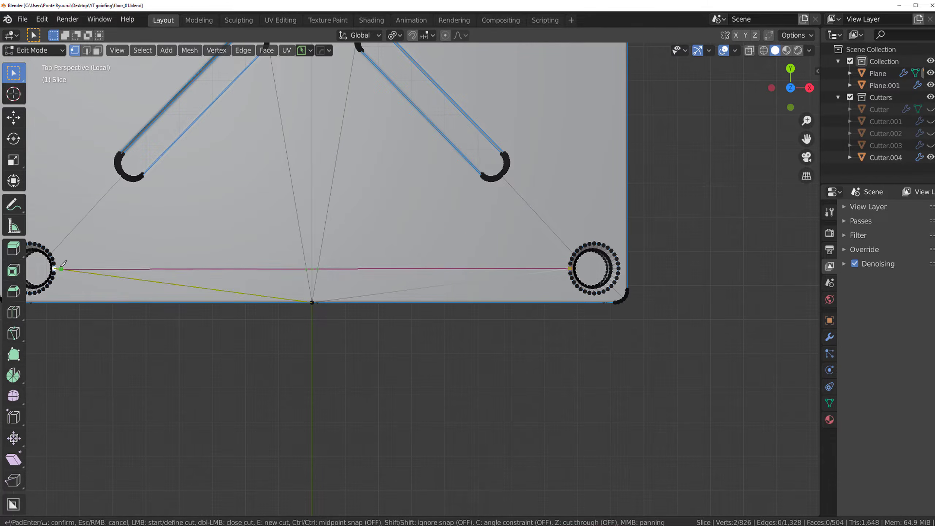
{"action": "left_click", "coordinate": [59, 269]}
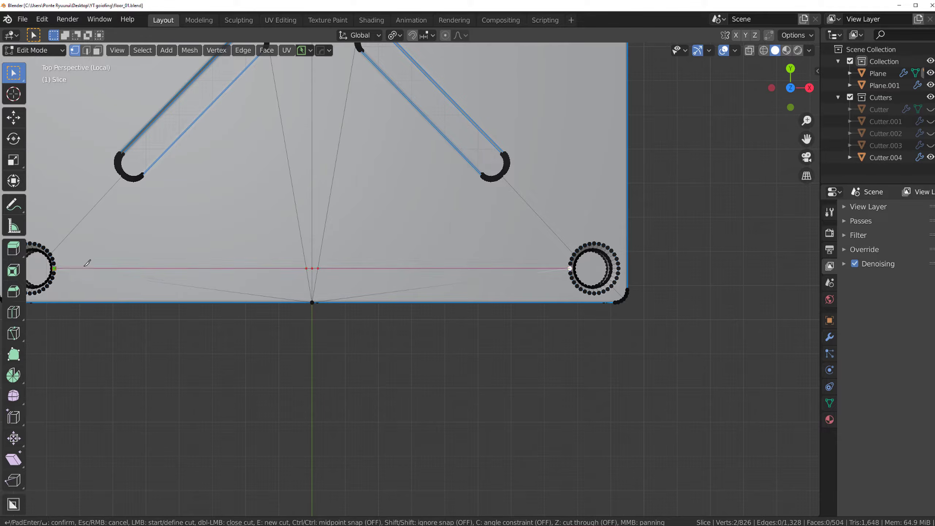
{"action": "key", "text": "Return"}
Step: Dissolve the sloping edges from both front recesses to the front midpoint, plus the centre edge behind the new cut
{"action": "scroll", "coordinate": [311, 334], "scroll_direction": "up", "scroll_amount": 6}
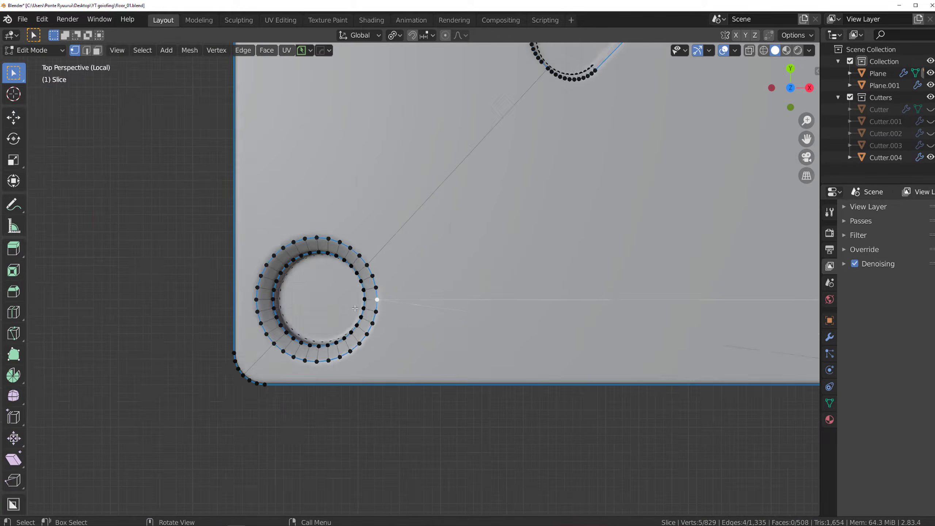
{"action": "middle_click_drag", "start_coordinate": [311, 334], "coordinate": [389, 293], "text": "shift"}
{"action": "scroll", "coordinate": [388, 293], "scroll_direction": "up", "scroll_amount": 4}
{"action": "key", "text": "2"}
{"action": "scroll", "coordinate": [396, 299], "scroll_direction": "down", "scroll_amount": 8}
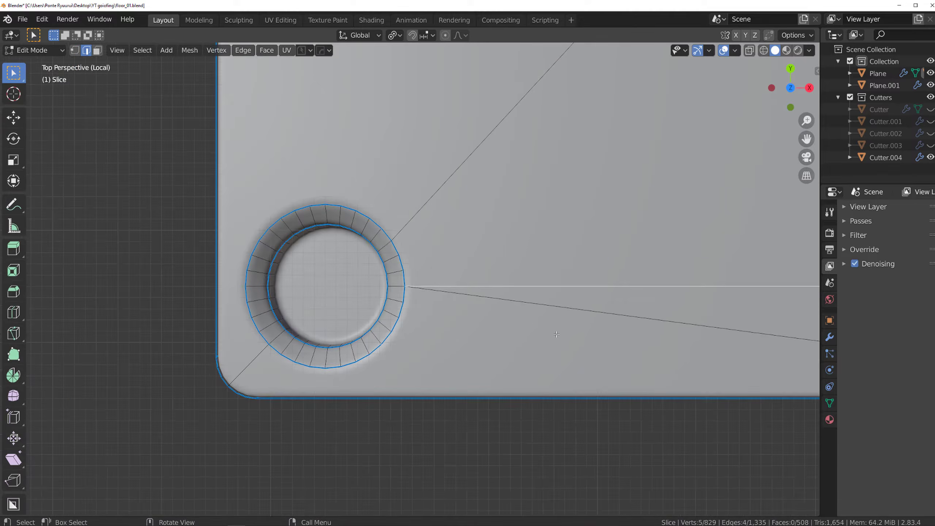
{"action": "left_click", "coordinate": [571, 326]}
{"action": "scroll", "coordinate": [571, 325], "scroll_direction": "down", "scroll_amount": 4}
{"action": "middle_click_drag", "start_coordinate": [643, 304], "coordinate": [457, 316], "text": "shift"}
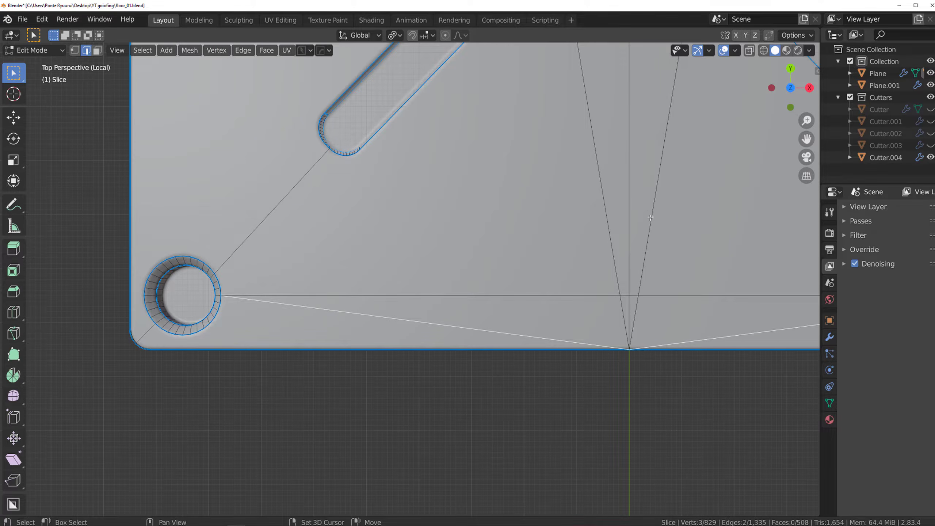
{"action": "key", "text": "x"}
{"action": "left_click", "coordinate": [629, 194]}
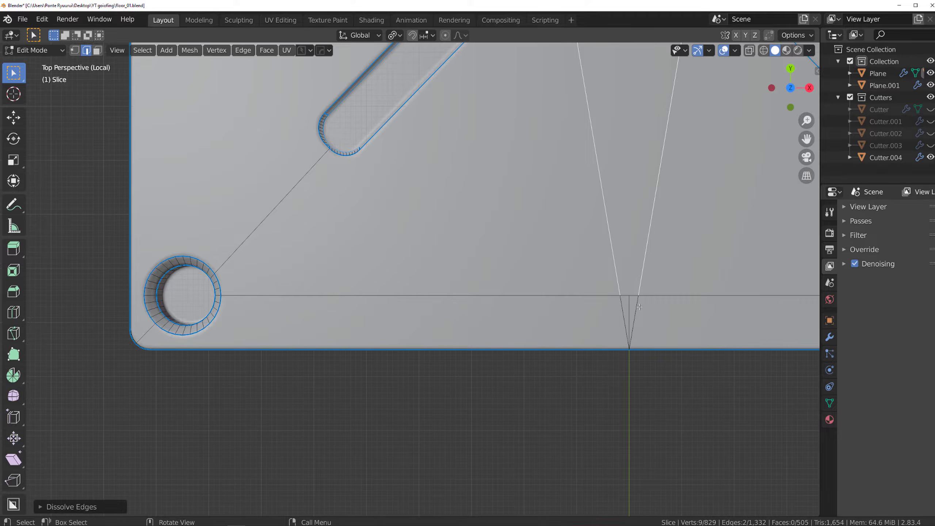
Step: Dissolve the three short edges between the knife cut and the midpoint of the panel's front edge
{"action": "left_click", "coordinate": [638, 313]}
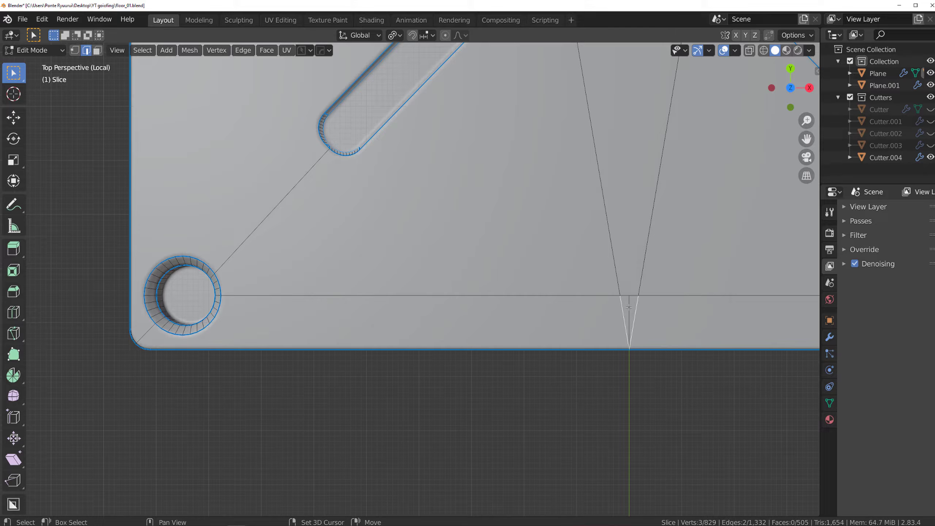
{"action": "key", "text": "x"}
{"action": "left_click", "coordinate": [628, 308]}
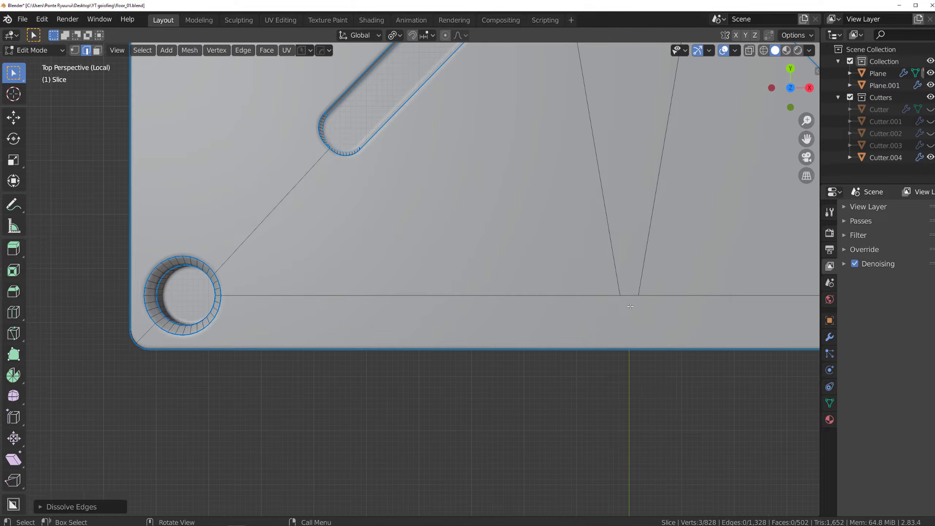
Step: Connect the facing inner ends of the two front slots with a straight edge and dissolve the two sloping edges running to the knife cut
{"action": "scroll", "coordinate": [589, 192], "scroll_direction": "down", "scroll_amount": 4}
{"action": "middle_click_drag", "start_coordinate": [584, 180], "coordinate": [554, 263], "text": "shift"}
{"action": "scroll", "coordinate": [554, 263], "scroll_direction": "up", "scroll_amount": 3}
{"action": "scroll", "coordinate": [560, 259], "scroll_direction": "down", "scroll_amount": 3}
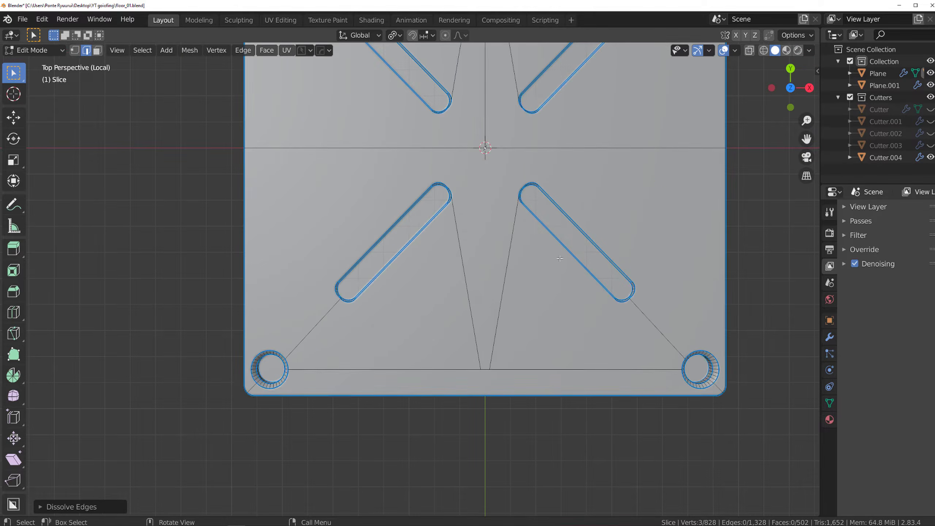
{"action": "key", "text": "1"}
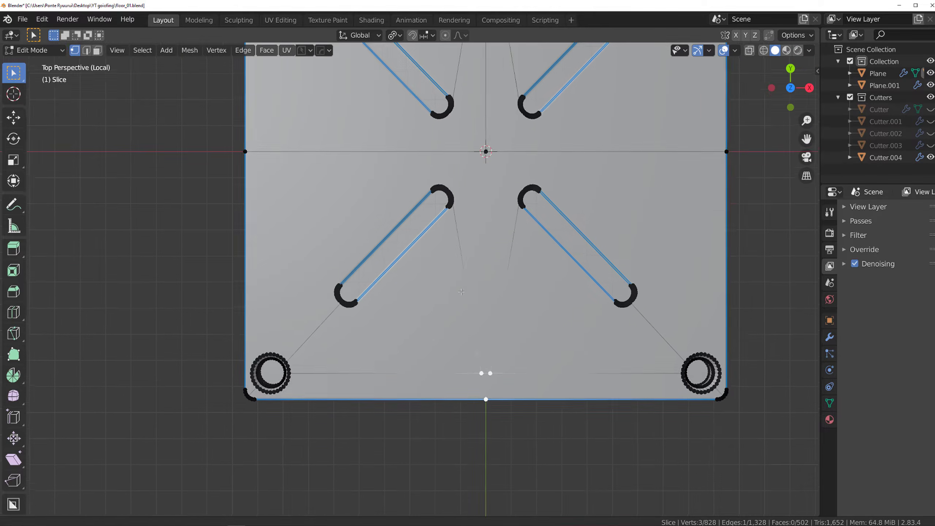
{"action": "scroll", "coordinate": [499, 106], "scroll_direction": "up", "scroll_amount": 4}
{"action": "middle_click_drag", "start_coordinate": [498, 106], "coordinate": [474, 305], "text": "shift"}
{"action": "scroll", "coordinate": [521, 308], "scroll_direction": "up", "scroll_amount": 4}
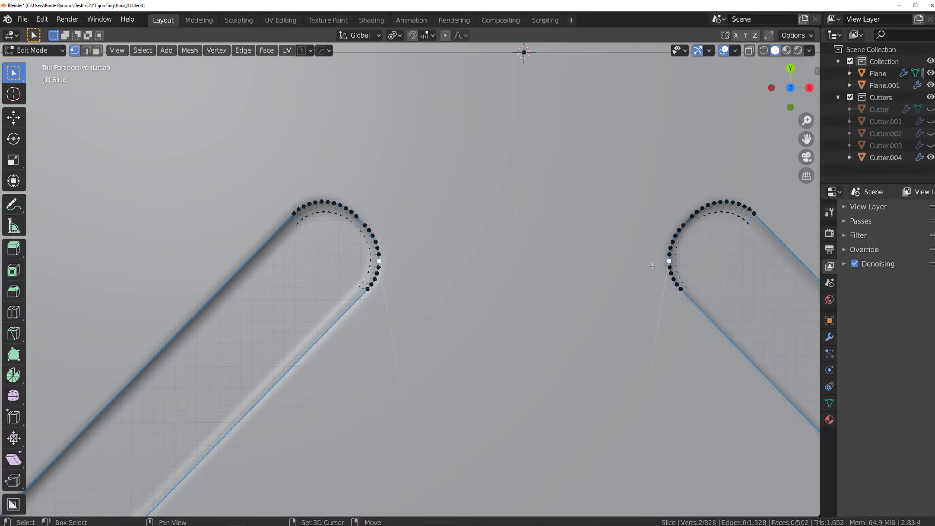
{"action": "key", "text": "2"}
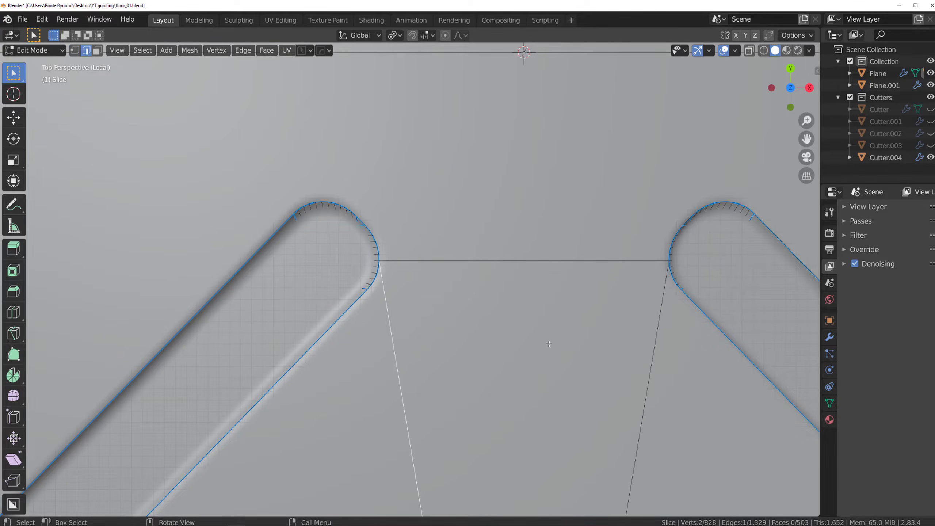
{"action": "key", "text": "x"}
{"action": "left_click", "coordinate": [606, 304]}
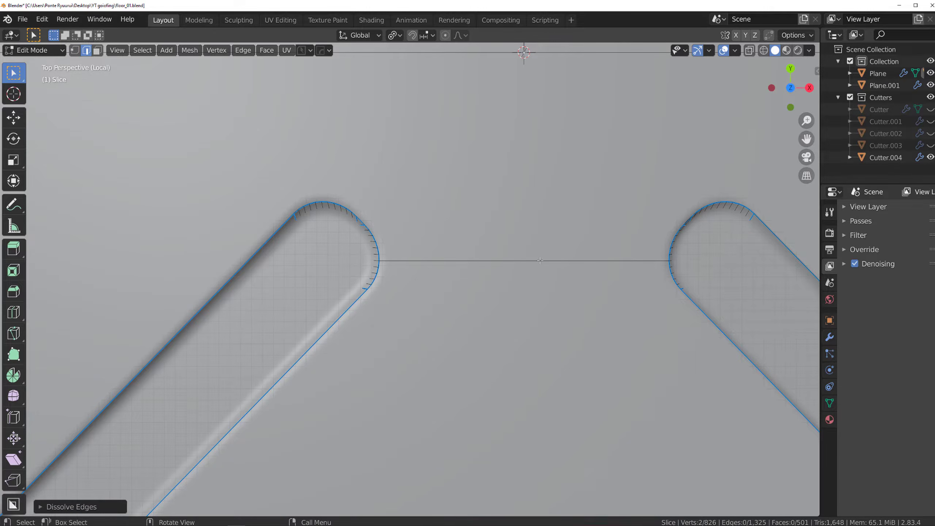
Step: Symmetrize the inner panel along Y so the cleaned-up front half is copied onto the back half
{"action": "scroll", "coordinate": [471, 275], "scroll_direction": "down", "scroll_amount": 7}
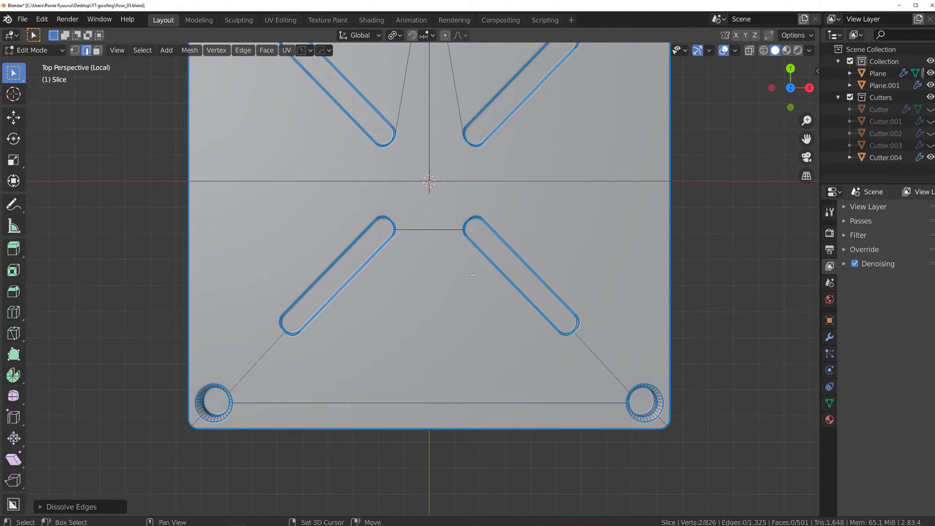
{"action": "scroll", "coordinate": [474, 287], "scroll_direction": "up", "scroll_amount": 1}
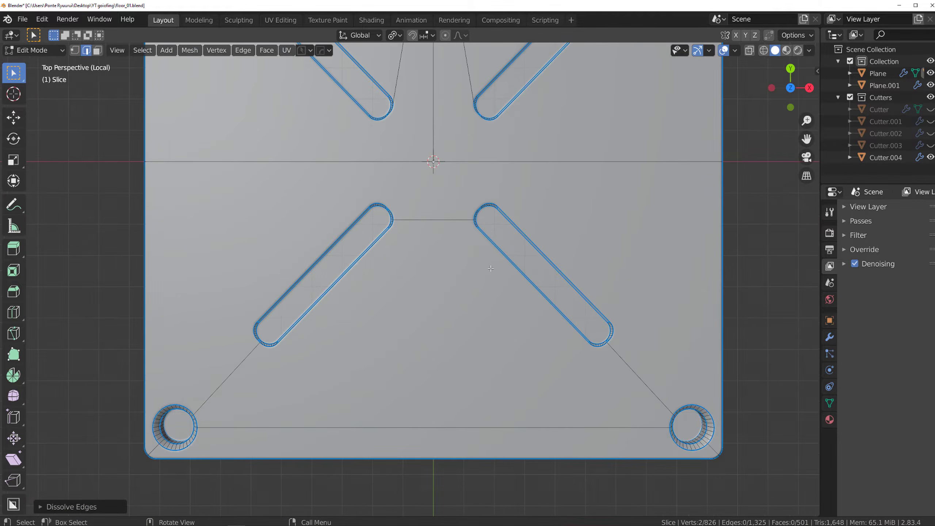
{"action": "key", "text": "Tab"}
{"action": "scroll", "coordinate": [479, 251], "scroll_direction": "down", "scroll_amount": 5}
{"action": "key", "text": "alt+x"}
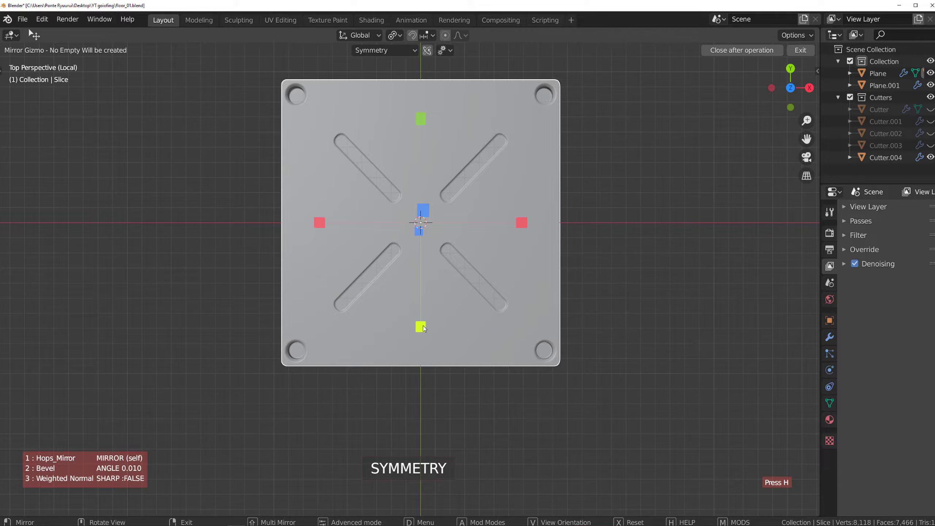
{"action": "left_click", "coordinate": [420, 326]}
Step: Dissolve the straight edge running across the panel's middle along the X axis
{"action": "key", "text": "Tab"}
{"action": "scroll", "coordinate": [589, 259], "scroll_direction": "up", "scroll_amount": 5}
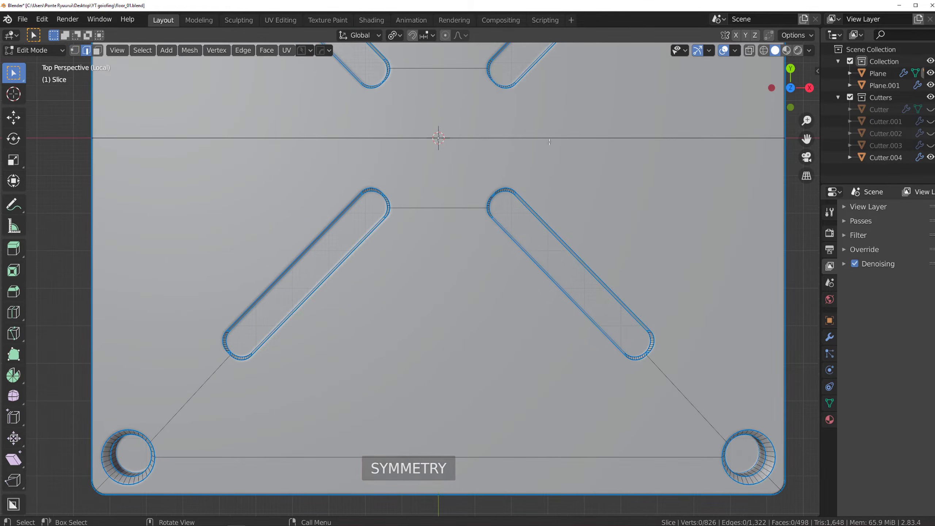
{"action": "left_click", "coordinate": [549, 142], "text": "alt"}
{"action": "key", "text": "x"}
{"action": "left_click", "coordinate": [551, 141]}
{"action": "scroll", "coordinate": [409, 217], "scroll_direction": "down", "scroll_amount": 1}
{"action": "key", "text": "KP_5"}
Step: Set the panel's HardOps bevel width to 0.001
{"action": "middle_click_drag", "start_coordinate": [406, 216], "coordinate": [423, 214], "text": "shift"}
{"action": "scroll", "coordinate": [414, 251], "scroll_direction": "up", "scroll_amount": 5}
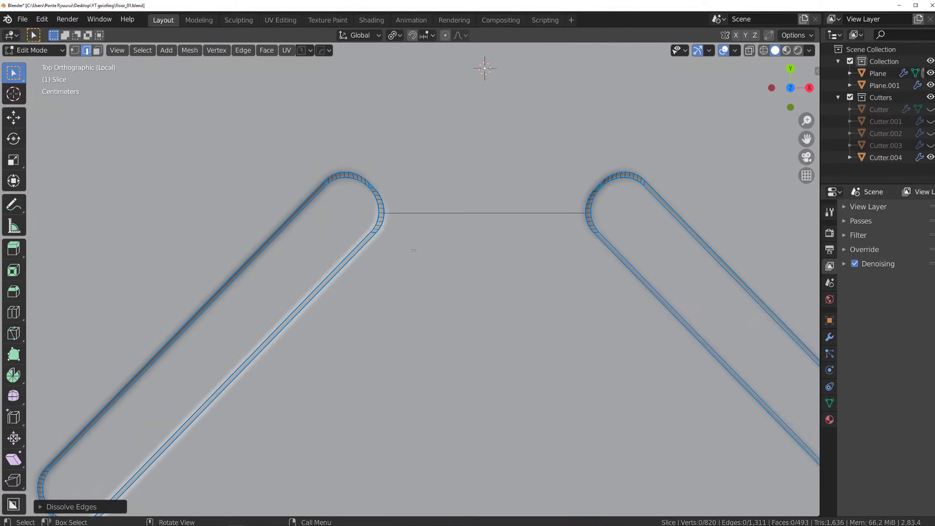
{"action": "scroll", "coordinate": [424, 214], "scroll_direction": "up", "scroll_amount": 1}
{"action": "middle_click_drag", "start_coordinate": [392, 108], "coordinate": [456, 150], "text": "shift"}
{"action": "scroll", "coordinate": [456, 150], "scroll_direction": "up", "scroll_amount": 7}
{"action": "key", "text": "Tab"}
{"action": "key", "text": "q"}
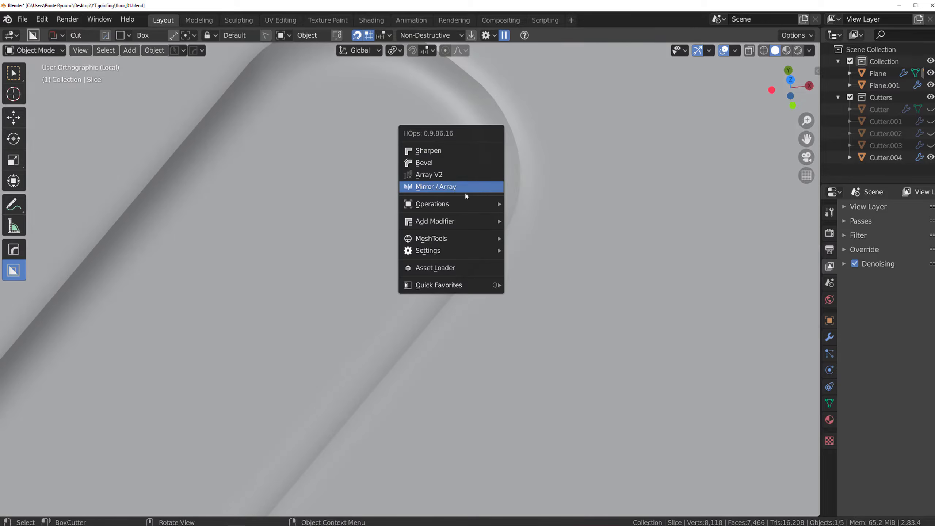
{"action": "left_click", "coordinate": [439, 163]}
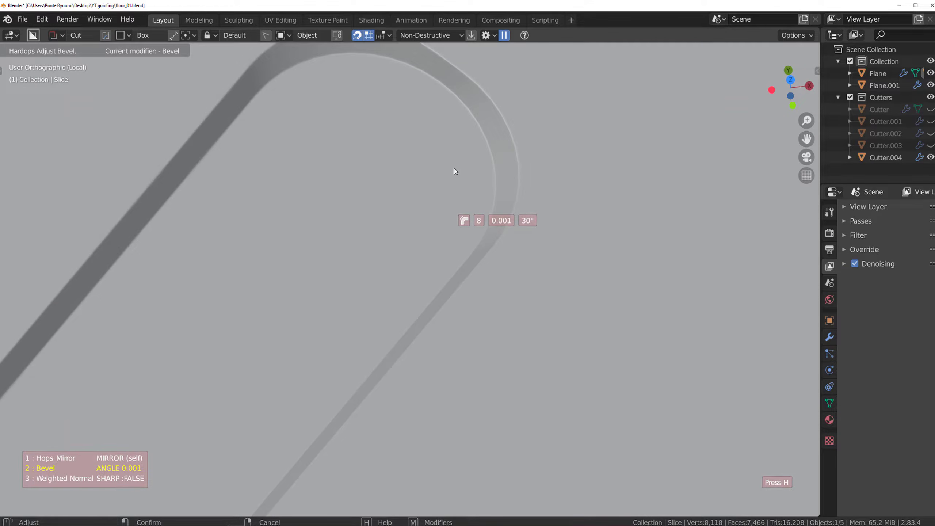
{"action": "left_click", "coordinate": [454, 170]}
Step: Select the floor faces of all four diagonal slots and move them slightly to adjust the slots' depth
{"action": "scroll", "coordinate": [456, 176], "scroll_direction": "down", "scroll_amount": 8}
{"action": "key", "text": "Tab"}
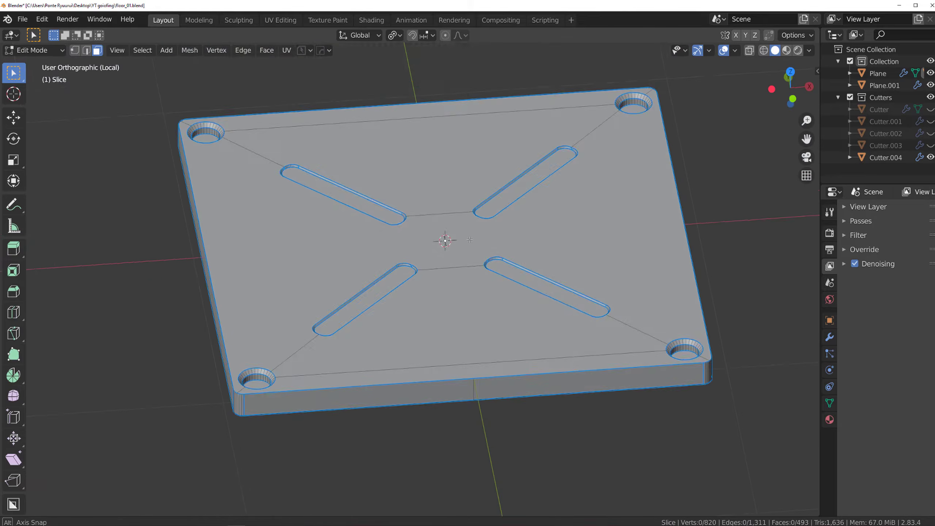
{"action": "scroll", "coordinate": [469, 239], "scroll_direction": "up", "scroll_amount": 4}
{"action": "left_click", "coordinate": [648, 295]}
{"action": "left_click", "coordinate": [391, 260], "text": "shift"}
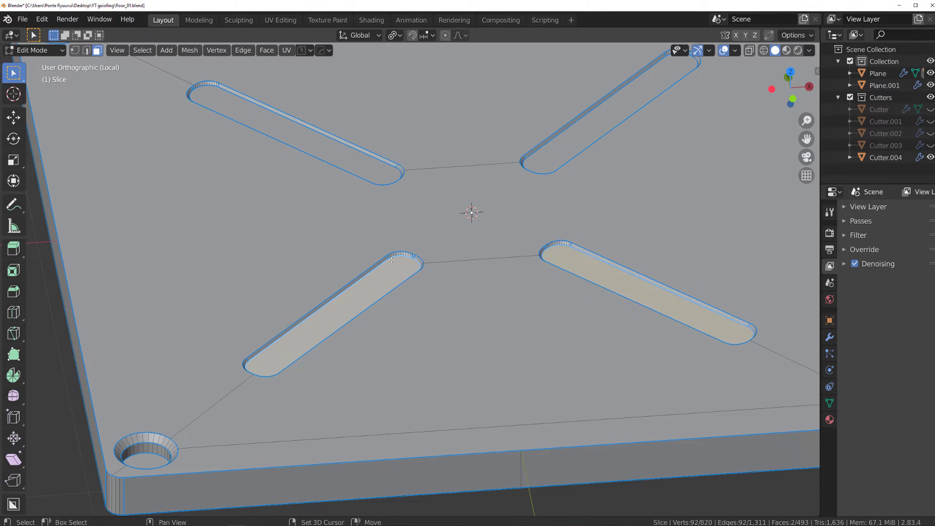
{"action": "left_click", "coordinate": [382, 175], "text": "shift"}
{"action": "left_click", "coordinate": [542, 162], "text": "shift"}
{"action": "scroll", "coordinate": [530, 206], "scroll_direction": "up", "scroll_amount": 2}
{"action": "key", "text": "g"}
{"action": "key", "text": "x"}
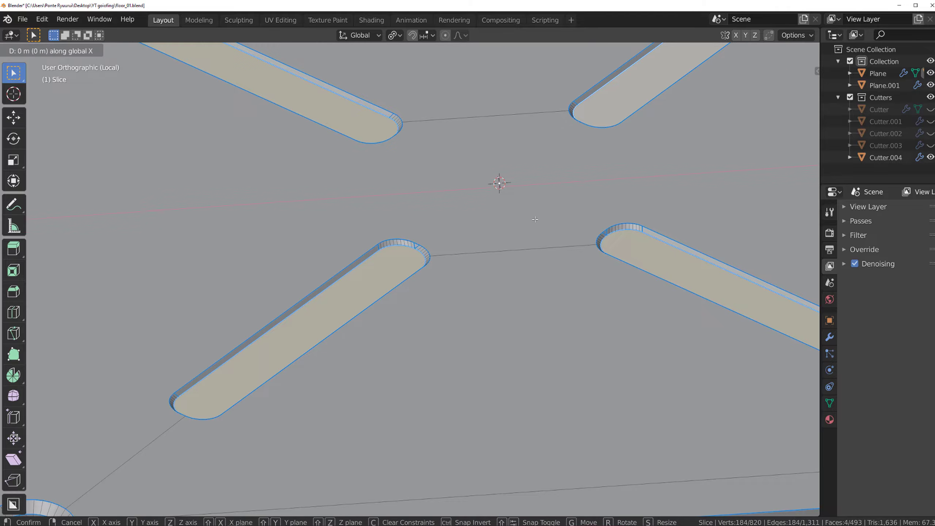
{"action": "left_click", "coordinate": [533, 207]}
{"action": "key", "text": "Tab"}
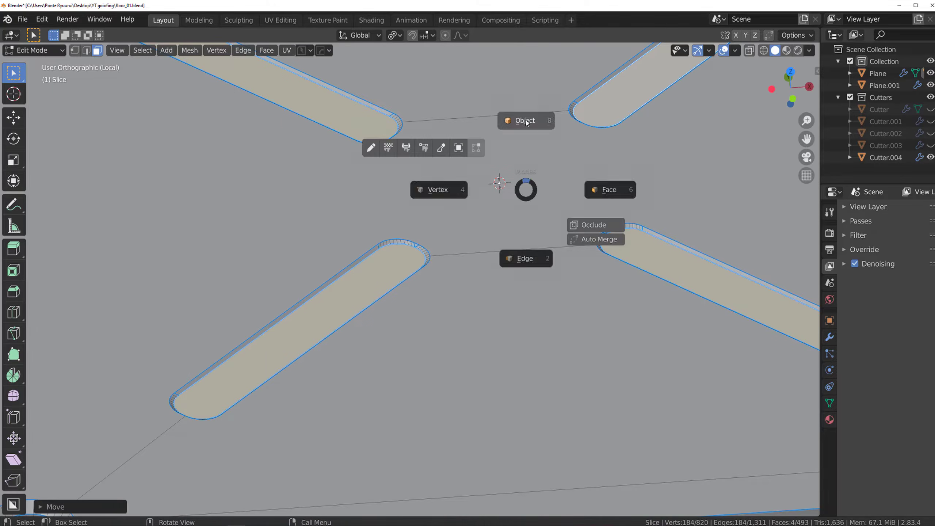
{"action": "left_click", "coordinate": [526, 121]}
Step: Leave local view to work on the panel together with the whole floor tile
{"action": "scroll", "coordinate": [492, 184], "scroll_direction": "up", "scroll_amount": 7}
{"action": "scroll", "coordinate": [491, 183], "scroll_direction": "down", "scroll_amount": 10}
{"action": "key", "text": "KP_5"}
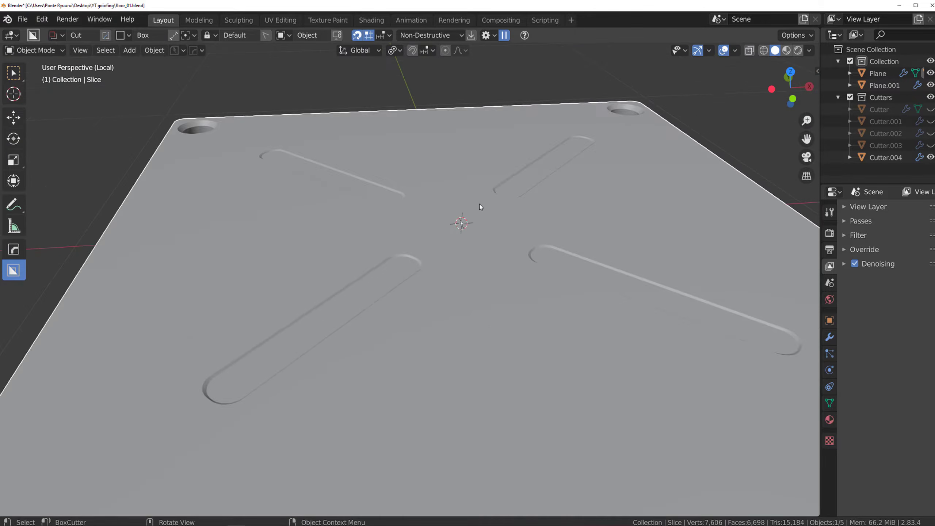
{"action": "scroll", "coordinate": [479, 204], "scroll_direction": "down", "scroll_amount": 6}
{"action": "key", "text": "KP_7"}
{"action": "key", "text": "KP_Divide"}
{"action": "scroll", "coordinate": [601, 297], "scroll_direction": "down", "scroll_amount": 6}
{"action": "middle_click_drag", "start_coordinate": [601, 296], "coordinate": [493, 252], "text": "shift"}
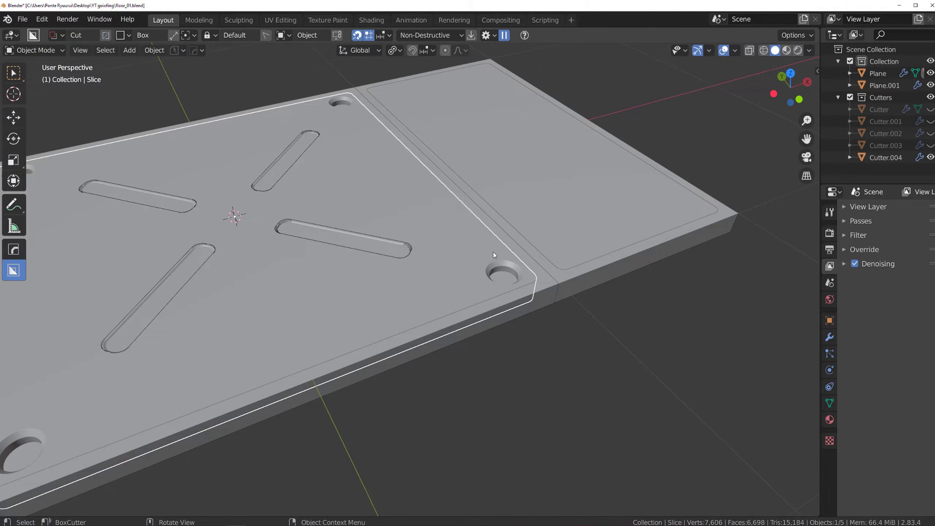
Step: Inset the floor face of the front-right corner recess slightly and extrude the inner face upward into a raised disc
{"action": "scroll", "coordinate": [674, 276], "scroll_direction": "up", "scroll_amount": 3}
{"action": "key", "text": "Tab"}
{"action": "scroll", "coordinate": [569, 289], "scroll_direction": "up", "scroll_amount": 5}
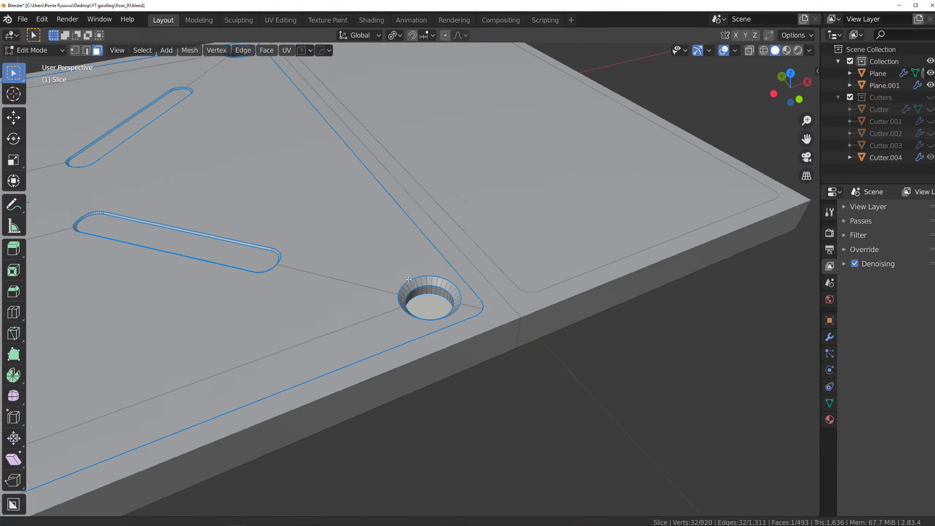
{"action": "key", "text": "i"}
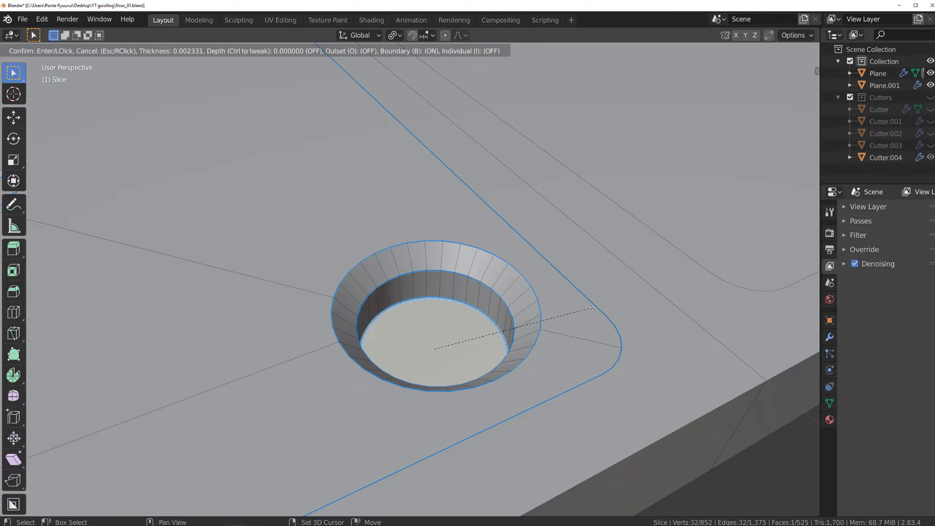
{"action": "left_click", "coordinate": [523, 302]}
{"action": "scroll", "coordinate": [515, 302], "scroll_direction": "down", "scroll_amount": 2}
{"action": "key", "text": "e"}
{"action": "left_click", "coordinate": [508, 297]}
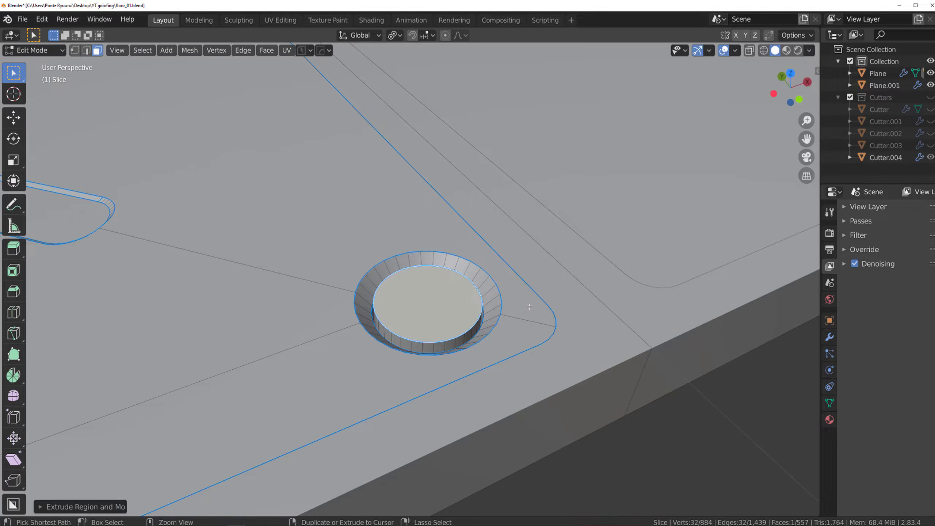
Step: Bevel the raised disc's top rim with a single-segment chamfer
{"action": "key", "text": "ctrl+b"}
{"action": "right_click", "coordinate": [546, 315]}
{"action": "key", "text": "ctrl+b"}
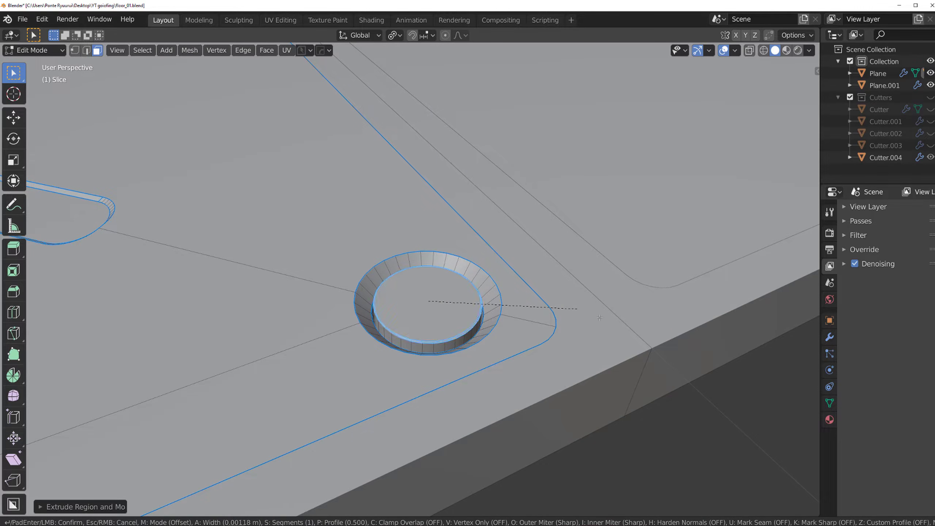
{"action": "left_click", "coordinate": [644, 332]}
{"action": "scroll", "coordinate": [626, 332], "scroll_direction": "up", "scroll_amount": 4}
{"action": "left_click", "coordinate": [453, 319]}
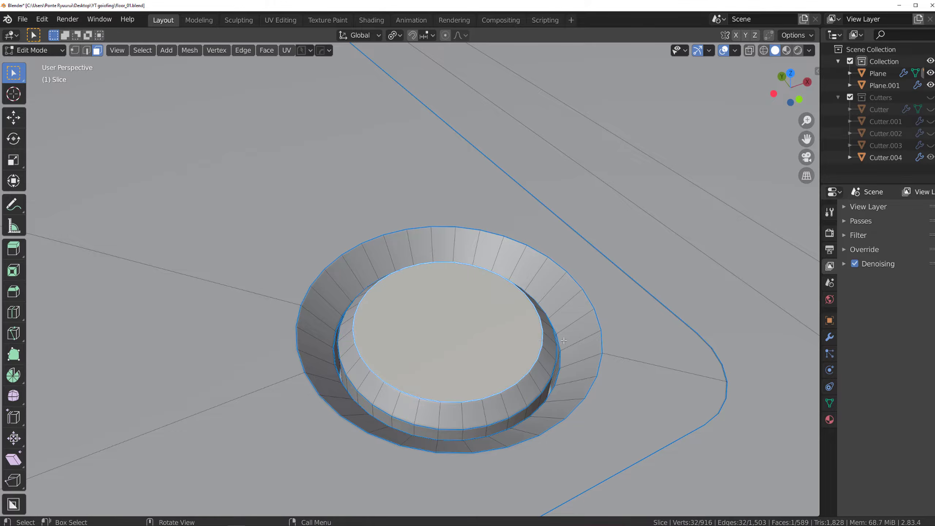
Step: Draw a BoxCutter circle about 0.056 in size from the centre of the raised disc's top face
{"action": "middle_click_drag", "start_coordinate": [634, 336], "coordinate": [531, 295]}
{"action": "key", "text": "Tab"}
{"action": "left_click", "coordinate": [508, 207]}
{"action": "key", "text": "alt+w"}
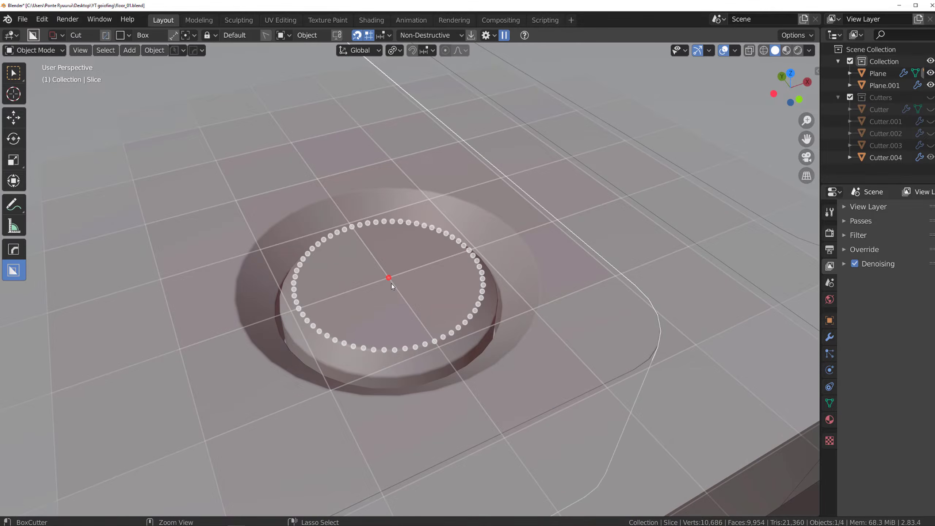
{"action": "key", "text": "d"}
{"action": "left_click", "coordinate": [305, 283]}
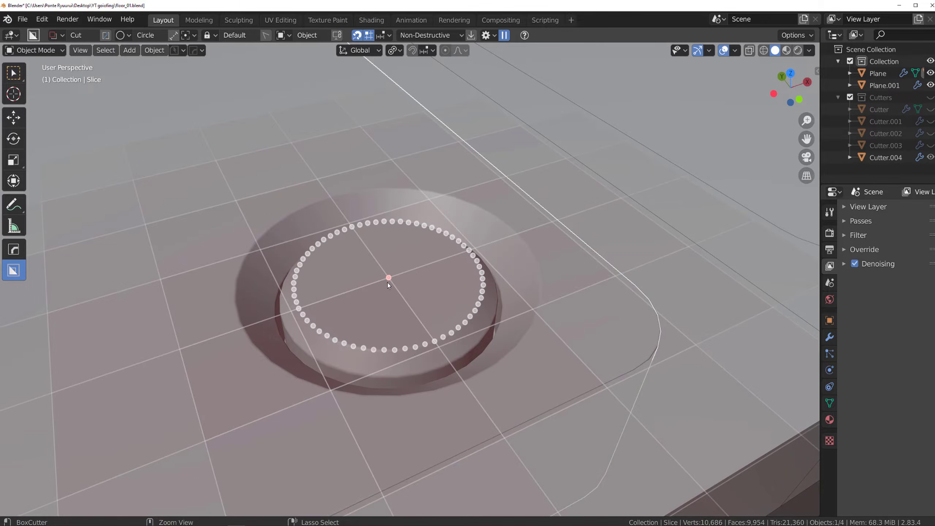
{"action": "left_click_drag", "start_coordinate": [387, 282], "coordinate": [486, 317]}
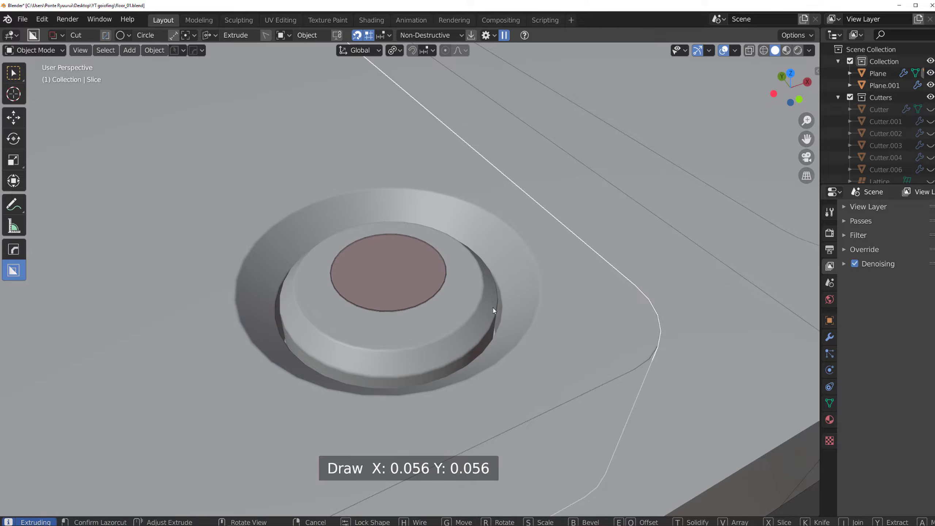
Step: Reduce the circle cutter to 7 vertices to form a heptagon
{"action": "scroll", "coordinate": [481, 306], "scroll_direction": "down", "scroll_amount": 10}
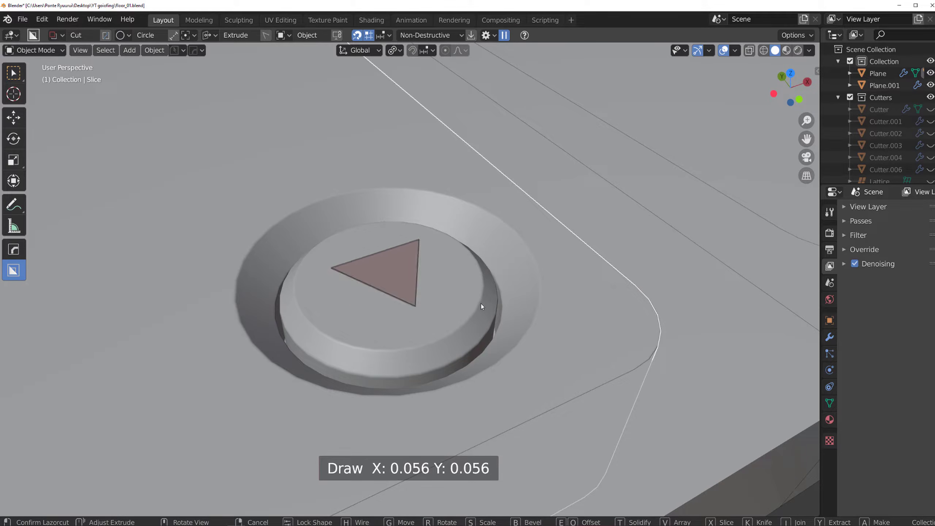
{"action": "scroll", "coordinate": [480, 306], "scroll_direction": "up", "scroll_amount": 3}
{"action": "scroll", "coordinate": [479, 303], "scroll_direction": "up", "scroll_amount": 2}
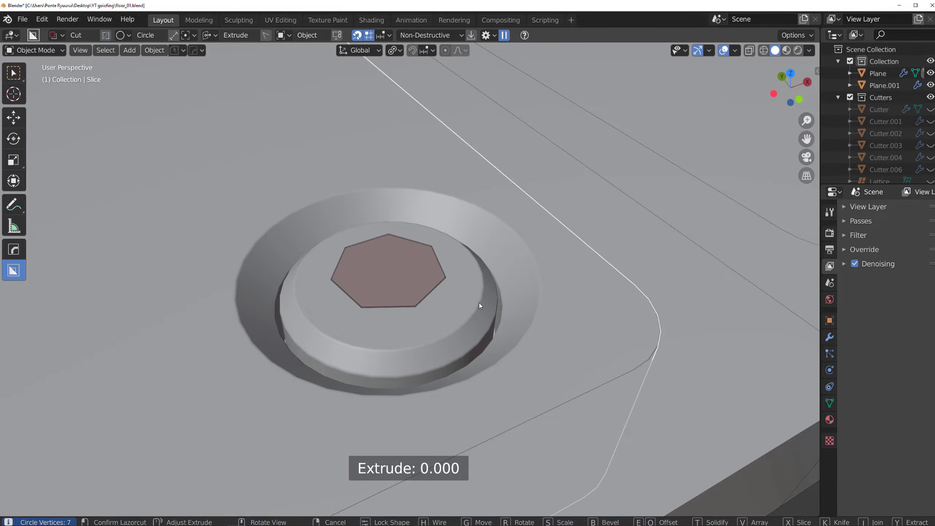
{"action": "scroll", "coordinate": [480, 304], "scroll_direction": "down", "scroll_amount": 2}
{"action": "scroll", "coordinate": [480, 303], "scroll_direction": "up", "scroll_amount": 1}
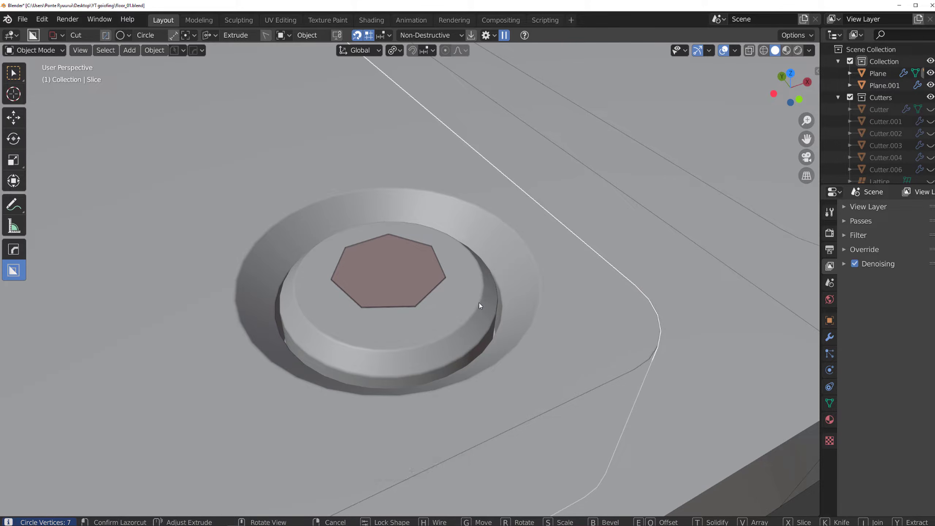
Step: Extrude the heptagonal cutter about 0.02 into the disc, lock its shape and apply the cut with the cutter kept selectable
{"action": "key", "text": "e"}
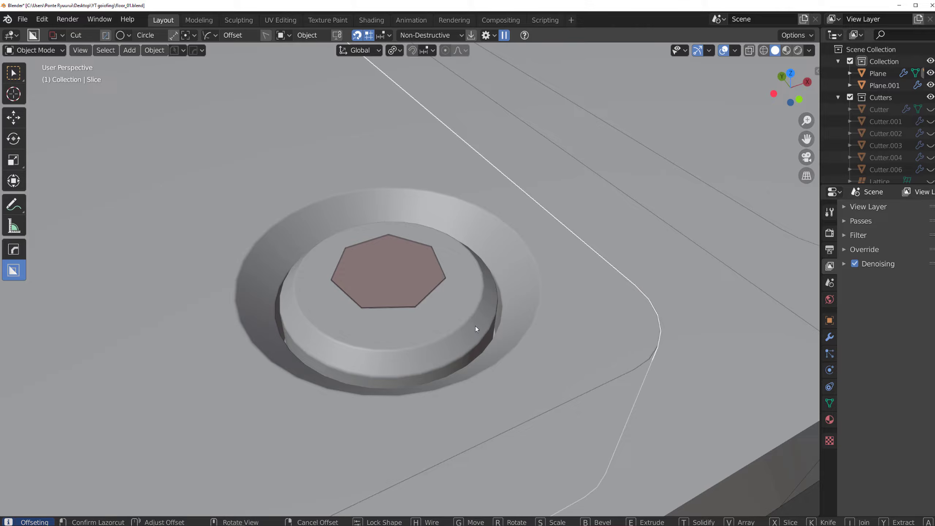
{"action": "key", "text": "e"}
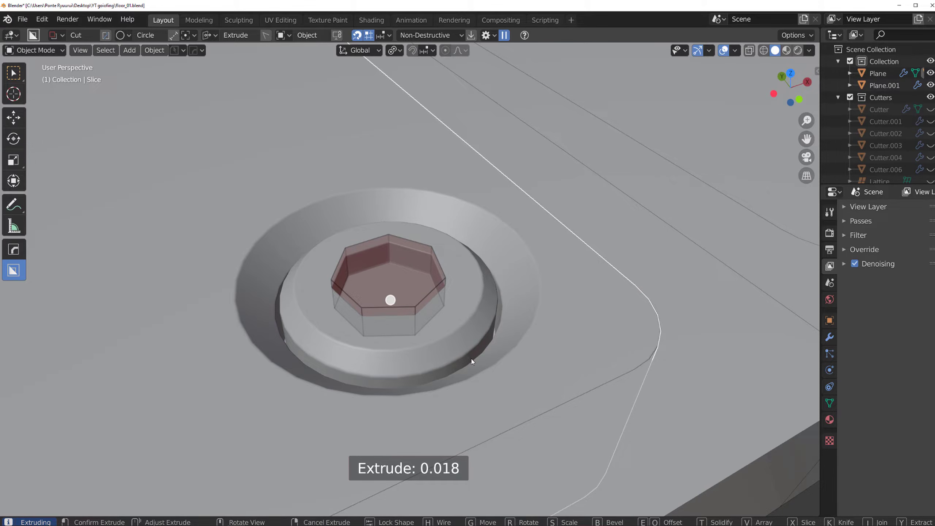
{"action": "key", "text": "Tab"}
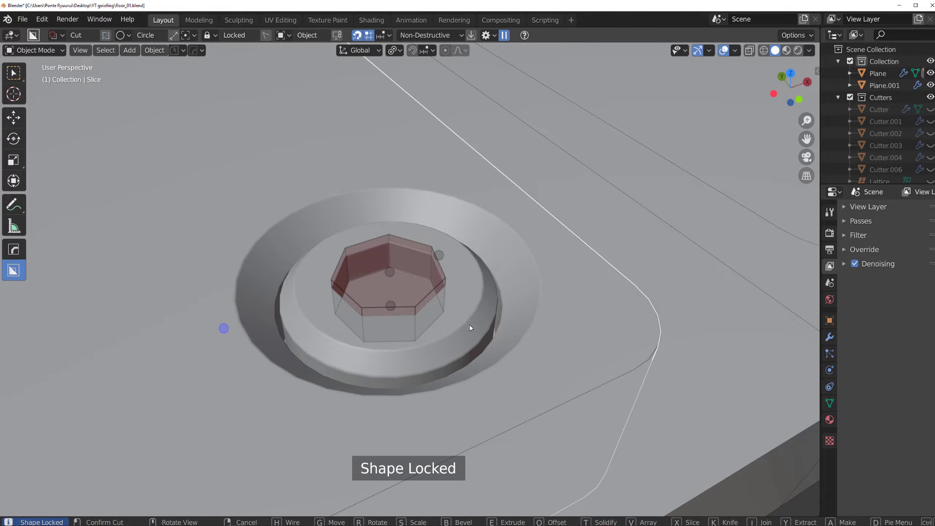
{"action": "left_click", "coordinate": [466, 325], "text": "shift"}
Step: Isolate the heptagonal cutter, scale its bottom face down to taper the socket, and return to the full scene
{"action": "key", "text": "KP_Divide"}
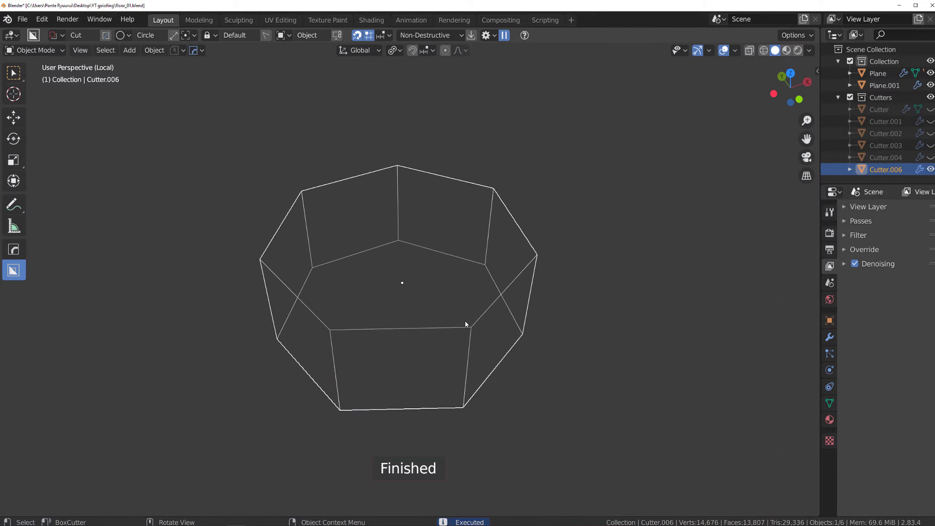
{"action": "middle_click_drag", "start_coordinate": [466, 325], "coordinate": [480, 311]}
{"action": "key", "text": "Tab"}
{"action": "left_click", "coordinate": [522, 311]}
{"action": "left_click", "coordinate": [479, 353]}
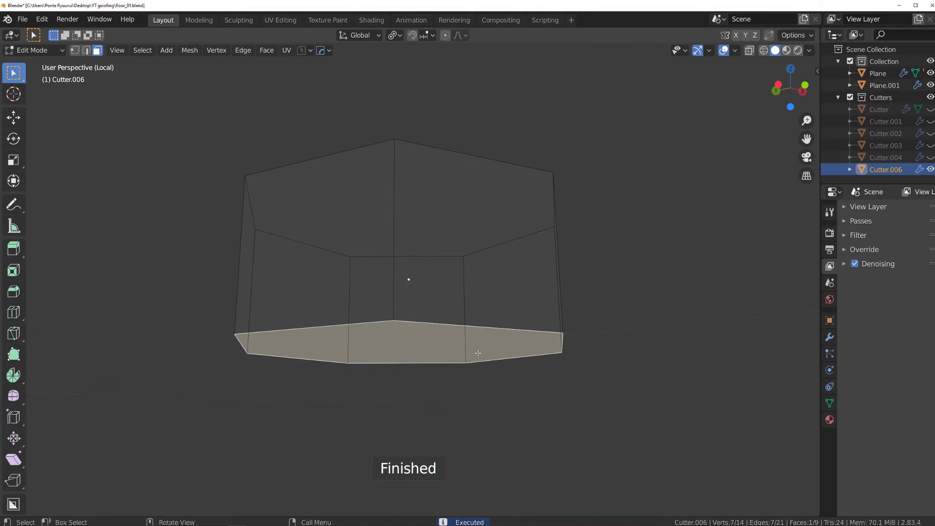
{"action": "key", "text": "s"}
{"action": "left_click", "coordinate": [540, 336]}
{"action": "key", "text": "Tab"}
{"action": "left_click", "coordinate": [534, 172]}
{"action": "key", "text": "KP_Divide"}
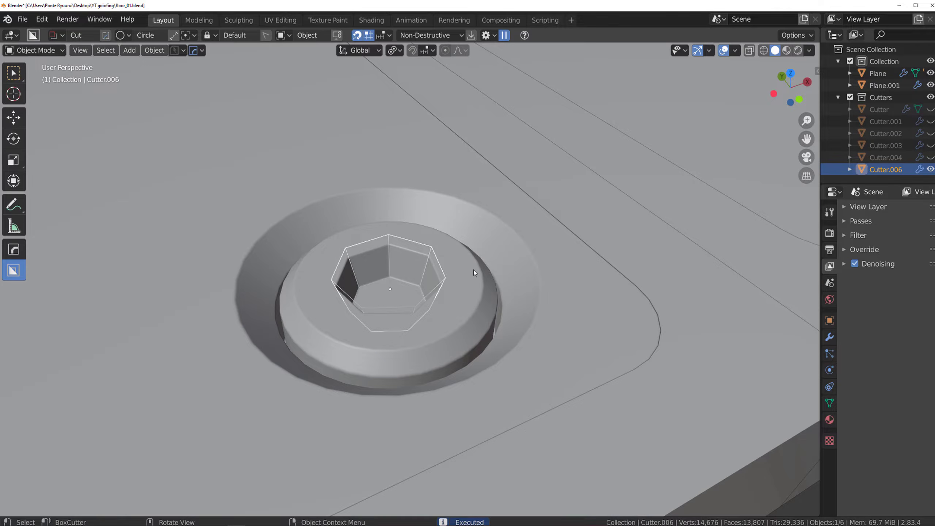
Step: Hide the heptagonal cutter and switch to the top orthographic view of the tile
{"action": "key", "text": "1"}
{"action": "scroll", "coordinate": [469, 269], "scroll_direction": "down", "scroll_amount": 8}
{"action": "middle_click_drag", "start_coordinate": [469, 269], "coordinate": [464, 302]}
{"action": "key", "text": "KP_7"}
{"action": "scroll", "coordinate": [434, 233], "scroll_direction": "down", "scroll_amount": 8}
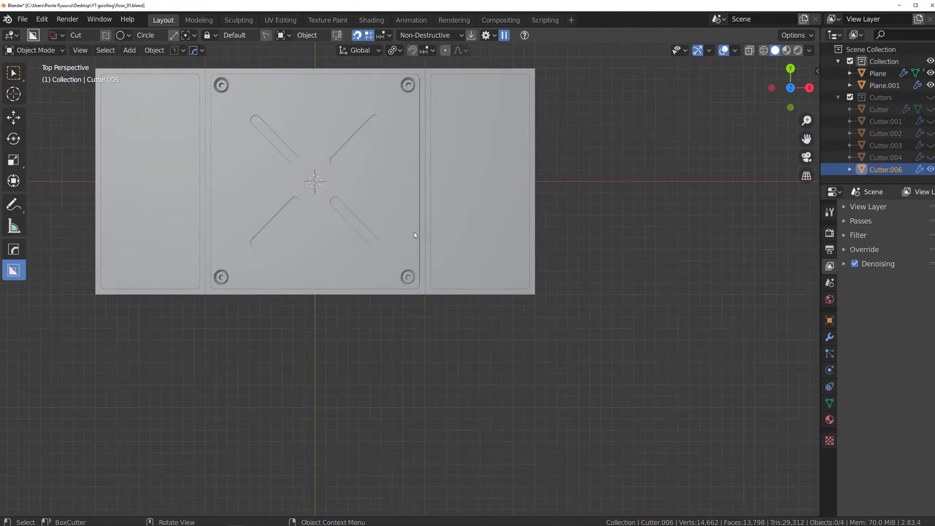
{"action": "key", "text": "KP_5"}
{"action": "scroll", "coordinate": [429, 235], "scroll_direction": "up", "scroll_amount": 4}
{"action": "middle_click_drag", "start_coordinate": [405, 234], "coordinate": [409, 341], "text": "shift"}
{"action": "left_click_drag", "start_coordinate": [416, 248], "coordinate": [419, 247]}
{"action": "middle_click_drag", "start_coordinate": [453, 210], "coordinate": [453, 293], "text": "shift"}
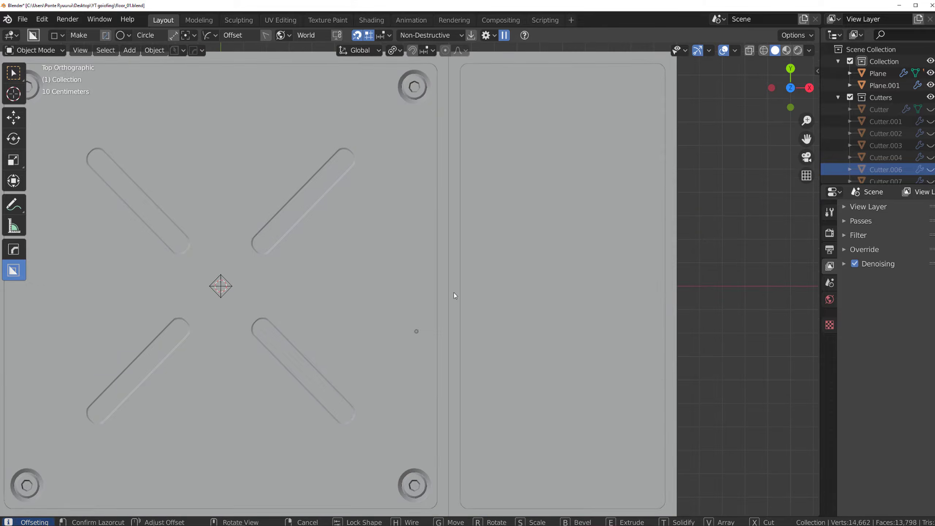
{"action": "right_click", "coordinate": [453, 293]}
Step: Select the inner panel and change the X-axis mirroring of its Hops_Mirror modifier in Modifier mirror mode
{"action": "left_click", "coordinate": [418, 282]}
{"action": "key", "text": "alt+x"}
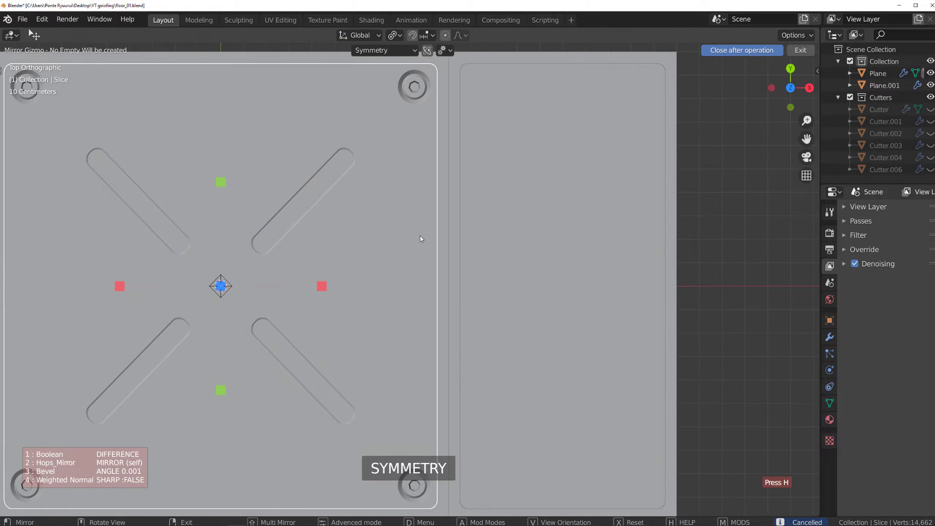
{"action": "left_click", "coordinate": [392, 50]}
{"action": "left_click", "coordinate": [376, 88]}
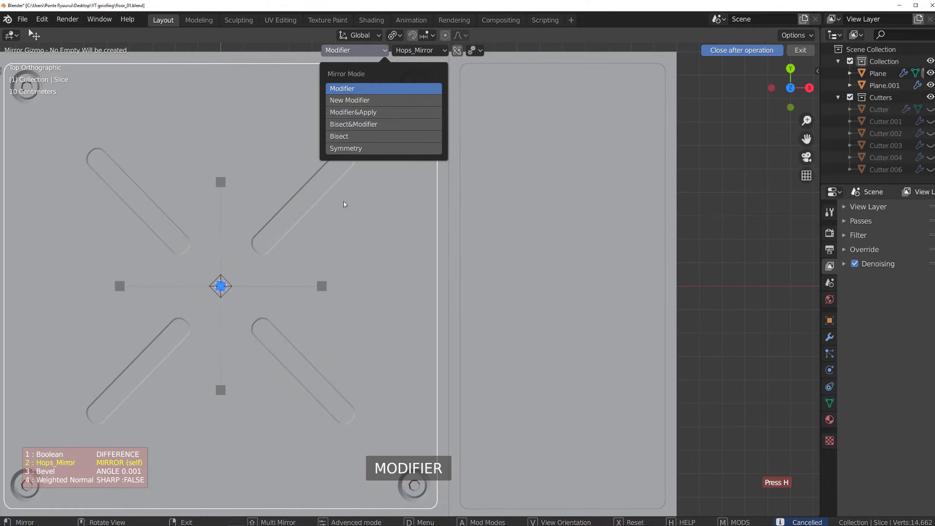
{"action": "left_click", "coordinate": [322, 287]}
Step: Set the BoxCutter cutting shape to Ngon for the inner panel
{"action": "key", "text": "d"}
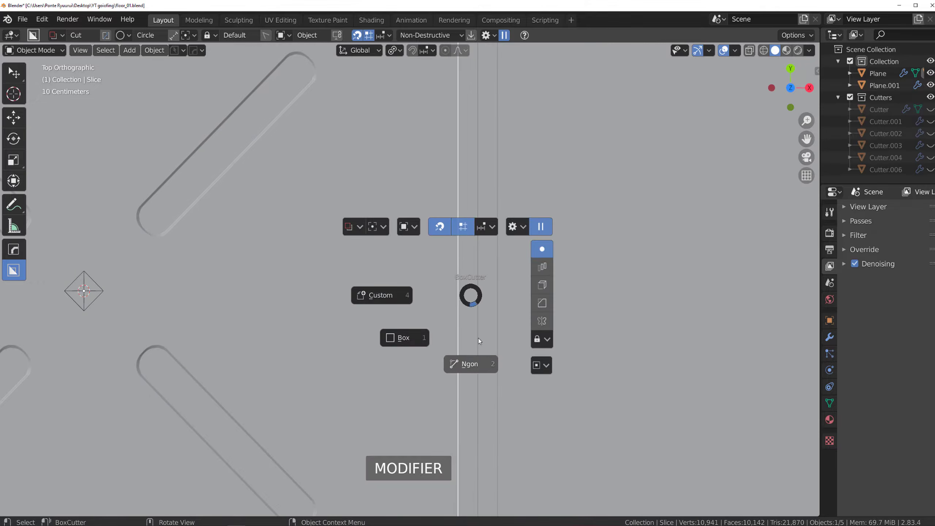
{"action": "left_click", "coordinate": [478, 339]}
{"action": "left_click", "coordinate": [478, 143]}
{"action": "left_click", "coordinate": [427, 203]}
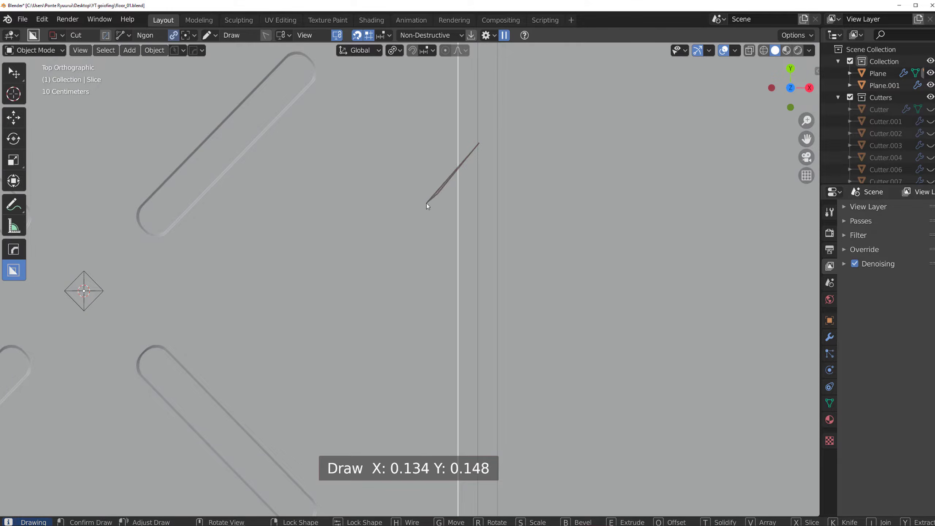
{"action": "key", "text": "Escape"}
{"action": "left_click", "coordinate": [479, 111]}
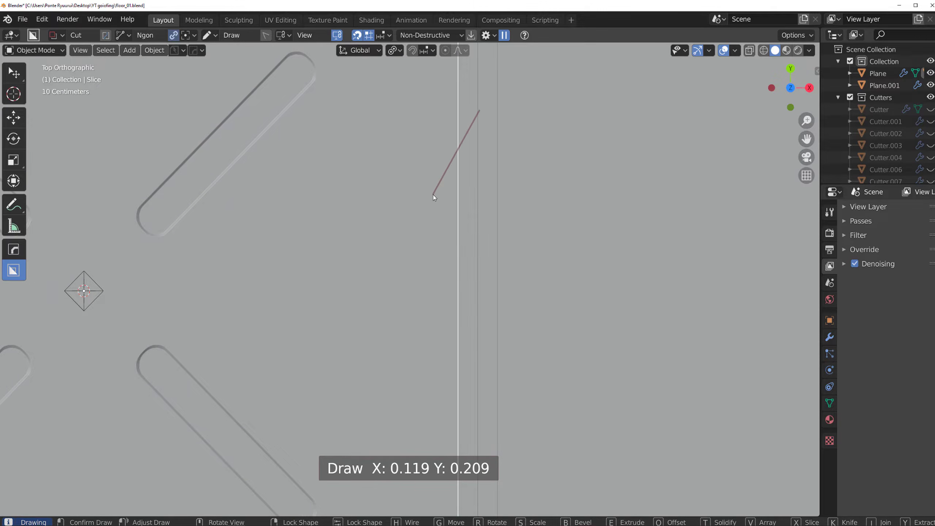
{"action": "key", "text": "Escape"}
{"action": "left_click", "coordinate": [492, 142]}
{"action": "key", "text": "Escape"}
Step: Enable angle snapping for ngon drawing in BoxCutter's snapping options
{"action": "key", "text": "d"}
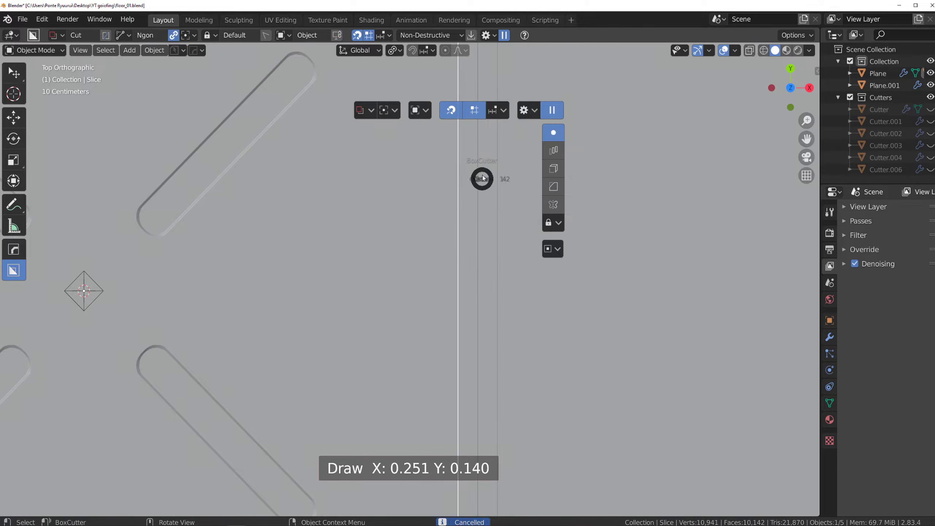
{"action": "left_click", "coordinate": [496, 111]}
{"action": "left_click", "coordinate": [622, 136]}
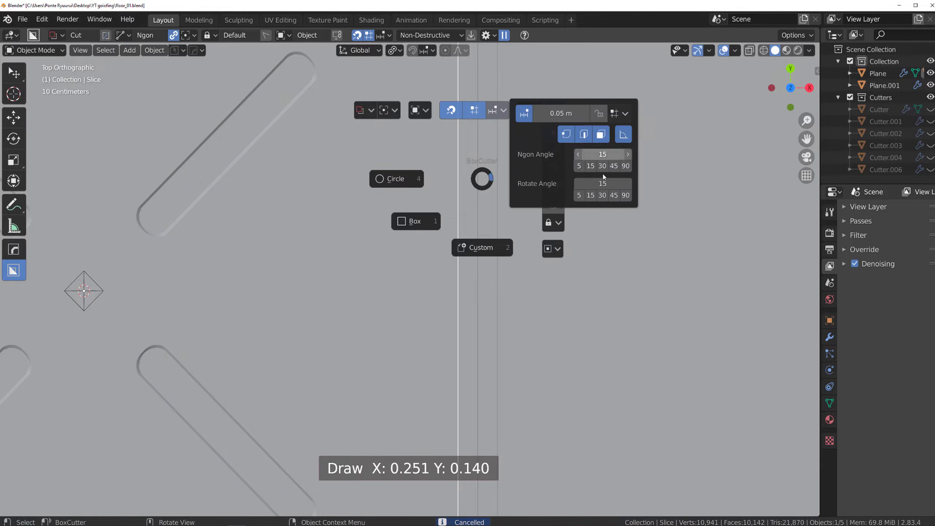
{"action": "left_click", "coordinate": [512, 215]}
Step: Draw a four-sided ngon about 0.298 by 0.837 across the inner panel's right edge, bevel its corners and apply the cut
{"action": "scroll", "coordinate": [479, 212], "scroll_direction": "down", "scroll_amount": 4}
{"action": "left_click", "coordinate": [421, 231]}
{"action": "left_click", "coordinate": [415, 239]}
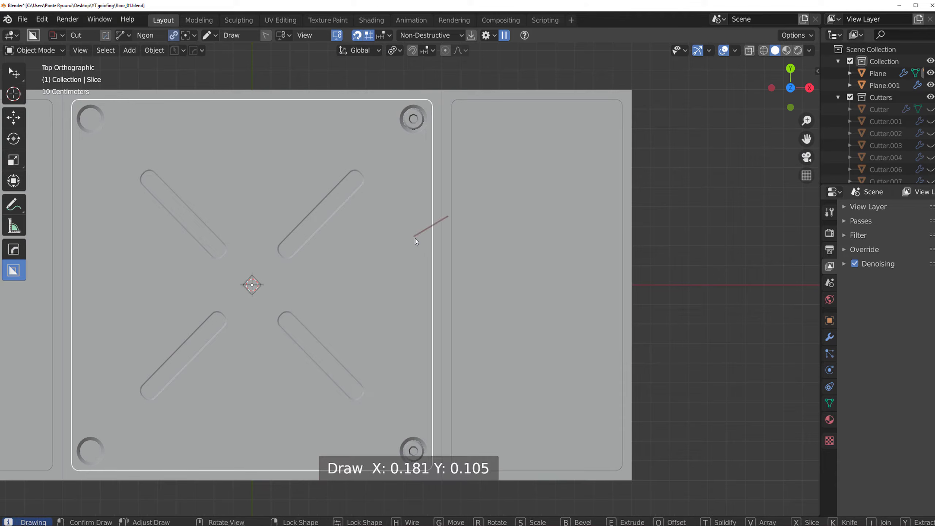
{"action": "left_click", "coordinate": [421, 346]}
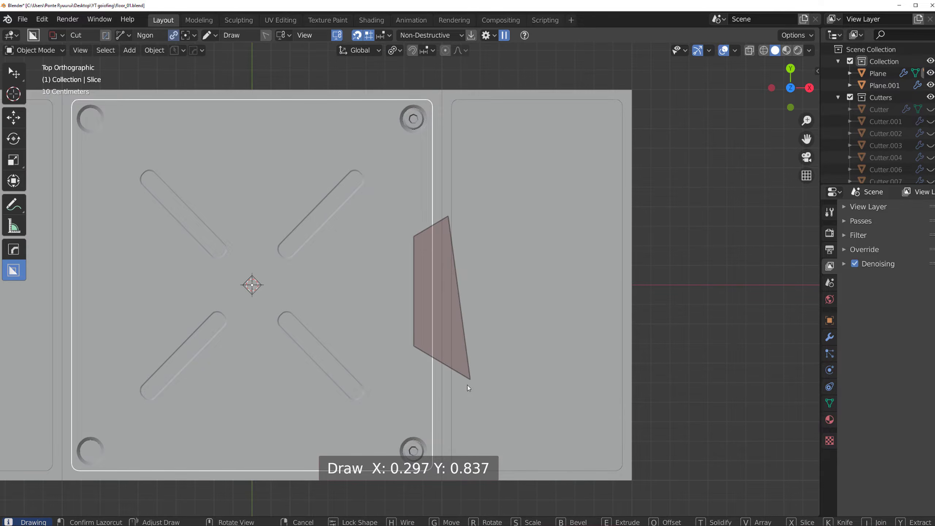
{"action": "key", "text": "b"}
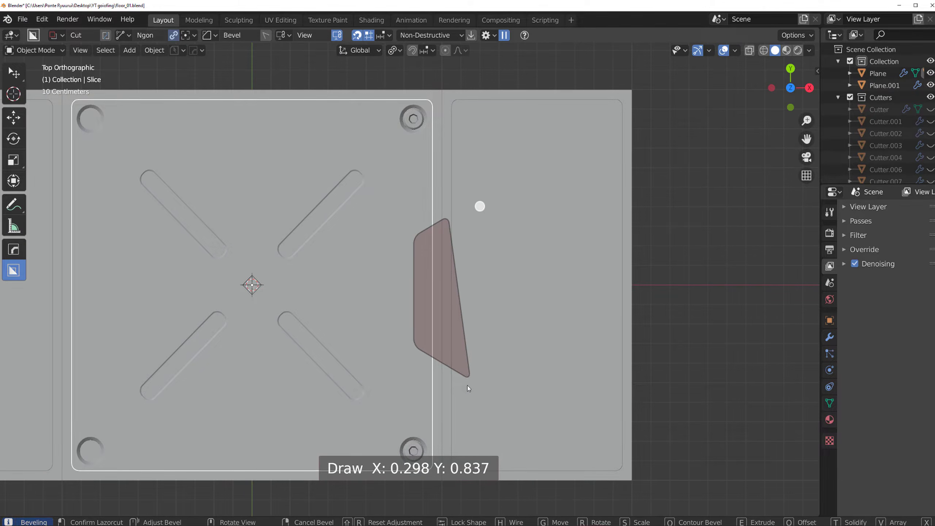
{"action": "key", "text": "Tab"}
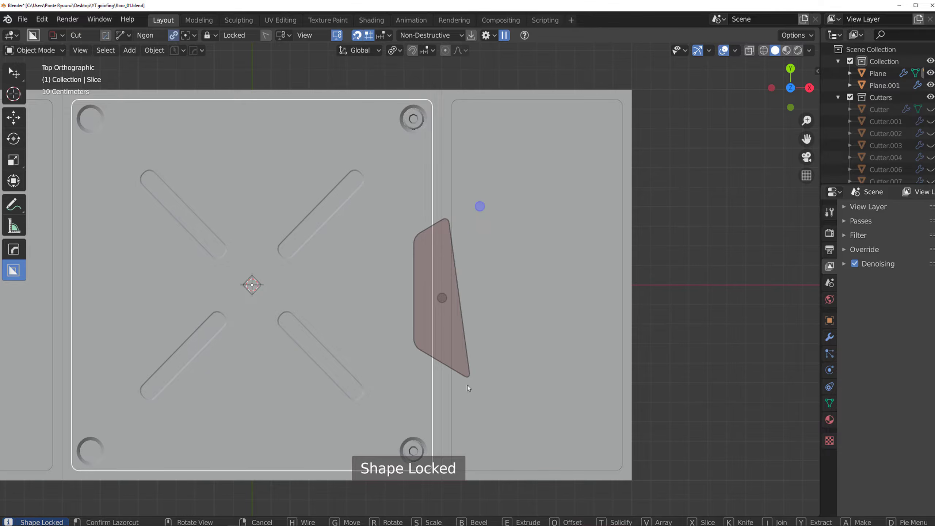
{"action": "key", "text": "t"}
{"action": "key", "text": "t"}
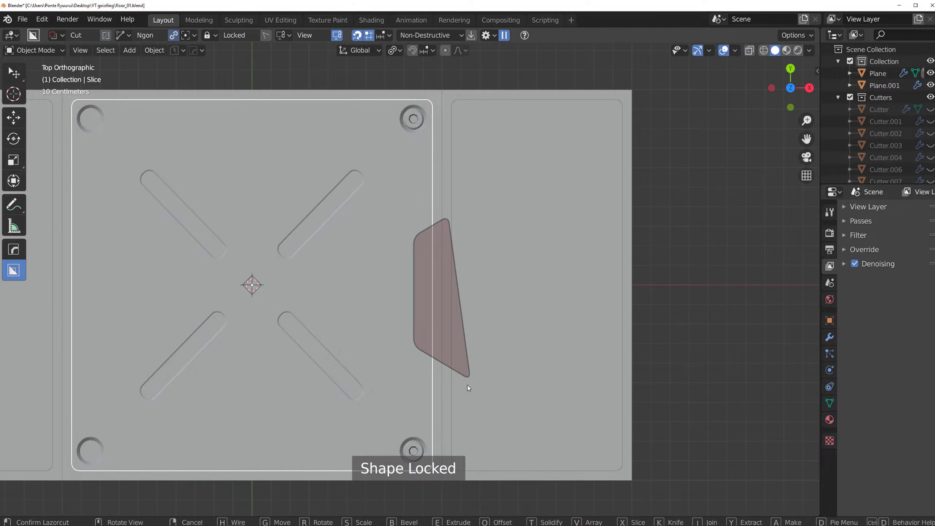
{"action": "left_click", "coordinate": [467, 385]}
Step: Scroll through the inner panel's booleans with HardOps and bring up the new ngon cutter for editing
{"action": "scroll", "coordinate": [467, 332], "scroll_direction": "up", "scroll_amount": 3}
{"action": "key", "text": "q"}
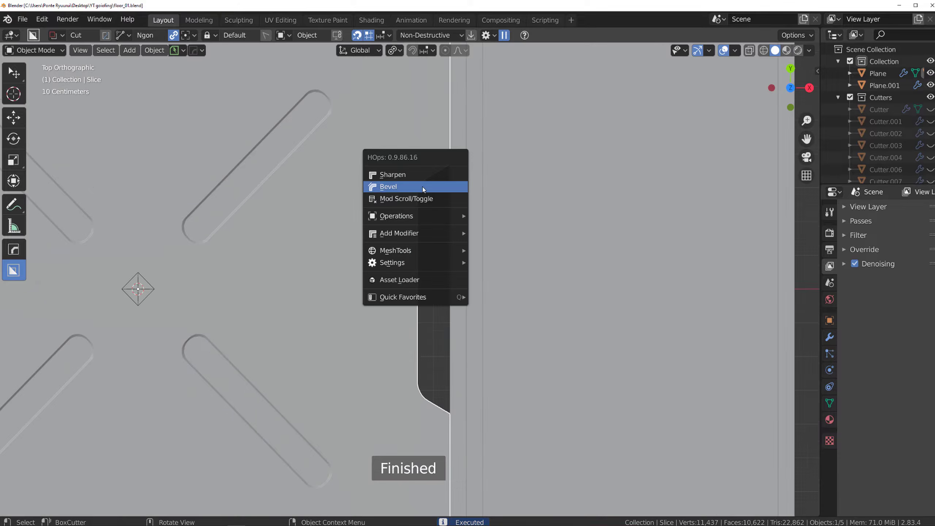
{"action": "left_click", "coordinate": [431, 199]}
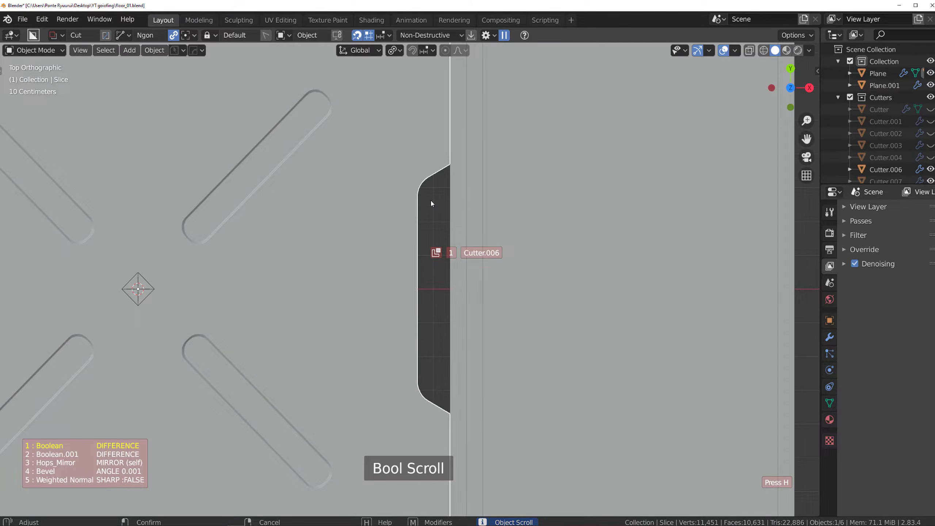
{"action": "left_click", "coordinate": [432, 202]}
Step: Give the ngon cutter a thin Solidify thickness so it cuts only a narrow groove into the inner panel
{"action": "key", "text": "q"}
{"action": "left_click", "coordinate": [468, 184]}
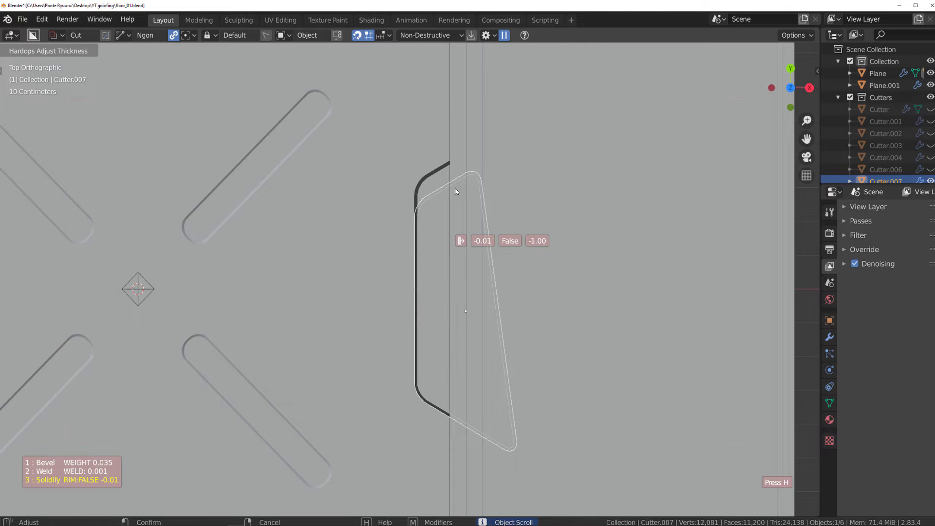
{"action": "left_click", "coordinate": [451, 188]}
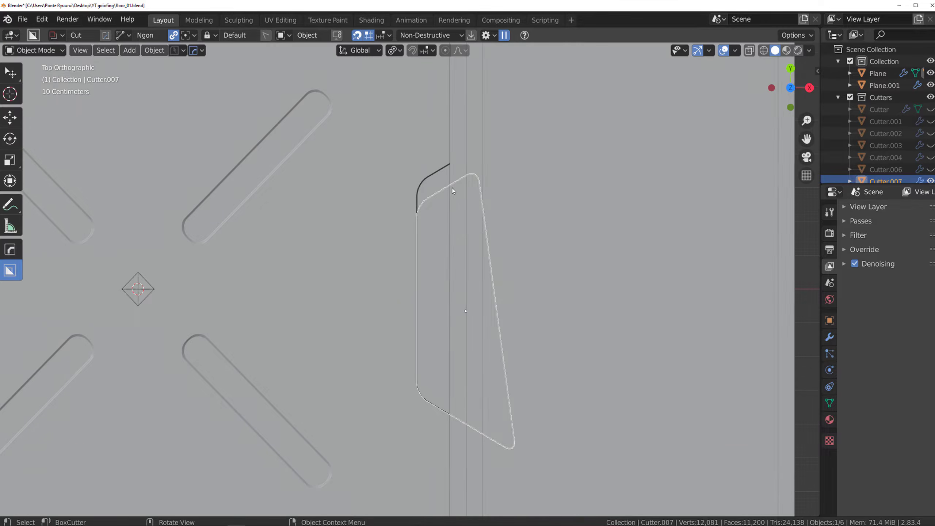
{"action": "key", "text": "q"}
{"action": "left_click", "coordinate": [393, 224]}
{"action": "scroll", "coordinate": [456, 151], "scroll_direction": "up", "scroll_amount": 3}
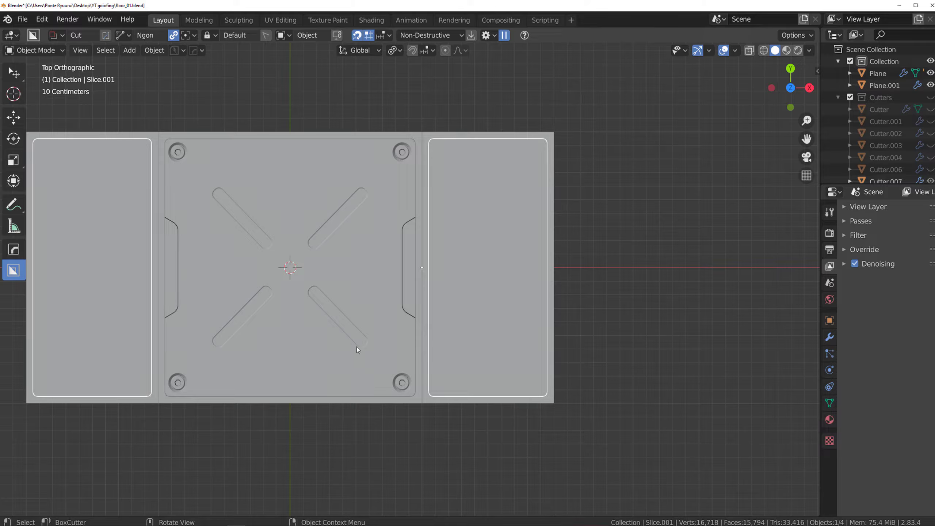
Step: Select the inner panel and set the BoxCutter shape to Box for a cut at the panel's lower edge
{"action": "left_click", "coordinate": [357, 346]}
{"action": "middle_click_drag", "start_coordinate": [361, 283], "coordinate": [468, 201], "text": "shift"}
{"action": "scroll", "coordinate": [396, 272], "scroll_direction": "up", "scroll_amount": 2}
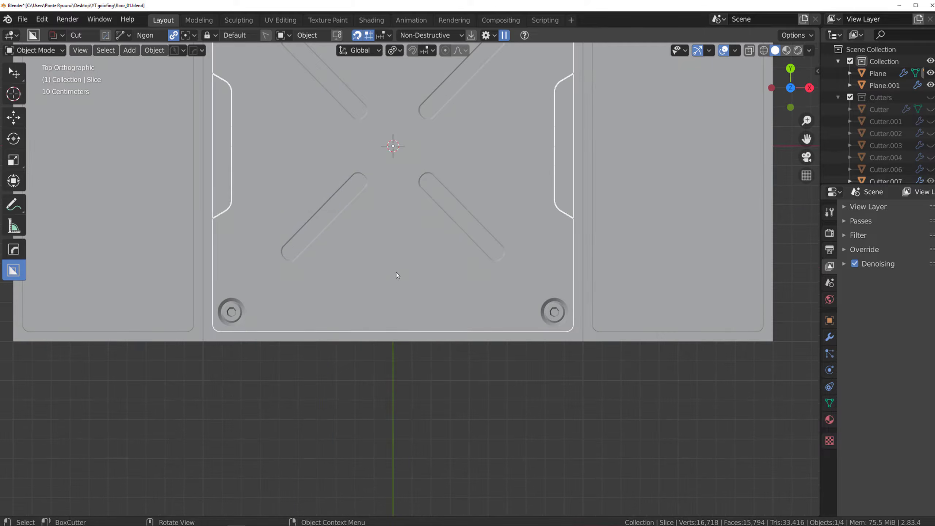
{"action": "key", "text": "d"}
{"action": "left_click", "coordinate": [343, 314]}
{"action": "scroll", "coordinate": [338, 321], "scroll_direction": "up", "scroll_amount": 3}
{"action": "middle_click_drag", "start_coordinate": [337, 321], "coordinate": [387, 290], "text": "shift"}
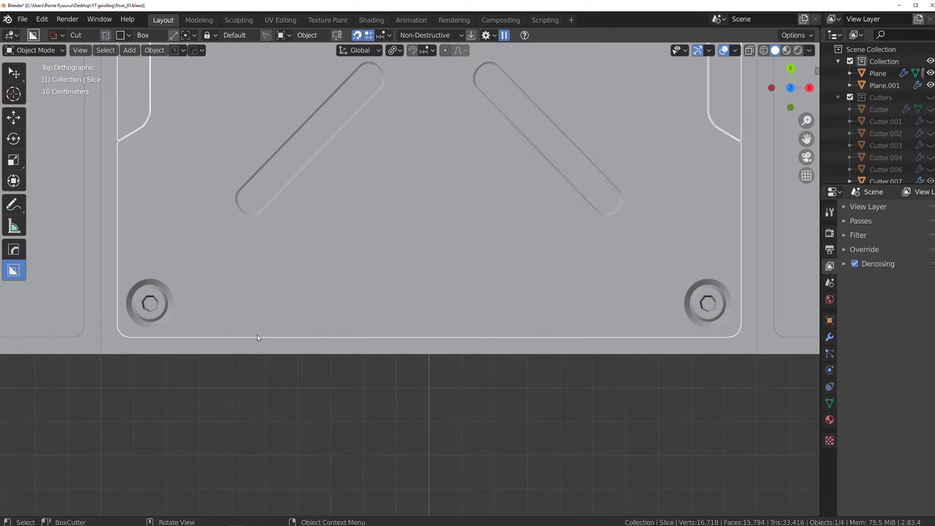
Step: Try to cut a box notch about 0.241 by 0.082 into the panel's lower edge and change the panel's Y-axis mirroring
{"action": "left_click_drag", "start_coordinate": [256, 335], "coordinate": [338, 363]}
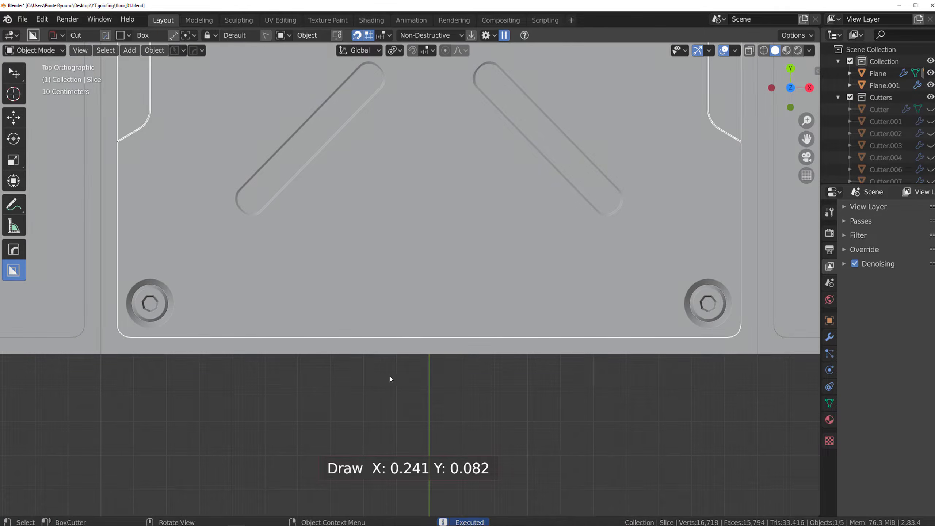
{"action": "scroll", "coordinate": [416, 314], "scroll_direction": "down", "scroll_amount": 4}
{"action": "key", "text": "alt+x"}
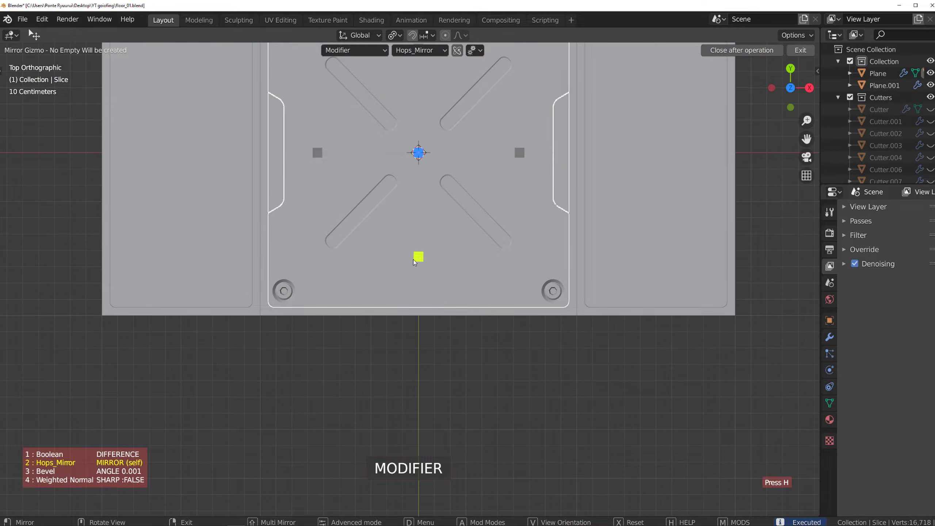
{"action": "left_click", "coordinate": [418, 257]}
{"action": "scroll", "coordinate": [411, 274], "scroll_direction": "down", "scroll_amount": 4}
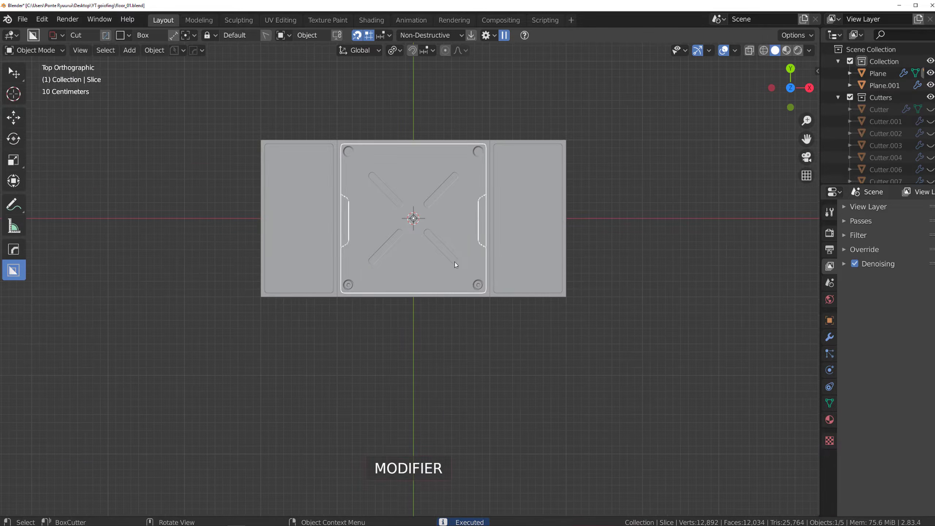
{"action": "scroll", "coordinate": [421, 237], "scroll_direction": "up", "scroll_amount": 5}
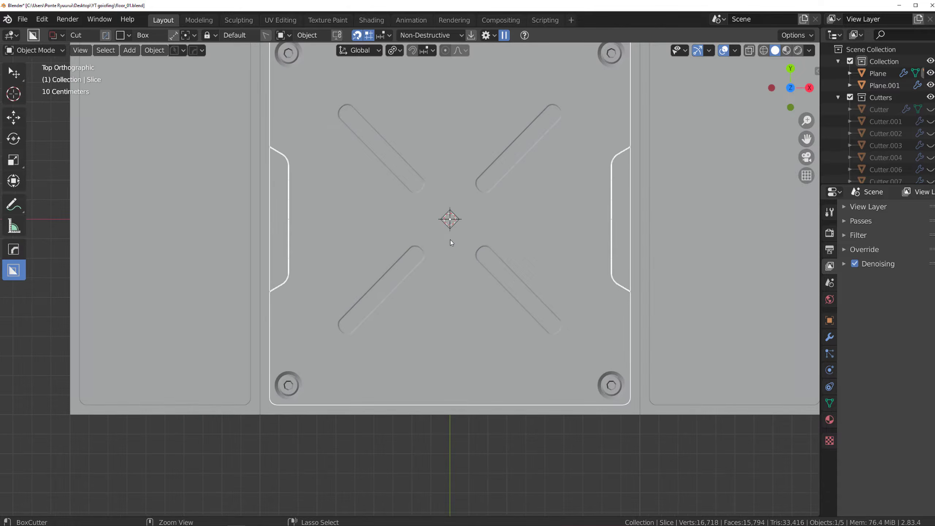
Step: Try the HardOps Clean Mesh operation on the inner panel
{"action": "scroll", "coordinate": [461, 241], "scroll_direction": "down", "scroll_amount": 3}
{"action": "key", "text": "q"}
{"action": "mouse_move", "coordinate": [492, 271]}
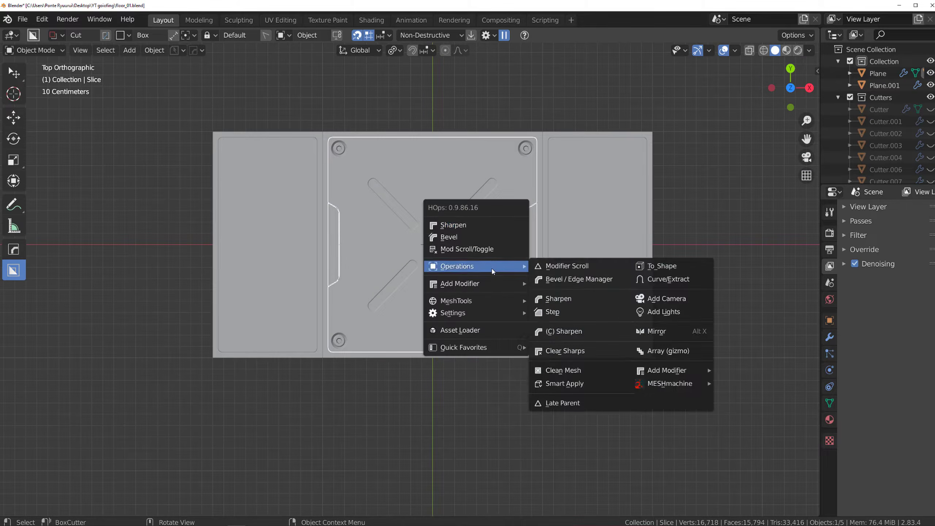
{"action": "left_click", "coordinate": [562, 369]}
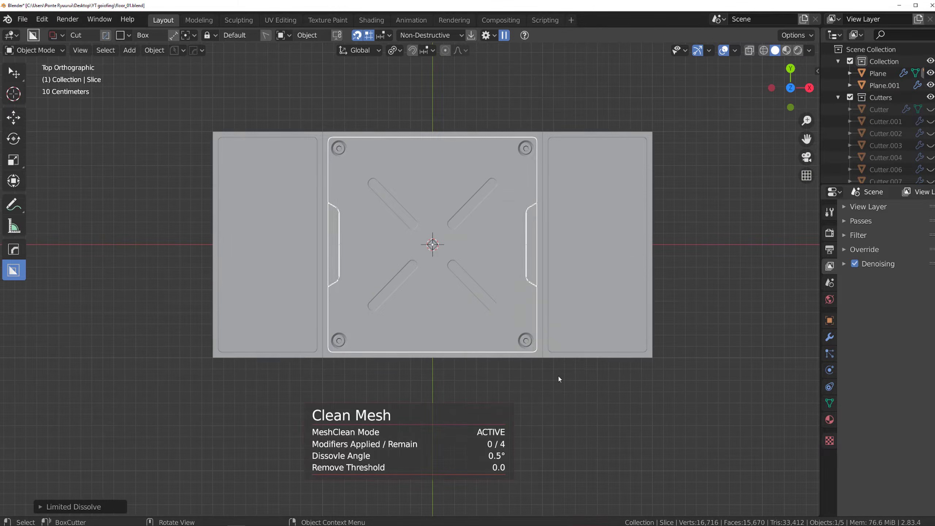
Step: Smart-apply the inner panel's modifiers and add a new mirror modifier along the Y axis
{"action": "key", "text": "q"}
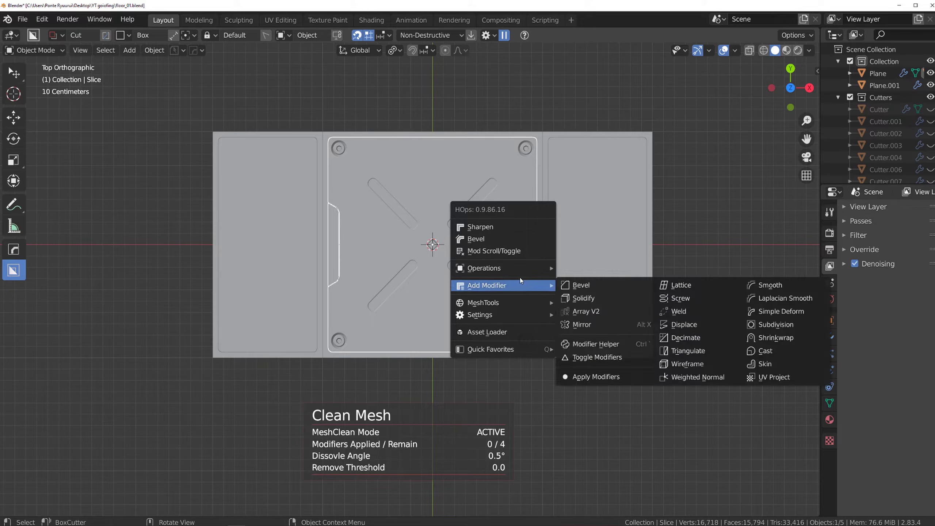
{"action": "mouse_move", "coordinate": [525, 273]}
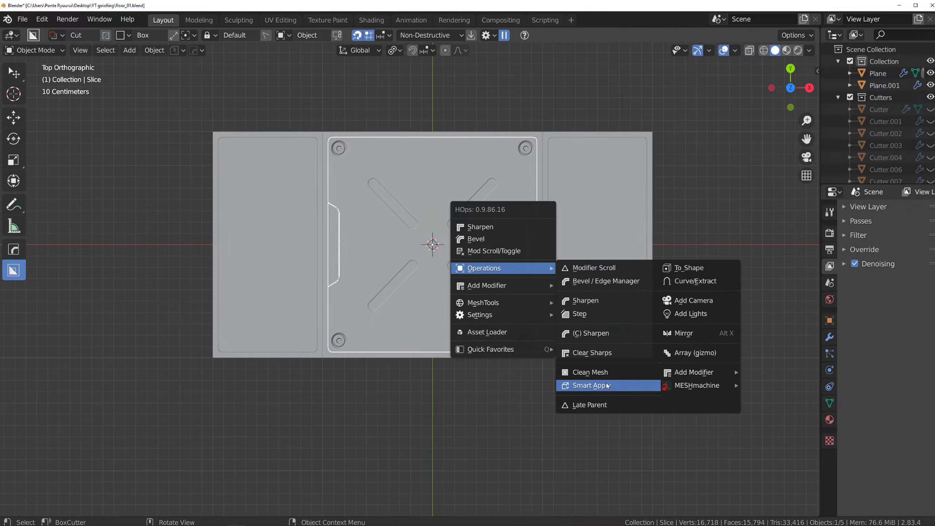
{"action": "left_click", "coordinate": [606, 385]}
{"action": "scroll", "coordinate": [387, 243], "scroll_direction": "up", "scroll_amount": 3}
{"action": "key", "text": "alt+x"}
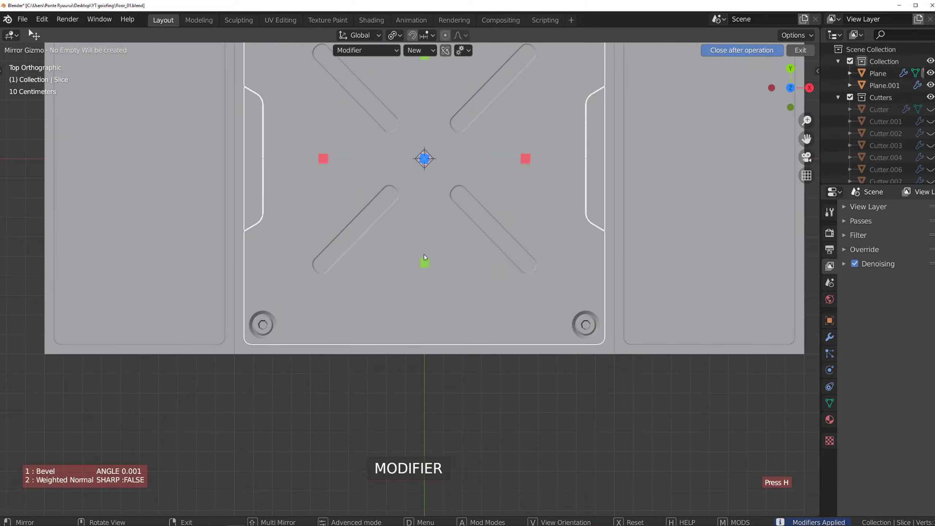
{"action": "left_click", "coordinate": [425, 263]}
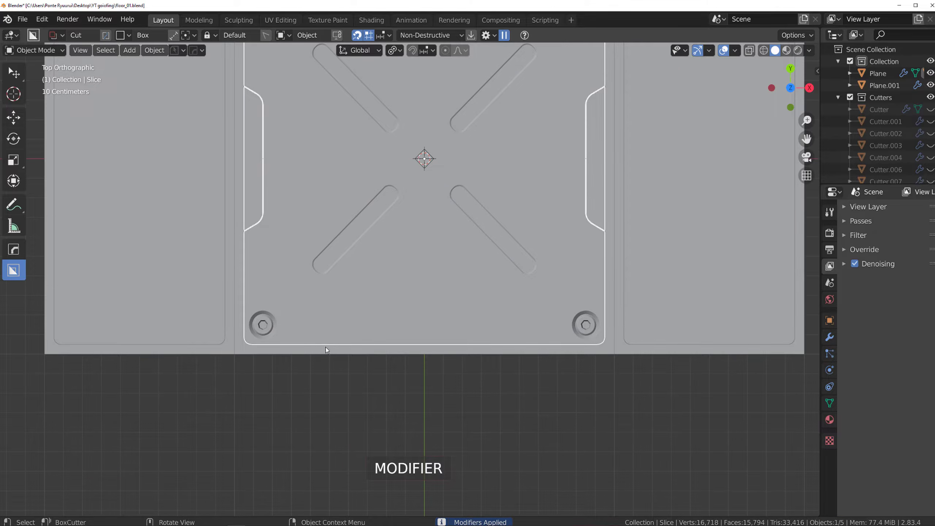
Step: Cut a small box notch into the inner panel's lower edge, left of centre, and mirror the panel along the X axis too
{"action": "left_click_drag", "start_coordinate": [315, 342], "coordinate": [353, 357]}
{"action": "key", "text": "alt+x"}
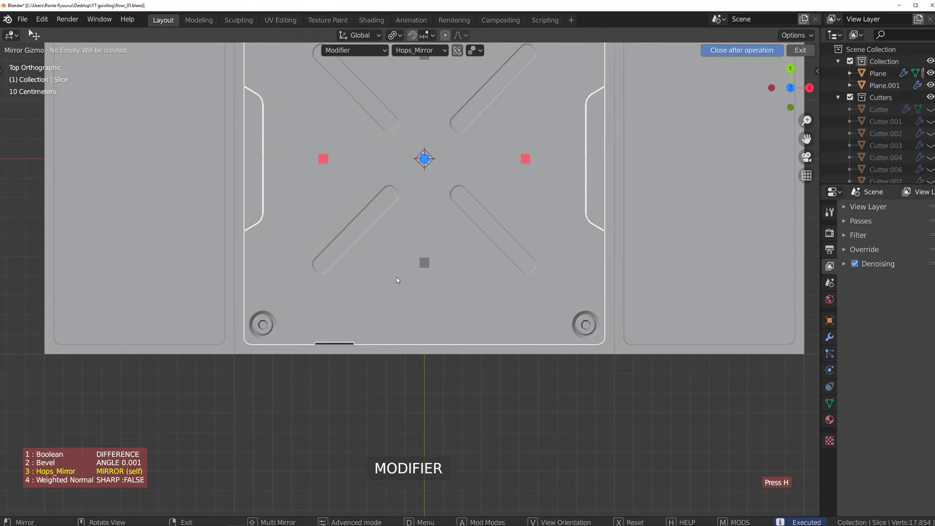
{"action": "right_click", "coordinate": [409, 185]}
{"action": "scroll", "coordinate": [512, 233], "scroll_direction": "down", "scroll_amount": 3}
{"action": "middle_click_drag", "start_coordinate": [741, 130], "coordinate": [645, 163], "text": "shift"}
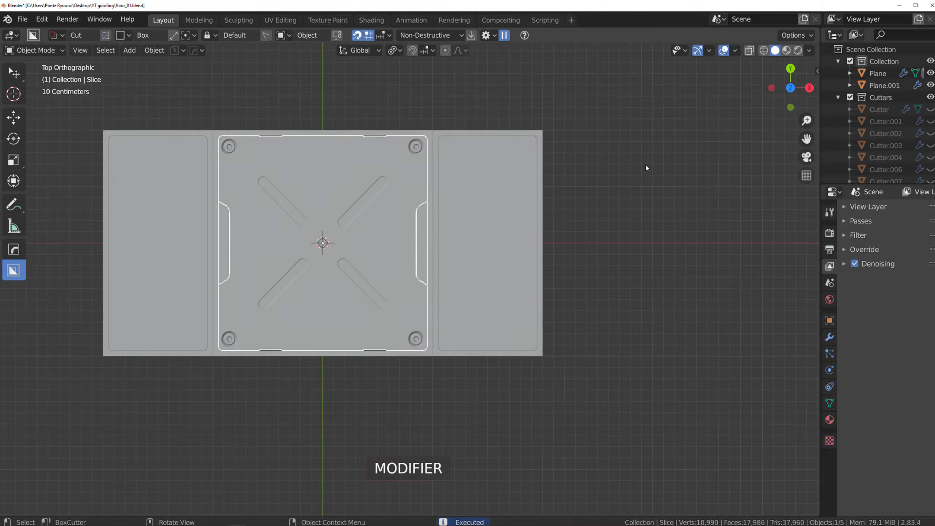
Step: Enable line-based box drawing with Object alignment and select the inner panel near the right-hand groove
{"action": "left_click", "coordinate": [645, 163]}
{"action": "scroll", "coordinate": [485, 220], "scroll_direction": "up", "scroll_amount": 3}
{"action": "middle_click_drag", "start_coordinate": [538, 187], "coordinate": [453, 205], "text": "shift"}
{"action": "left_click", "coordinate": [405, 223]}
{"action": "scroll", "coordinate": [396, 215], "scroll_direction": "up", "scroll_amount": 4}
{"action": "key", "text": "d"}
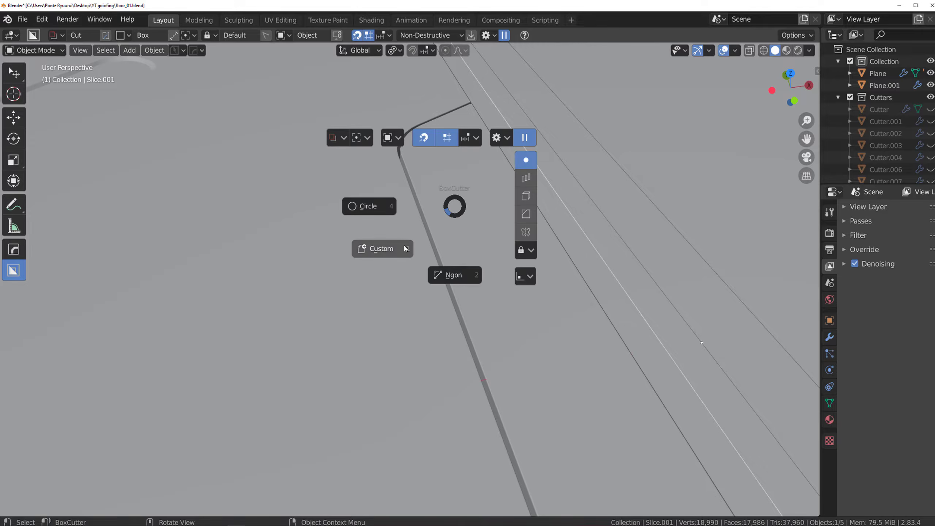
{"action": "key", "text": "Escape"}
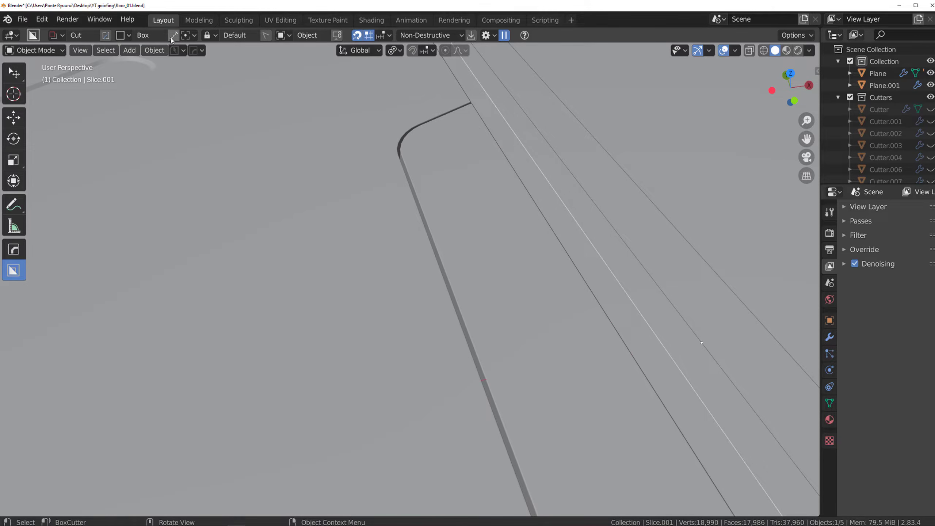
{"action": "key", "text": "shift+v"}
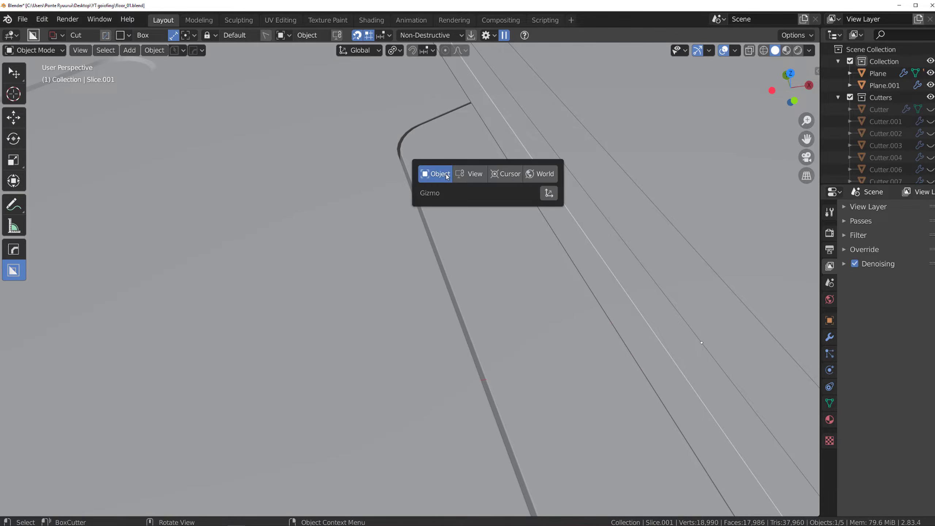
{"action": "left_click", "coordinate": [465, 180]}
Step: Cut a small box across the straight stretch of the right-hand groove, extruding the cutter about 0.015 deep
{"action": "left_click_drag", "start_coordinate": [443, 178], "coordinate": [465, 213]}
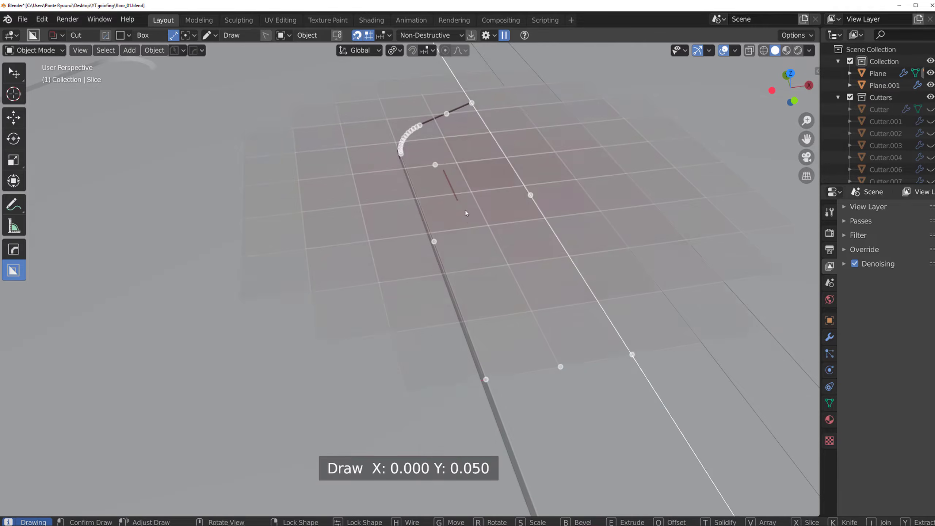
{"action": "mouse_move", "coordinate": [478, 248]}
{"action": "left_mouse_down"}
{"action": "mouse_move", "coordinate": [401, 259]}
{"action": "mouse_move", "coordinate": [413, 262]}
{"action": "left_mouse_up"}
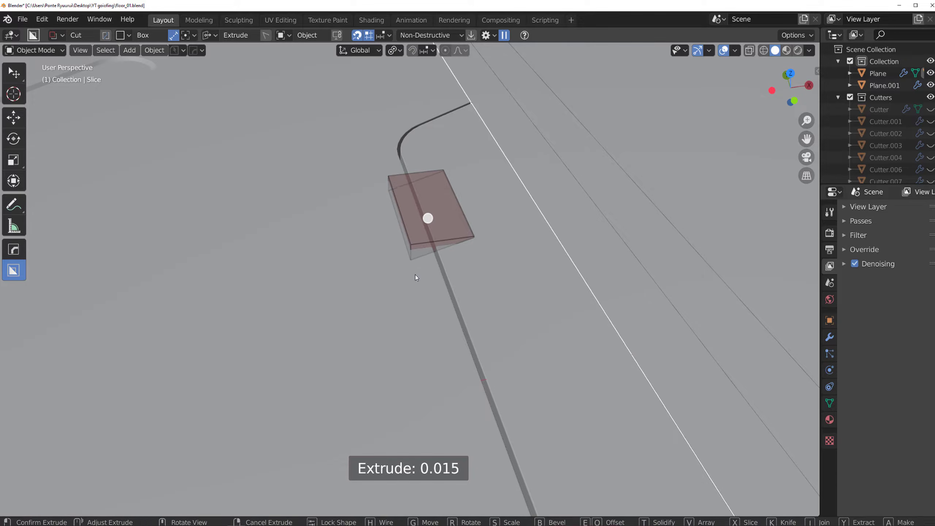
{"action": "key", "text": "w"}
{"action": "key", "text": "Tab"}
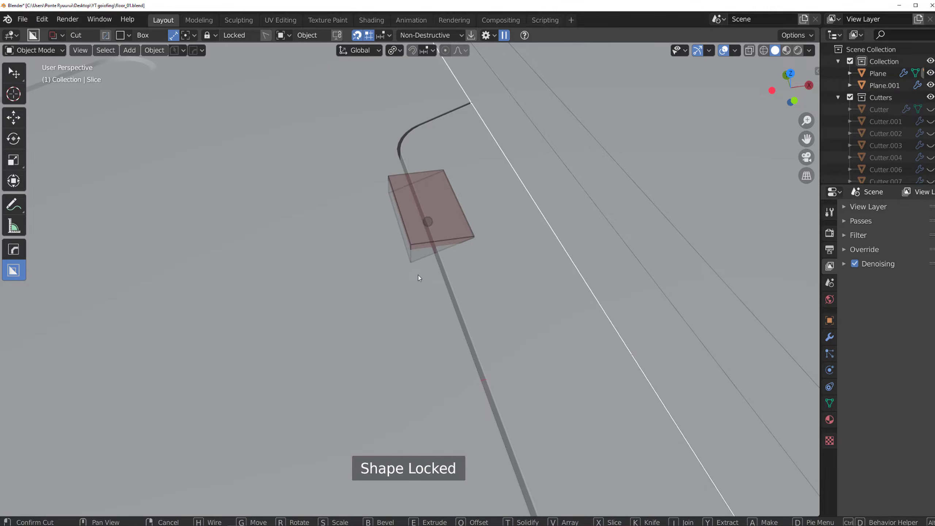
{"action": "left_click", "coordinate": [418, 274]}
Step: Move the box cutter along the Y axis to the other end of the groove's straight stretch, just before its rounded corner
{"action": "middle_click_drag", "start_coordinate": [493, 237], "coordinate": [427, 254]}
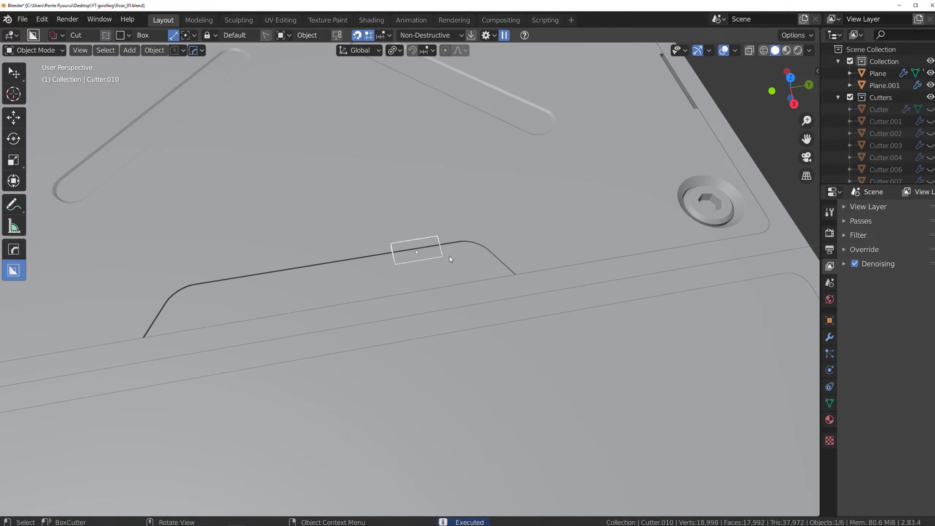
{"action": "key", "text": "g"}
{"action": "key", "text": "y"}
{"action": "left_click", "coordinate": [270, 276]}
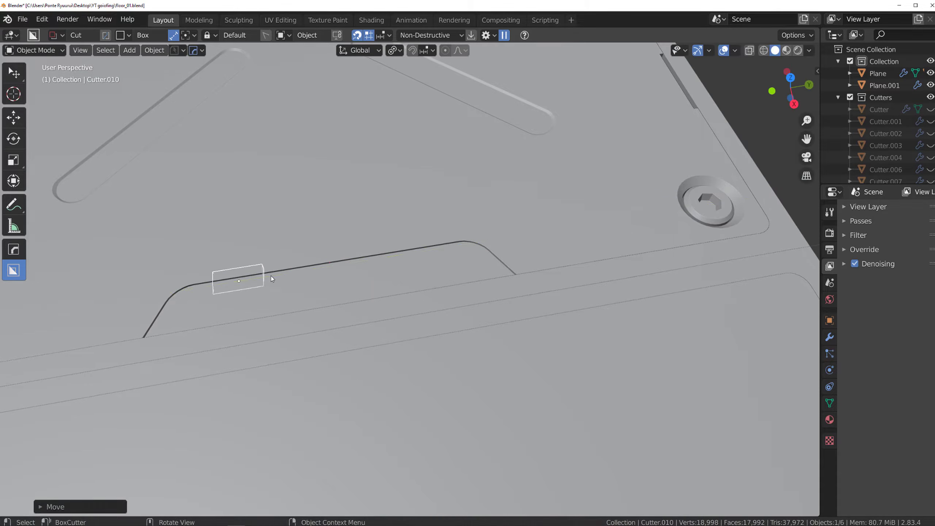
Step: Try to subtract the moved box cutter from the inner panel with a HardOps Difference boolean
{"action": "middle_click_drag", "start_coordinate": [272, 278], "coordinate": [585, 230], "text": "shift"}
{"action": "scroll", "coordinate": [585, 230], "scroll_direction": "up", "scroll_amount": 3}
{"action": "key", "text": "q"}
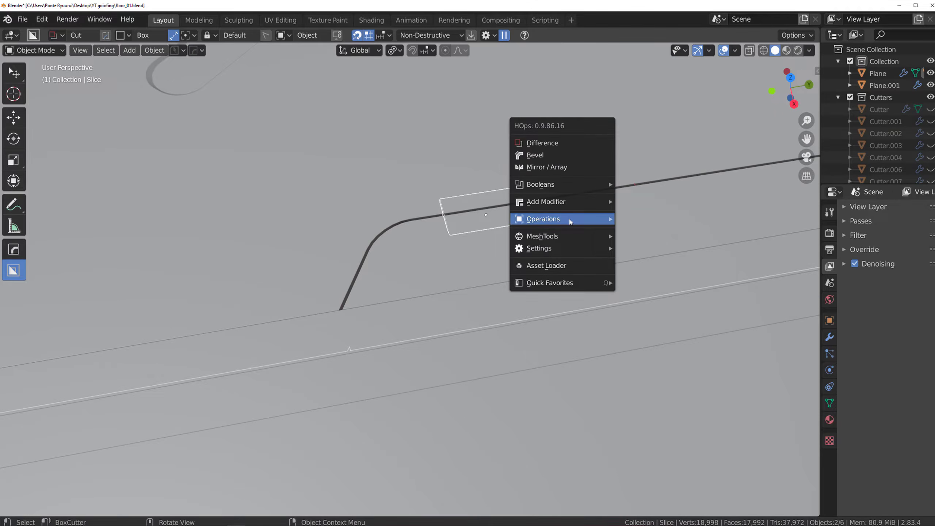
{"action": "left_click", "coordinate": [568, 143]}
{"action": "middle_click_drag", "start_coordinate": [552, 158], "coordinate": [591, 184]}
{"action": "scroll", "coordinate": [511, 220], "scroll_direction": "down", "scroll_amount": 7}
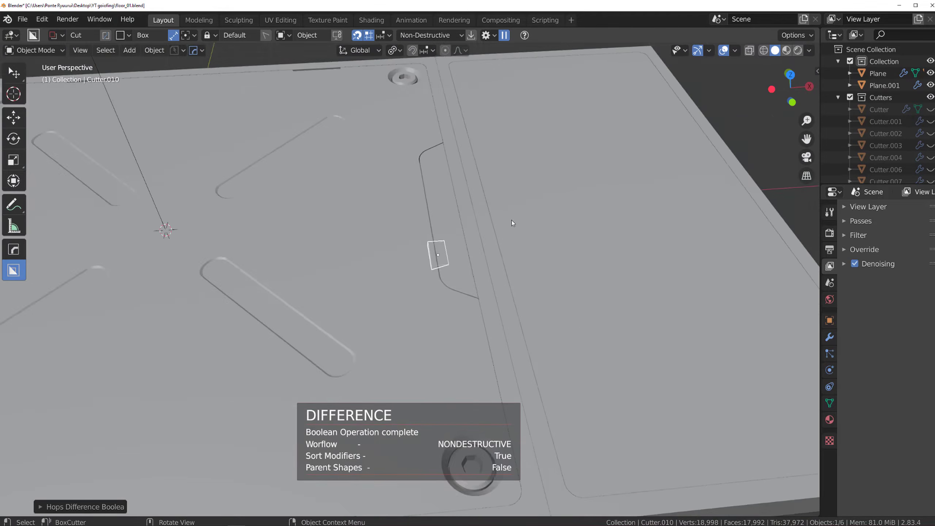
{"action": "middle_click_drag", "start_coordinate": [511, 219], "coordinate": [530, 251]}
{"action": "middle_click_drag", "start_coordinate": [313, 274], "coordinate": [522, 293], "text": "shift"}
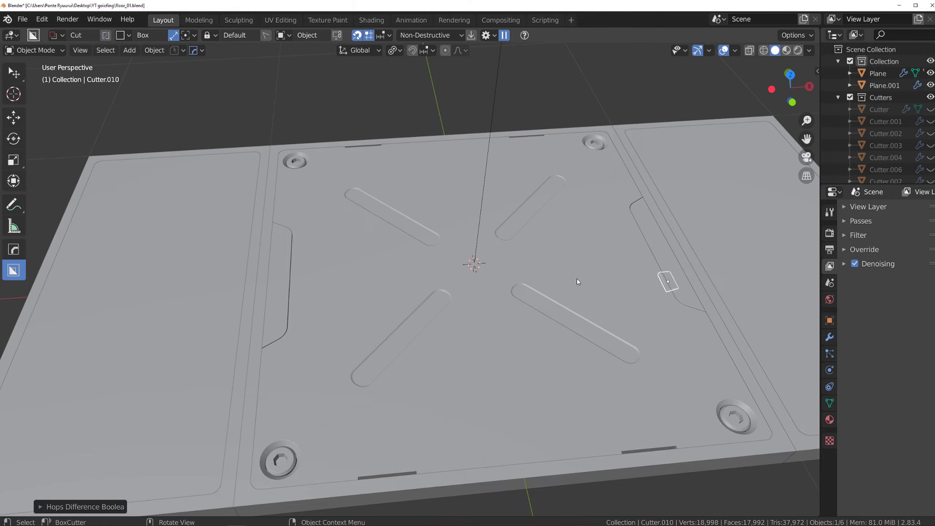
{"action": "left_click", "coordinate": [607, 272]}
{"action": "key", "text": "q"}
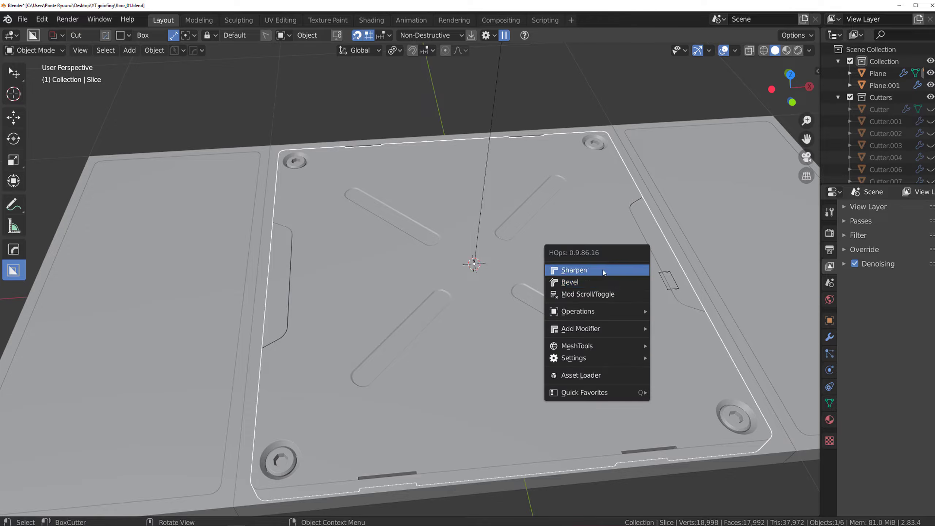
{"action": "left_click", "coordinate": [604, 269]}
{"action": "left_click", "coordinate": [660, 242]}
{"action": "scroll", "coordinate": [660, 242], "scroll_direction": "up", "scroll_amount": 5}
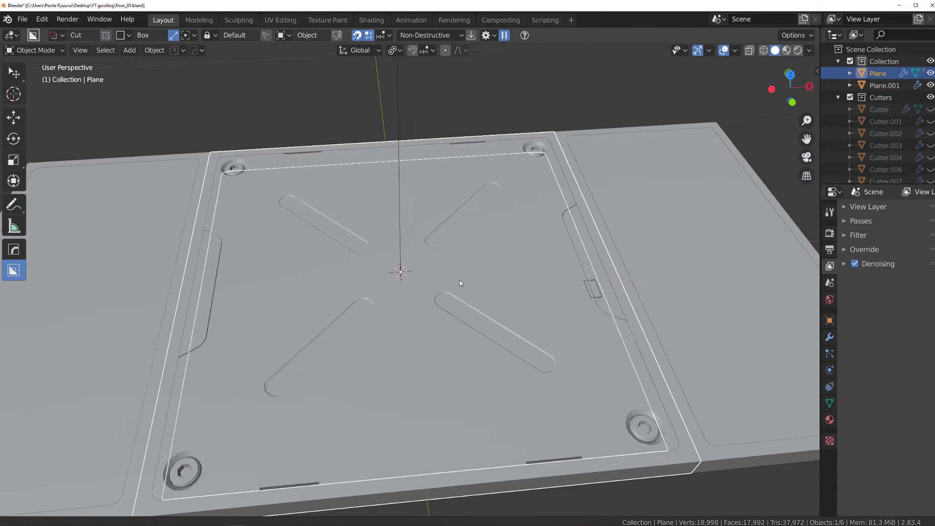
Step: Separate the linked geometry enclosed by the right-hand groove from the inner panel's mesh
{"action": "left_click", "coordinate": [536, 216]}
{"action": "middle_click_drag", "start_coordinate": [494, 235], "coordinate": [433, 235], "text": "shift"}
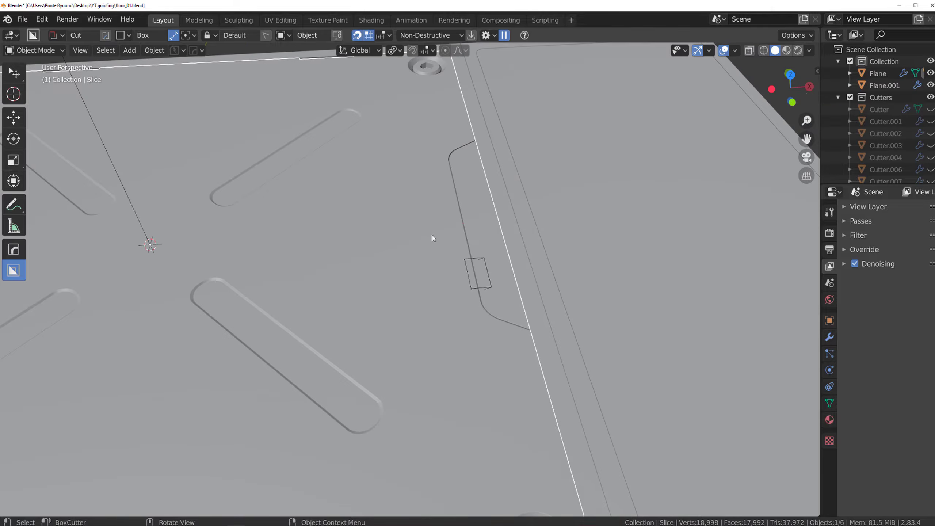
{"action": "key", "text": "q"}
{"action": "left_click", "coordinate": [433, 236]}
{"action": "key", "text": "Tab"}
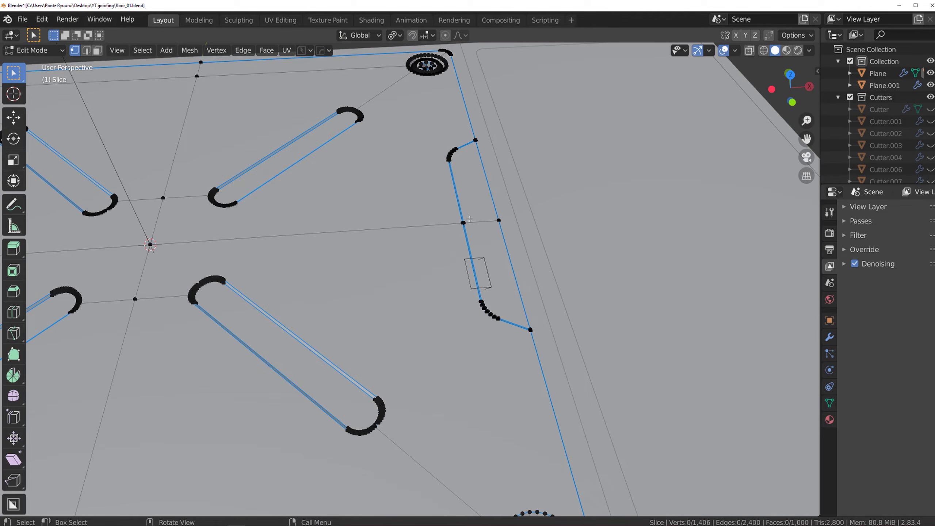
{"action": "key", "text": "ctrl+l"}
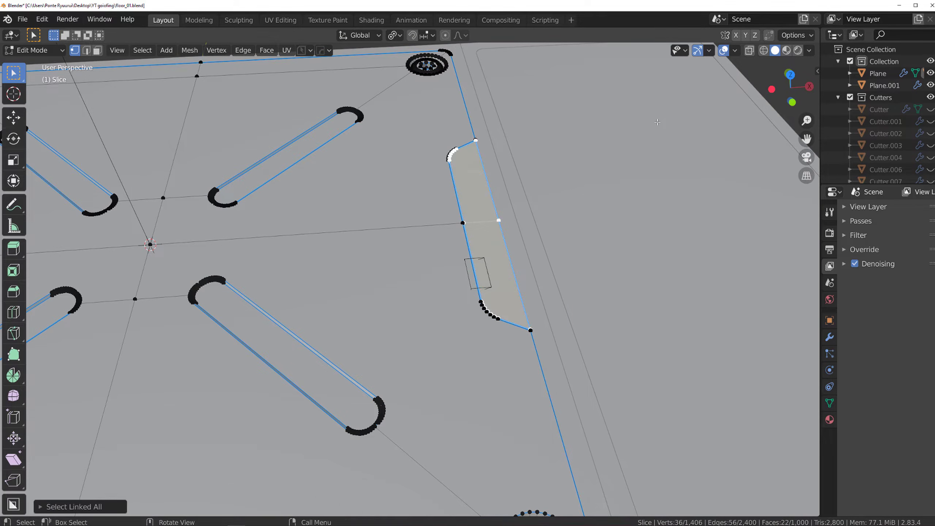
{"action": "key", "text": "x"}
{"action": "left_click", "coordinate": [657, 122]}
{"action": "key", "text": "Tab"}
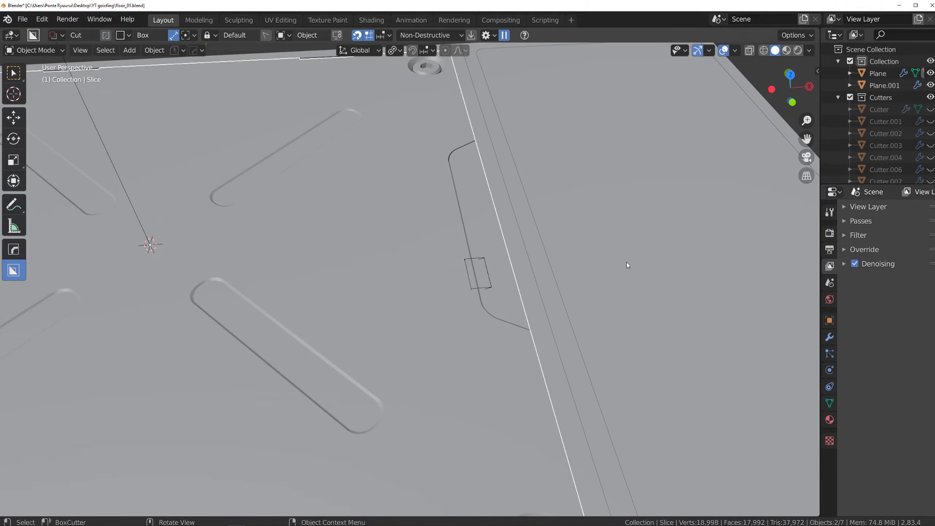
Step: Try the HardOps Difference again with the box cutter and the inner panel after the separation
{"action": "scroll", "coordinate": [485, 313], "scroll_direction": "up", "scroll_amount": 4}
{"action": "left_click", "coordinate": [507, 277]}
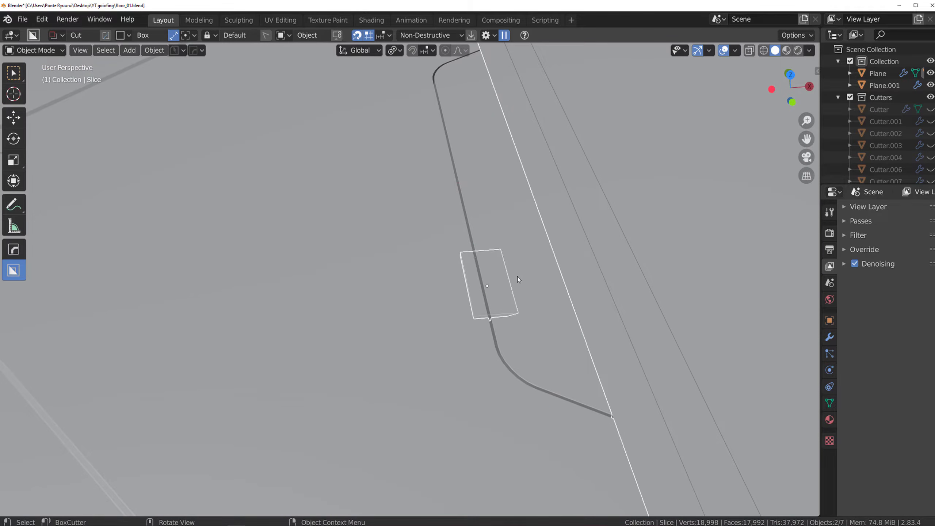
{"action": "key", "text": "q"}
{"action": "left_click", "coordinate": [579, 228]}
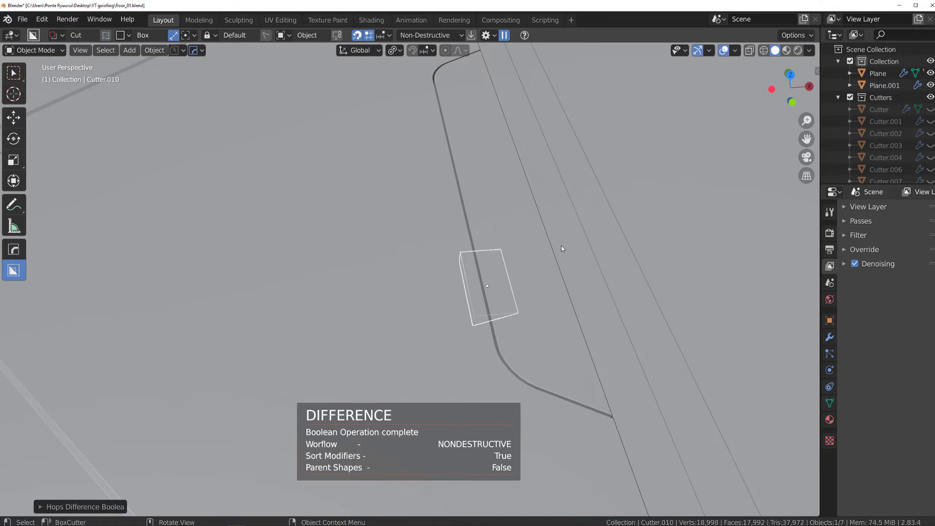
{"action": "middle_click_drag", "start_coordinate": [561, 246], "coordinate": [590, 273]}
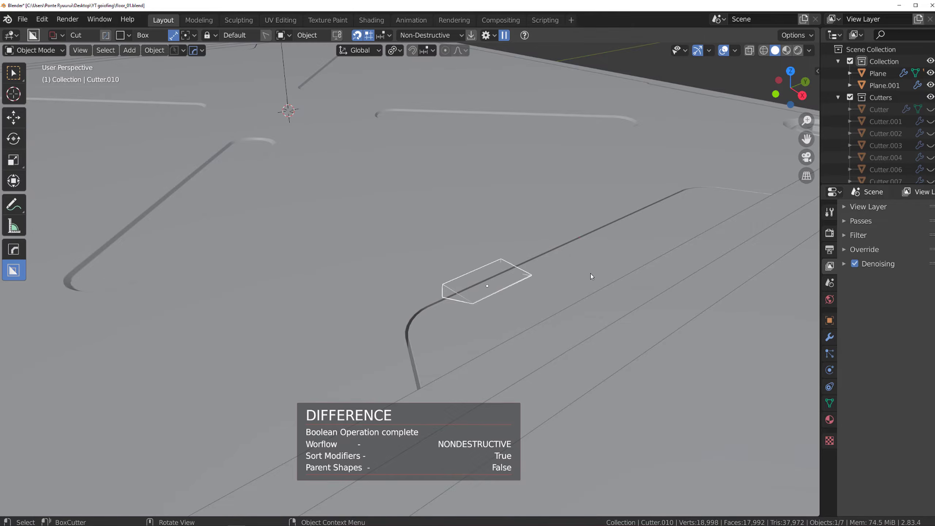
Step: Select the inner panel and smart-apply its modifiers with HardOps
{"action": "left_click", "coordinate": [590, 273]}
{"action": "key", "text": "ctrl+Tab"}
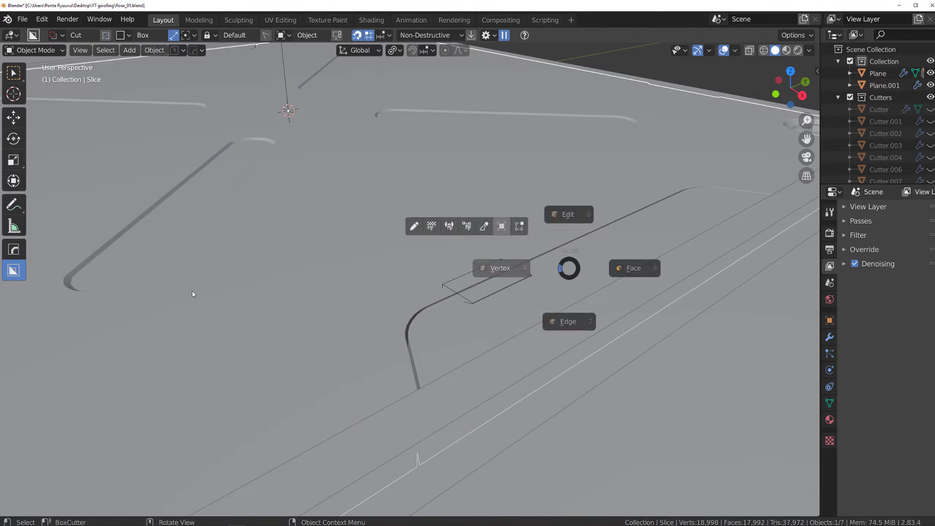
{"action": "left_click", "coordinate": [507, 298]}
{"action": "middle_click_drag", "start_coordinate": [428, 315], "coordinate": [449, 291]}
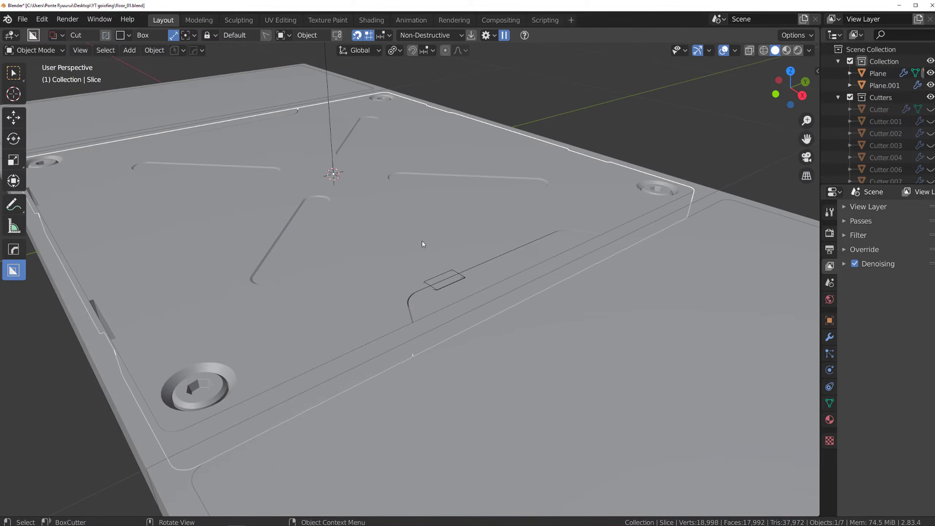
{"action": "key", "text": "q"}
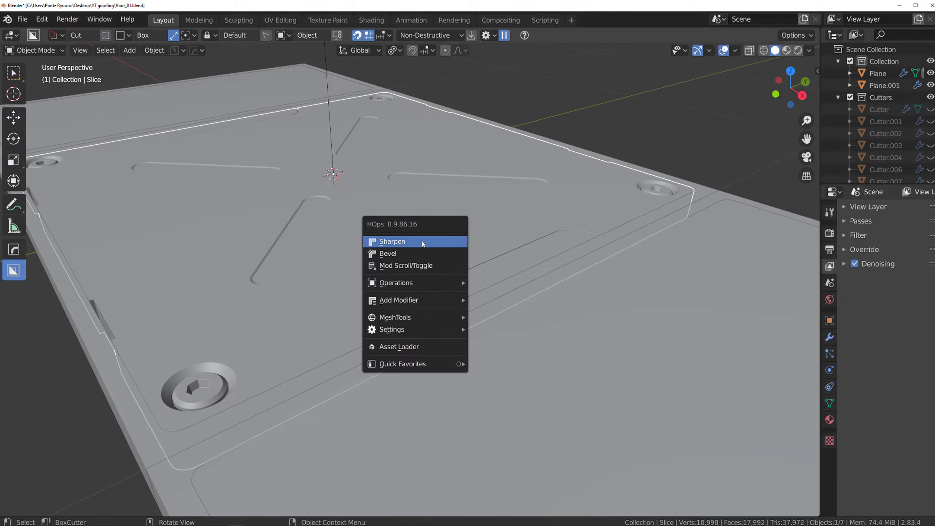
{"action": "mouse_move", "coordinate": [440, 283]}
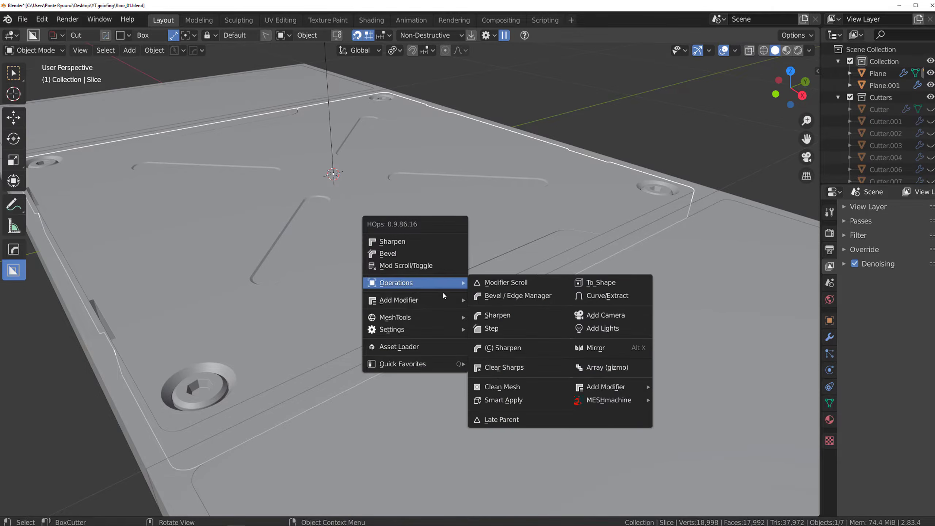
{"action": "left_click", "coordinate": [504, 400]}
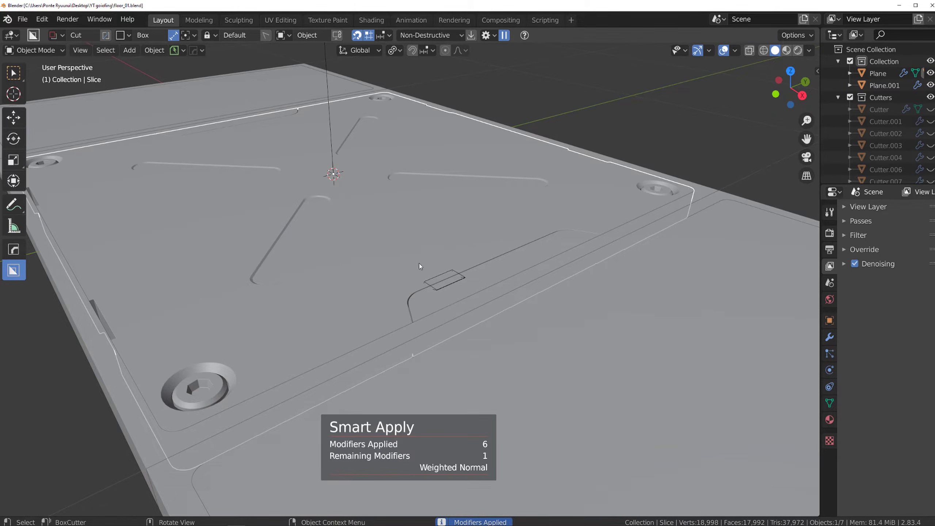
Step: Select the whole linked insert inside the right-hand groove of the applied mesh and separate it from the inner panel
{"action": "key", "text": "Tab"}
{"action": "scroll", "coordinate": [456, 338], "scroll_direction": "up", "scroll_amount": 6}
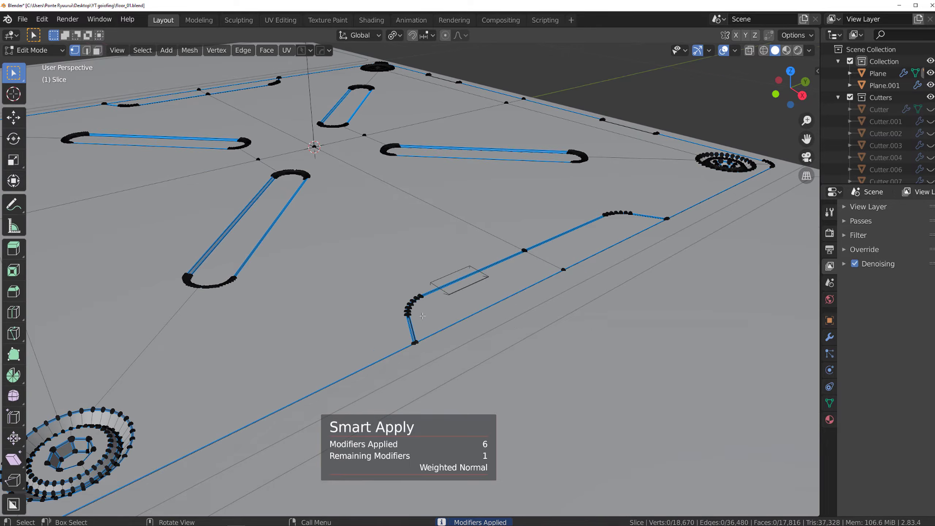
{"action": "left_click", "coordinate": [440, 326]}
{"action": "scroll", "coordinate": [425, 278], "scroll_direction": "down", "scroll_amount": 8}
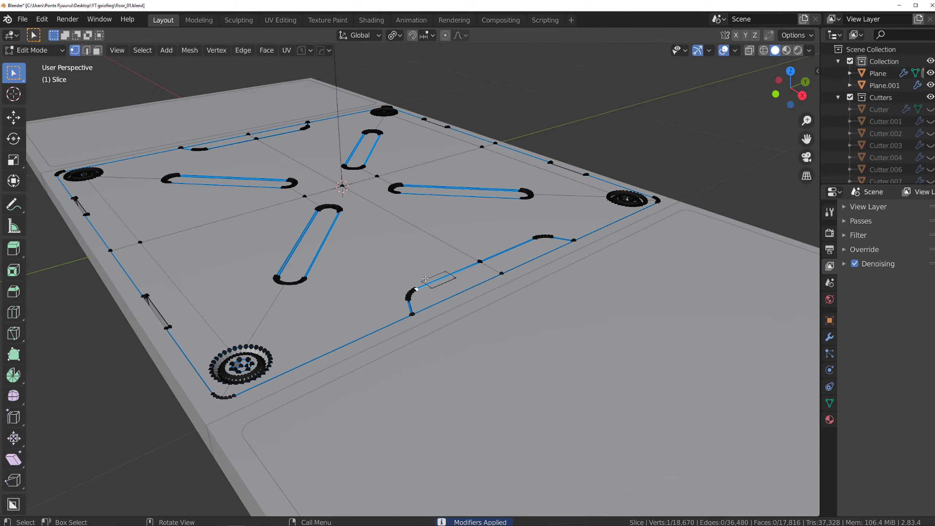
{"action": "key", "text": "ctrl+l"}
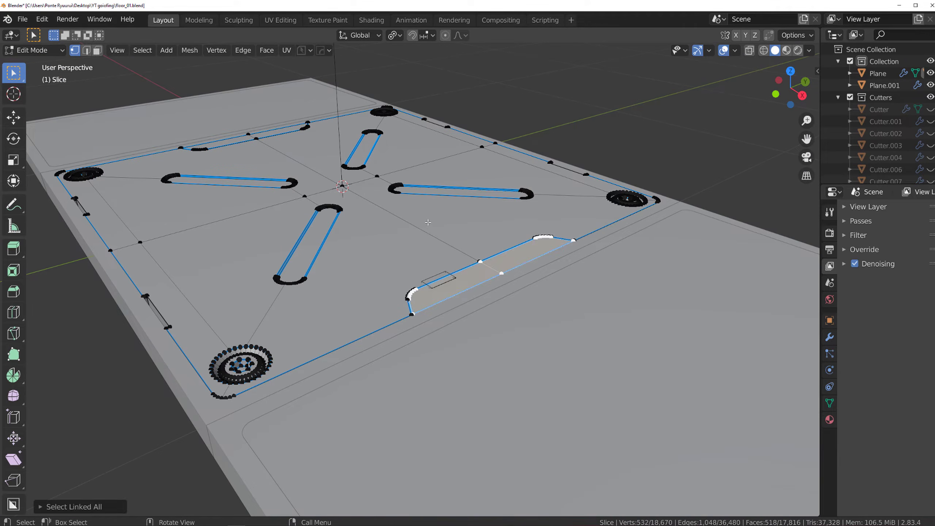
{"action": "key", "text": "x"}
{"action": "left_click", "coordinate": [428, 222]}
{"action": "scroll", "coordinate": [491, 166], "scroll_direction": "up", "scroll_amount": 5}
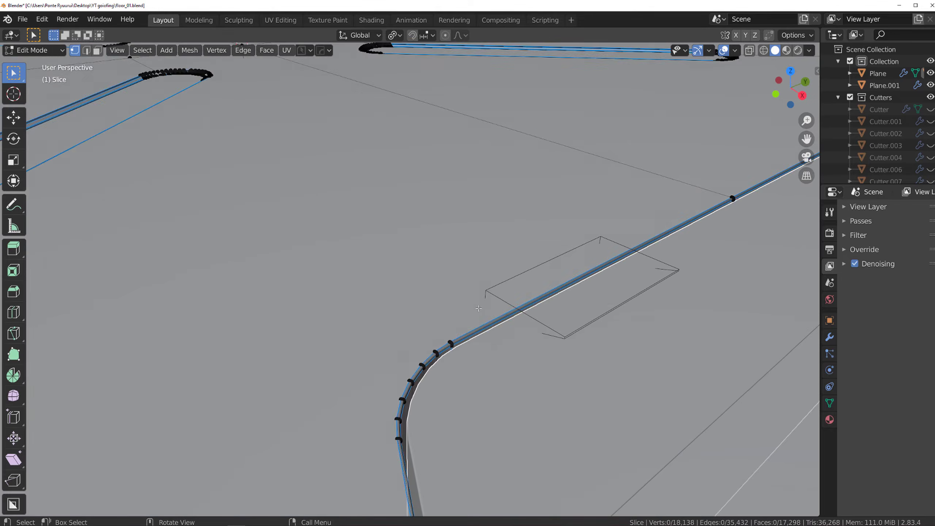
{"action": "key", "text": "Tab"}
Step: Subtract the box cutter from the inner panel along the groove with a HardOps Difference boolean
{"action": "scroll", "coordinate": [430, 199], "scroll_direction": "up", "scroll_amount": 3}
{"action": "left_click", "coordinate": [464, 208]}
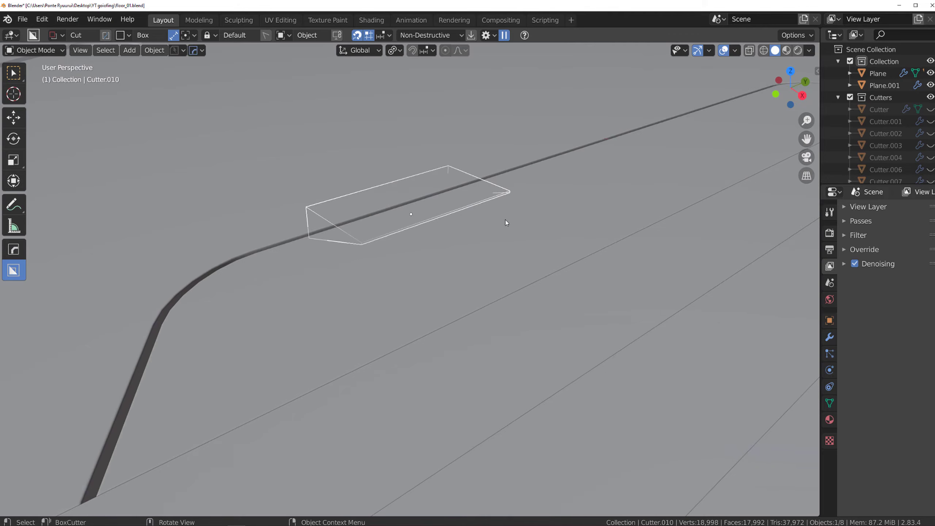
{"action": "key", "text": "q"}
{"action": "left_click", "coordinate": [527, 143]}
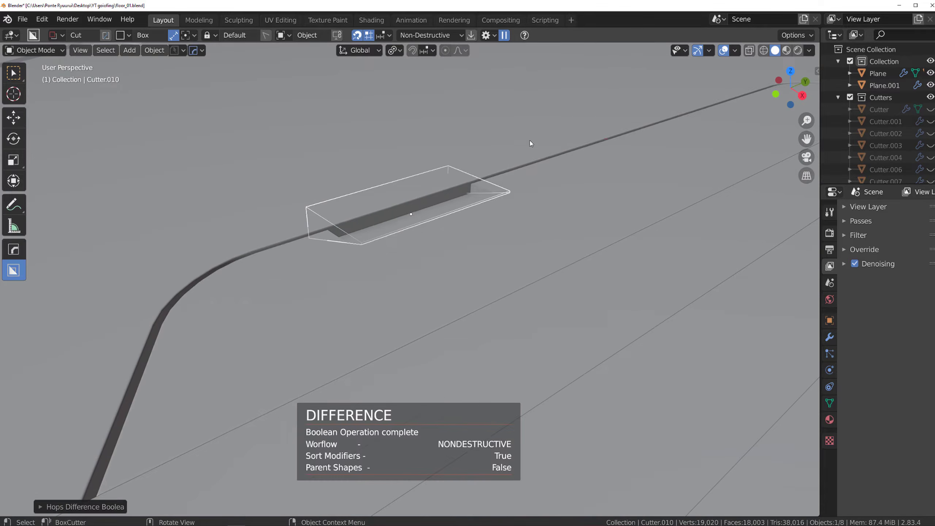
Step: Mirror the box cutter along the Y axis across the inner panel to notch the other end of the groove
{"action": "scroll", "coordinate": [491, 177], "scroll_direction": "down", "scroll_amount": 5}
{"action": "middle_click_drag", "start_coordinate": [512, 195], "coordinate": [517, 258]}
{"action": "key", "text": "alt+x"}
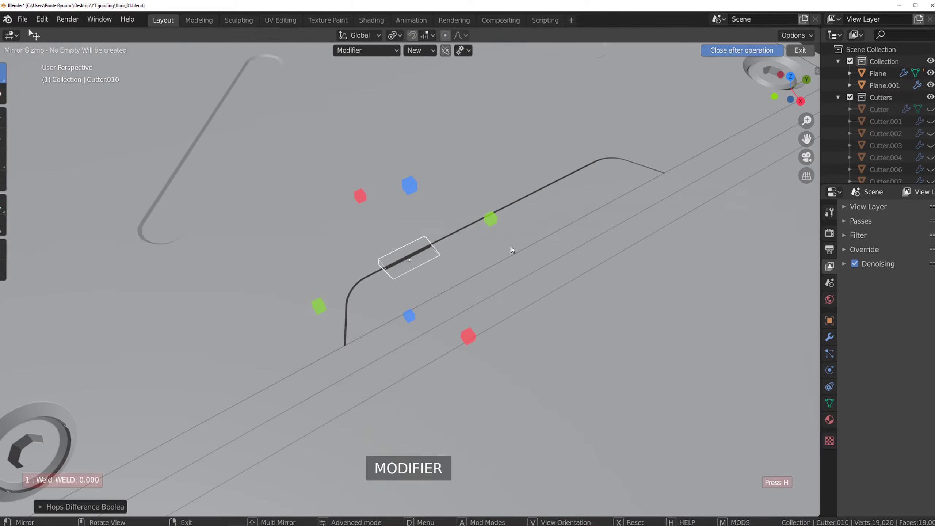
{"action": "key", "text": "Escape"}
{"action": "left_click", "coordinate": [483, 184], "text": "shift"}
{"action": "key", "text": "alt+x"}
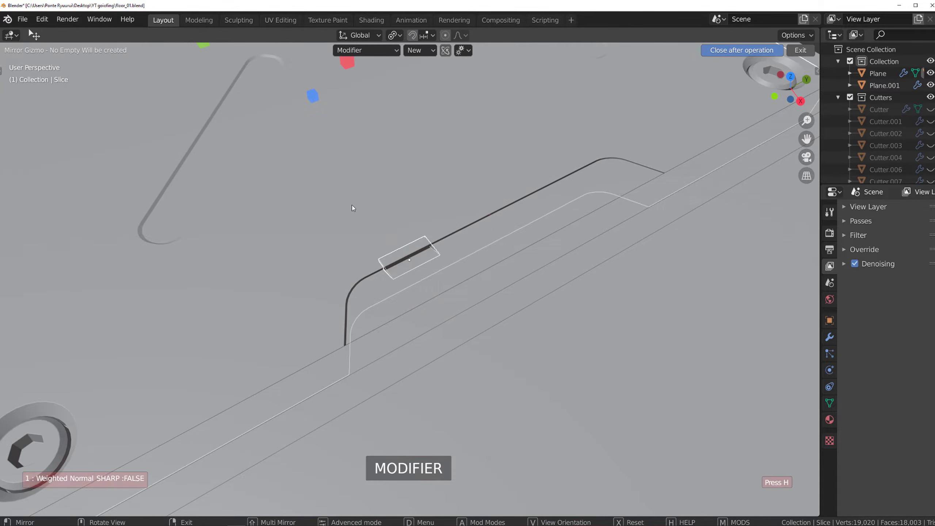
{"action": "scroll", "coordinate": [317, 176], "scroll_direction": "down", "scroll_amount": 3}
{"action": "right_click", "coordinate": [445, 177]}
{"action": "scroll", "coordinate": [403, 198], "scroll_direction": "up", "scroll_amount": 6}
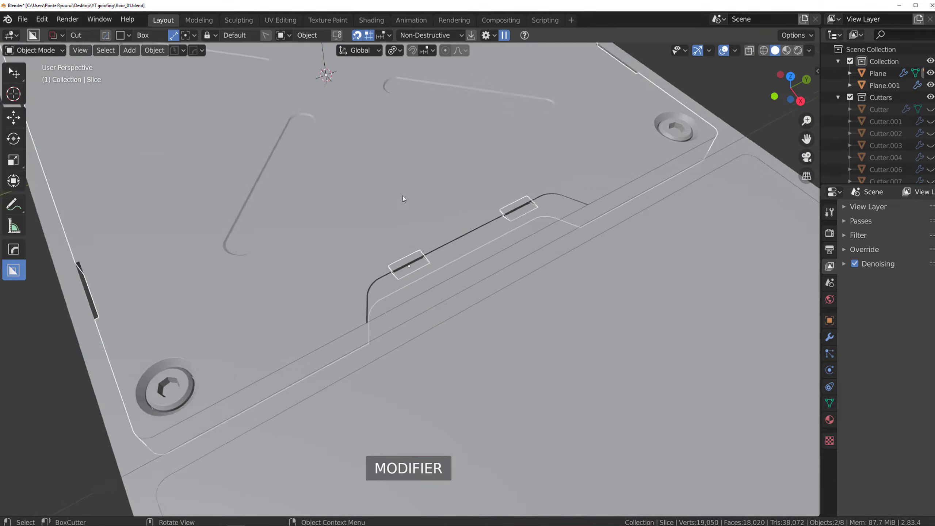
Step: Mirror the inner panel along the X axis so its right-hand recess repeats on the opposite edge
{"action": "middle_click_drag", "start_coordinate": [542, 198], "coordinate": [547, 224], "text": "shift"}
{"action": "left_click", "coordinate": [525, 235]}
{"action": "scroll", "coordinate": [546, 222], "scroll_direction": "down", "scroll_amount": 5}
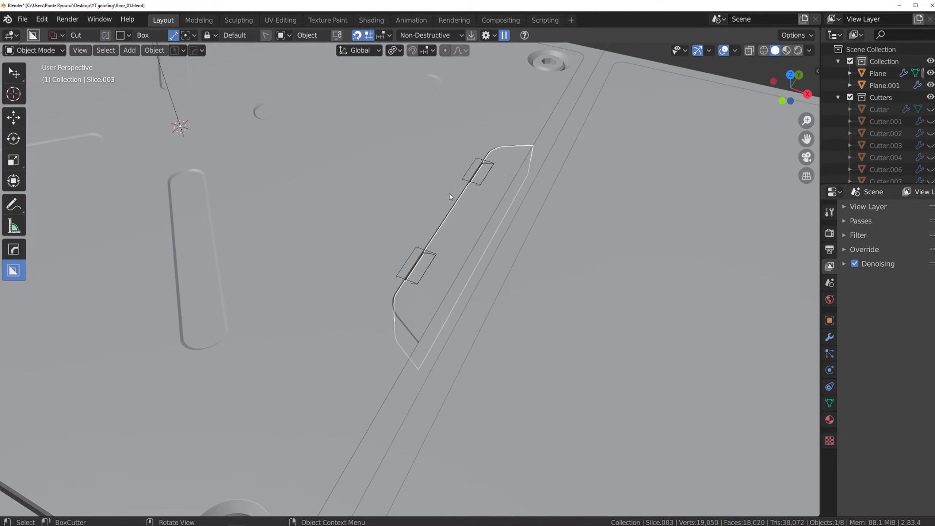
{"action": "left_click", "coordinate": [449, 194]}
{"action": "scroll", "coordinate": [475, 232], "scroll_direction": "down", "scroll_amount": 7}
{"action": "key", "text": "alt+x"}
{"action": "left_click", "coordinate": [437, 258]}
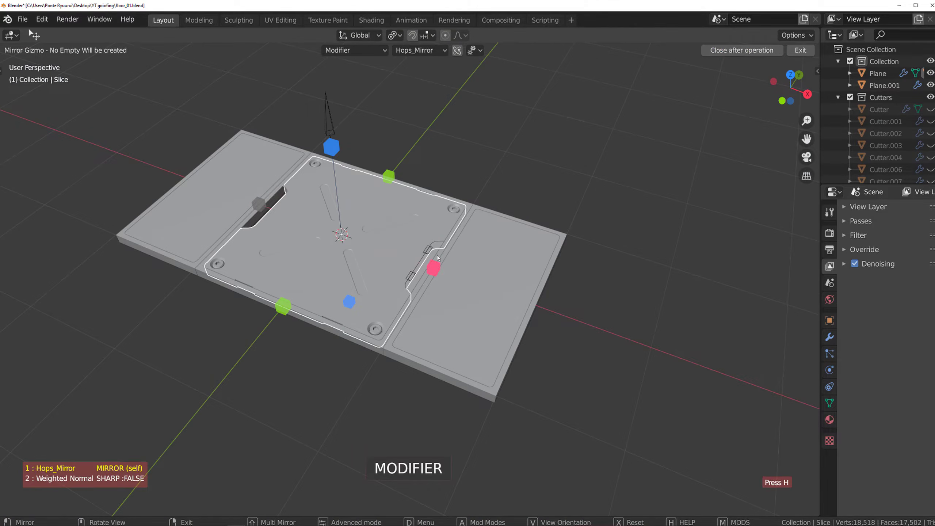
{"action": "right_click", "coordinate": [441, 244]}
Step: Mirror the separated groove insert along the X axis across the inner panel to fill the opposite recess
{"action": "left_click", "coordinate": [429, 260]}
{"action": "left_click", "coordinate": [395, 247], "text": "shift"}
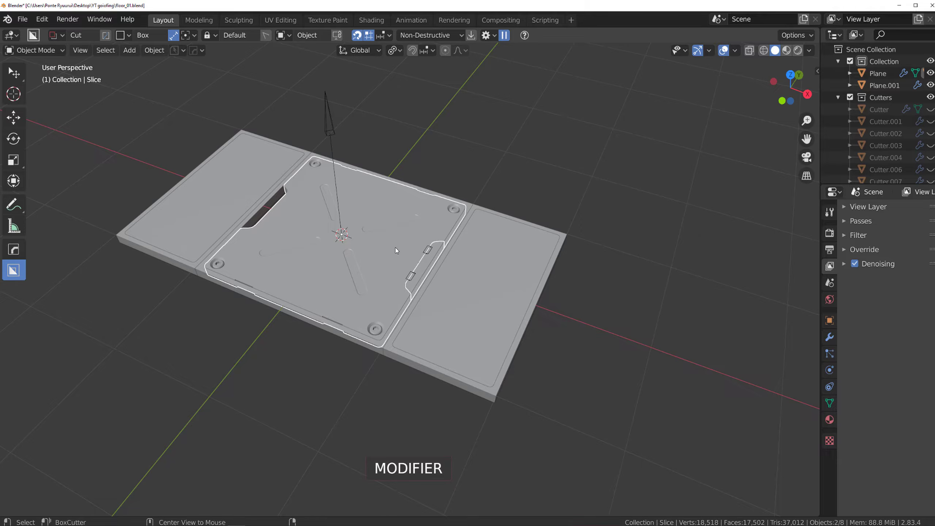
{"action": "key", "text": "alt+x"}
{"action": "left_click", "coordinate": [436, 266]}
{"action": "left_click", "coordinate": [386, 148]}
Step: Select the right side panel with its surrounding frame and apply their modifiers with HardOps Smart Apply
{"action": "scroll", "coordinate": [386, 147], "scroll_direction": "up", "scroll_amount": 2}
{"action": "scroll", "coordinate": [539, 262], "scroll_direction": "up", "scroll_amount": 3}
{"action": "middle_click_drag", "start_coordinate": [363, 184], "coordinate": [489, 215], "text": "shift"}
{"action": "scroll", "coordinate": [539, 262], "scroll_direction": "down", "scroll_amount": 3}
{"action": "left_click", "coordinate": [565, 291]}
{"action": "key", "text": "KP_7"}
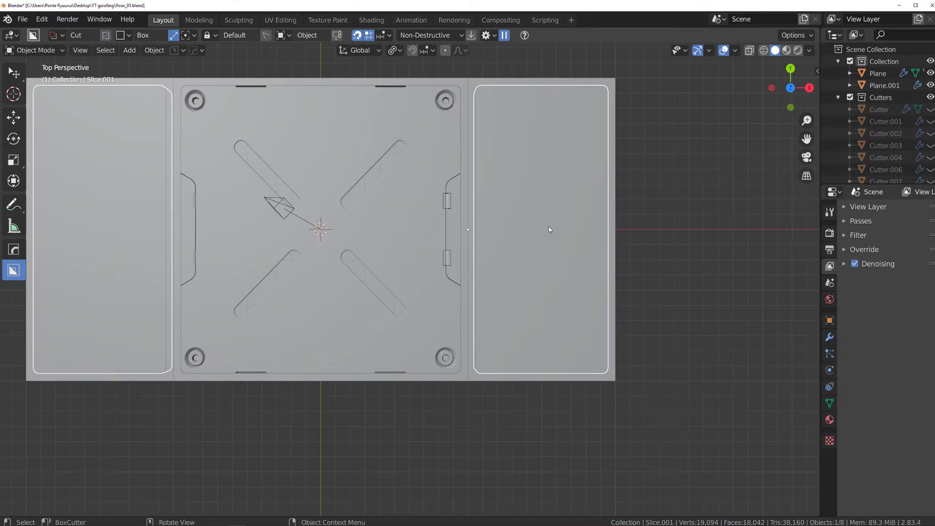
{"action": "middle_click_drag", "start_coordinate": [548, 227], "coordinate": [414, 261], "text": "shift"}
{"action": "scroll", "coordinate": [414, 262], "scroll_direction": "up", "scroll_amount": 2}
{"action": "middle_click_drag", "start_coordinate": [457, 230], "coordinate": [470, 201]}
{"action": "scroll", "coordinate": [470, 202], "scroll_direction": "down", "scroll_amount": 5}
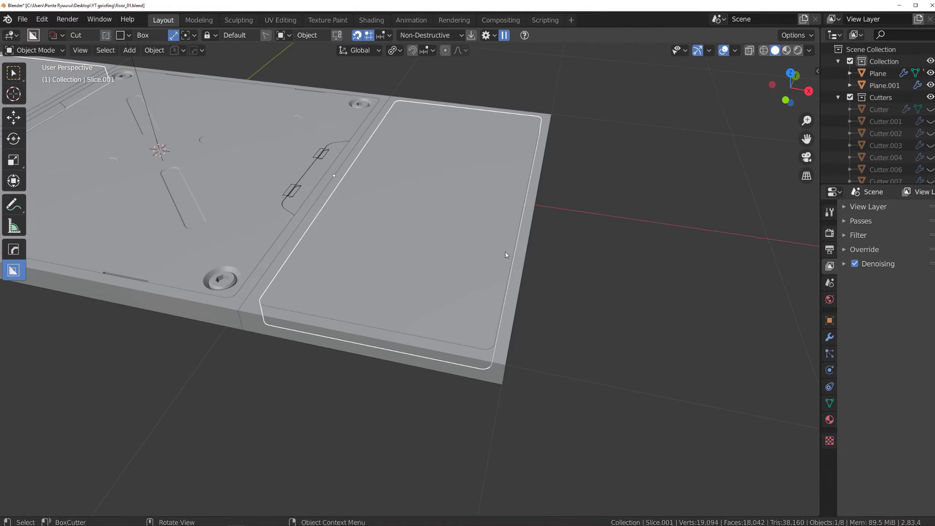
{"action": "left_click", "coordinate": [505, 251], "text": "shift"}
{"action": "key", "text": "q"}
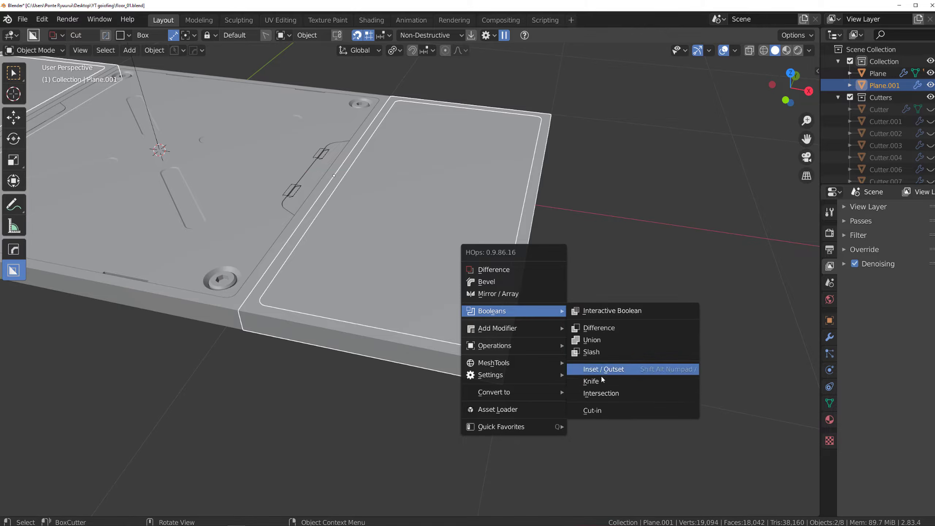
{"action": "mouse_move", "coordinate": [488, 348]}
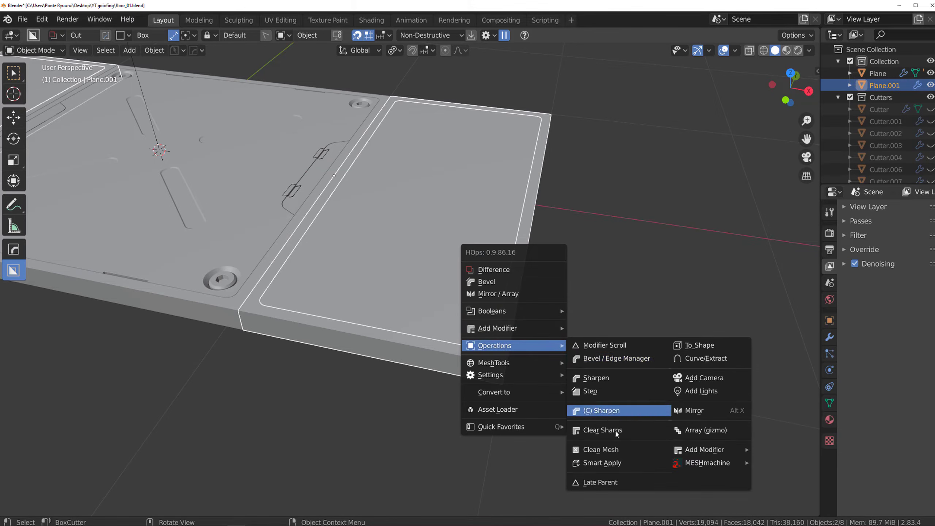
{"action": "left_click", "coordinate": [611, 464]}
Step: Apply the right side panel's scale and bevel the rim of its top face with a single segment
{"action": "scroll", "coordinate": [450, 187], "scroll_direction": "up", "scroll_amount": 3}
{"action": "left_click", "coordinate": [479, 185]}
{"action": "key", "text": "Tab"}
{"action": "left_click", "coordinate": [544, 203]}
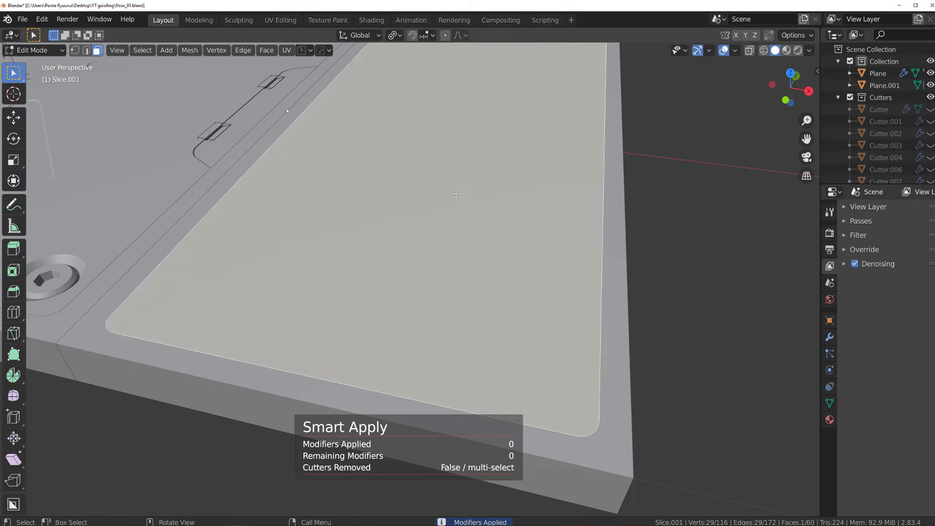
{"action": "scroll", "coordinate": [515, 210], "scroll_direction": "down", "scroll_amount": 4}
{"action": "scroll", "coordinate": [508, 216], "scroll_direction": "up", "scroll_amount": 5}
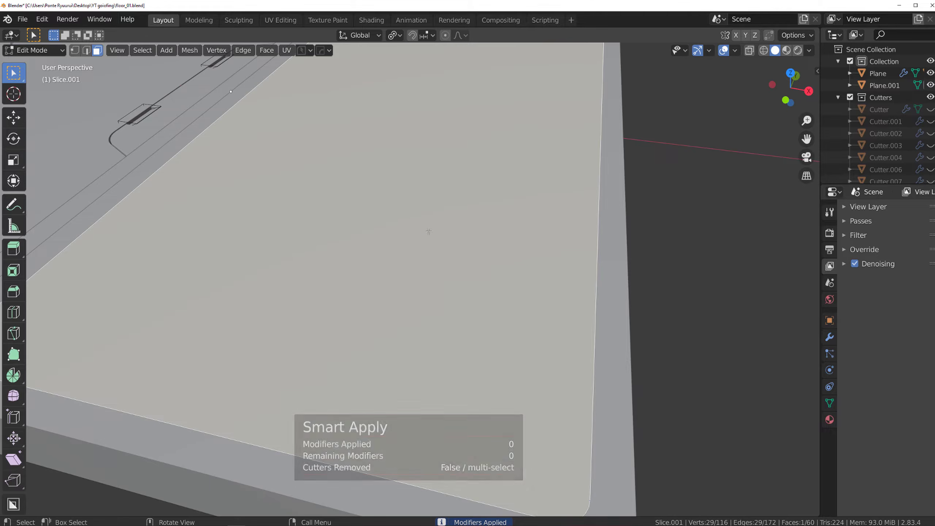
{"action": "key", "text": "Tab"}
{"action": "key", "text": "ctrl+a"}
{"action": "left_click", "coordinate": [442, 203]}
{"action": "key", "text": "Tab"}
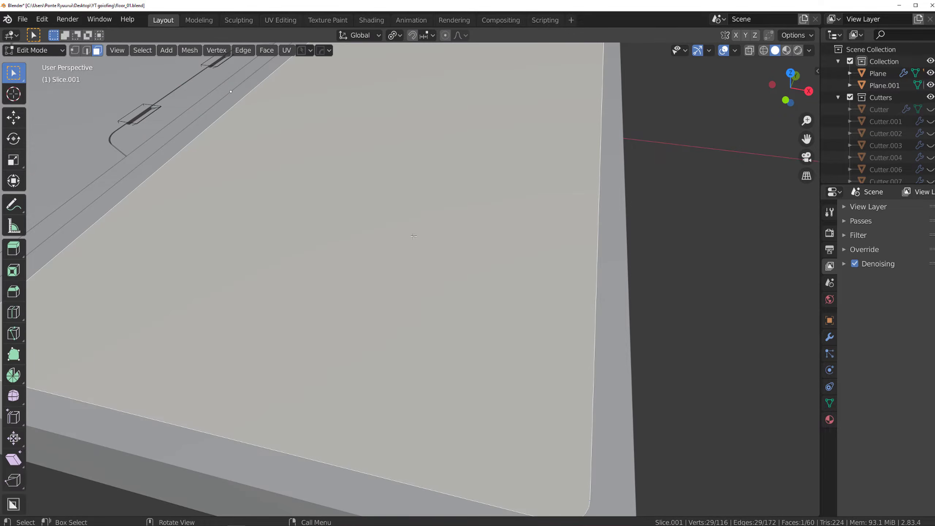
{"action": "key", "text": "ctrl+b"}
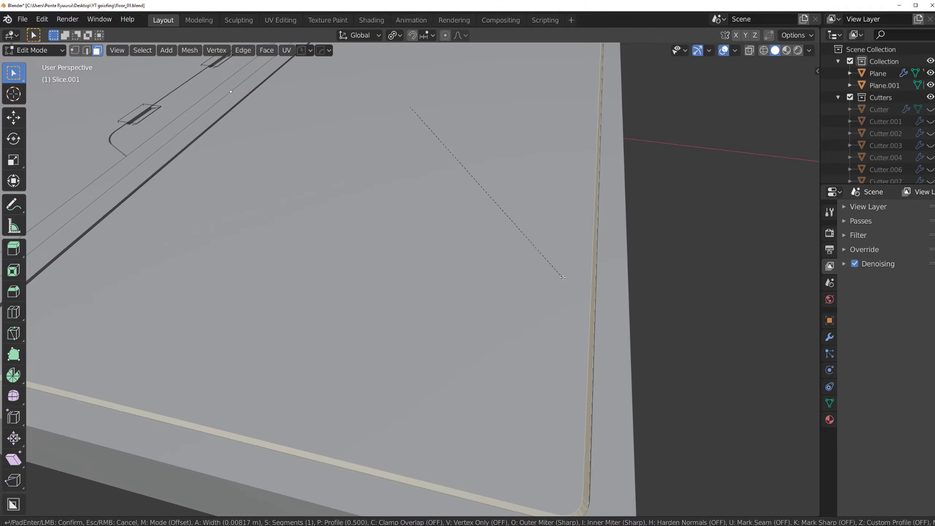
{"action": "left_click", "coordinate": [457, 291]}
Step: Duplicate the side panel's top face in place, separate it into its own object and isolate it in local view
{"action": "middle_click_drag", "start_coordinate": [457, 291], "coordinate": [478, 255], "text": "shift"}
{"action": "left_click", "coordinate": [448, 262]}
{"action": "scroll", "coordinate": [464, 261], "scroll_direction": "down", "scroll_amount": 2}
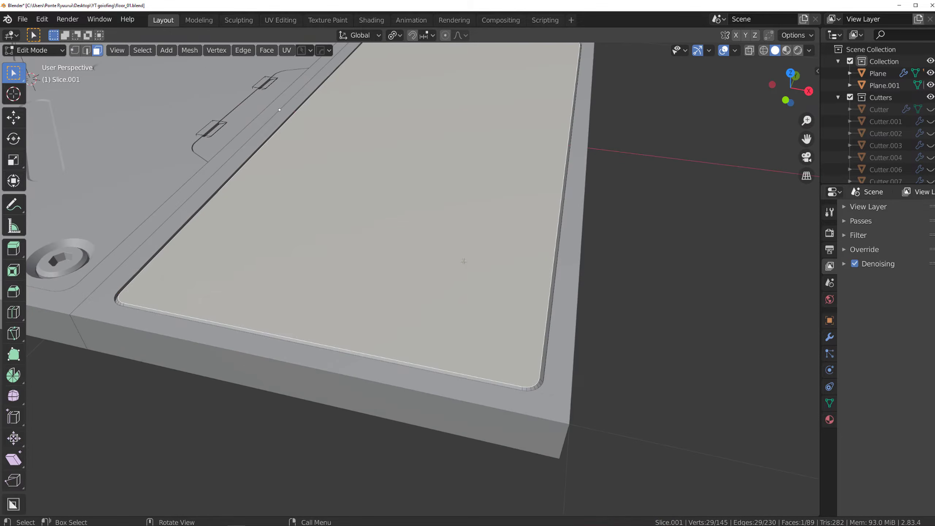
{"action": "key", "text": "shift+d"}
{"action": "right_click", "coordinate": [516, 192]}
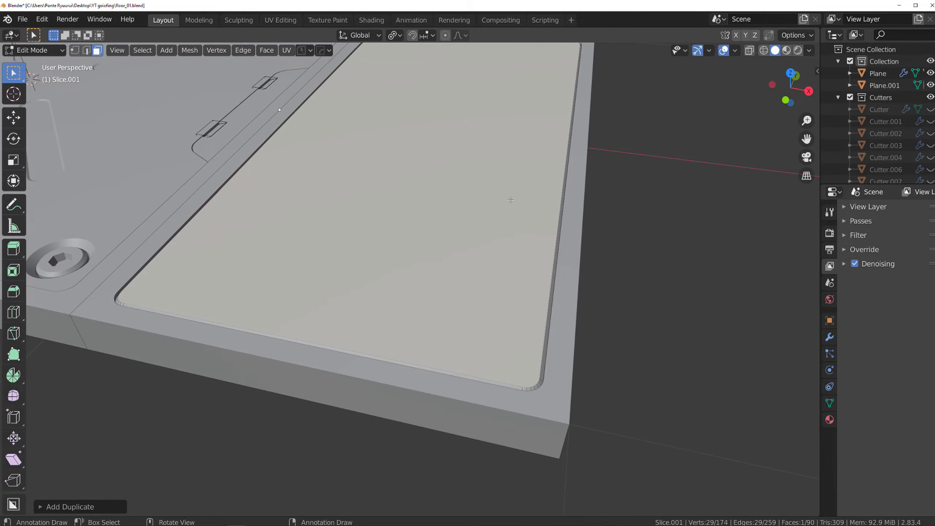
{"action": "key", "text": "p"}
{"action": "left_click", "coordinate": [507, 200]}
{"action": "key", "text": "Tab"}
{"action": "left_click", "coordinate": [472, 194]}
{"action": "key", "text": "KP_Divide"}
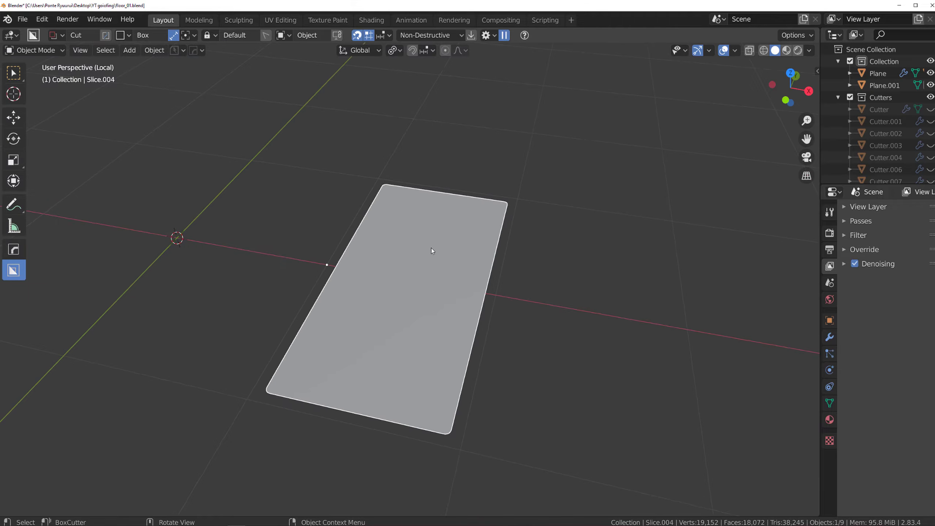
Step: Select the two inner corner vertices at the face's near end and set the HardOps mirror mode to Symmetry
{"action": "key", "text": "Tab"}
{"action": "scroll", "coordinate": [296, 257], "scroll_direction": "up", "scroll_amount": 3}
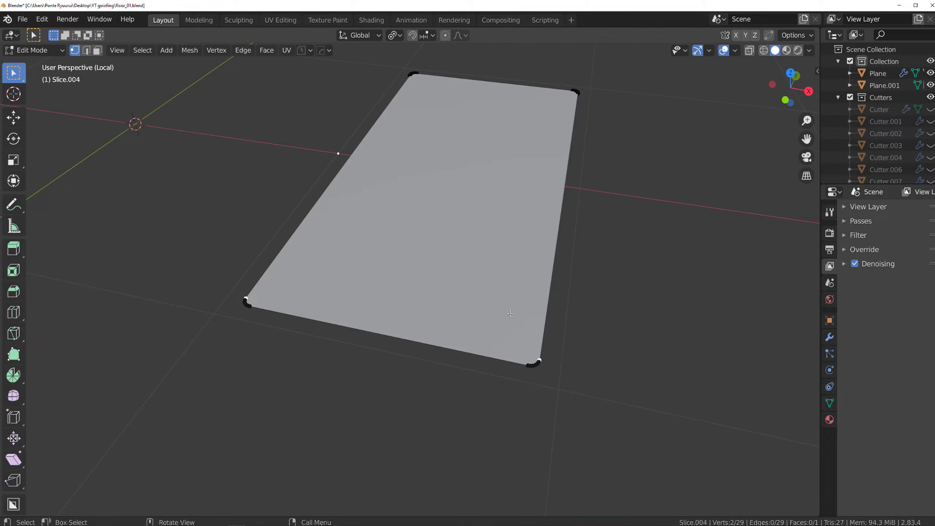
{"action": "key", "text": "Tab"}
{"action": "key", "text": "alt+x"}
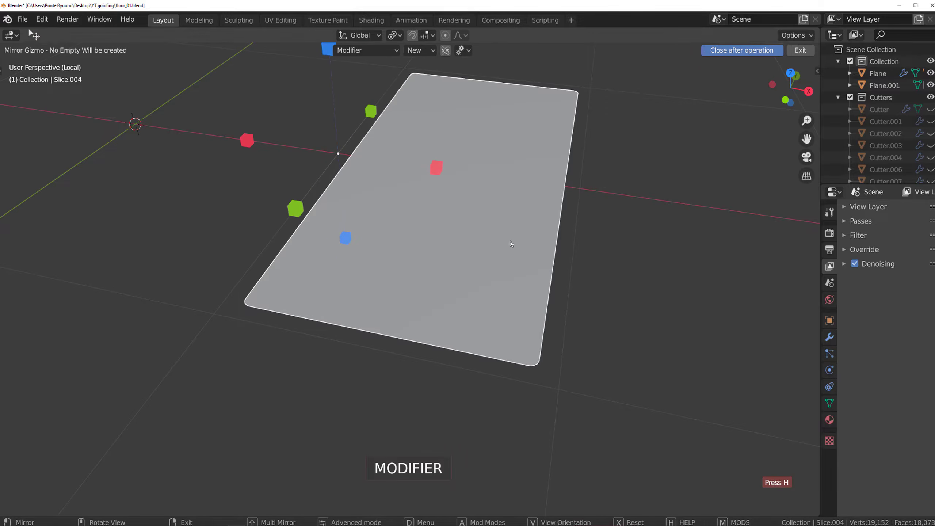
{"action": "left_click", "coordinate": [394, 51]}
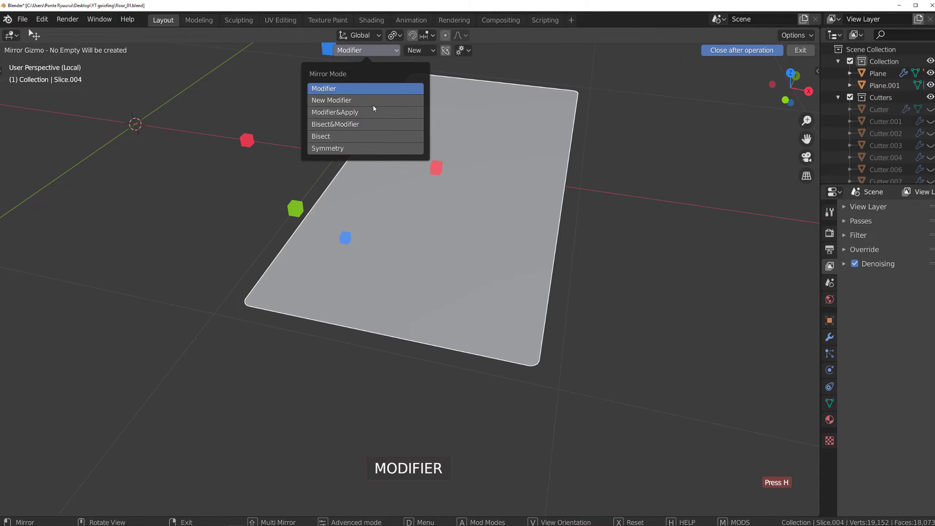
{"action": "left_click", "coordinate": [374, 150]}
{"action": "scroll", "coordinate": [539, 242], "scroll_direction": "up", "scroll_amount": 5}
{"action": "key", "text": "Tab"}
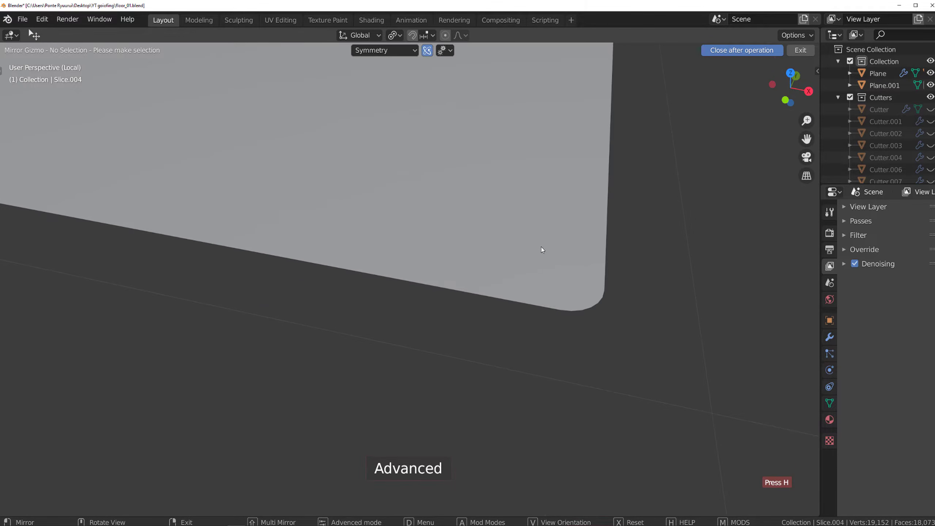
{"action": "right_click", "coordinate": [581, 215]}
Step: Connect the two corner vertices with a straight edge across the near end of the isolated face
{"action": "key", "text": "Tab"}
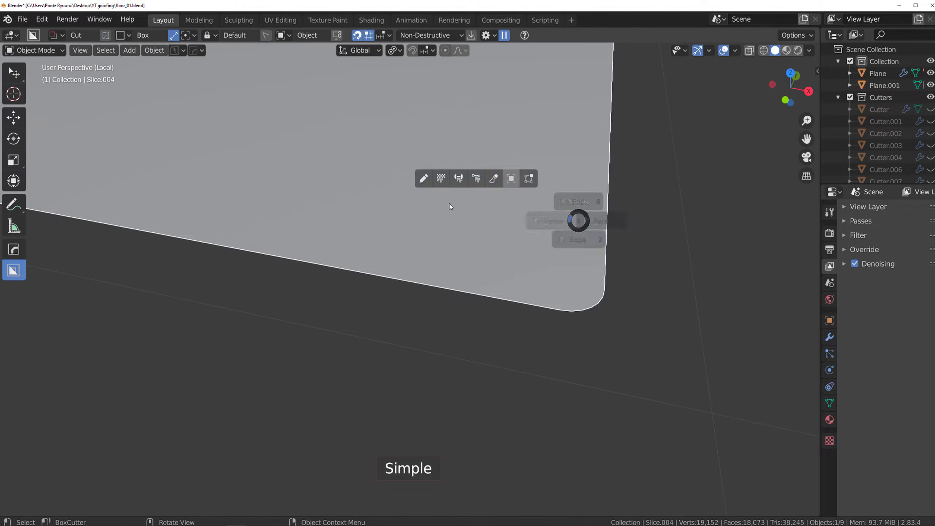
{"action": "middle_click_drag", "start_coordinate": [593, 258], "coordinate": [520, 224], "text": "shift"}
{"action": "scroll", "coordinate": [520, 224], "scroll_direction": "up", "scroll_amount": 5}
{"action": "scroll", "coordinate": [520, 225], "scroll_direction": "up", "scroll_amount": 2}
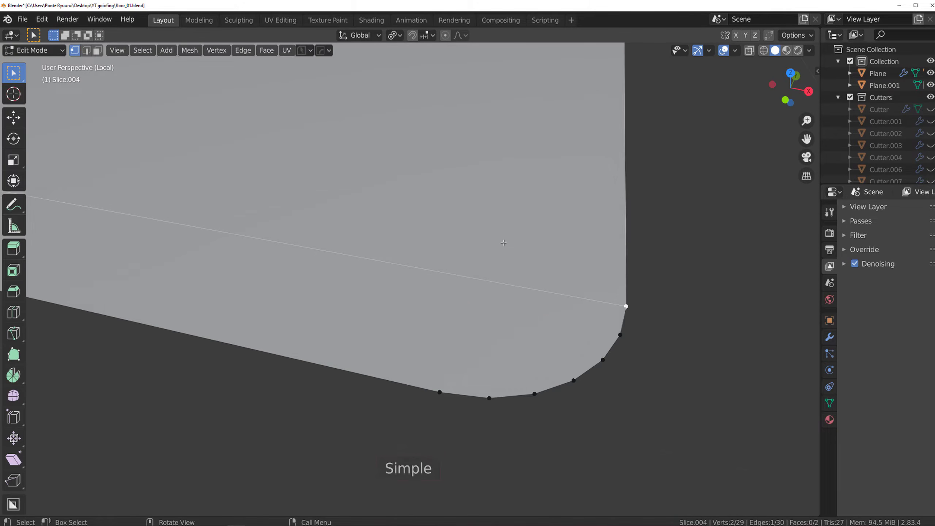
{"action": "scroll", "coordinate": [504, 243], "scroll_direction": "down", "scroll_amount": 10}
{"action": "middle_click_drag", "start_coordinate": [399, 162], "coordinate": [393, 249], "text": "shift"}
Step: Symmetrize the isolated face along the Y axis so the end edge repeats at the far end
{"action": "key", "text": "Tab"}
{"action": "key", "text": "alt+x"}
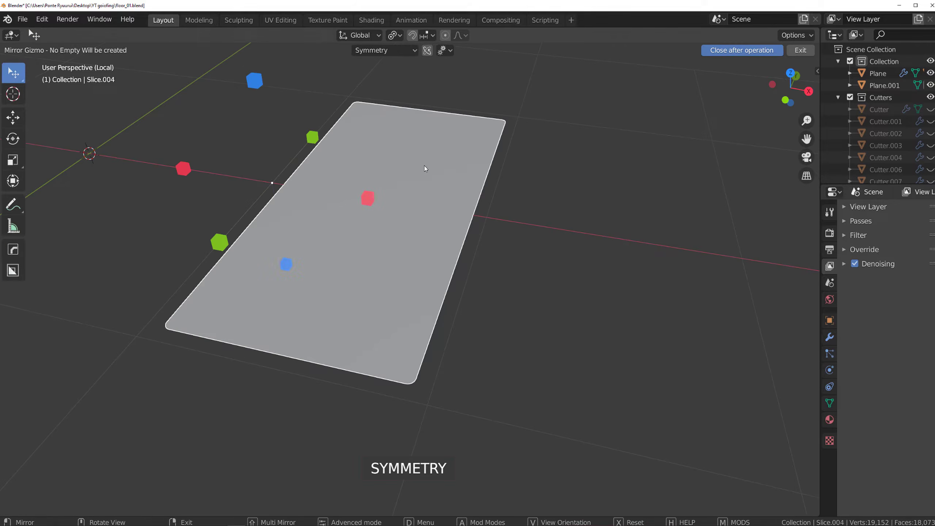
{"action": "left_click", "coordinate": [221, 234]}
{"action": "scroll", "coordinate": [406, 225], "scroll_direction": "up", "scroll_amount": 2}
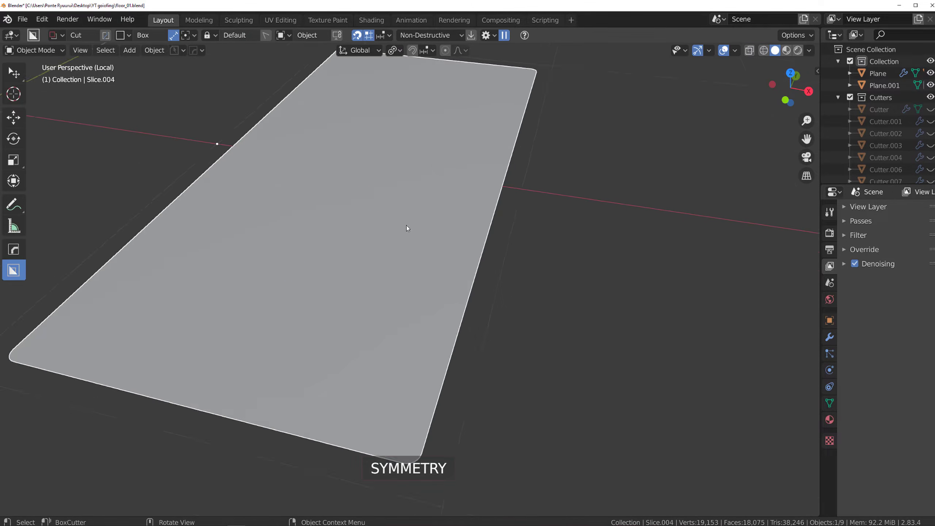
Step: Dissolve the centre edge running across the middle of the isolated face
{"action": "key", "text": "Tab"}
{"action": "scroll", "coordinate": [362, 316], "scroll_direction": "down", "scroll_amount": 3}
{"action": "scroll", "coordinate": [363, 316], "scroll_direction": "up", "scroll_amount": 2}
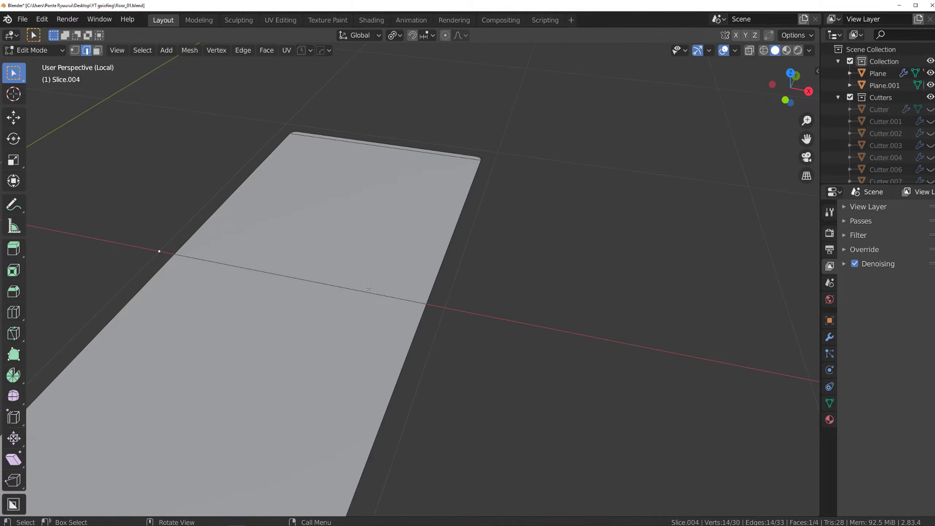
{"action": "key", "text": "x"}
{"action": "left_click", "coordinate": [368, 287]}
{"action": "scroll", "coordinate": [352, 296], "scroll_direction": "down", "scroll_amount": 2}
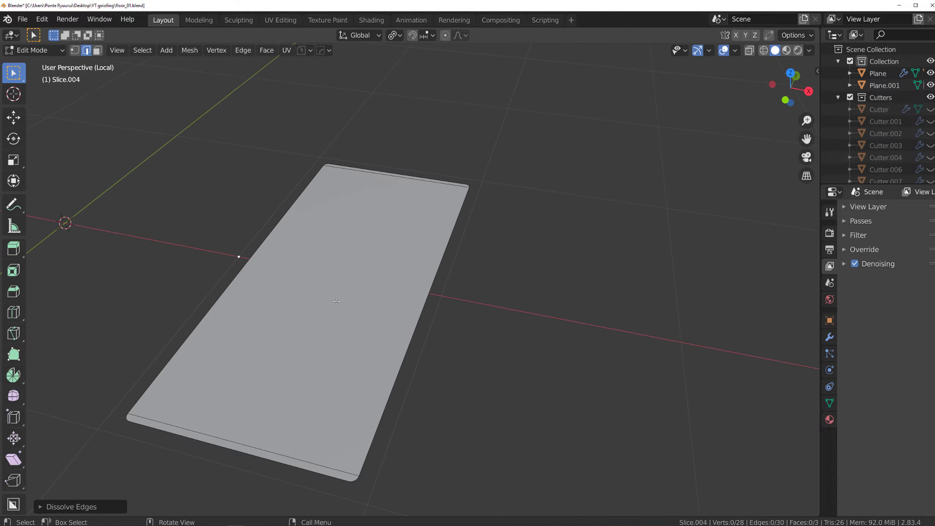
Step: Select the long outer edge of the isolated face in edge mode
{"action": "key", "text": "Tab"}
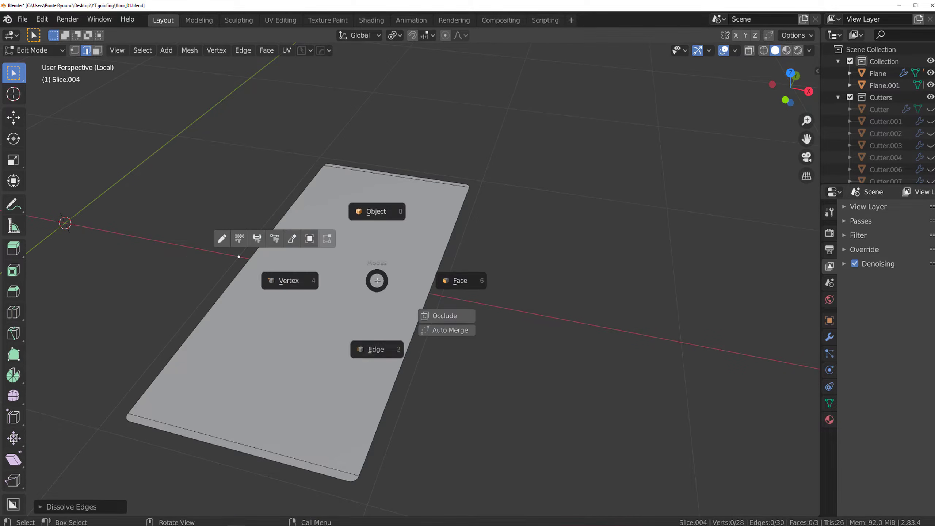
{"action": "left_click", "coordinate": [383, 342]}
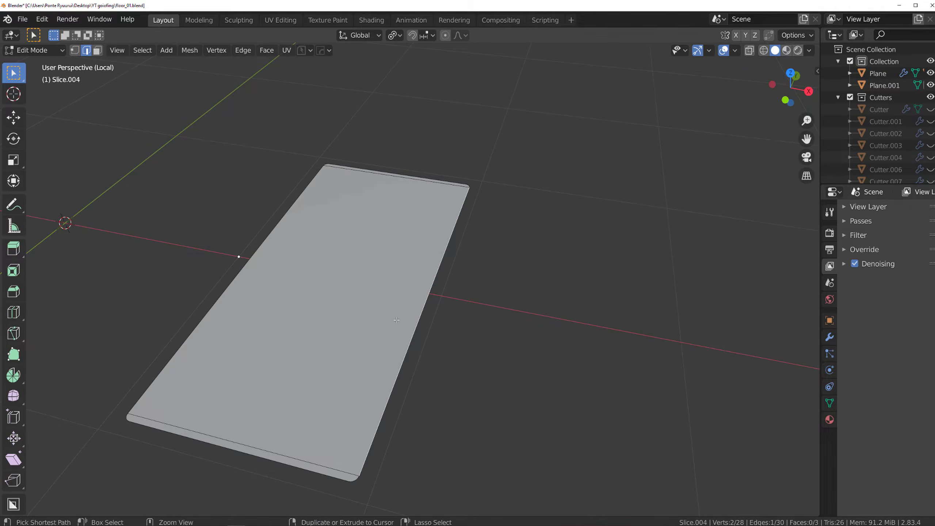
Step: Divide the isolated panel's top face with eight evenly spaced crosswise loop cuts and three lengthwise loop cuts
{"action": "key", "text": "ctrl+r"}
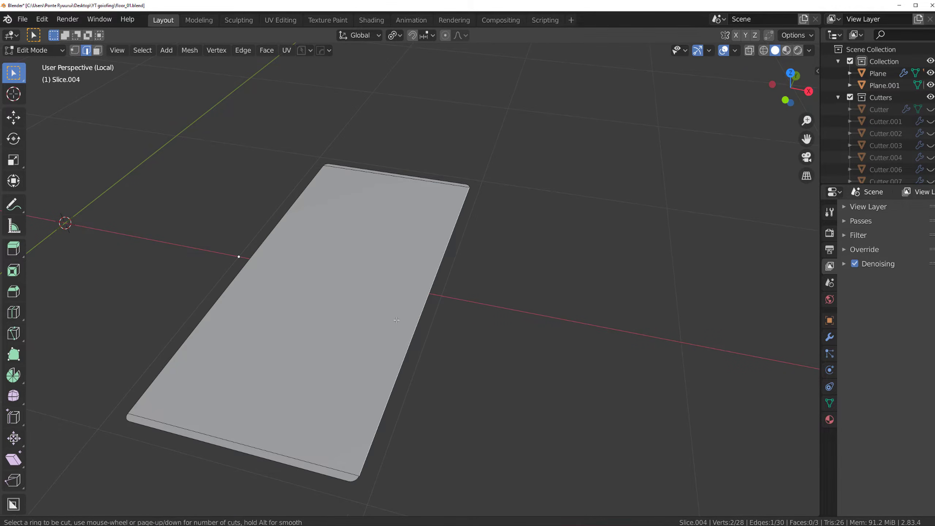
{"action": "scroll", "coordinate": [268, 239], "scroll_direction": "up", "scroll_amount": 7}
{"action": "left_click", "coordinate": [269, 239]}
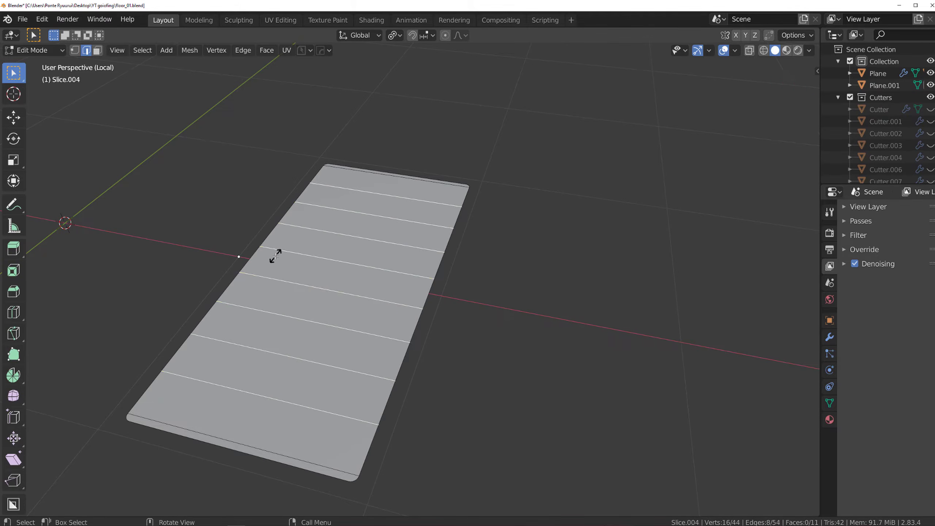
{"action": "right_click", "coordinate": [271, 254]}
{"action": "key", "text": "ctrl+r"}
{"action": "scroll", "coordinate": [290, 349], "scroll_direction": "up", "scroll_amount": 2}
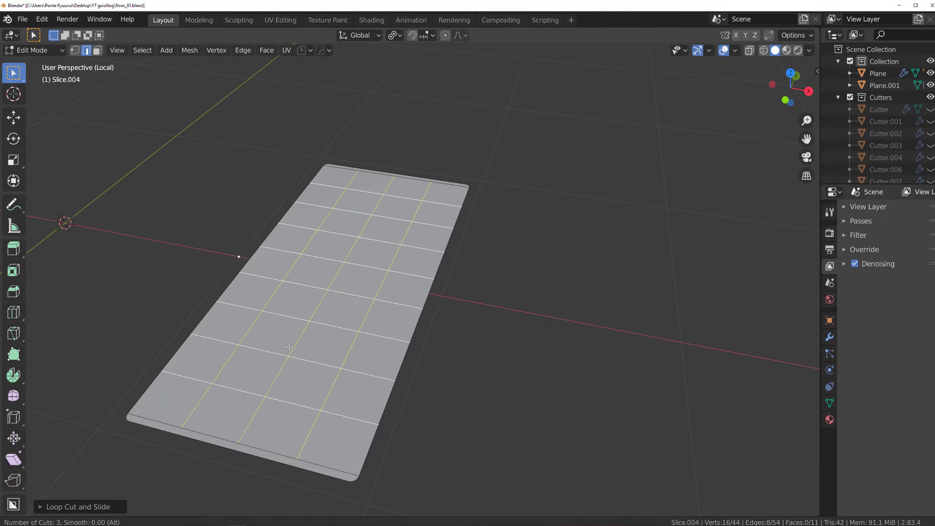
{"action": "left_click", "coordinate": [289, 347]}
{"action": "right_click", "coordinate": [287, 347]}
Step: Select all of the panel's grid faces except the two narrow end faces and subdivide them into a finer grid
{"action": "key", "text": "3"}
{"action": "key", "text": "alt+a"}
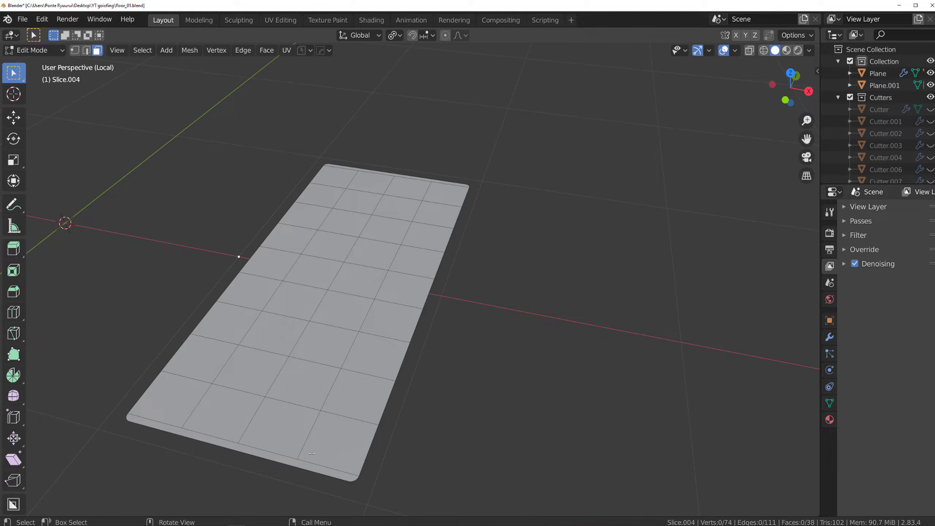
{"action": "left_click", "coordinate": [311, 466]}
{"action": "left_click", "coordinate": [427, 180], "text": "shift"}
{"action": "key", "text": "ctrl+i"}
{"action": "key", "text": "ctrl+o"}
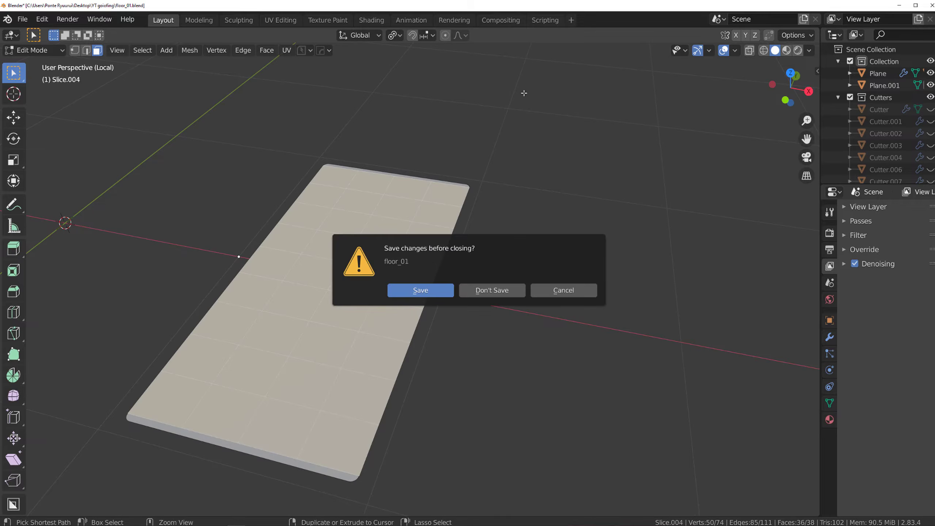
{"action": "left_click", "coordinate": [563, 291]}
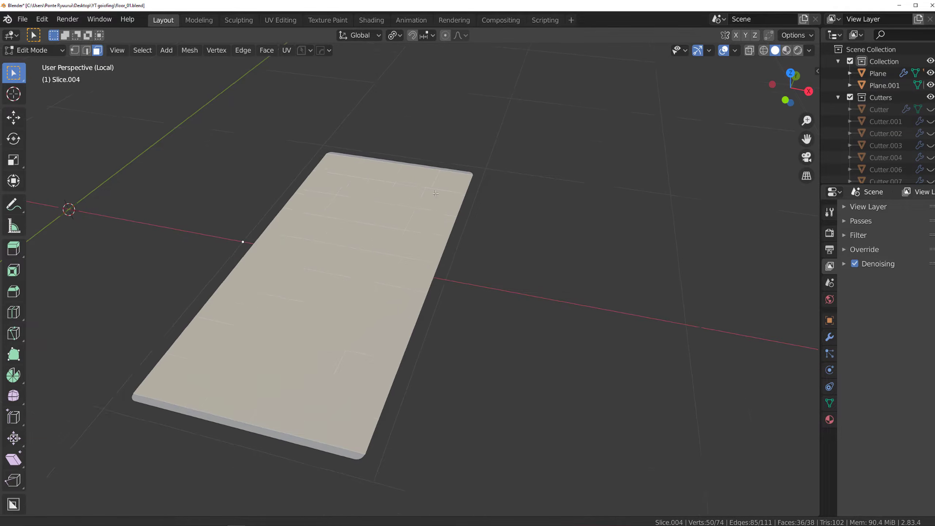
{"action": "scroll", "coordinate": [434, 206], "scroll_direction": "up", "scroll_amount": 3}
{"action": "right_click", "coordinate": [422, 233]}
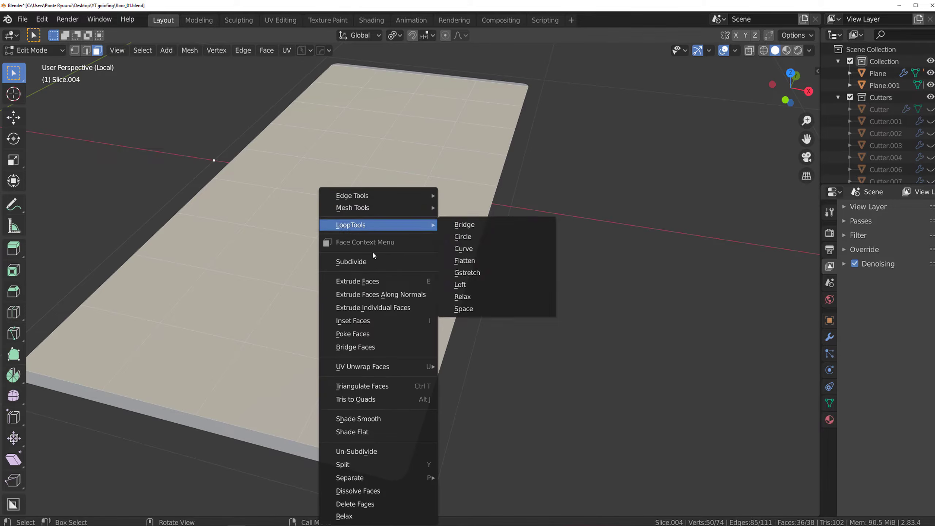
{"action": "left_click", "coordinate": [383, 264]}
{"action": "scroll", "coordinate": [383, 265], "scroll_direction": "up", "scroll_amount": 2}
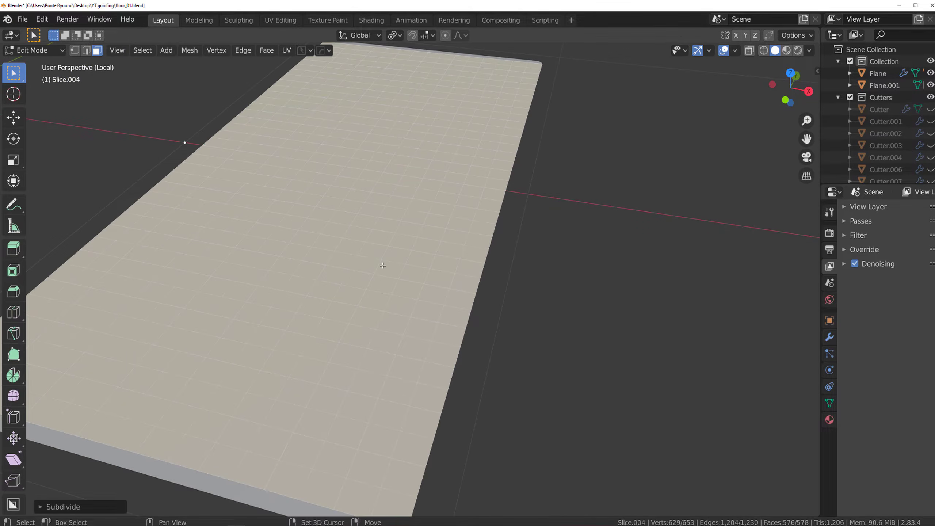
Step: Select only the panel's inner grid vertices, excluding the end faces and the outermost edges along both long sides
{"action": "key", "text": "ctrl+i"}
{"action": "scroll", "coordinate": [383, 265], "scroll_direction": "down", "scroll_amount": 2}
{"action": "middle_click_drag", "start_coordinate": [383, 265], "coordinate": [381, 285]}
{"action": "middle_click_drag", "start_coordinate": [258, 372], "coordinate": [340, 284], "text": "shift"}
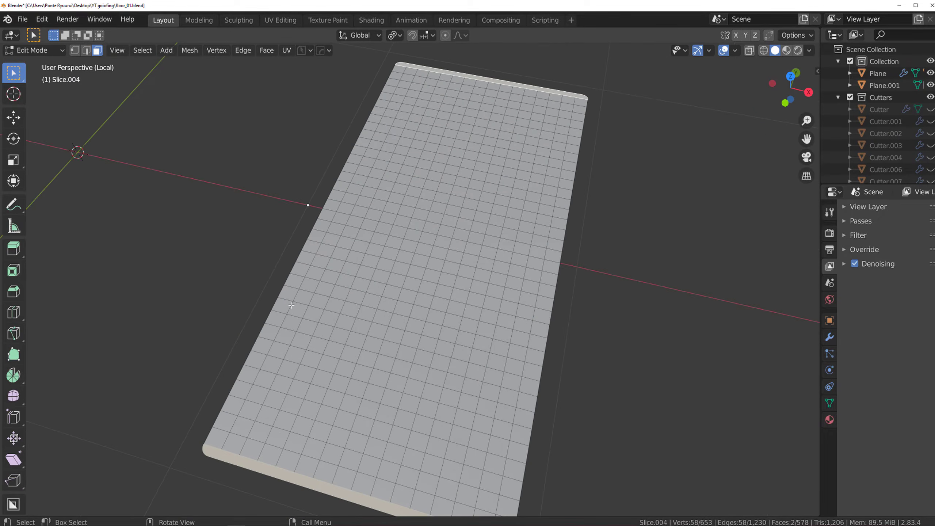
{"action": "key", "text": "1"}
{"action": "middle_click_drag", "start_coordinate": [346, 322], "coordinate": [412, 267], "text": "shift"}
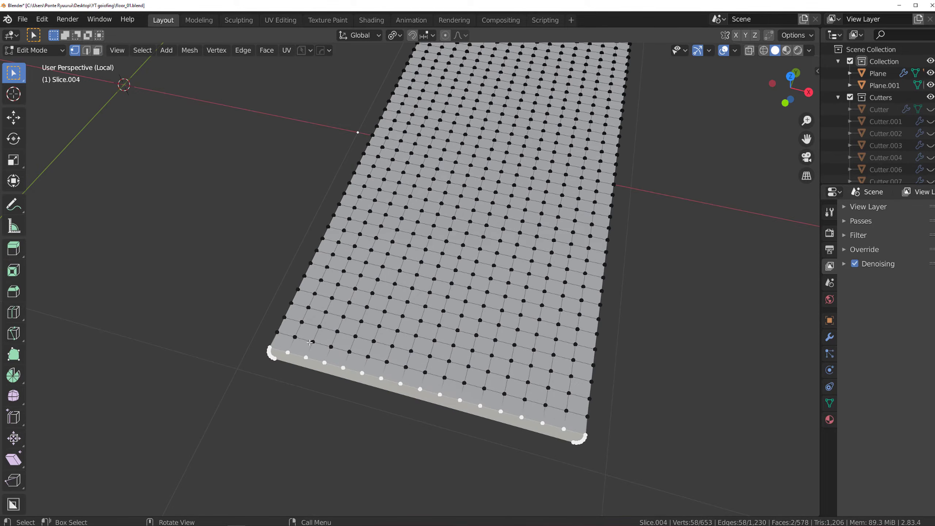
{"action": "key", "text": "2"}
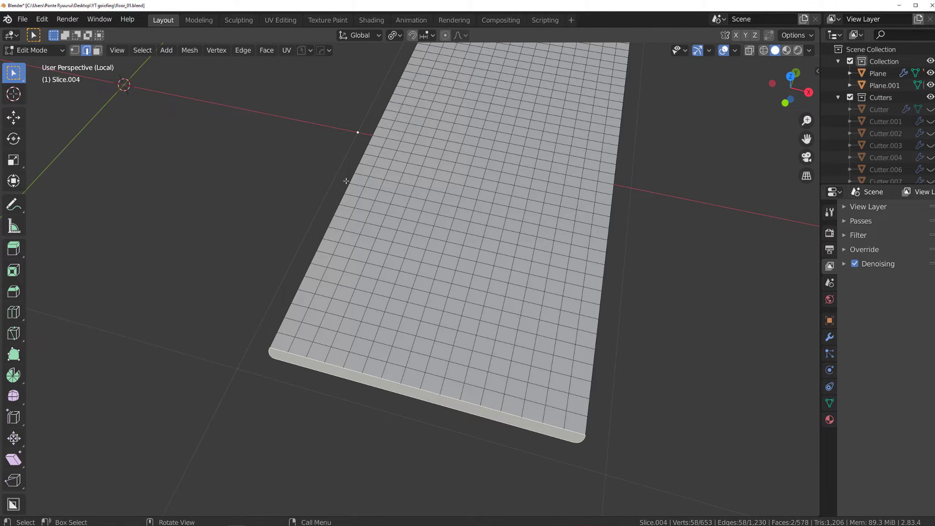
{"action": "left_click", "coordinate": [389, 193], "text": "alt+shift"}
{"action": "left_click", "coordinate": [359, 164], "text": "alt+shift"}
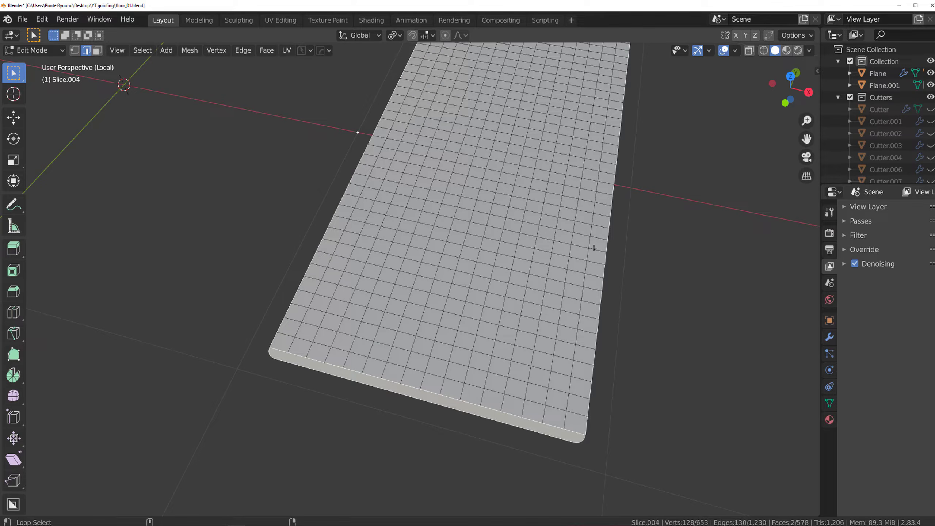
{"action": "key", "text": "1"}
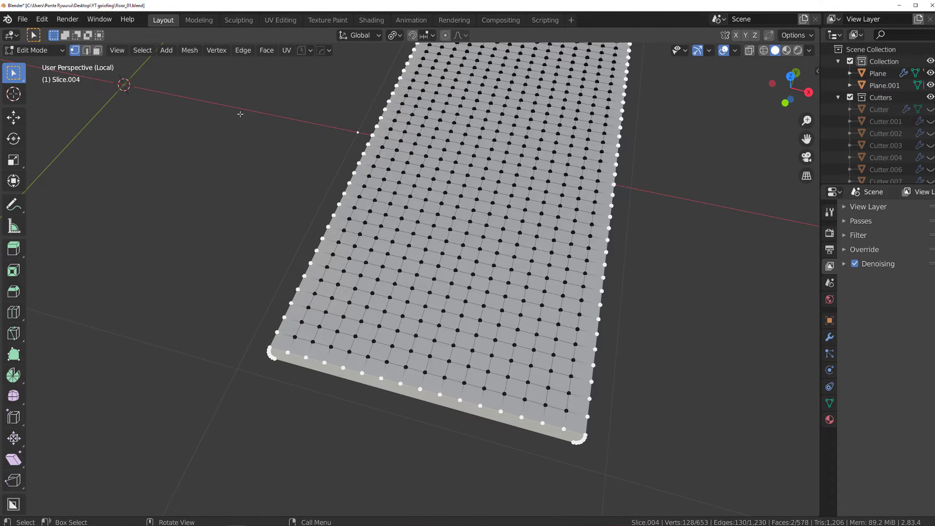
{"action": "key", "text": "ctrl+i"}
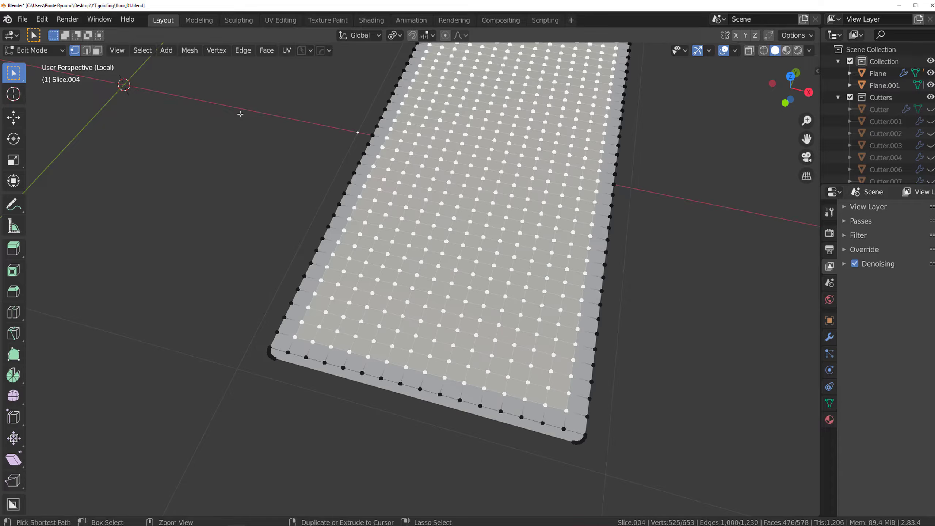
Step: Apply Checker Deselect to the inner vertices and convert the remaining ones into circular faces with the HOps Circle operation
{"action": "left_click", "coordinate": [146, 50]}
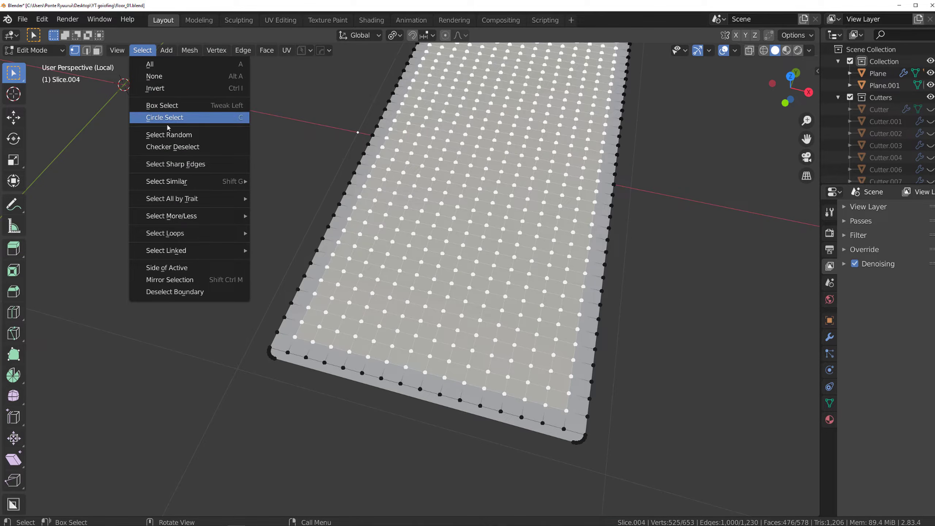
{"action": "left_click", "coordinate": [184, 147]}
{"action": "scroll", "coordinate": [405, 257], "scroll_direction": "up", "scroll_amount": 3}
{"action": "key", "text": "q"}
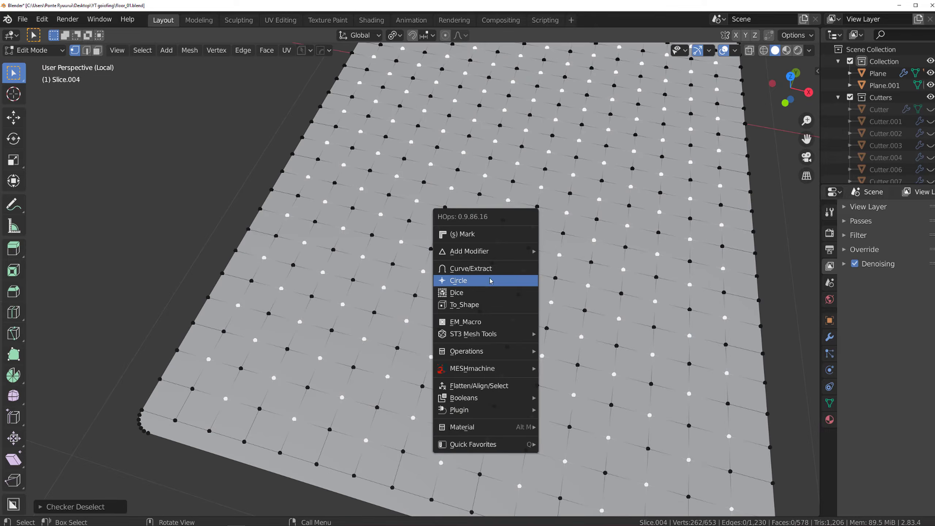
{"action": "left_click", "coordinate": [479, 280]}
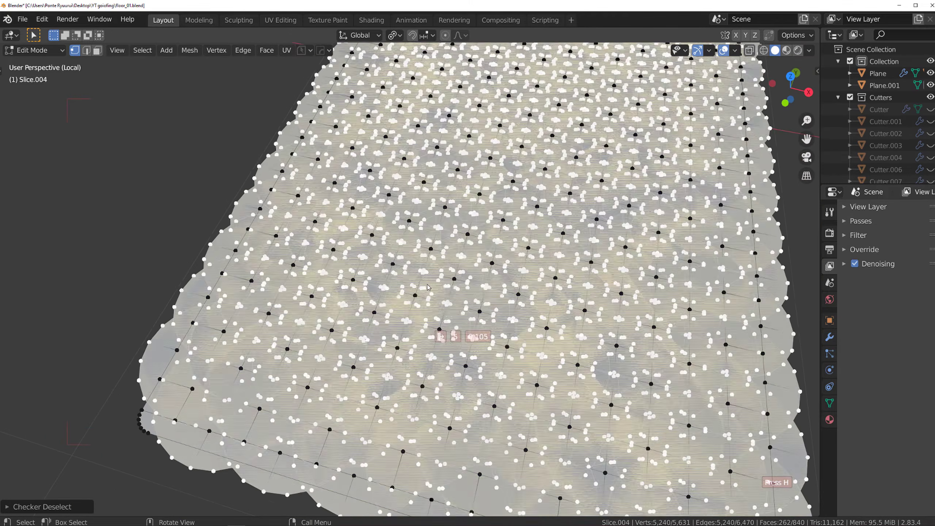
{"action": "left_click", "coordinate": [391, 275]}
Step: Inset all the circular faces and raise the inner faces along Z to form studs
{"action": "key", "text": "3"}
{"action": "scroll", "coordinate": [470, 270], "scroll_direction": "up", "scroll_amount": 3}
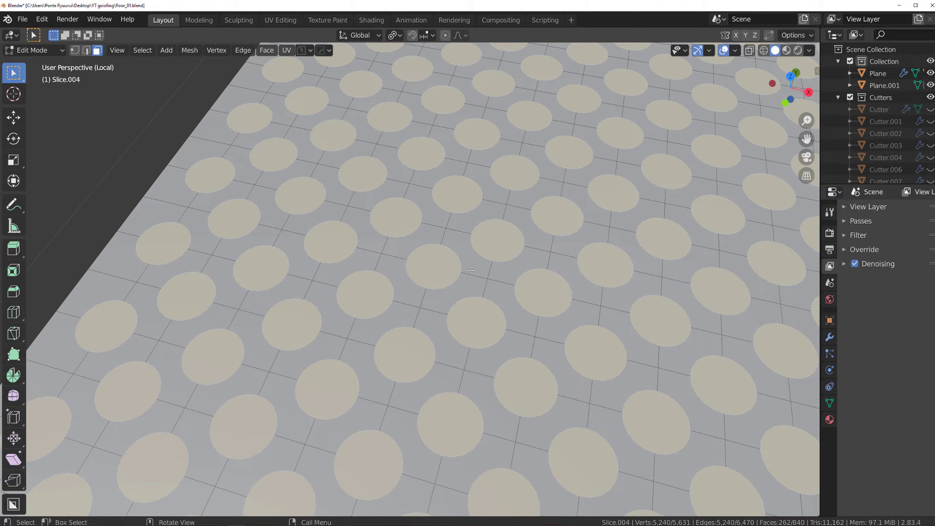
{"action": "key", "text": "i"}
{"action": "left_click", "coordinate": [501, 269]}
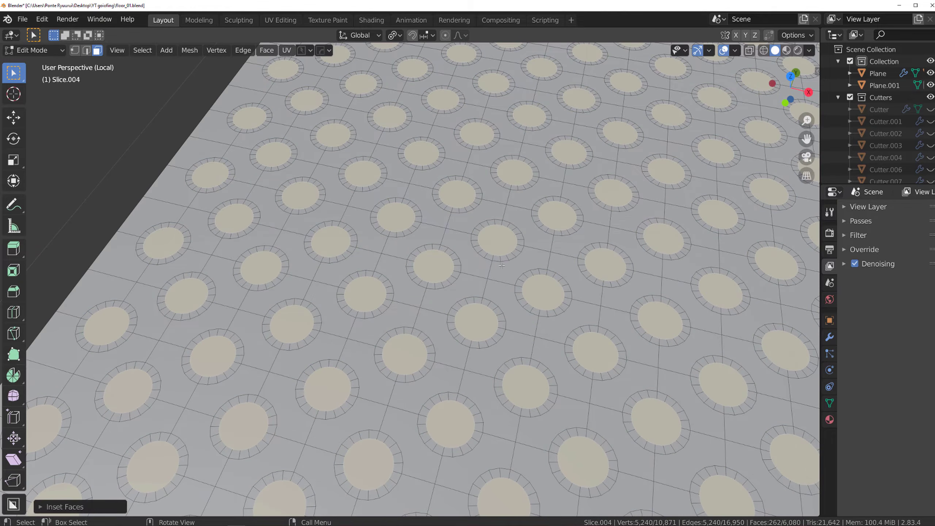
{"action": "key", "text": "g"}
{"action": "key", "text": "z"}
{"action": "left_click", "coordinate": [502, 253]}
Step: Add a HOps bevel of 0.010 with 3 segments and a 30° angle to the studded panel, plus a Weighted Normal modifier with Keep Sharp
{"action": "key", "text": "Tab"}
{"action": "scroll", "coordinate": [510, 165], "scroll_direction": "down", "scroll_amount": 5}
{"action": "key", "text": "q"}
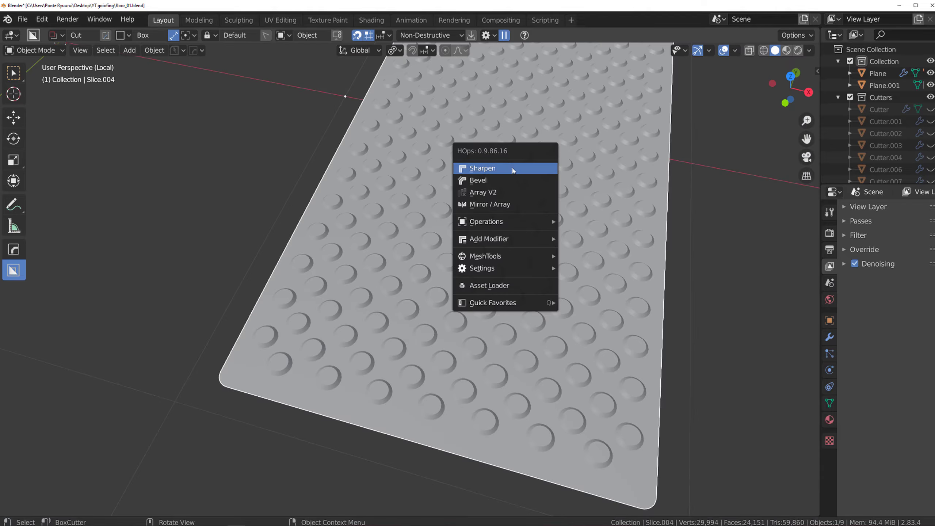
{"action": "left_click", "coordinate": [511, 180]}
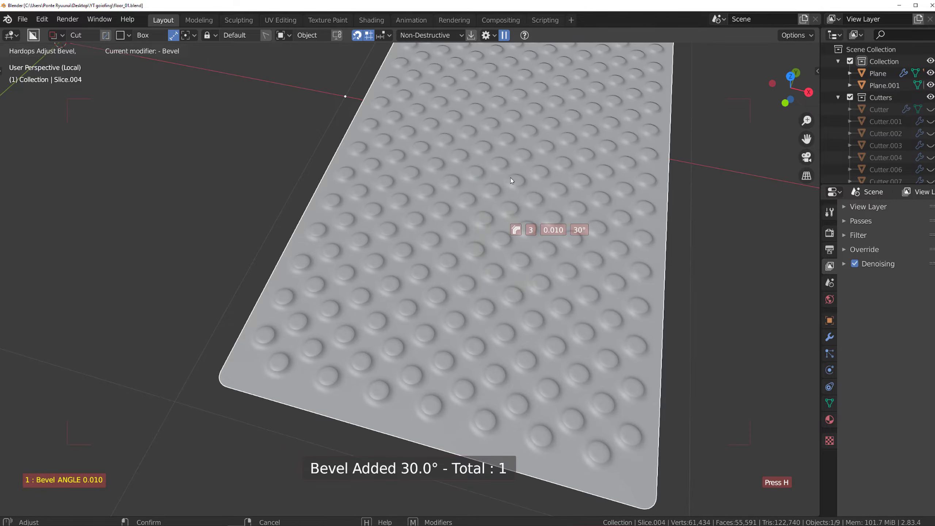
{"action": "left_click", "coordinate": [511, 180]}
{"action": "key", "text": "q"}
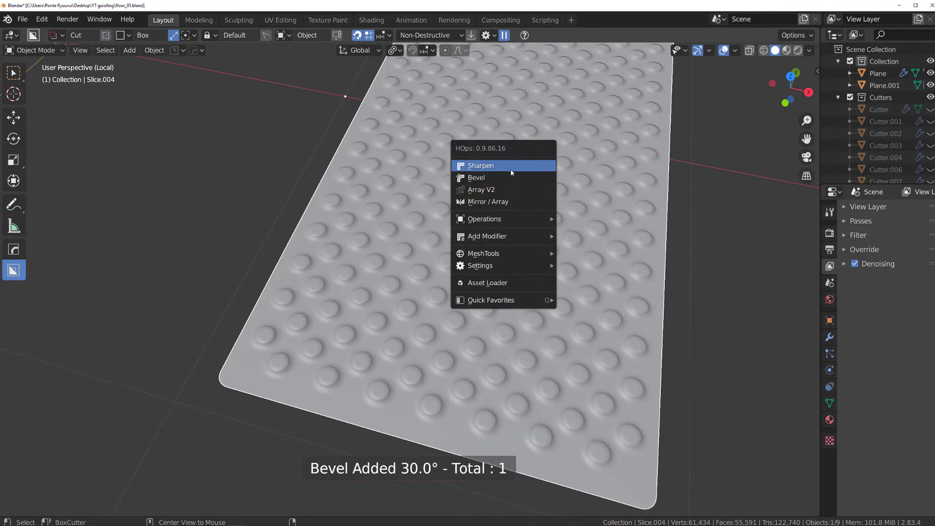
{"action": "left_click", "coordinate": [511, 166]}
{"action": "key", "text": "KP_Divide"}
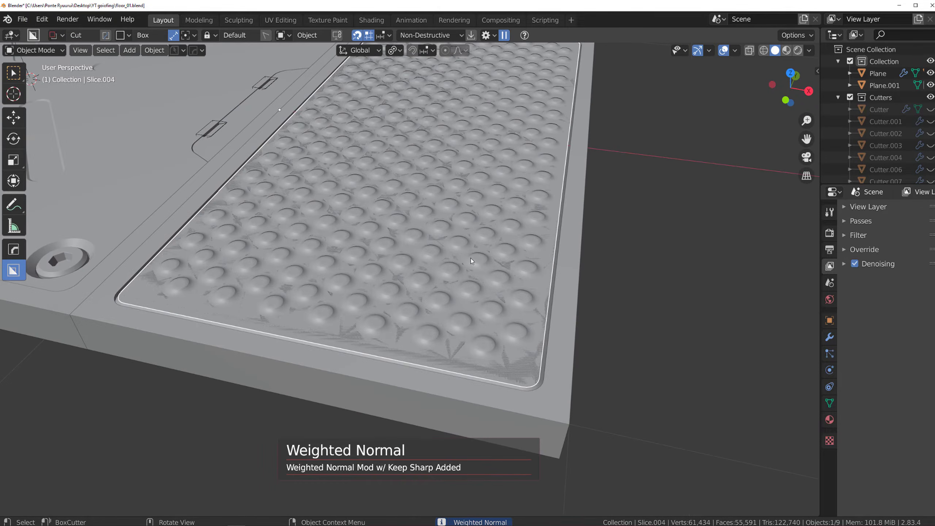
{"action": "key", "text": "KP_Divide"}
{"action": "key", "text": "KP_Divide"}
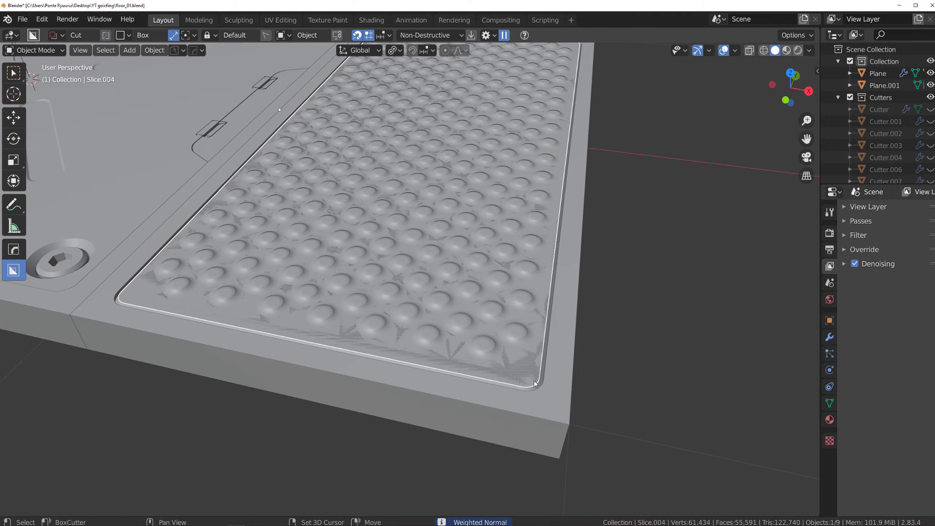
{"action": "left_click", "coordinate": [536, 387]}
{"action": "key", "text": "KP_Divide"}
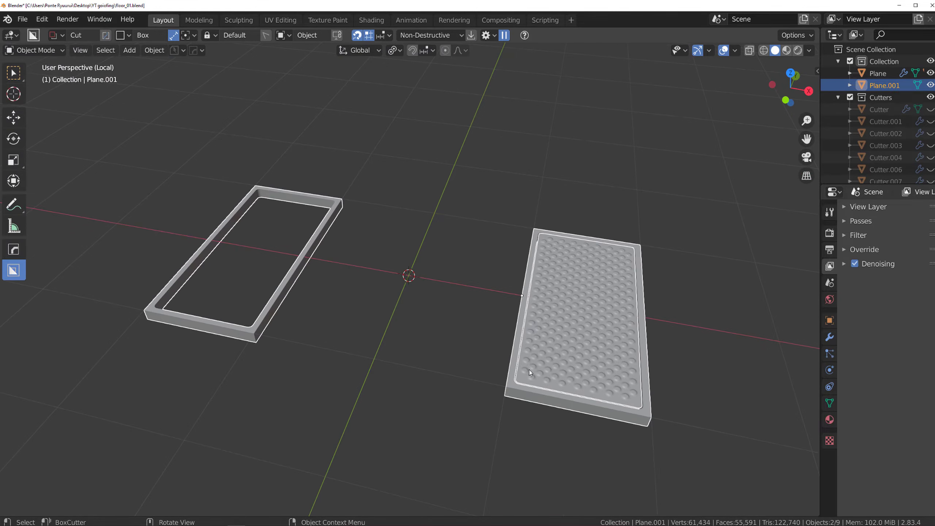
{"action": "left_click", "coordinate": [520, 390]}
{"action": "key", "text": "KP_Divide"}
{"action": "key", "text": "KP_Divide"}
{"action": "scroll", "coordinate": [508, 326], "scroll_direction": "up", "scroll_amount": 2}
{"action": "middle_click_drag", "start_coordinate": [552, 336], "coordinate": [378, 293], "text": "shift"}
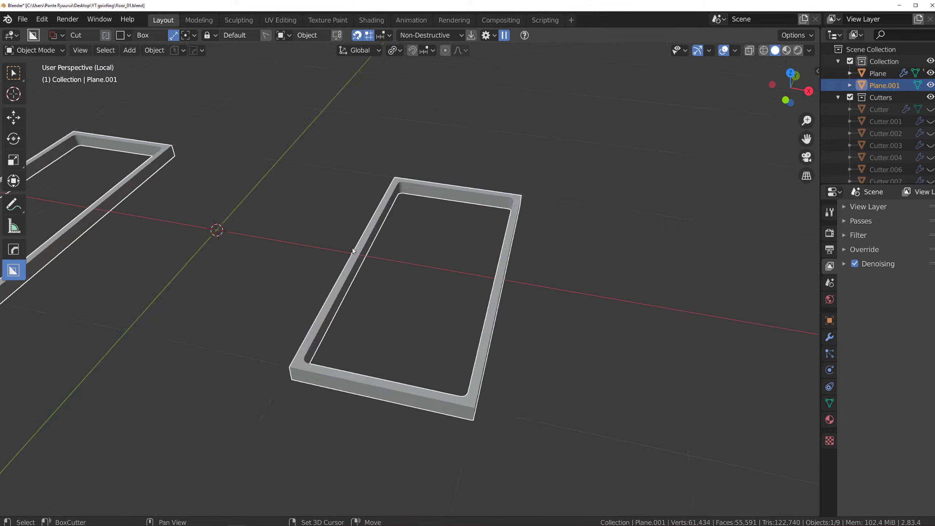
{"action": "key", "text": "KP_Divide"}
Step: Isolate the rounded block beneath the studded panel and open its mesh for editing
{"action": "left_click", "coordinate": [501, 383]}
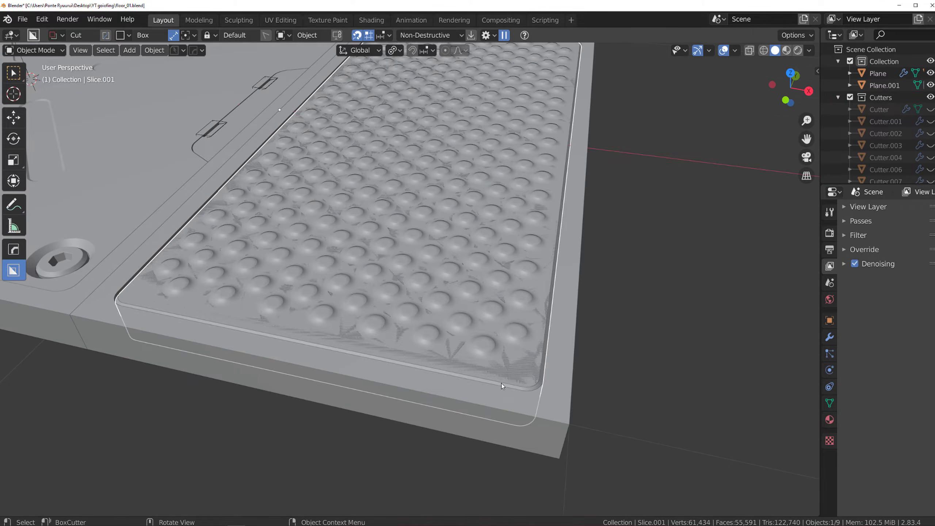
{"action": "key", "text": "KP_Divide"}
{"action": "middle_click_drag", "start_coordinate": [495, 331], "coordinate": [317, 259], "text": "shift"}
{"action": "scroll", "coordinate": [317, 258], "scroll_direction": "up", "scroll_amount": 5}
{"action": "key", "text": "Tab"}
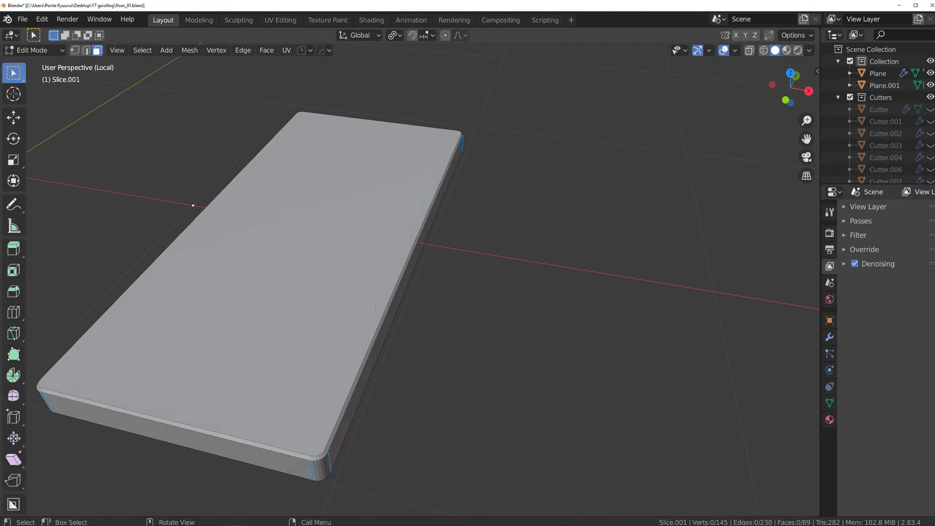
Step: Inset the block's large top face by a thin margin
{"action": "left_click", "coordinate": [334, 305]}
{"action": "middle_click_drag", "start_coordinate": [334, 305], "coordinate": [465, 274], "text": "shift"}
{"action": "scroll", "coordinate": [464, 275], "scroll_direction": "up", "scroll_amount": 2}
{"action": "key", "text": "i"}
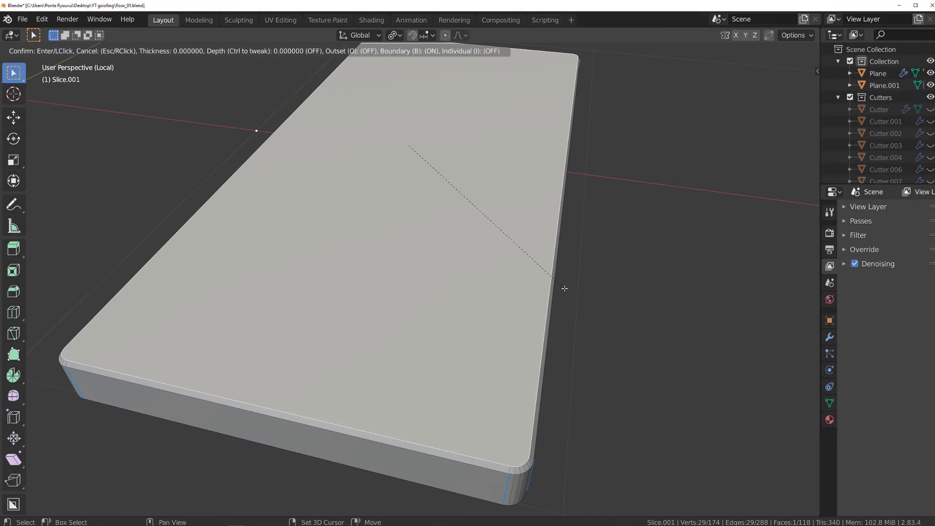
{"action": "left_click", "coordinate": [550, 282]}
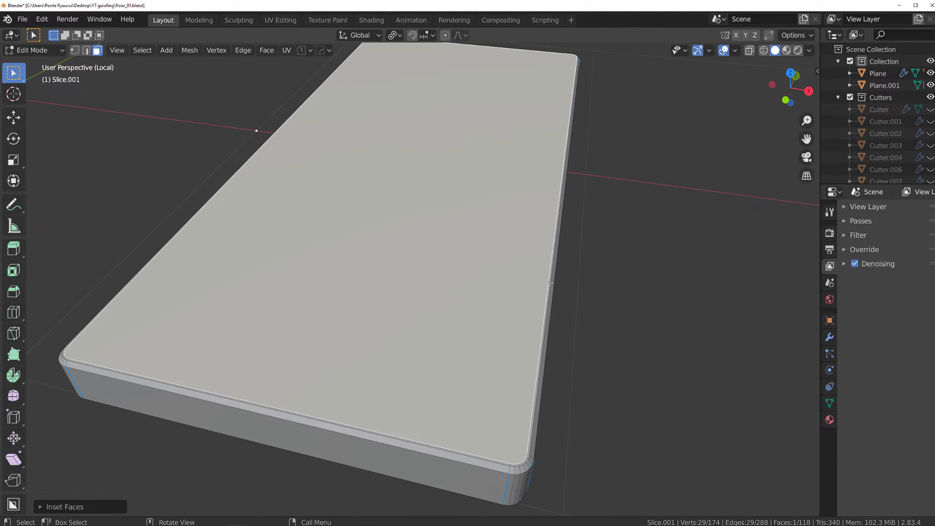
Step: Extrude the inset top face slightly downward into the block and scale it
{"action": "key", "text": "e"}
{"action": "left_click", "coordinate": [614, 319]}
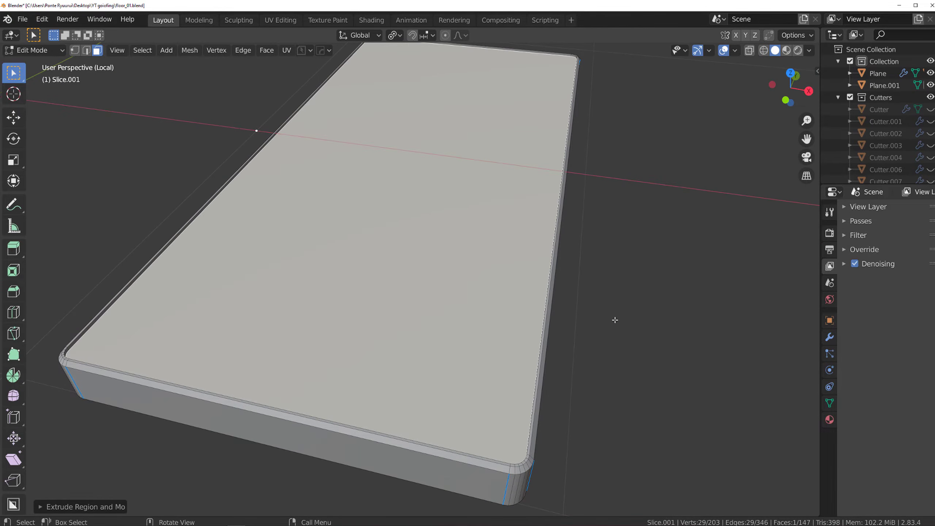
{"action": "key", "text": "s"}
{"action": "left_click", "coordinate": [583, 313]}
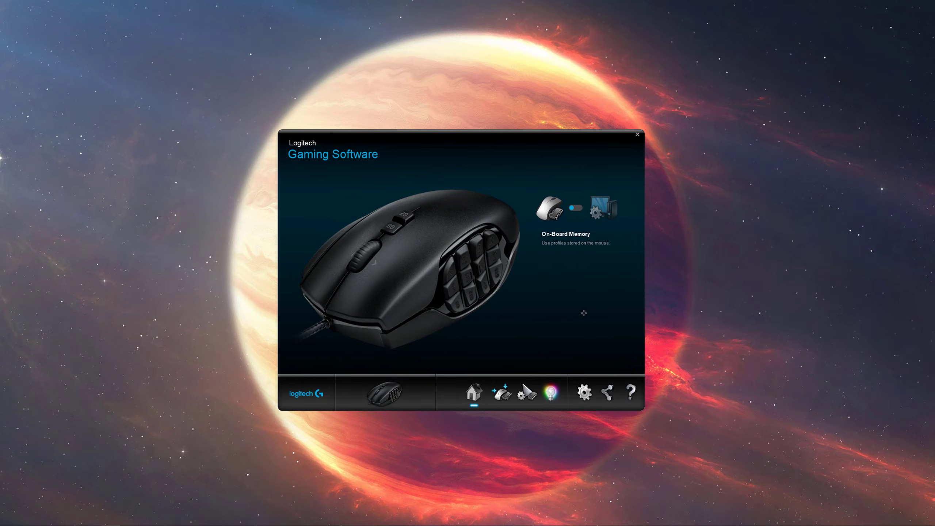
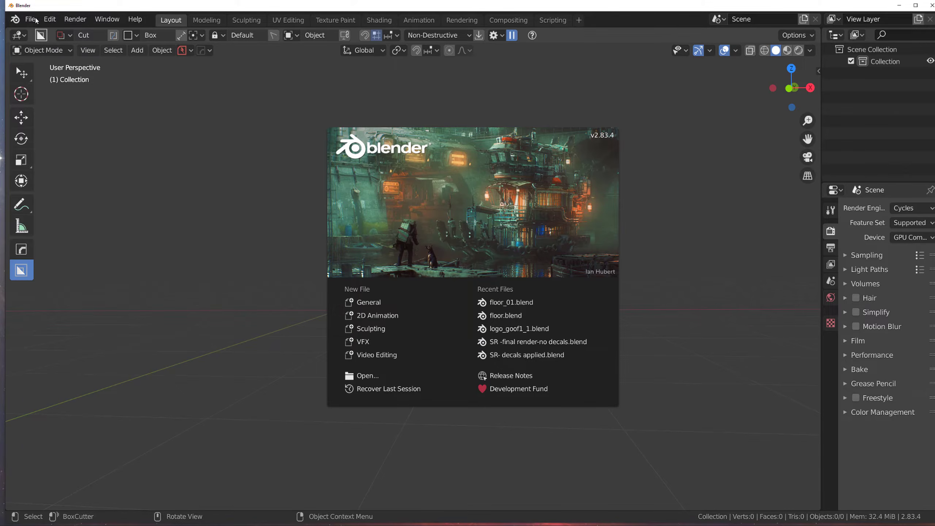
Step: Reopen floor_01.blend, load its newer autosave and have the recovered scene as floor_02.blend
{"action": "key", "text": "Escape"}
{"action": "key", "text": "ctrl+a"}
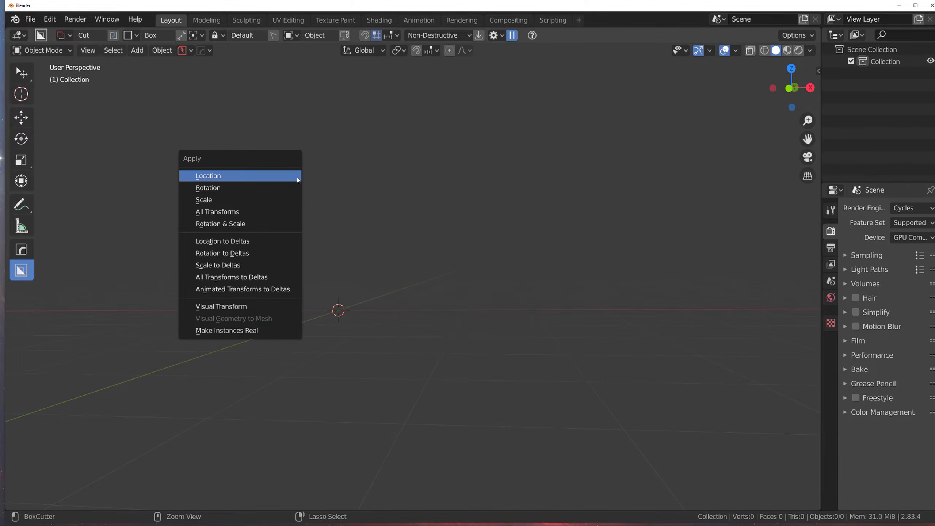
{"action": "key", "text": "ctrl+s"}
{"action": "left_click", "coordinate": [313, 123]}
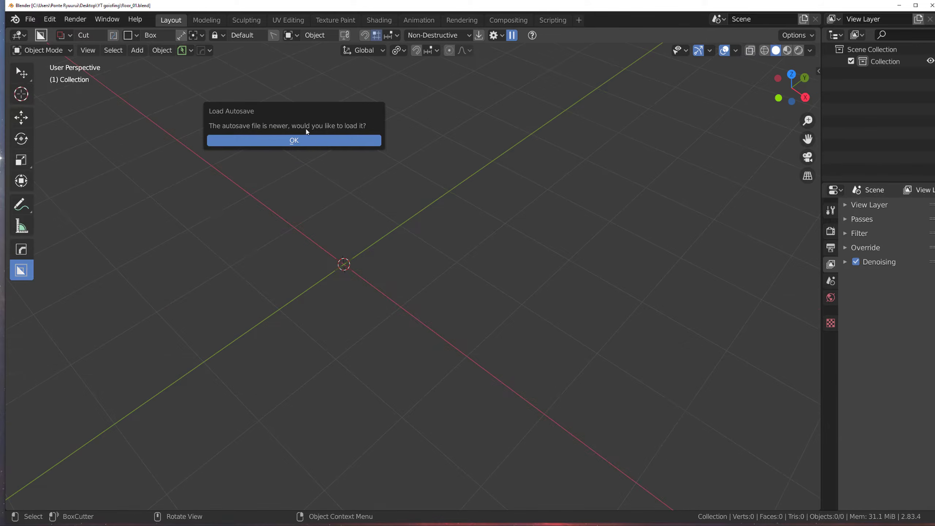
{"action": "left_click", "coordinate": [313, 139]}
{"action": "middle_click_drag", "start_coordinate": [379, 282], "coordinate": [322, 256], "text": "shift"}
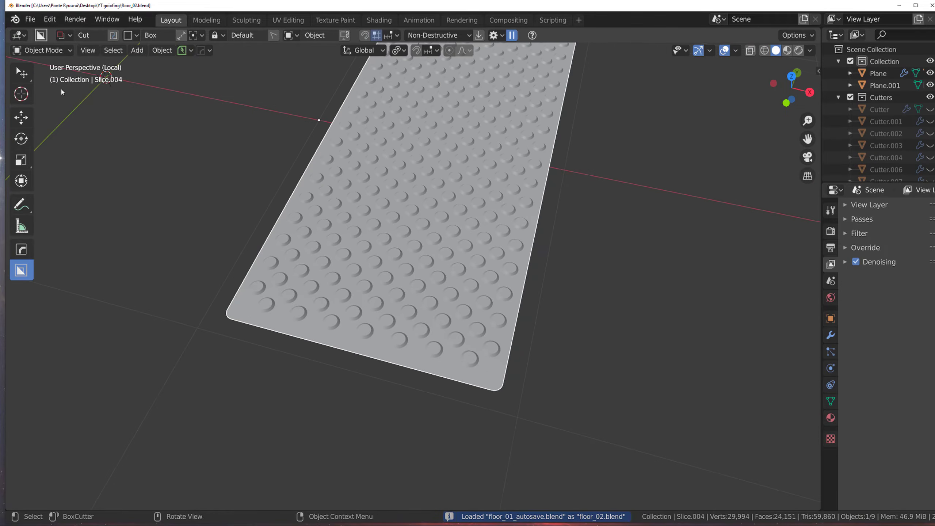
{"action": "left_click_drag", "start_coordinate": [4, 30], "coordinate": [0, 29]}
{"action": "scroll", "coordinate": [366, 199], "scroll_direction": "up", "scroll_amount": 3}
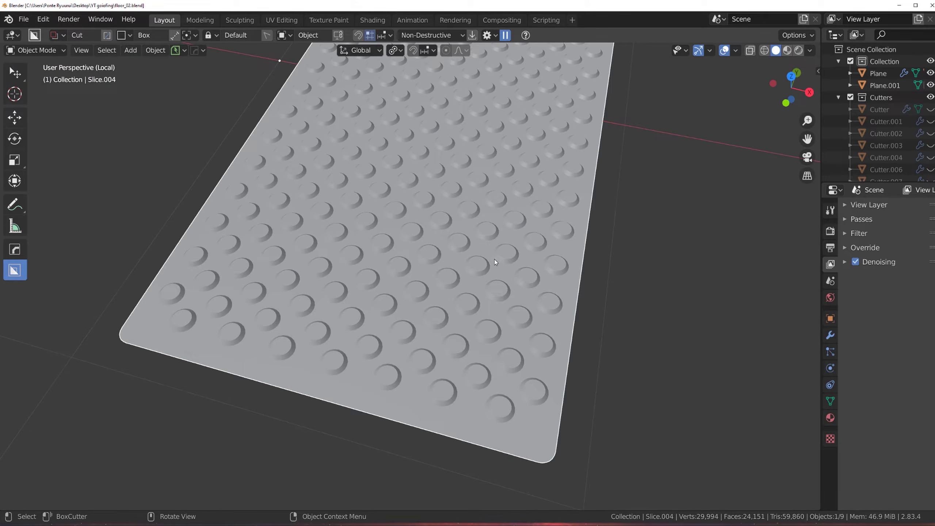
Step: Add a 30° HOps bevel to the studded panel and sharpen it with a Weighted Normal modifier using Keep Sharp
{"action": "key", "text": "q"}
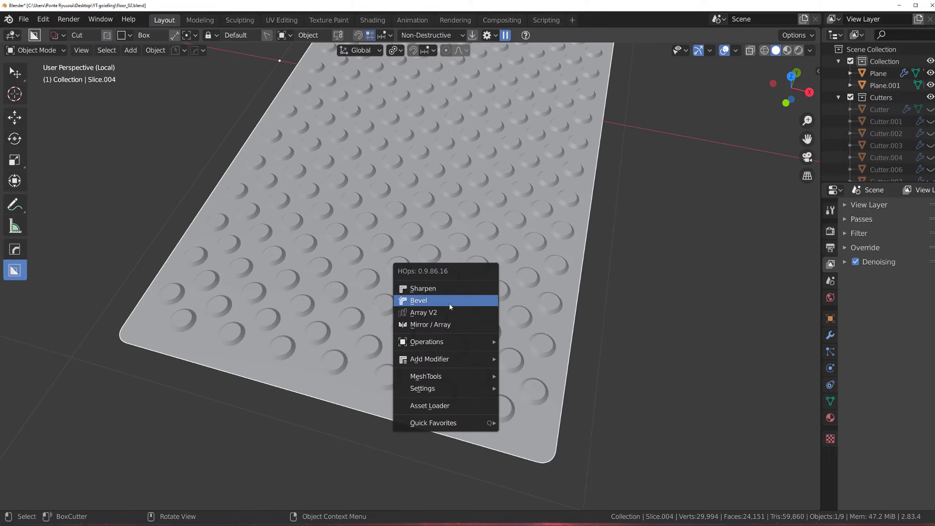
{"action": "left_click", "coordinate": [450, 306]}
{"action": "left_click", "coordinate": [450, 307]}
{"action": "key", "text": "q"}
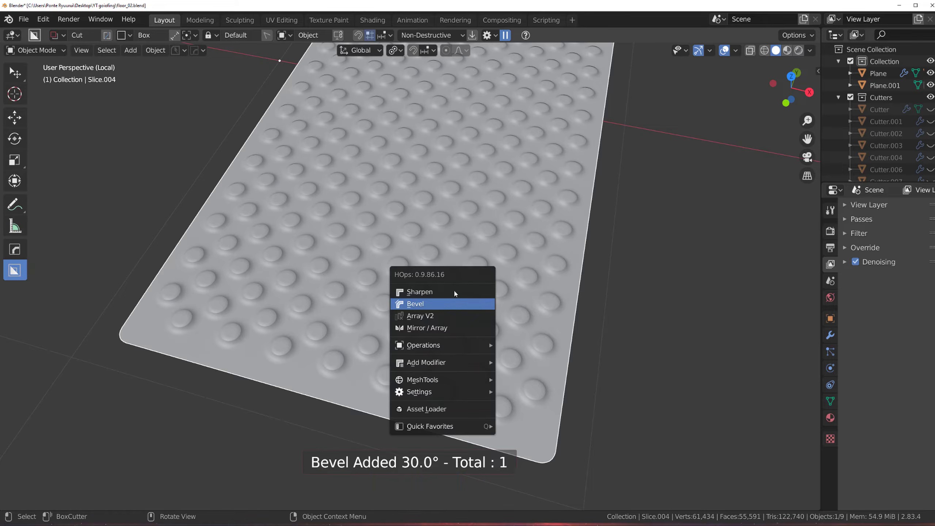
{"action": "left_click", "coordinate": [454, 285]}
{"action": "scroll", "coordinate": [461, 296], "scroll_direction": "up", "scroll_amount": 3}
{"action": "scroll", "coordinate": [461, 295], "scroll_direction": "up", "scroll_amount": 3}
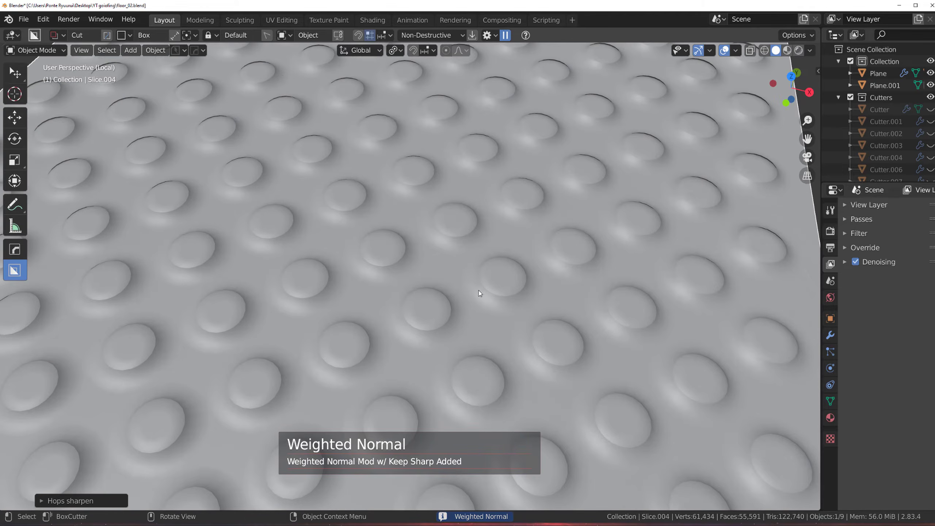
Step: Adjust the studded panel's bevel to a width of 0.001 with 3 segments and a 0.70 profile
{"action": "key", "text": "q"}
{"action": "left_click", "coordinate": [473, 252]}
{"action": "key", "text": "t"}
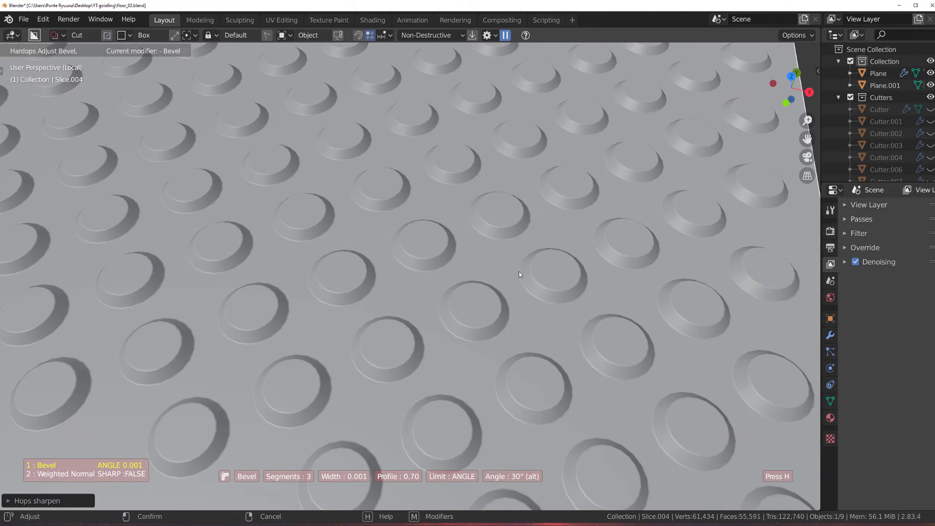
{"action": "left_click", "coordinate": [518, 272]}
{"action": "scroll", "coordinate": [494, 287], "scroll_direction": "down", "scroll_amount": 6}
{"action": "scroll", "coordinate": [490, 287], "scroll_direction": "down", "scroll_amount": 2}
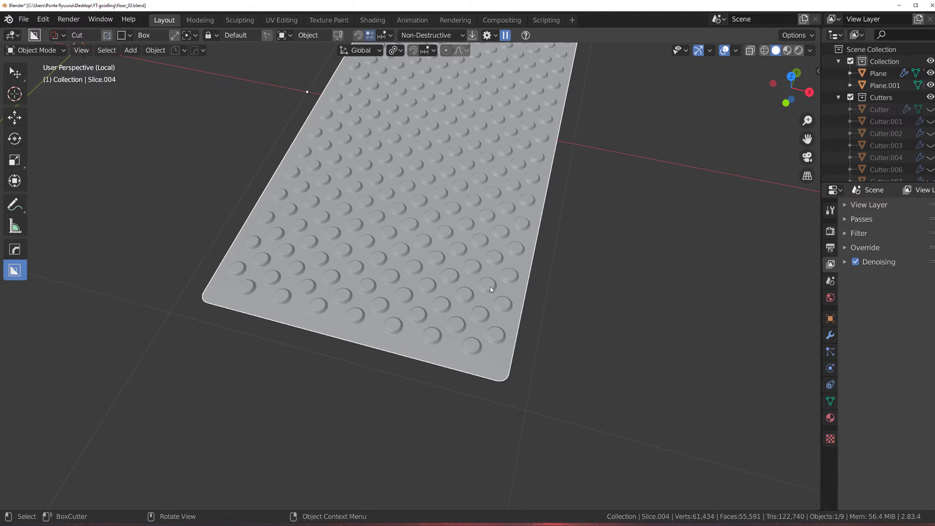
Step: Leave the panel's local view, isolate the rounded block beneath it and open the block's mesh for editing
{"action": "key", "text": "KP_Divide"}
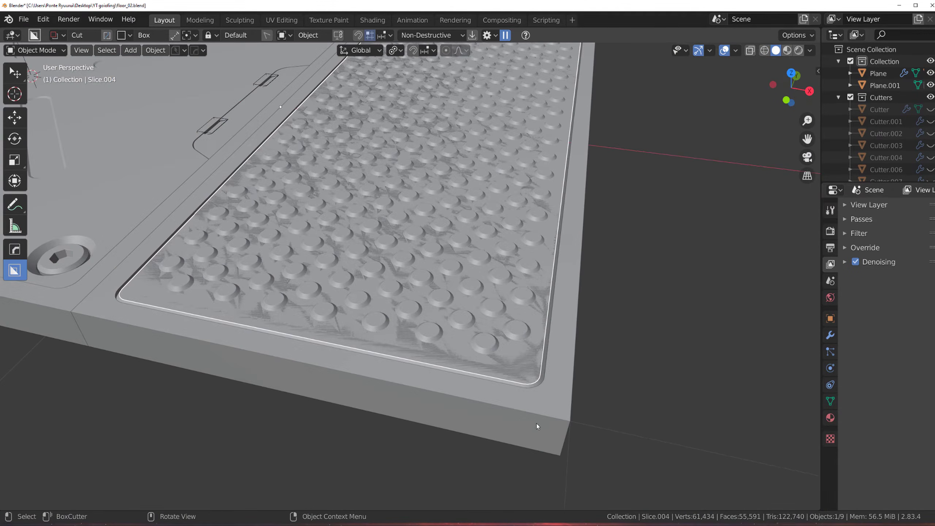
{"action": "left_click", "coordinate": [523, 387]}
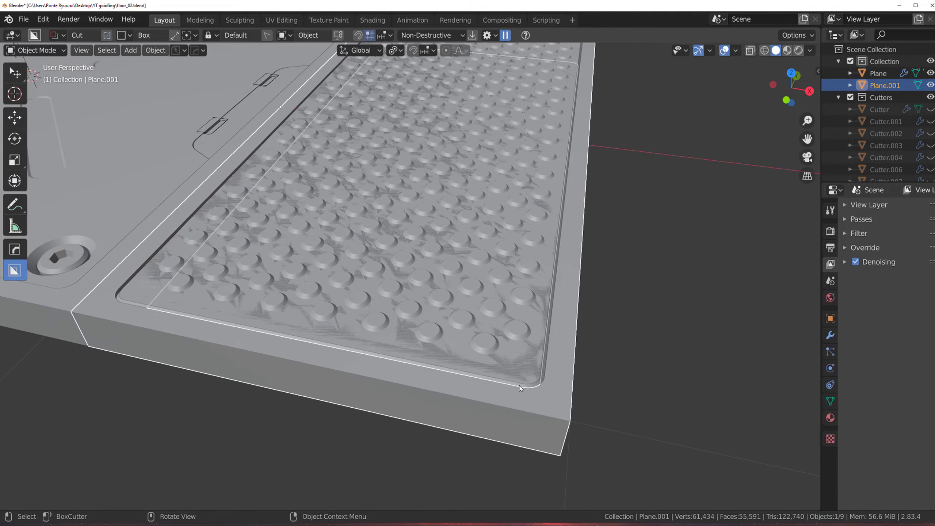
{"action": "key", "text": "KP_Divide"}
{"action": "key", "text": "KP_Divide"}
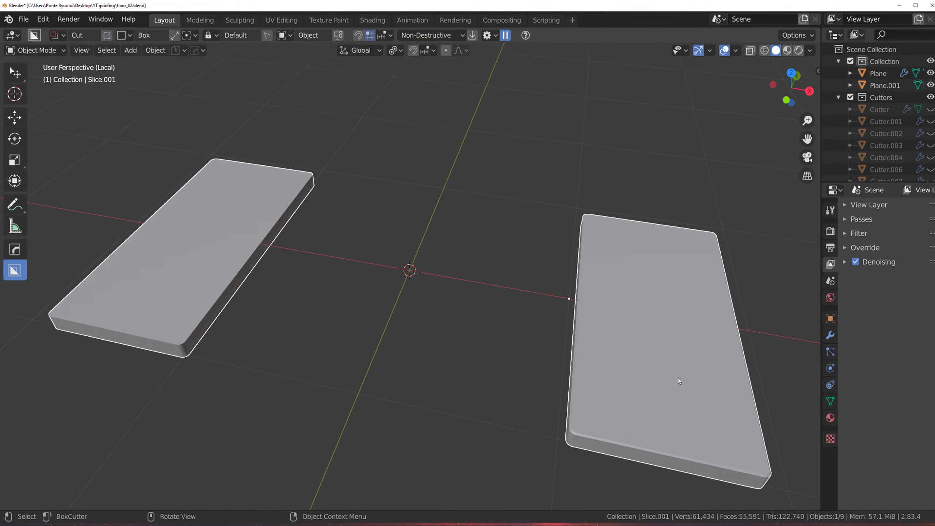
{"action": "key", "text": "Tab"}
{"action": "scroll", "coordinate": [446, 314], "scroll_direction": "up", "scroll_amount": 5}
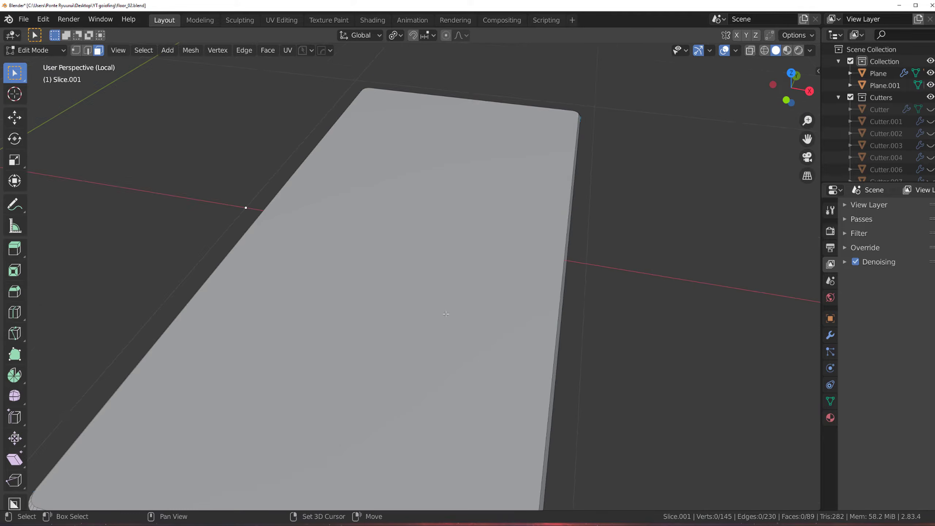
Step: Inset the block's large top face by a thin margin
{"action": "middle_click_drag", "start_coordinate": [446, 314], "coordinate": [431, 217], "text": "shift"}
{"action": "left_click", "coordinate": [369, 328]}
{"action": "key", "text": "i"}
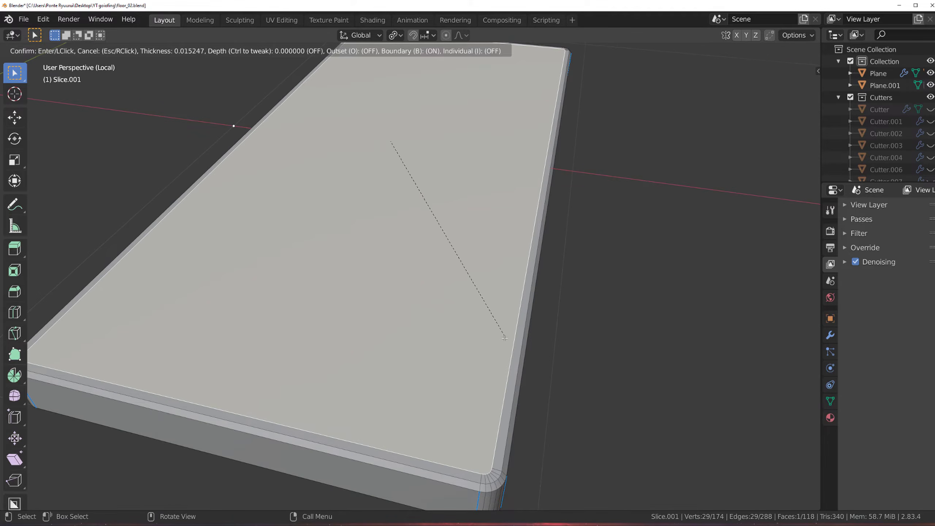
{"action": "left_click", "coordinate": [523, 348]}
Step: Extrude the block's inset top face slightly downward, scale it a little and leave mesh editing
{"action": "key", "text": "e"}
{"action": "left_click", "coordinate": [522, 377]}
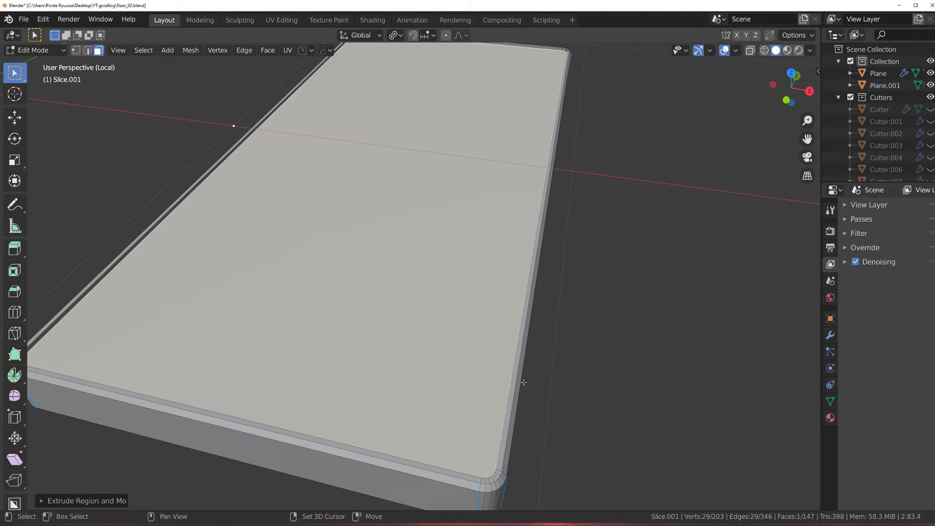
{"action": "key", "text": "s"}
{"action": "left_click", "coordinate": [581, 360]}
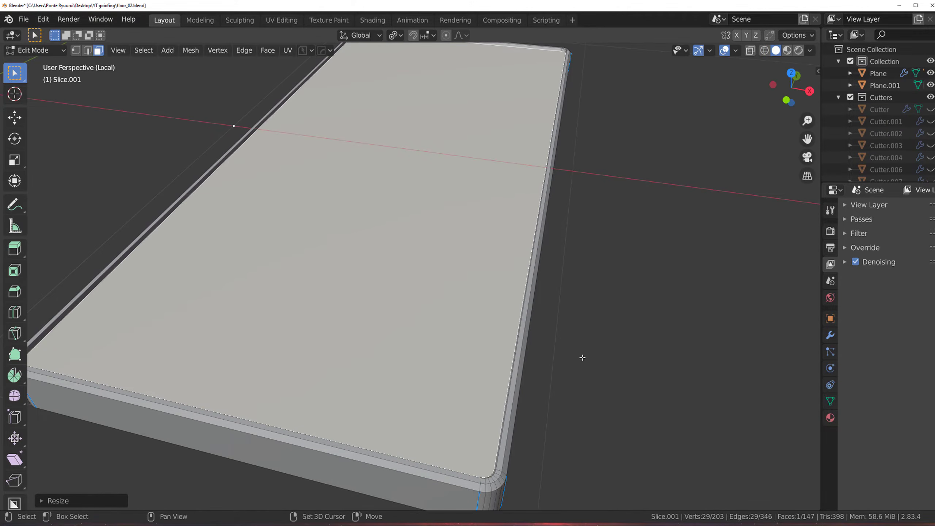
{"action": "key", "text": "Tab"}
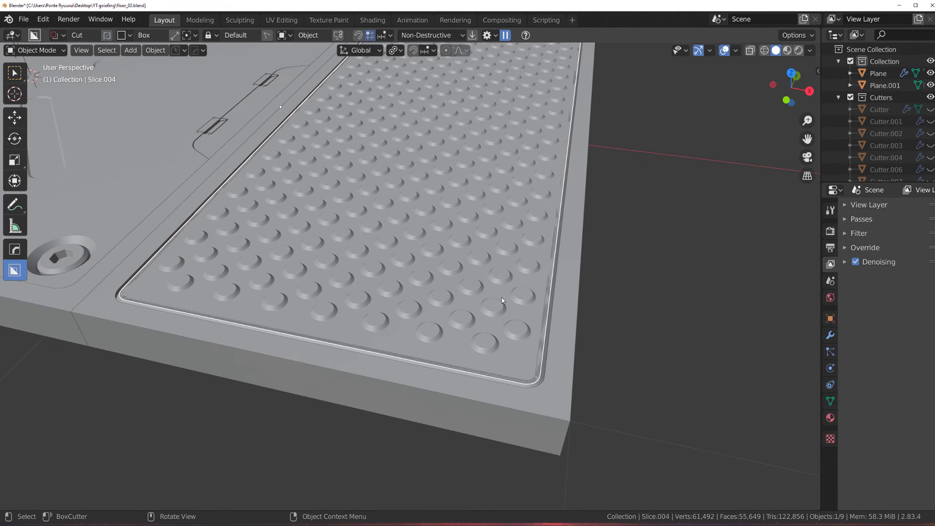
Step: Scale the studded panel uniformly to about 0.995 so it sits inside the recess
{"action": "scroll", "coordinate": [516, 302], "scroll_direction": "up", "scroll_amount": 3}
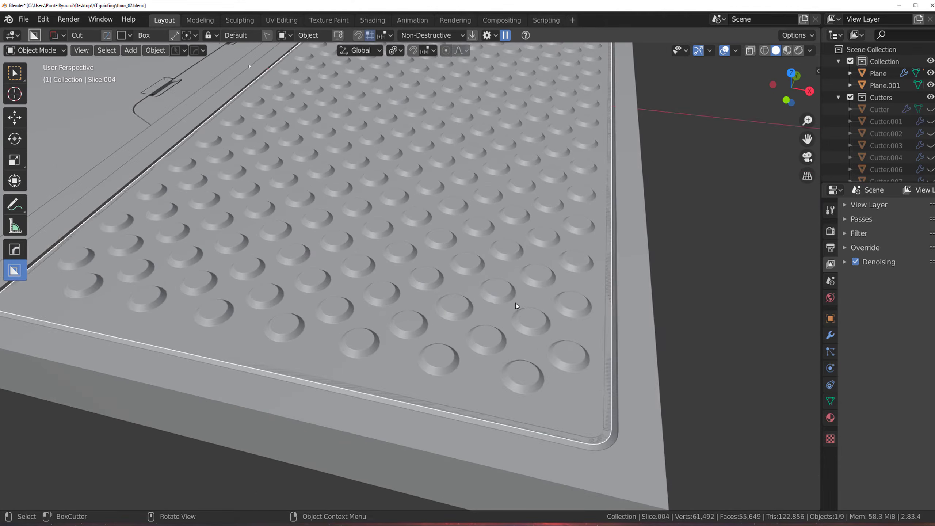
{"action": "scroll", "coordinate": [547, 316], "scroll_direction": "up", "scroll_amount": 1}
{"action": "middle_click_drag", "start_coordinate": [548, 317], "coordinate": [439, 276], "text": "shift"}
{"action": "key", "text": "s"}
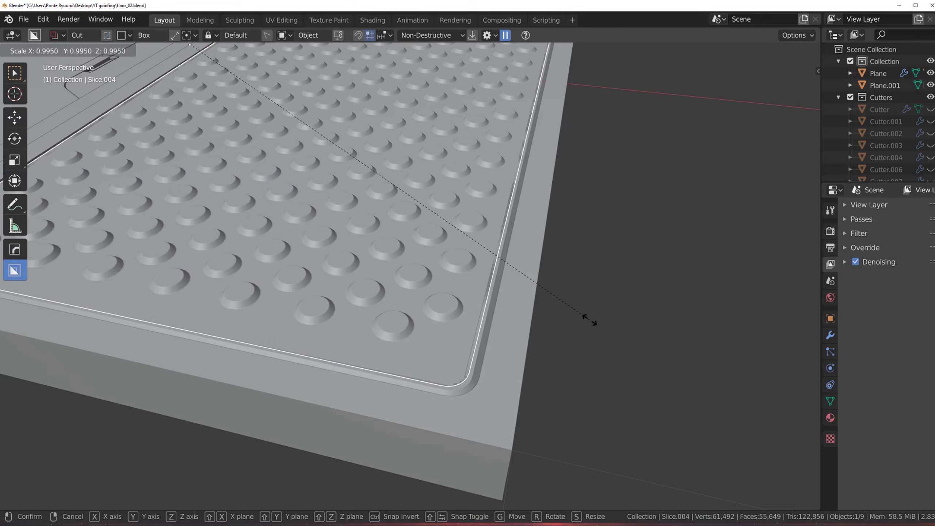
{"action": "left_click", "coordinate": [588, 319]}
Step: Move the studded panel slightly down along the global Z axis into its recess
{"action": "key", "text": "KP_7"}
{"action": "middle_click_drag", "start_coordinate": [539, 224], "coordinate": [520, 269]}
{"action": "key", "text": "g"}
{"action": "key", "text": "z"}
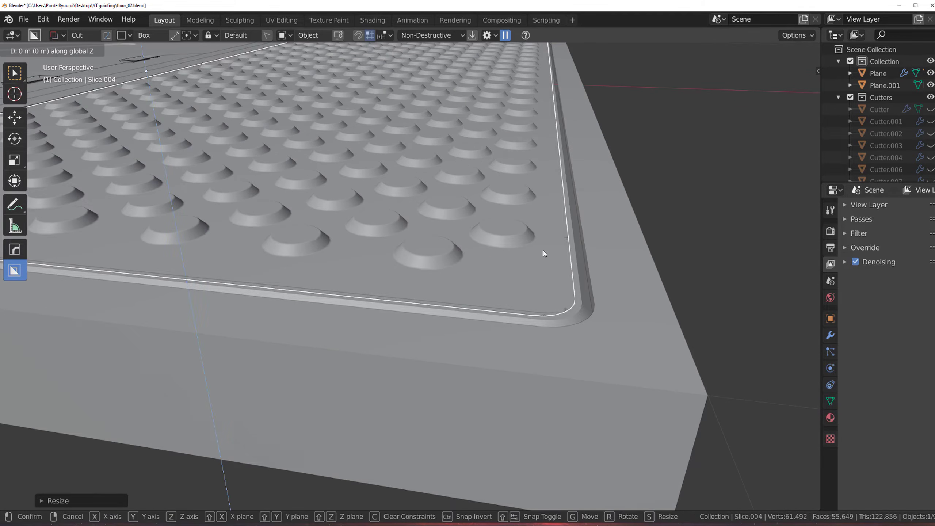
{"action": "left_click", "coordinate": [546, 268]}
{"action": "scroll", "coordinate": [516, 286], "scroll_direction": "down", "scroll_amount": 3}
Step: From the top view, cut a box notch about 0.072 by 0.032 into the studded panel's short edge near the rounded corner
{"action": "key", "text": "KP_7"}
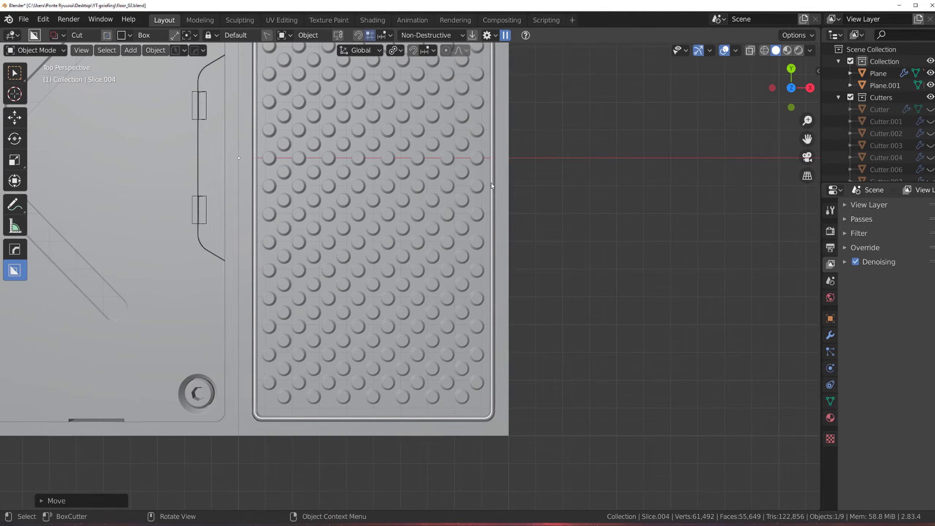
{"action": "left_click", "coordinate": [596, 198]}
{"action": "middle_click_drag", "start_coordinate": [468, 265], "coordinate": [435, 163]}
{"action": "scroll", "coordinate": [435, 164], "scroll_direction": "up", "scroll_amount": 7}
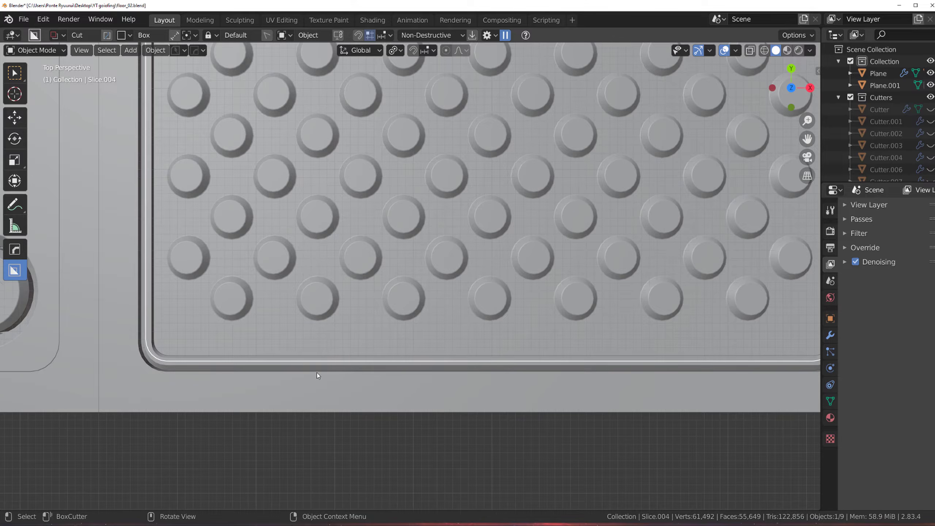
{"action": "key", "text": "d"}
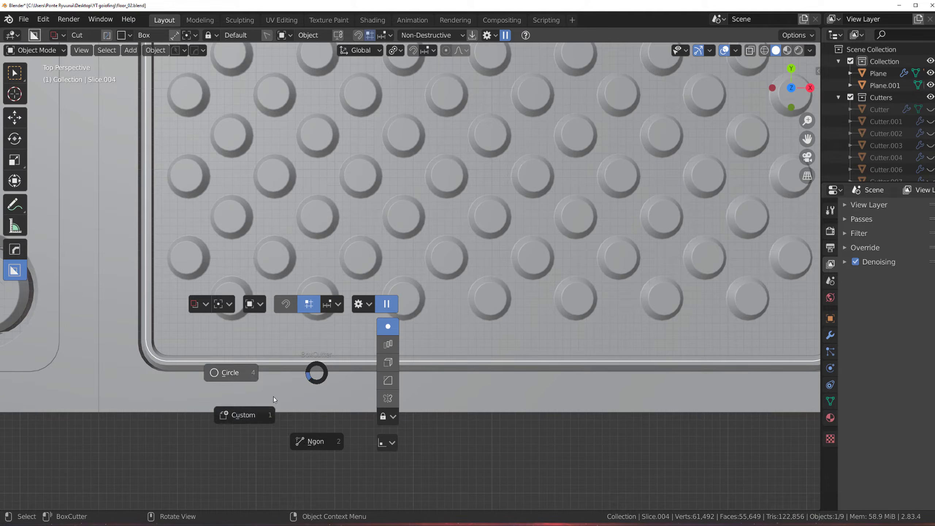
{"action": "key", "text": "Escape"}
{"action": "left_click_drag", "start_coordinate": [271, 353], "coordinate": [328, 379]}
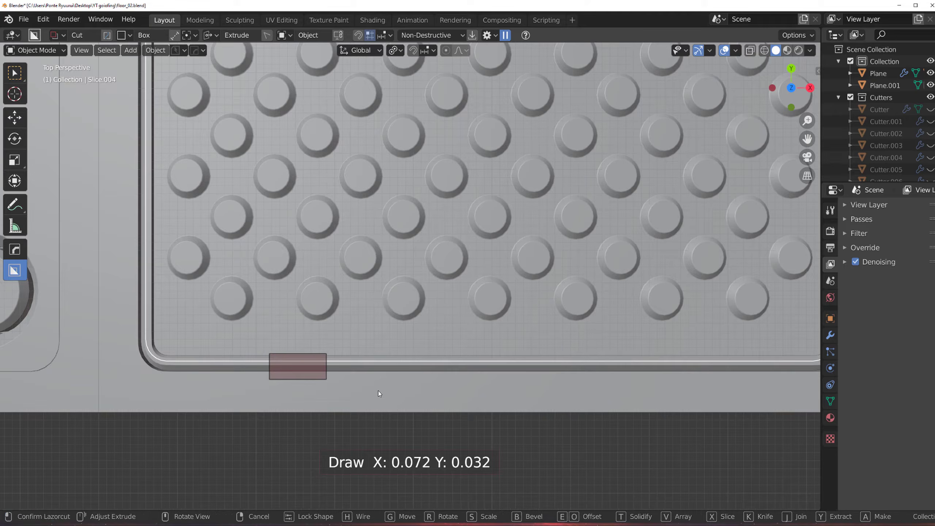
{"action": "left_click", "coordinate": [378, 390]}
{"action": "scroll", "coordinate": [392, 366], "scroll_direction": "down", "scroll_amount": 4}
{"action": "scroll", "coordinate": [377, 465], "scroll_direction": "up", "scroll_amount": 4}
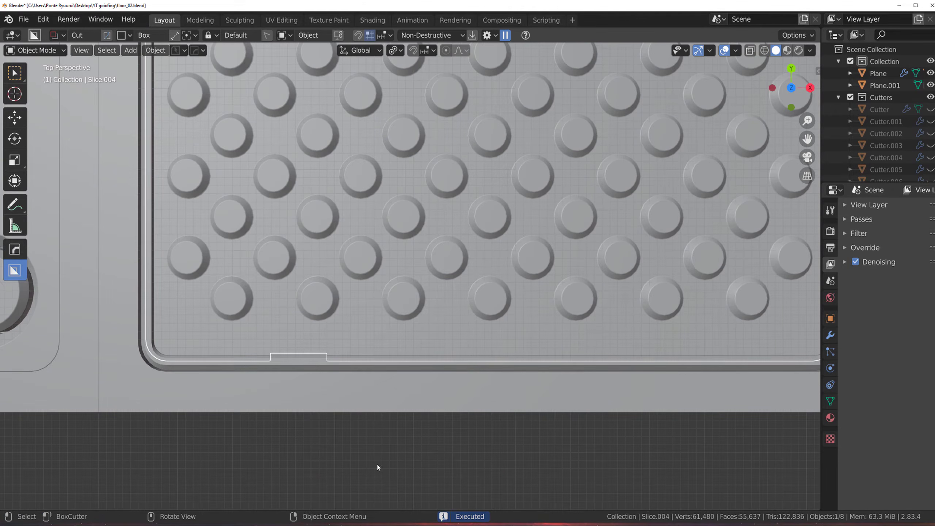
Step: Isolate the studded panel and view it from its underside
{"action": "middle_click_drag", "start_coordinate": [374, 450], "coordinate": [388, 271]}
{"action": "left_click", "coordinate": [350, 371]}
{"action": "key", "text": "KP_Divide"}
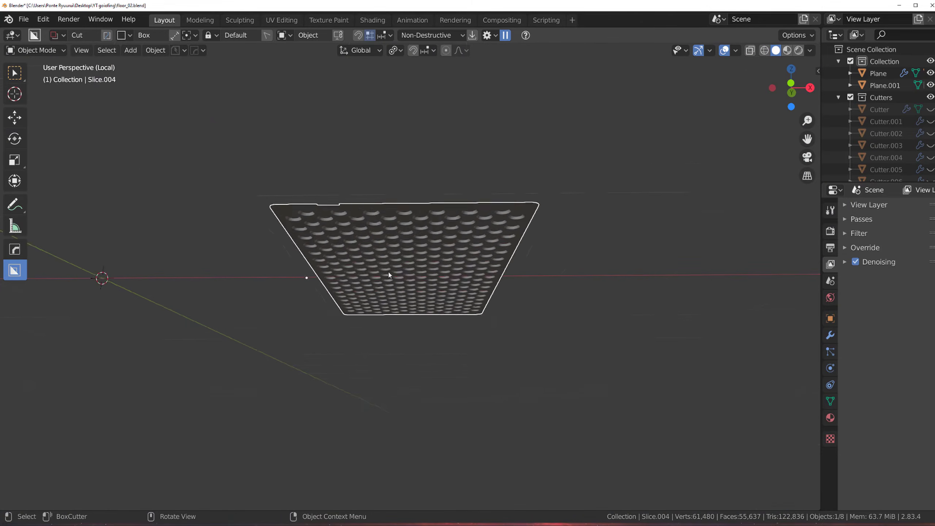
{"action": "scroll", "coordinate": [389, 272], "scroll_direction": "up", "scroll_amount": 2}
Step: In the panel's mesh, grow the stud-top selection and invert it so only the flat sheet around the studs is selected
{"action": "key", "text": "Tab"}
{"action": "left_click", "coordinate": [468, 215]}
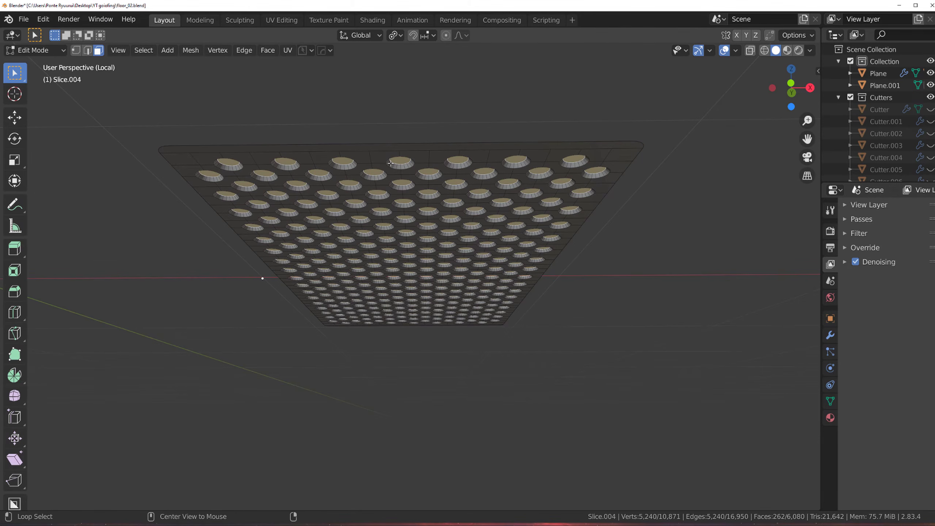
{"action": "key", "text": "alt"}
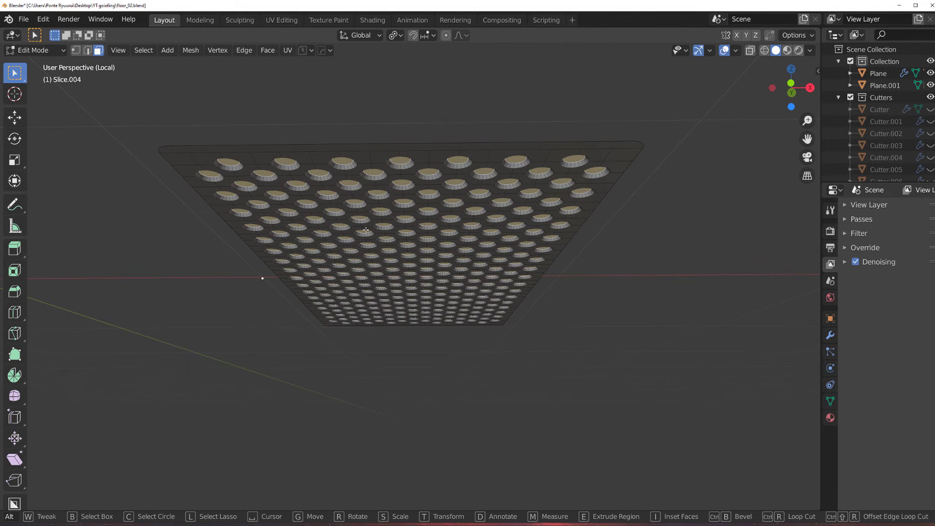
{"action": "middle_click_drag", "start_coordinate": [366, 230], "coordinate": [491, 227]}
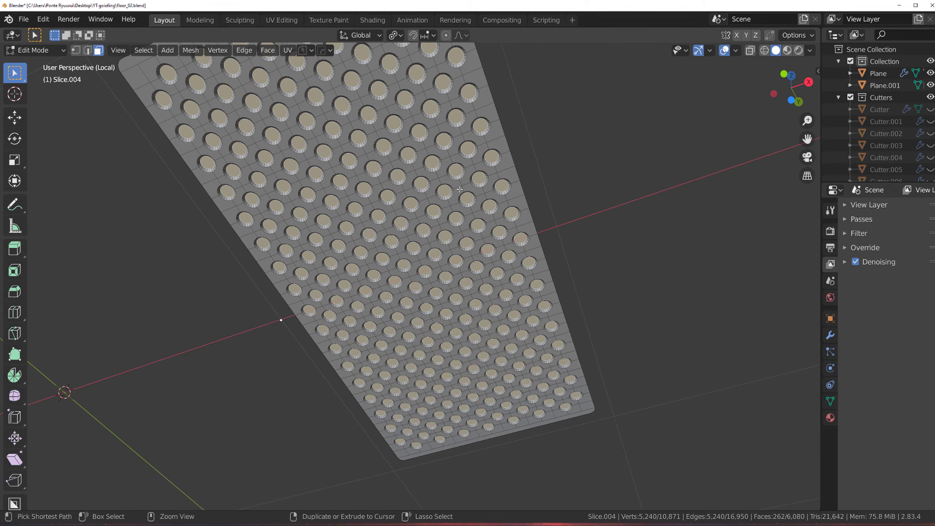
{"action": "key", "text": "ctrl+KP_Add"}
{"action": "key", "text": "ctrl+i"}
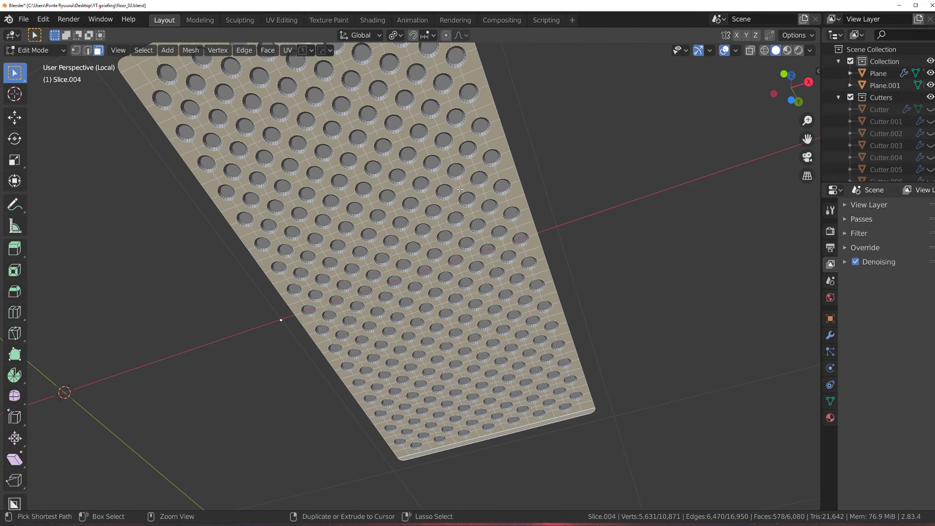
Step: Try to extrude the flat sheet faces a few millimetres along their normals and inspect the studs from above
{"action": "key", "text": "e"}
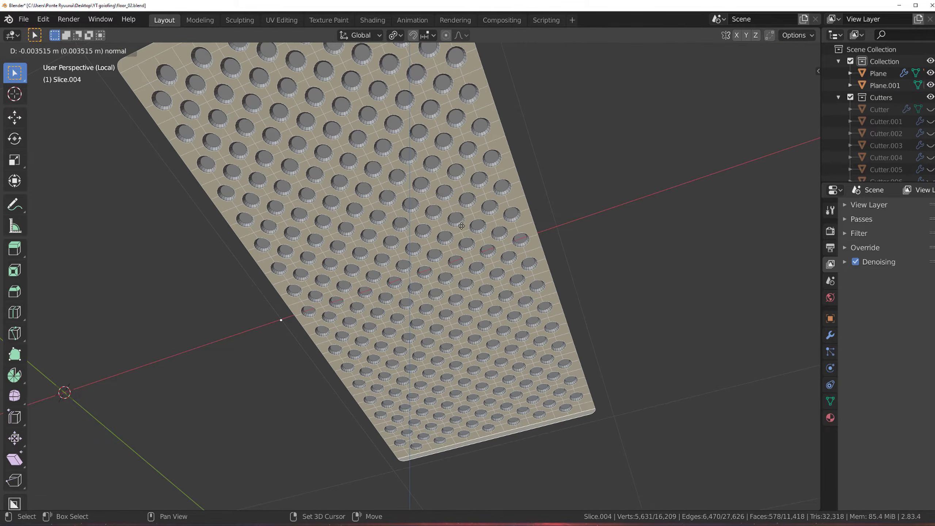
{"action": "left_click", "coordinate": [472, 232]}
{"action": "key", "text": "Tab"}
{"action": "left_click", "coordinate": [454, 202]}
{"action": "middle_click_drag", "start_coordinate": [455, 217], "coordinate": [493, 304]}
{"action": "scroll", "coordinate": [473, 257], "scroll_direction": "up", "scroll_amount": 2}
{"action": "middle_click_drag", "start_coordinate": [225, 295], "coordinate": [286, 296]}
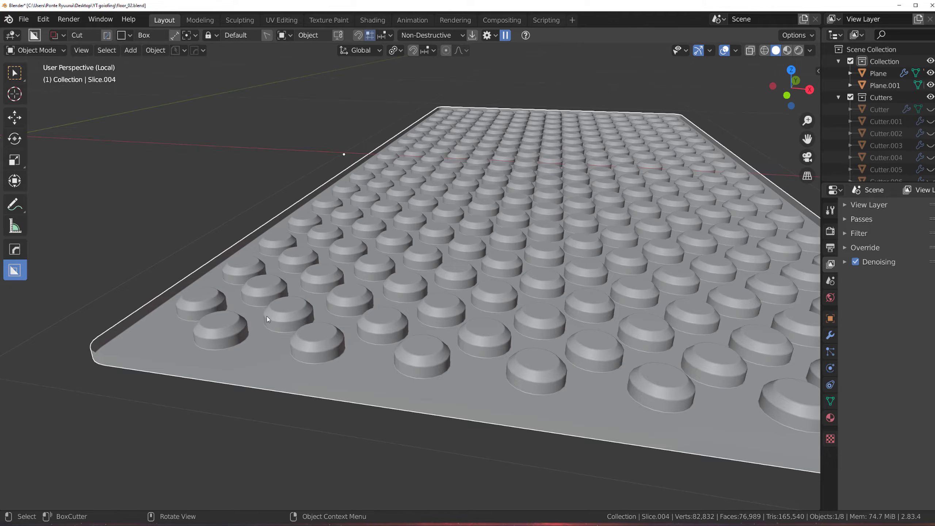
{"action": "scroll", "coordinate": [265, 315], "scroll_direction": "up", "scroll_amount": 2}
{"action": "middle_click_drag", "start_coordinate": [248, 334], "coordinate": [308, 312], "text": "shift"}
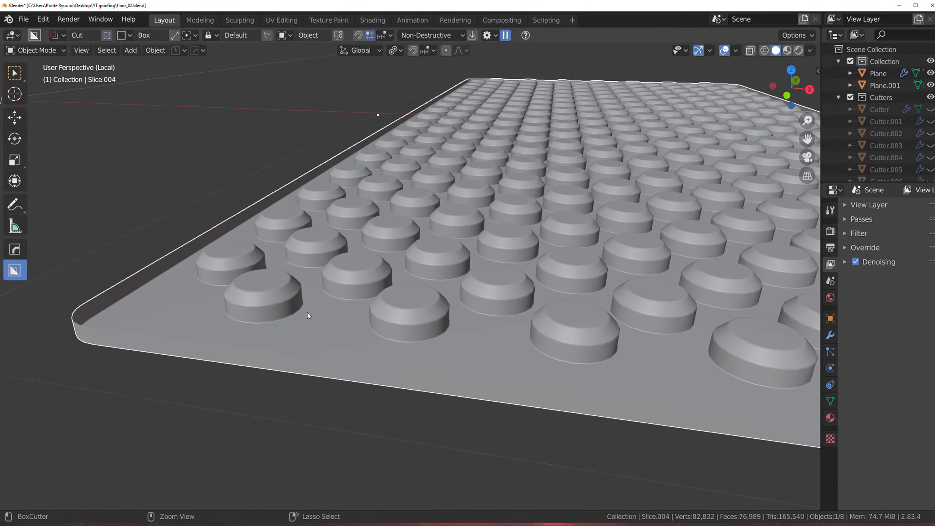
Step: Undo the extrusion of the sheet faces and return the panel to Object Mode
{"action": "key", "text": "Tab"}
{"action": "scroll", "coordinate": [308, 313], "scroll_direction": "down", "scroll_amount": 2}
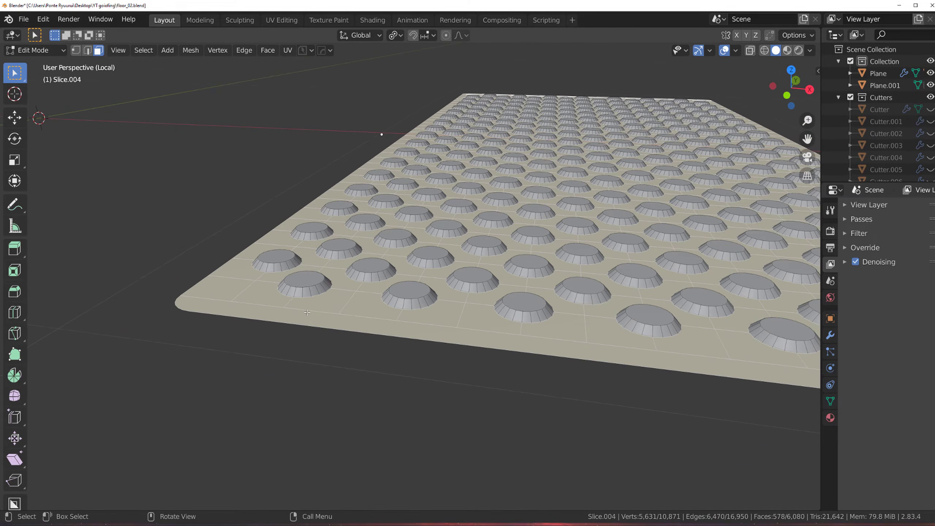
{"action": "key", "text": "ctrl+Tab"}
{"action": "left_click", "coordinate": [330, 207]}
Step: Add a Solidify modifier to the studded panel with a thickness of about 0.0056 m
{"action": "key", "text": "q"}
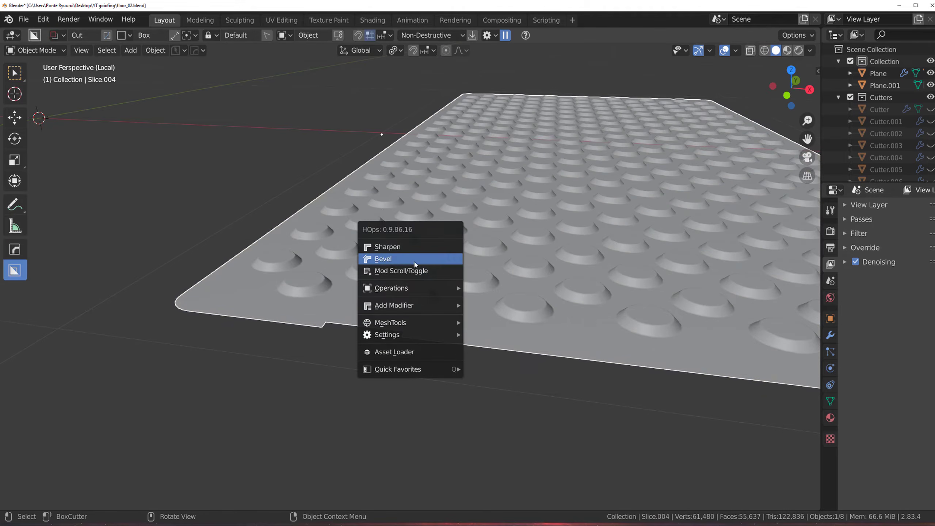
{"action": "mouse_move", "coordinate": [415, 305]}
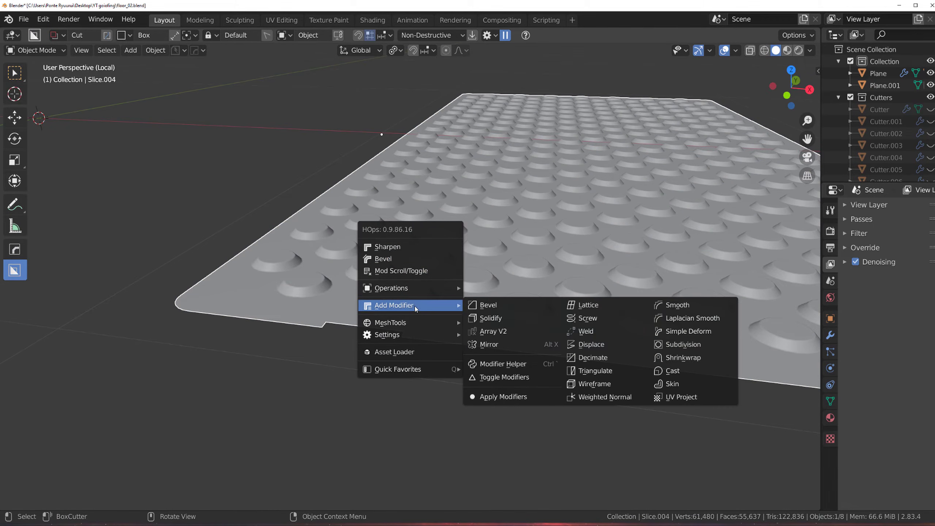
{"action": "left_click", "coordinate": [499, 319]}
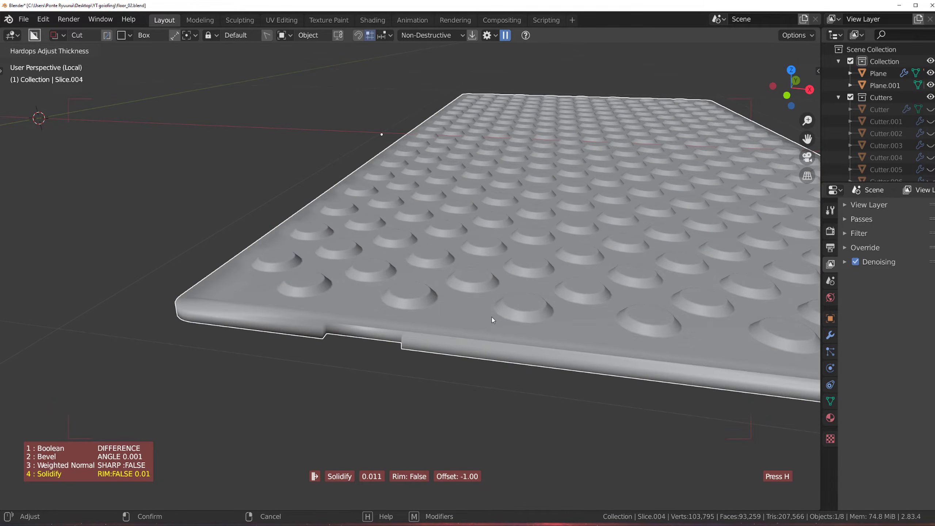
{"action": "left_click", "coordinate": [495, 321]}
Step: Move the Solidify modifier above Weighted Normal and Bevel in the studded panel's modifier stack
{"action": "key", "text": "ctrl+grave"}
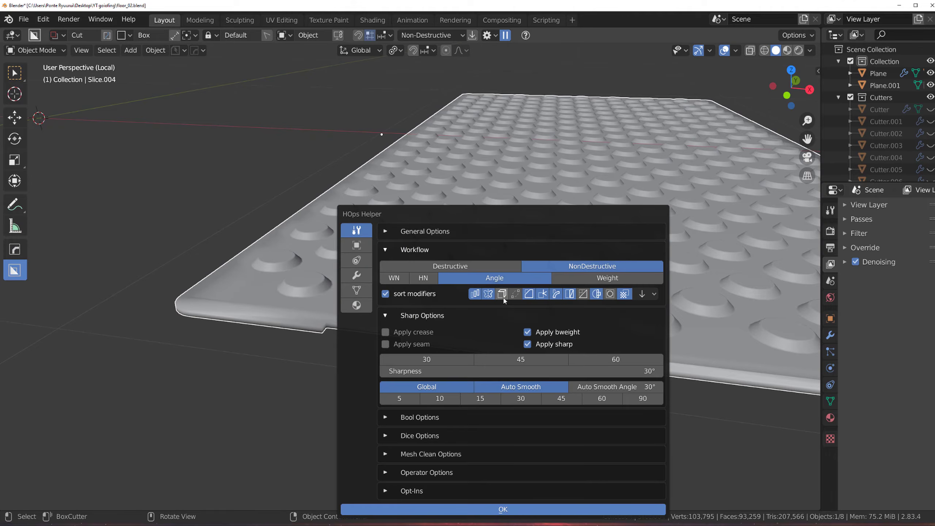
{"action": "left_click", "coordinate": [356, 275]}
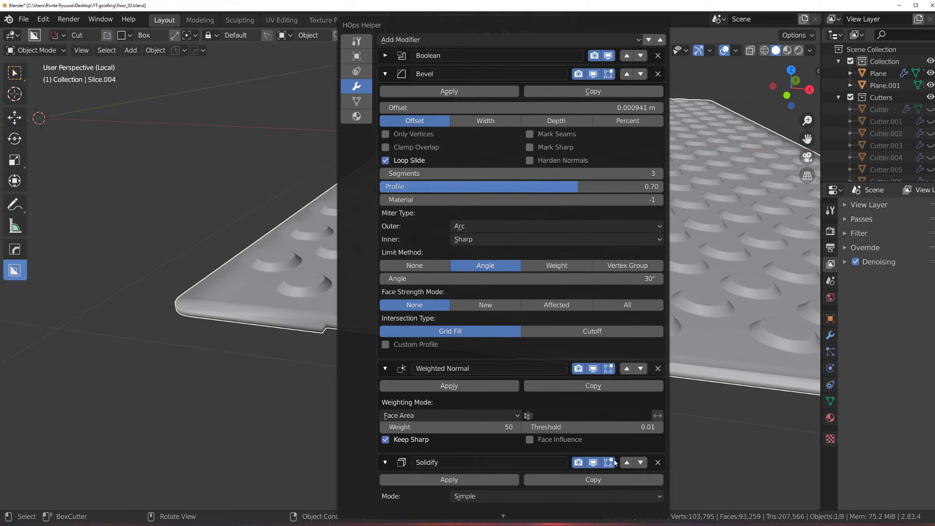
{"action": "left_click", "coordinate": [627, 463]}
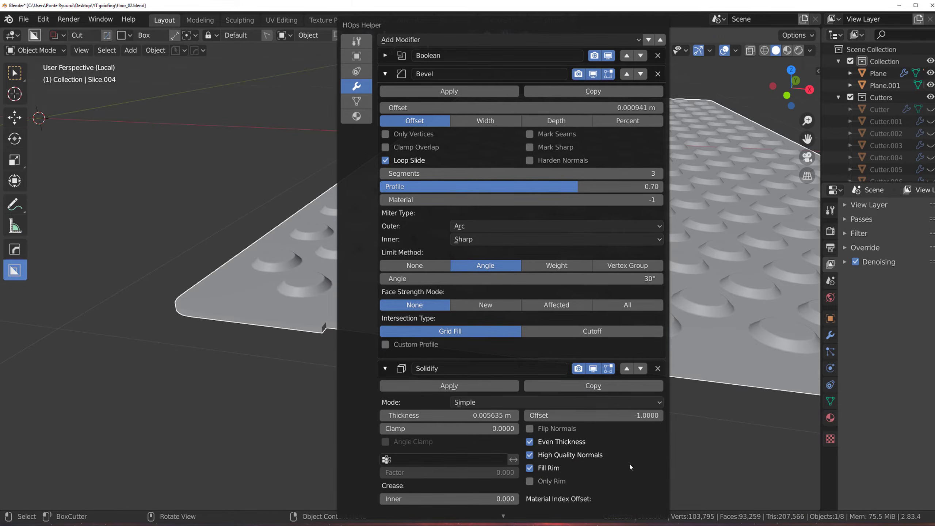
{"action": "left_click", "coordinate": [627, 368]}
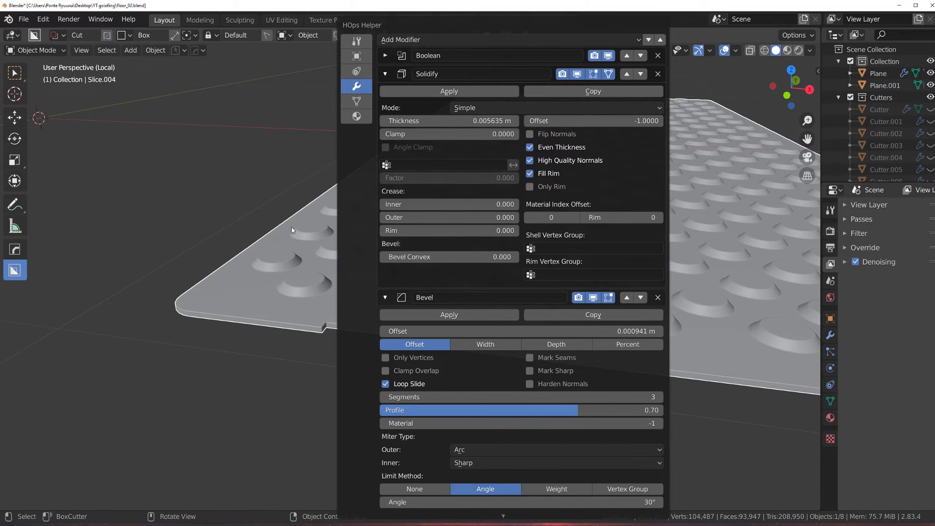
{"action": "scroll", "coordinate": [317, 251], "scroll_direction": "up", "scroll_amount": 5}
{"action": "scroll", "coordinate": [338, 324], "scroll_direction": "down", "scroll_amount": 5}
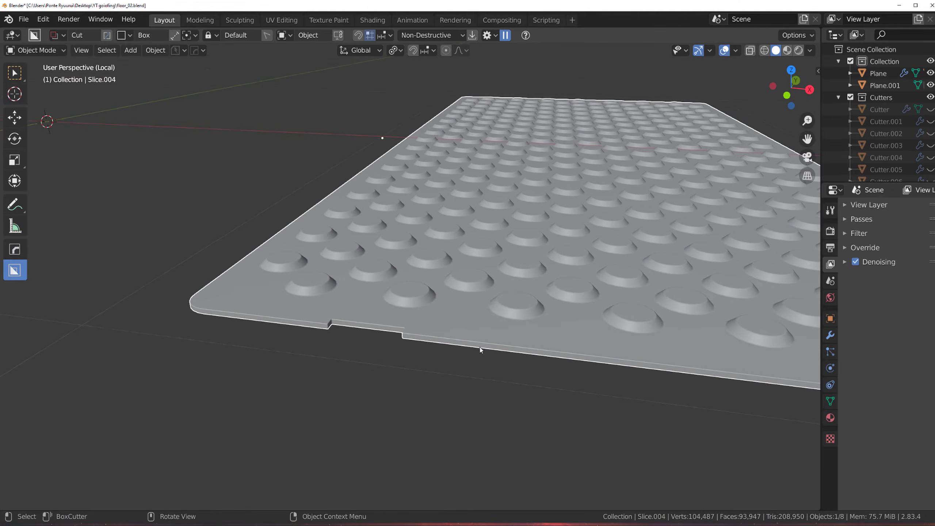
Step: Leave the isolated view and reveal the boolean cutter of the notch in the studded panel's short edge
{"action": "scroll", "coordinate": [454, 349], "scroll_direction": "up", "scroll_amount": 5}
{"action": "scroll", "coordinate": [398, 372], "scroll_direction": "up", "scroll_amount": 1}
{"action": "key", "text": "KP_Divide"}
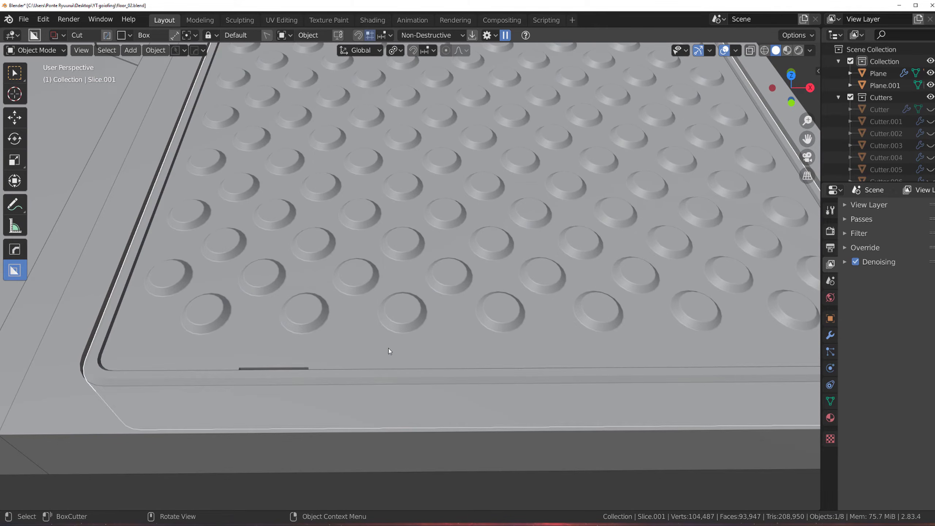
{"action": "key", "text": "q"}
{"action": "left_click", "coordinate": [383, 315]}
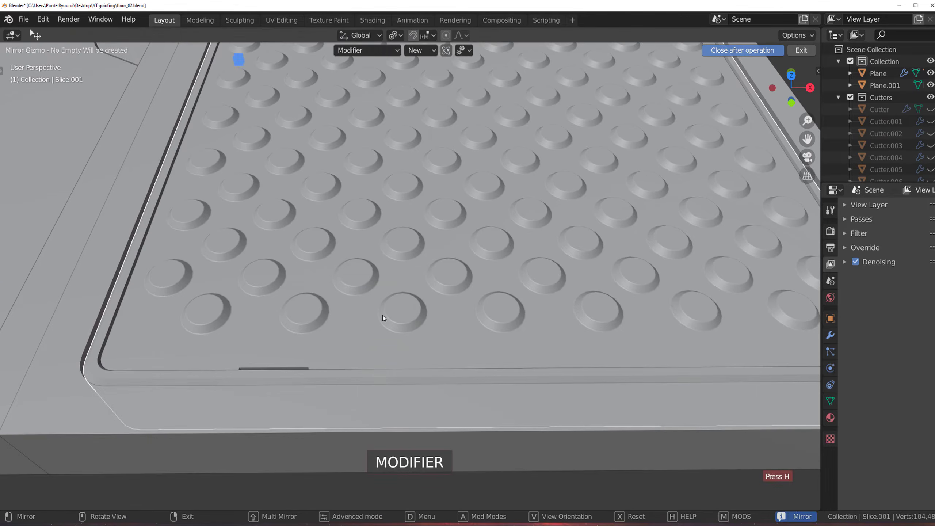
{"action": "right_click", "coordinate": [401, 322]}
{"action": "key", "text": "q"}
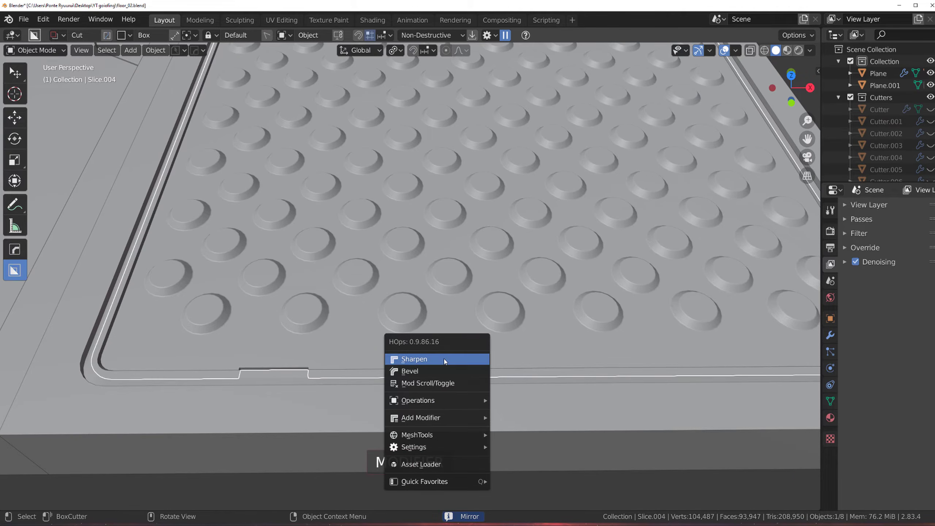
{"action": "left_click", "coordinate": [444, 382]}
{"action": "scroll", "coordinate": [446, 381], "scroll_direction": "down", "scroll_amount": 1}
{"action": "left_click", "coordinate": [445, 381]}
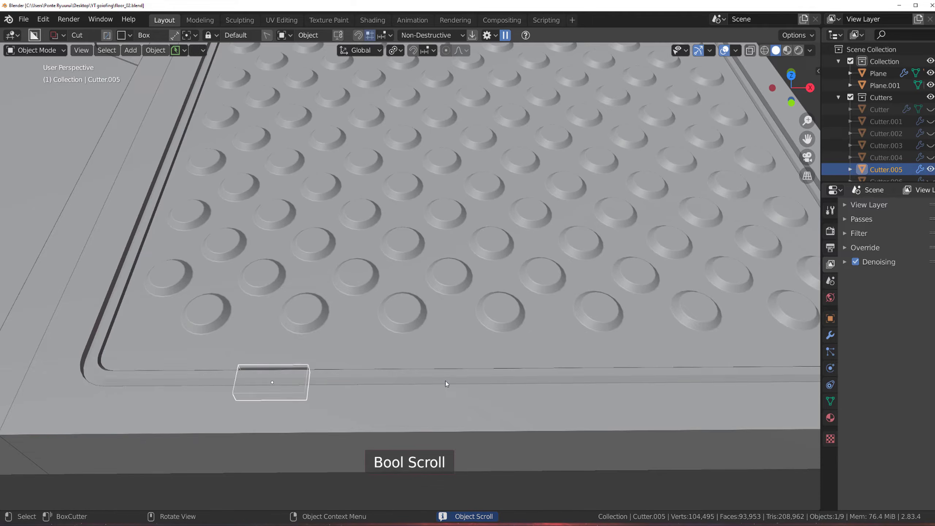
{"action": "scroll", "coordinate": [442, 349], "scroll_direction": "down", "scroll_amount": 4}
{"action": "key", "text": "alt+x"}
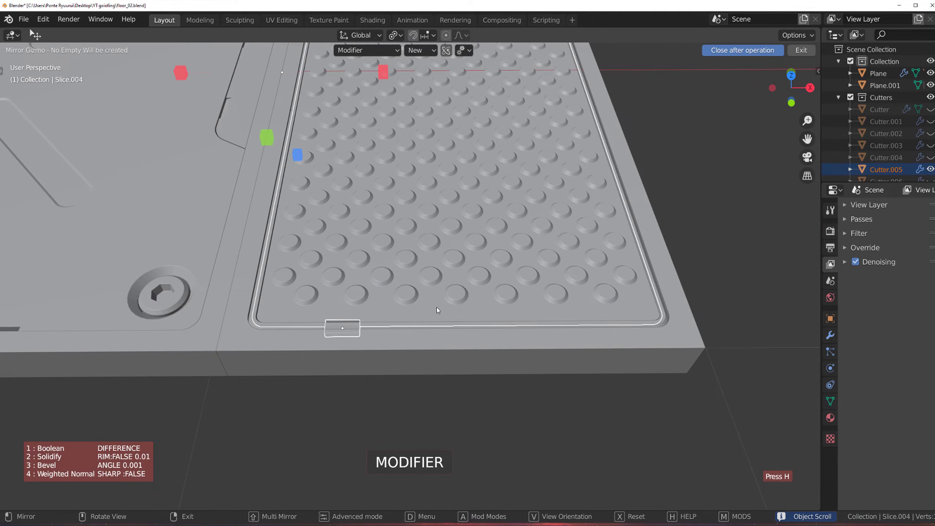
{"action": "scroll", "coordinate": [449, 224], "scroll_direction": "down", "scroll_amount": 3}
{"action": "left_click", "coordinate": [450, 224]}
{"action": "scroll", "coordinate": [429, 237], "scroll_direction": "up", "scroll_amount": 2}
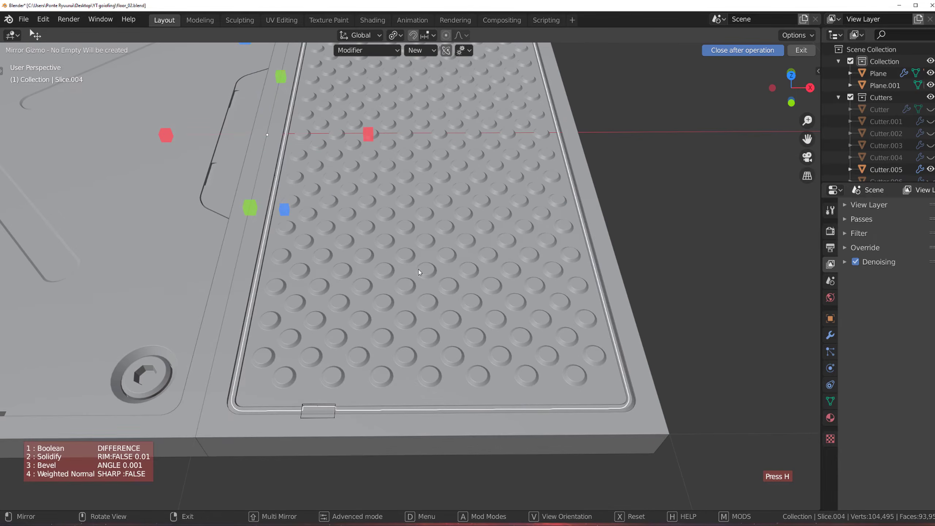
{"action": "right_click", "coordinate": [431, 254]}
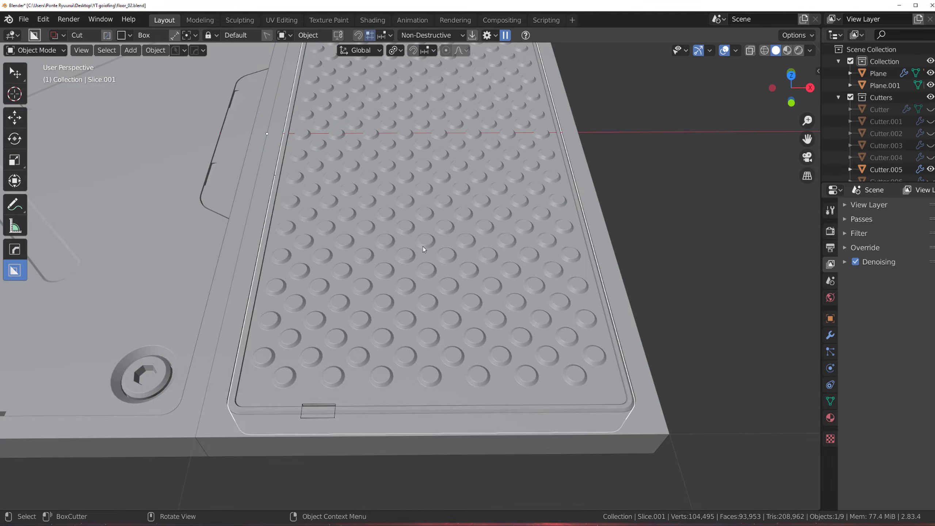
Step: Set the studded panel's origin to its geometry and mirror the notch cutter about it across X and Y
{"action": "key", "text": "shift+s"}
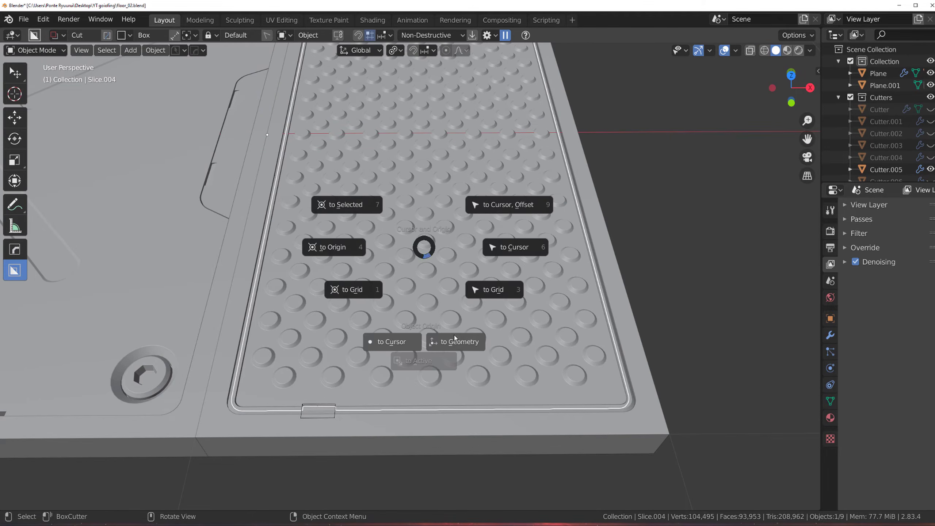
{"action": "left_click", "coordinate": [459, 345]}
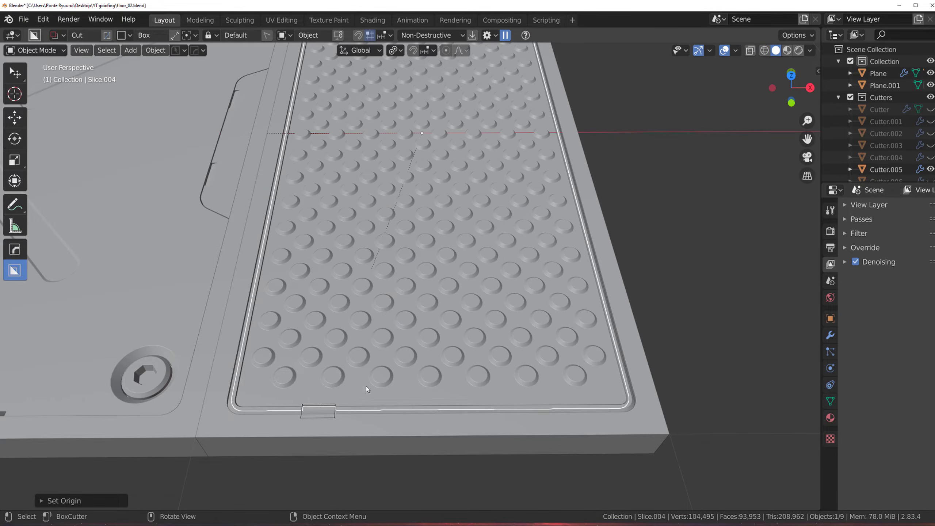
{"action": "left_click", "coordinate": [330, 403]}
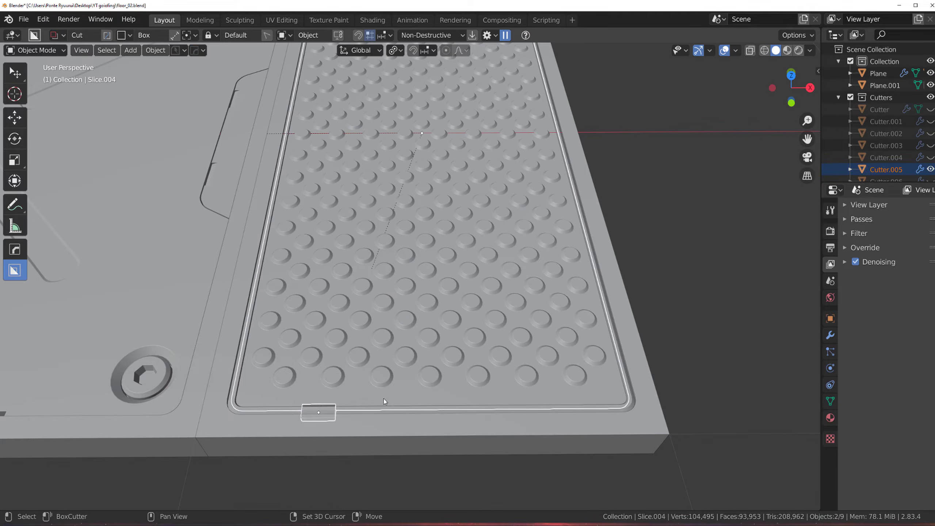
{"action": "key", "text": "alt+x"}
{"action": "key", "text": "shift"}
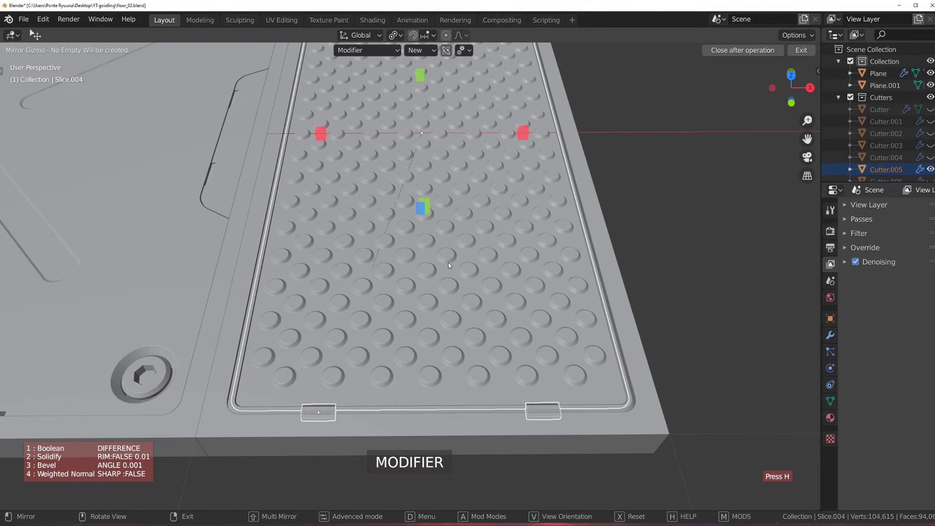
{"action": "left_click", "coordinate": [430, 214]}
{"action": "middle_click_drag", "start_coordinate": [585, 263], "coordinate": [393, 360]}
{"action": "left_click", "coordinate": [569, 368]}
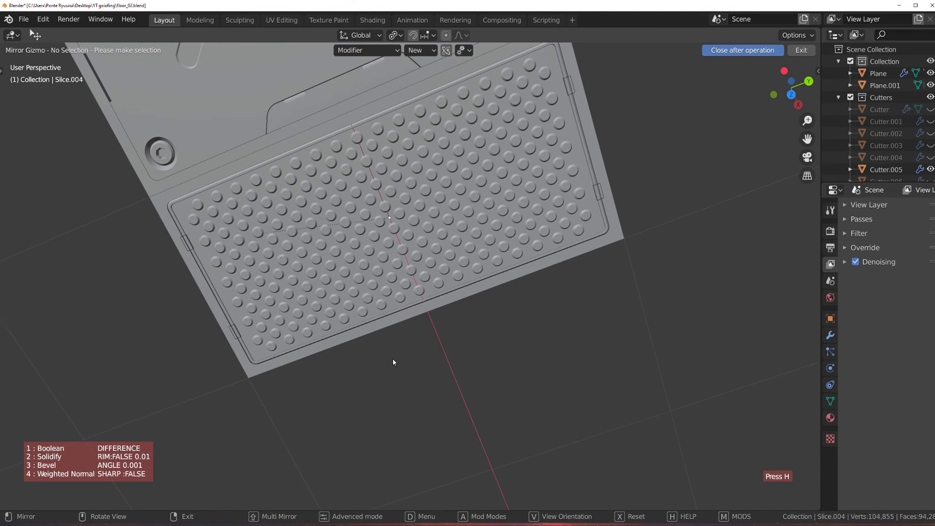
{"action": "middle_click_drag", "start_coordinate": [425, 280], "coordinate": [407, 257]}
{"action": "right_click", "coordinate": [407, 258]}
Step: Reselect the studded panel and bring up its notch cutter again with the boolean scroll
{"action": "middle_click_drag", "start_coordinate": [406, 258], "coordinate": [408, 314]}
{"action": "left_click", "coordinate": [409, 313]}
{"action": "scroll", "coordinate": [408, 313], "scroll_direction": "up", "scroll_amount": 4}
{"action": "scroll", "coordinate": [448, 285], "scroll_direction": "up", "scroll_amount": 3}
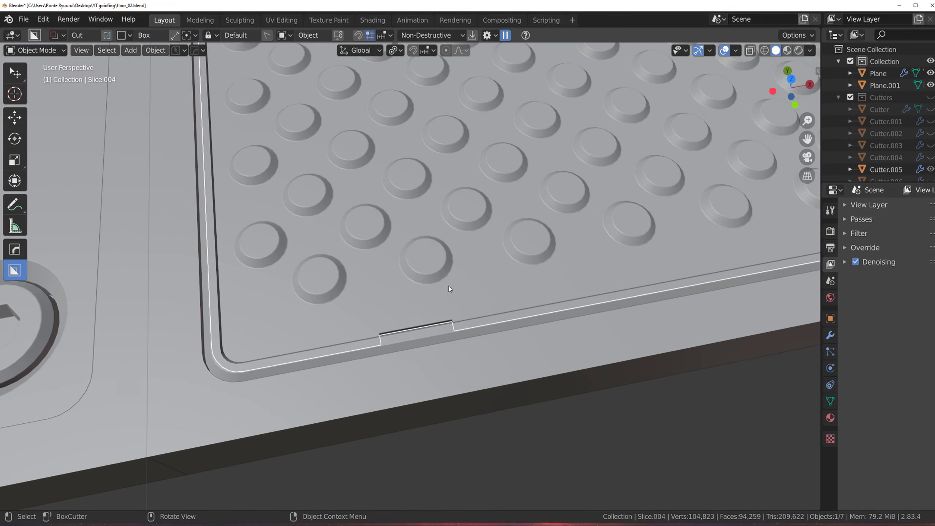
{"action": "key", "text": "q"}
{"action": "left_click", "coordinate": [463, 291]}
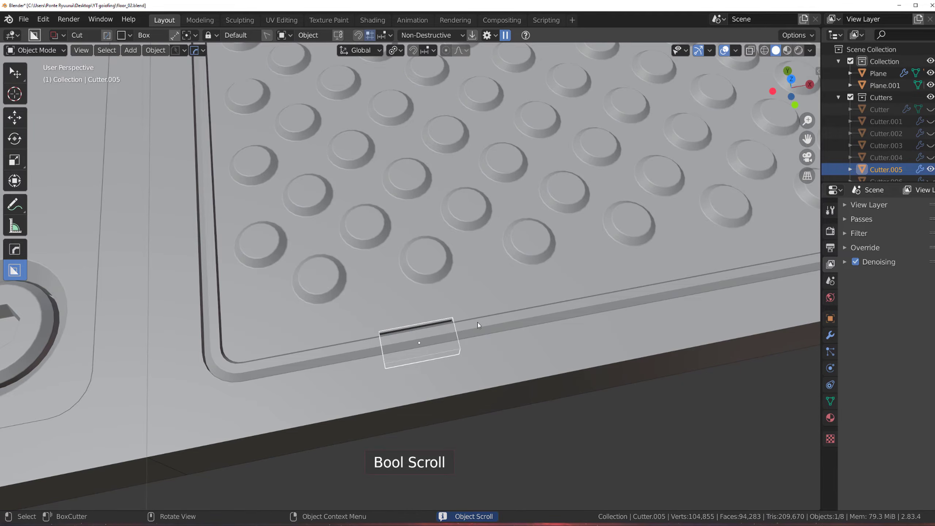
Step: Nudge the notch cutter slightly along the global Y axis
{"action": "key", "text": "g"}
{"action": "key", "text": "x"}
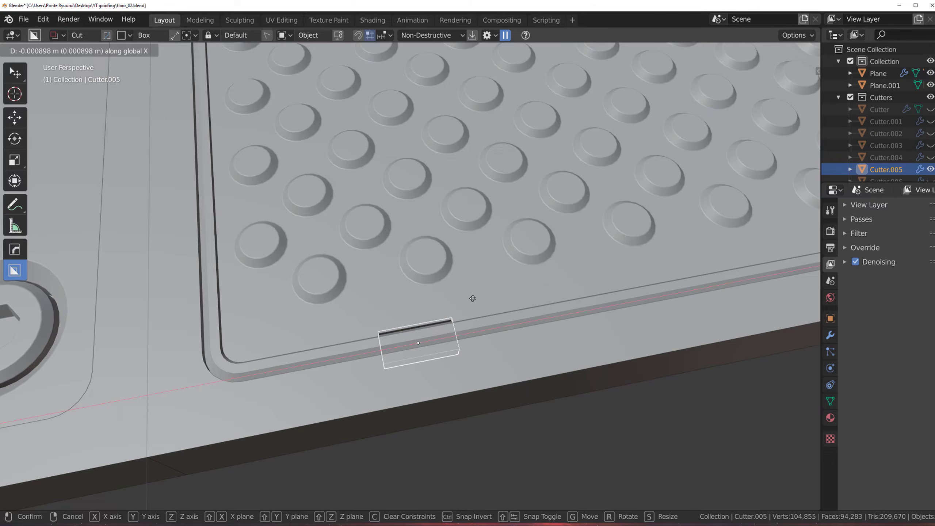
{"action": "key", "text": "y"}
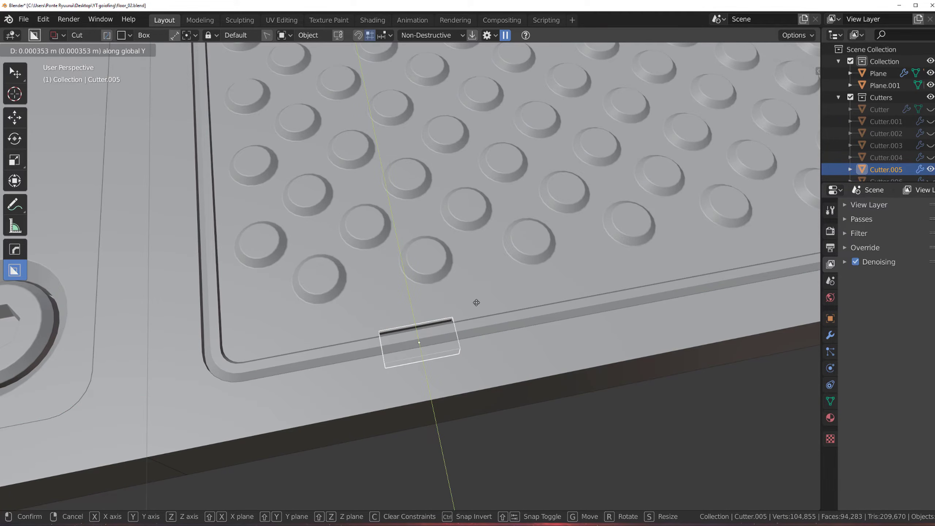
{"action": "left_click", "coordinate": [477, 308]}
Step: Bevel the notch cutter's two inner vertical edges with one segment and return it to Object Mode
{"action": "middle_click_drag", "start_coordinate": [477, 308], "coordinate": [810, 456]}
{"action": "key", "text": "KP_5"}
{"action": "scroll", "coordinate": [397, 270], "scroll_direction": "up", "scroll_amount": 1}
{"action": "middle_click_drag", "start_coordinate": [398, 270], "coordinate": [608, 328], "text": "shift"}
{"action": "scroll", "coordinate": [608, 328], "scroll_direction": "up", "scroll_amount": 2}
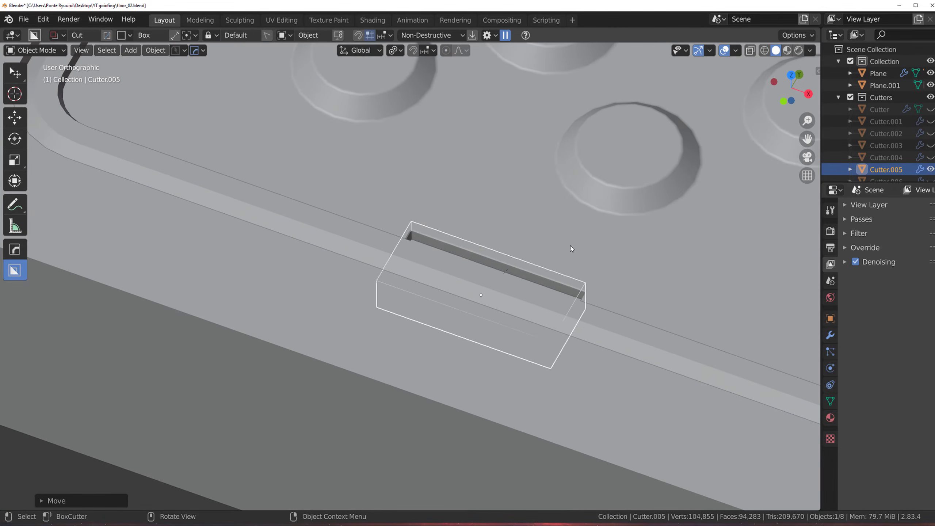
{"action": "key", "text": "Tab"}
{"action": "left_click", "coordinate": [582, 324]}
{"action": "left_click", "coordinate": [414, 229]}
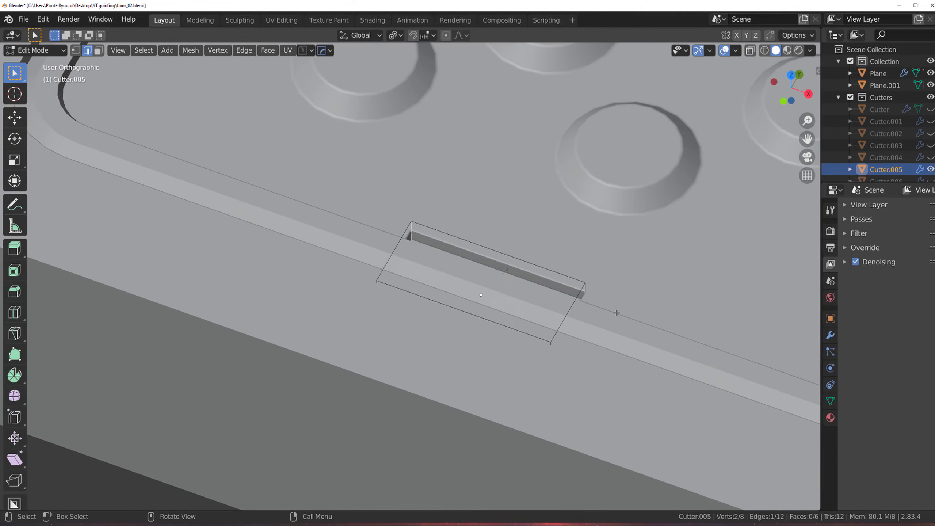
{"action": "middle_click_drag", "start_coordinate": [414, 229], "coordinate": [533, 317]}
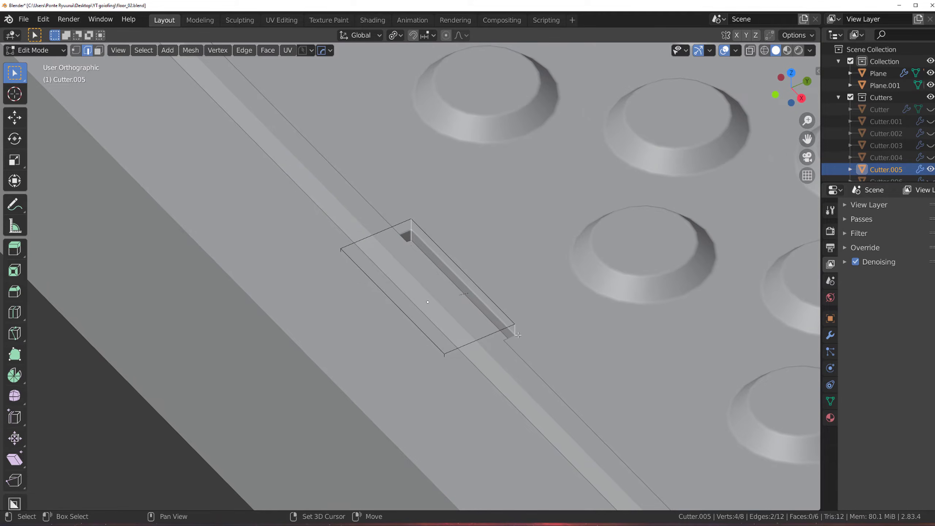
{"action": "key", "text": "ctrl+b"}
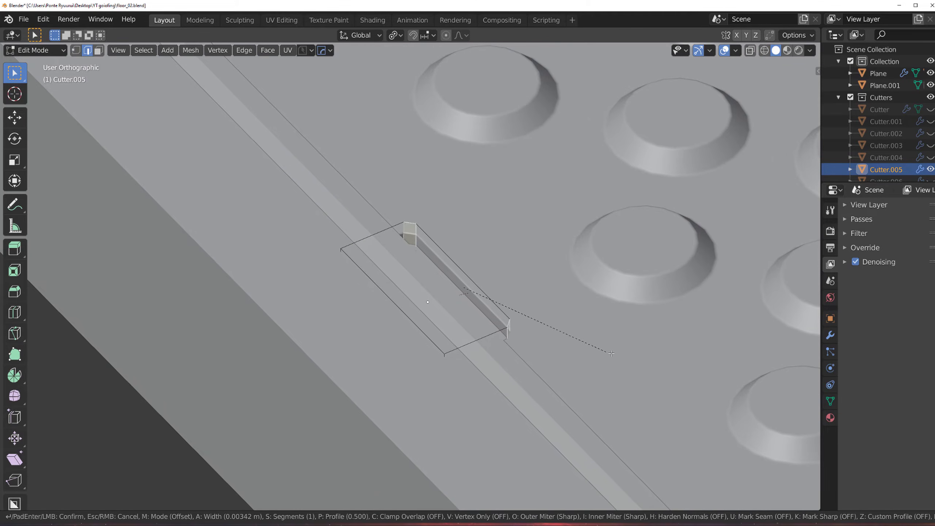
{"action": "left_click", "coordinate": [536, 350]}
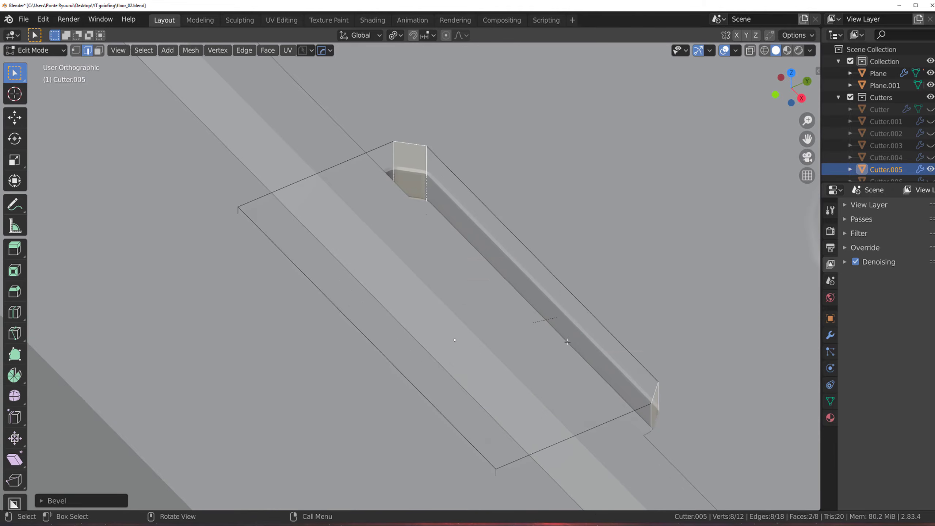
{"action": "key", "text": "ctrl+Tab"}
{"action": "left_click", "coordinate": [558, 228]}
{"action": "scroll", "coordinate": [554, 251], "scroll_direction": "up", "scroll_amount": 5}
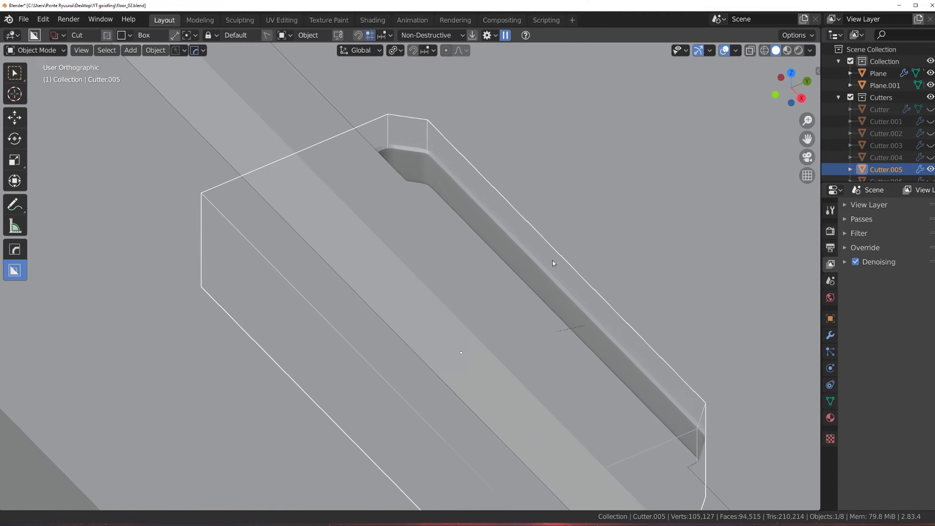
Step: Reapply the HardOps Bevel to the studded panel with autosmooth at 60
{"action": "left_click", "coordinate": [405, 180]}
{"action": "key", "text": "q"}
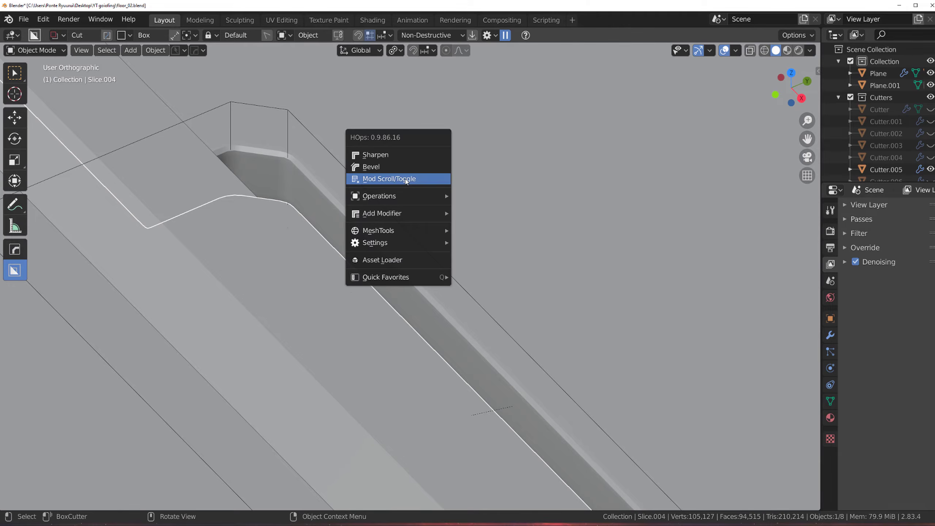
{"action": "left_click", "coordinate": [399, 164]}
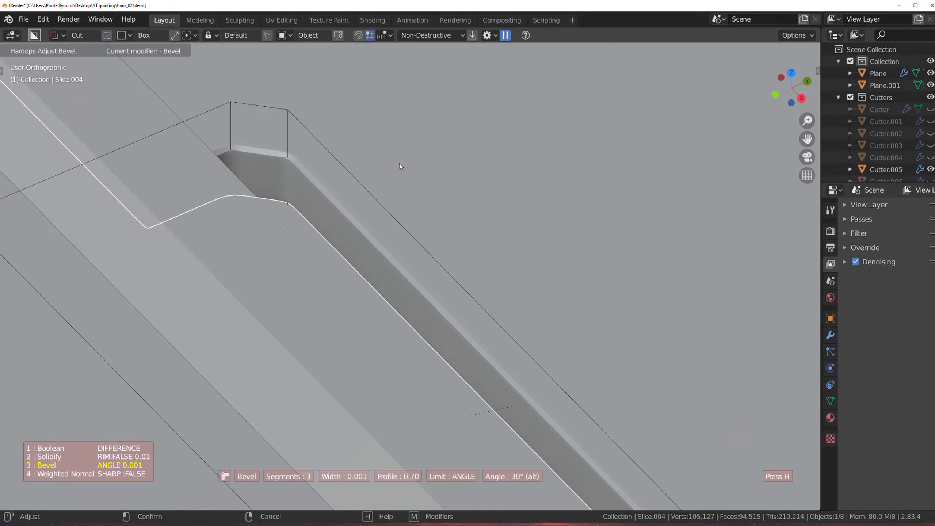
{"action": "left_click", "coordinate": [400, 166]}
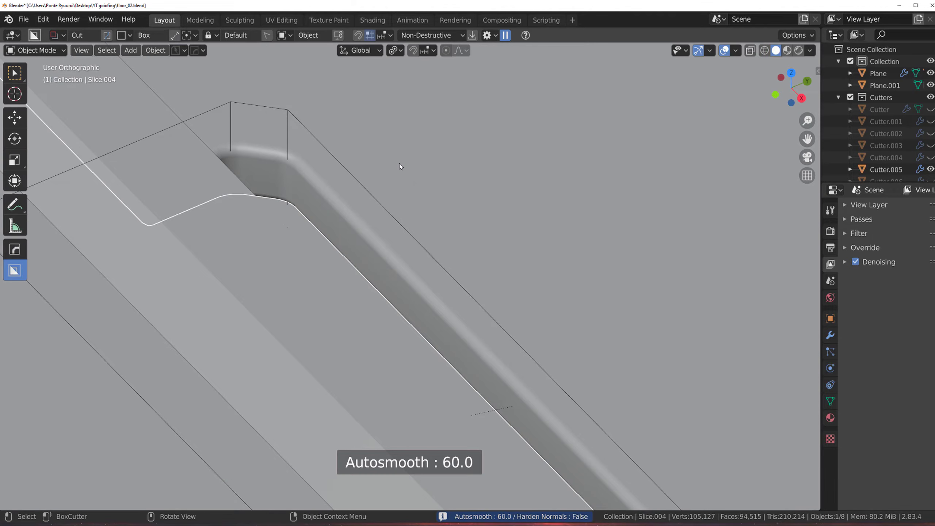
Step: Switch to perspective and examine the notched panel edge and the adjoining smooth floor plate around its bolt
{"action": "scroll", "coordinate": [410, 188], "scroll_direction": "down", "scroll_amount": 1}
{"action": "scroll", "coordinate": [410, 187], "scroll_direction": "down", "scroll_amount": 11}
{"action": "key", "text": "KP_5"}
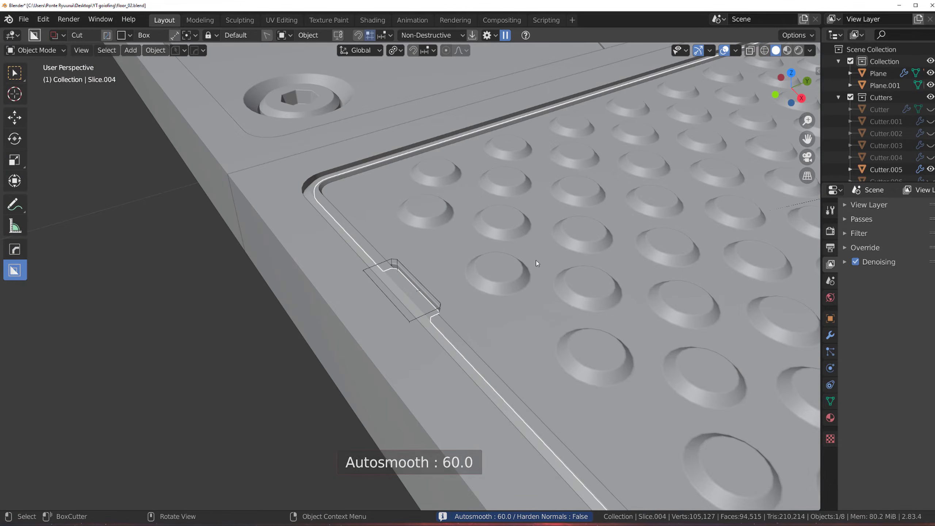
{"action": "scroll", "coordinate": [506, 289], "scroll_direction": "down", "scroll_amount": 3}
{"action": "scroll", "coordinate": [505, 288], "scroll_direction": "down", "scroll_amount": 4}
{"action": "middle_click_drag", "start_coordinate": [460, 306], "coordinate": [494, 326]}
{"action": "scroll", "coordinate": [494, 326], "scroll_direction": "up", "scroll_amount": 7}
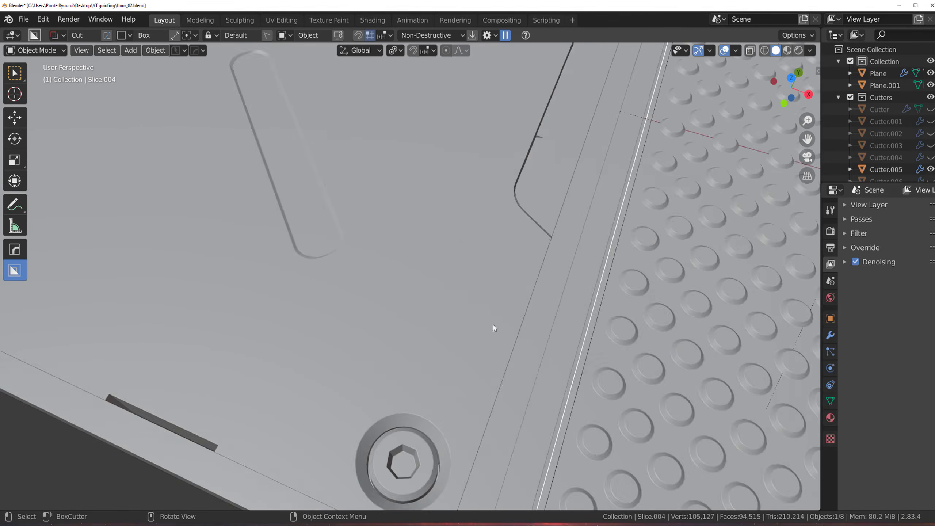
Step: Bevel the side block around the studded panel with HardOps at autosmooth 60 and add a Weighted Normal modifier with Keep Sharp
{"action": "middle_click_drag", "start_coordinate": [429, 328], "coordinate": [394, 147], "text": "shift"}
{"action": "scroll", "coordinate": [424, 253], "scroll_direction": "up", "scroll_amount": 4}
{"action": "scroll", "coordinate": [614, 309], "scroll_direction": "up", "scroll_amount": 3}
{"action": "middle_click_drag", "start_coordinate": [615, 309], "coordinate": [373, 196], "text": "shift"}
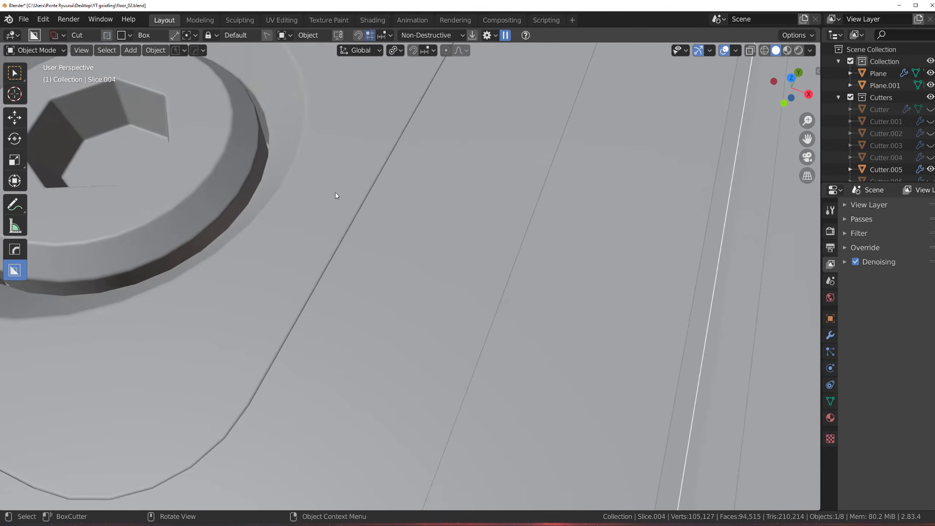
{"action": "scroll", "coordinate": [380, 309], "scroll_direction": "down", "scroll_amount": 5}
{"action": "scroll", "coordinate": [361, 243], "scroll_direction": "up", "scroll_amount": 2}
{"action": "scroll", "coordinate": [393, 287], "scroll_direction": "down", "scroll_amount": 4}
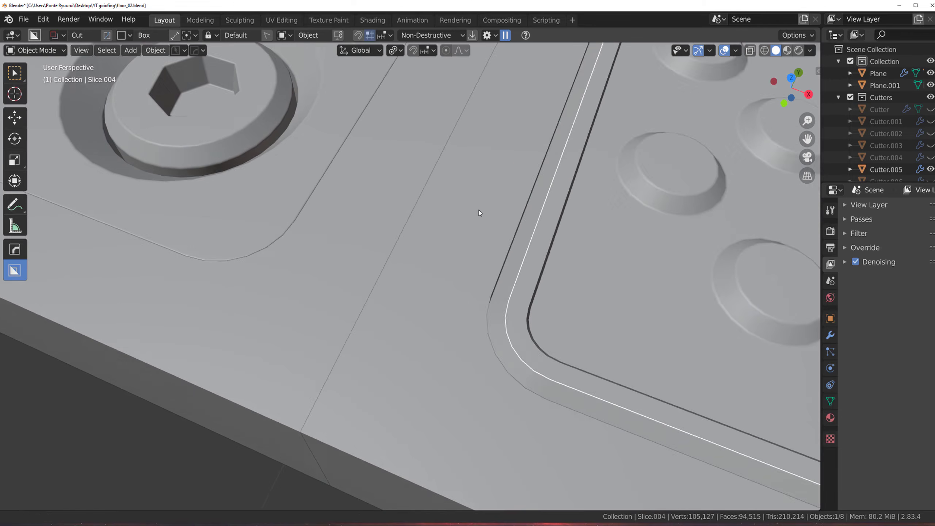
{"action": "scroll", "coordinate": [346, 323], "scroll_direction": "up", "scroll_amount": 1}
{"action": "left_click", "coordinate": [347, 322]}
{"action": "scroll", "coordinate": [347, 321], "scroll_direction": "up", "scroll_amount": 3}
{"action": "key", "text": "q"}
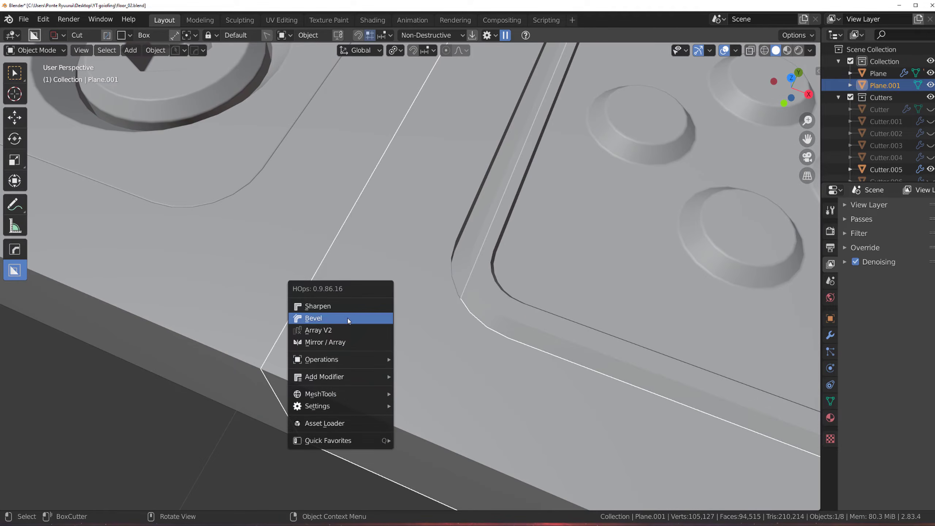
{"action": "left_click", "coordinate": [347, 318]}
{"action": "key", "text": "s"}
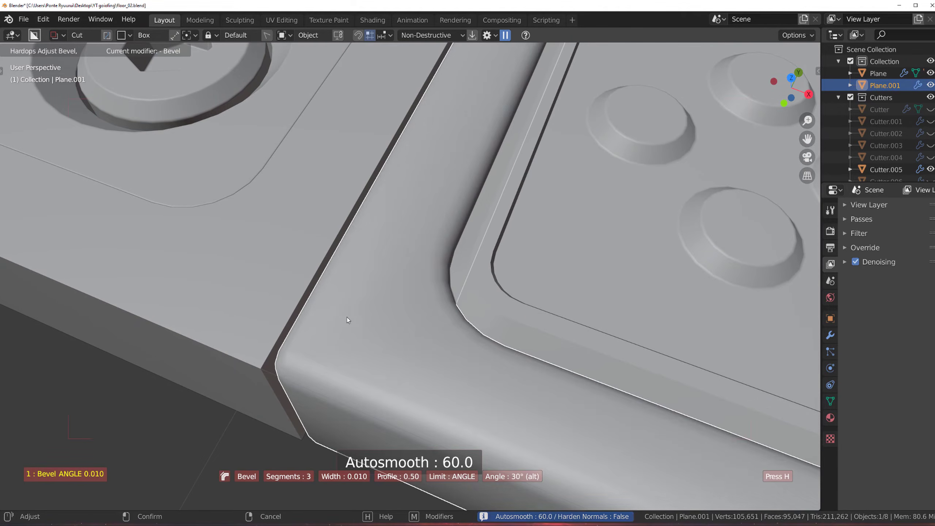
{"action": "left_click", "coordinate": [367, 323]}
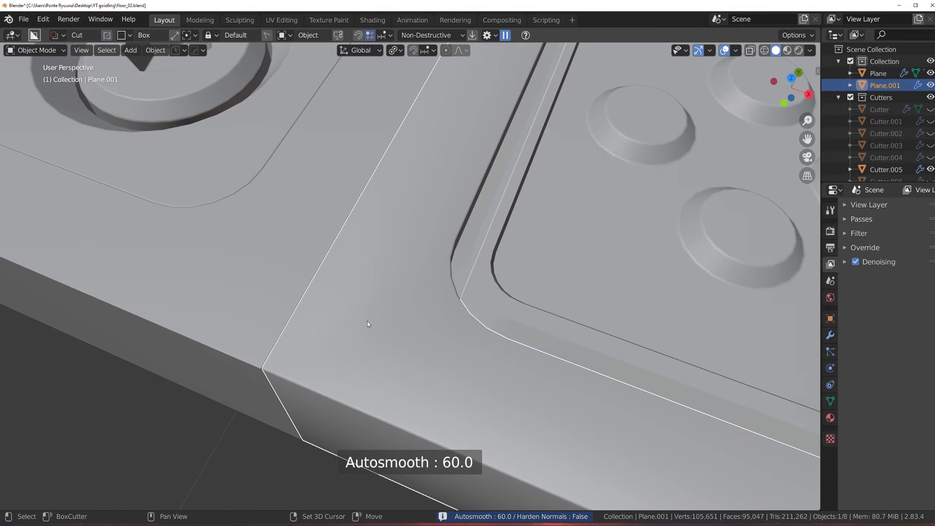
{"action": "key", "text": "q"}
{"action": "left_click", "coordinate": [372, 318], "text": "alt"}
Step: Try to copy the side block's modifiers onto the centre block
{"action": "left_click", "coordinate": [248, 315]}
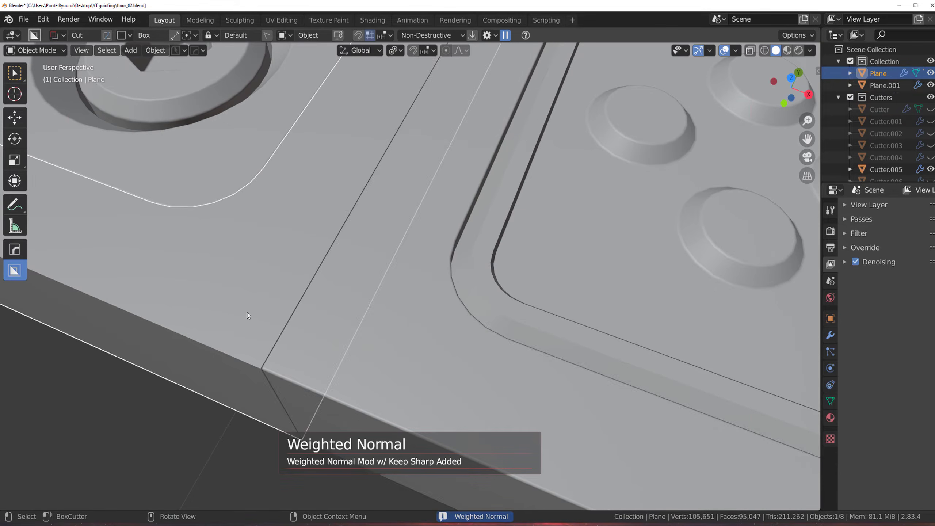
{"action": "left_click", "coordinate": [372, 340], "text": "shift"}
{"action": "scroll", "coordinate": [390, 337], "scroll_direction": "down", "scroll_amount": 3}
{"action": "scroll", "coordinate": [390, 335], "scroll_direction": "up", "scroll_amount": 1}
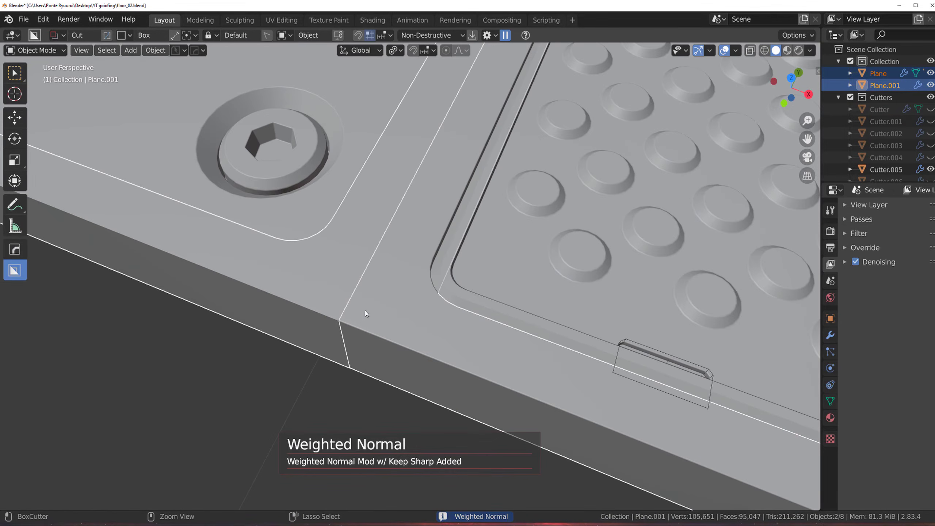
{"action": "key", "text": "ctrl+c"}
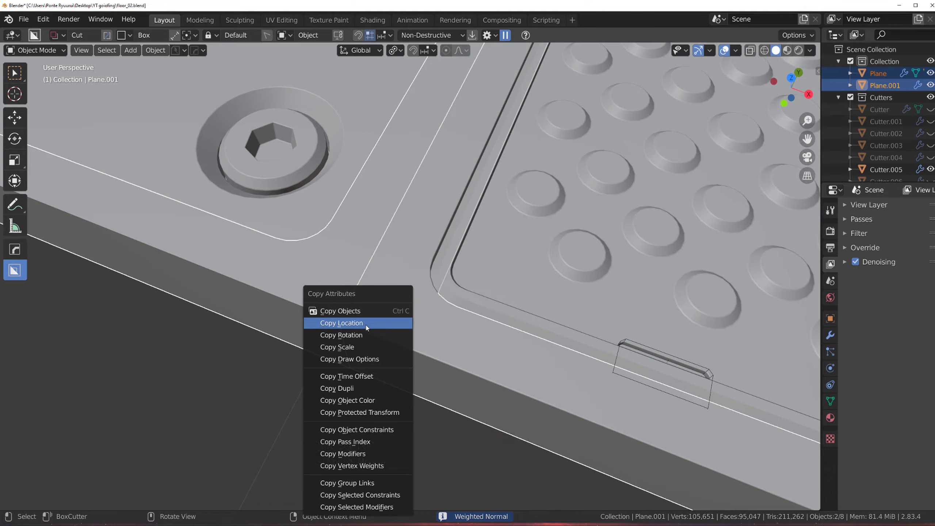
{"action": "left_click", "coordinate": [378, 453]}
{"action": "left_click", "coordinate": [393, 364]}
{"action": "scroll", "coordinate": [389, 352], "scroll_direction": "down", "scroll_amount": 2}
{"action": "left_click", "coordinate": [400, 352]}
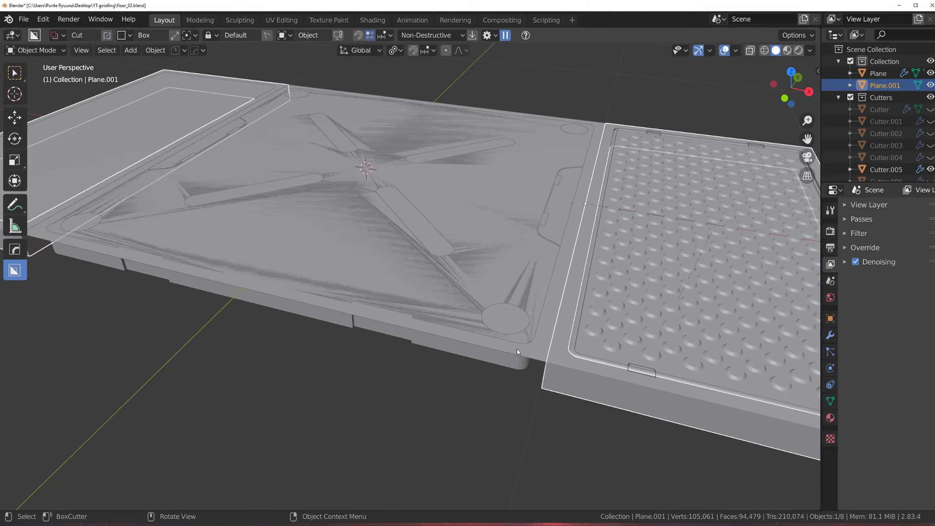
Step: Isolate the centre block and toggle the viewport display of its first three Boolean modifiers, then return to the full scene
{"action": "left_click", "coordinate": [517, 350]}
{"action": "middle_click_drag", "start_coordinate": [497, 366], "coordinate": [489, 335]}
{"action": "key", "text": "ctrl+grave"}
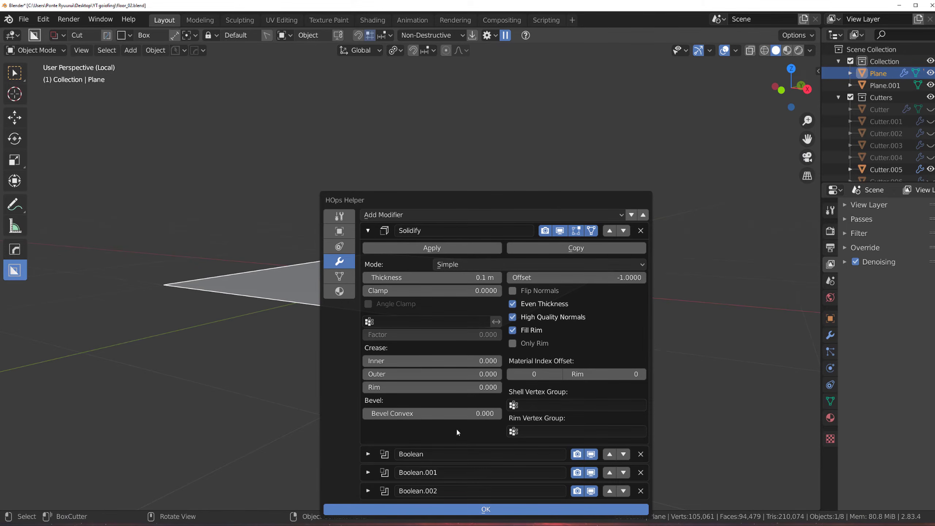
{"action": "left_click", "coordinate": [591, 454]}
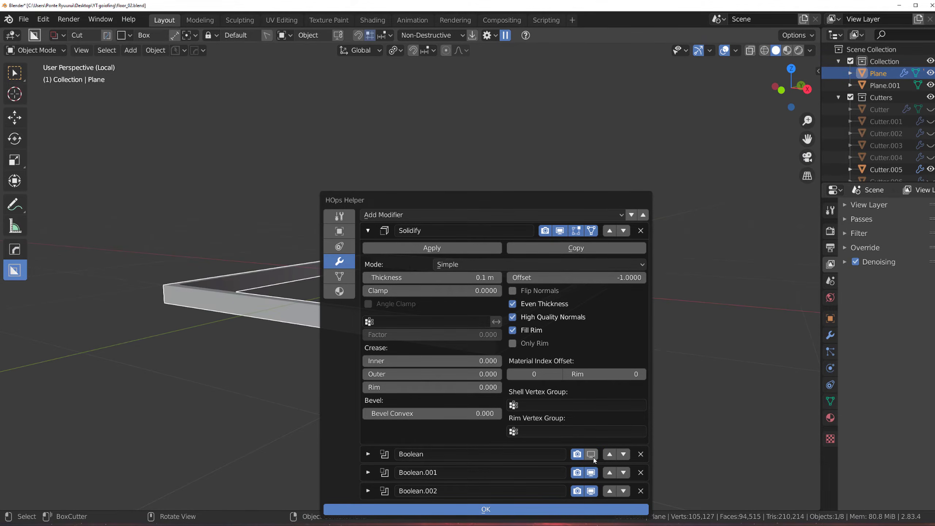
{"action": "left_click", "coordinate": [590, 491]}
{"action": "left_click", "coordinate": [592, 475]}
{"action": "left_click", "coordinate": [592, 475]}
{"action": "scroll", "coordinate": [500, 354], "scroll_direction": "up", "scroll_amount": 2}
{"action": "middle_click_drag", "start_coordinate": [454, 347], "coordinate": [464, 368]}
{"action": "key", "text": "KP_Divide"}
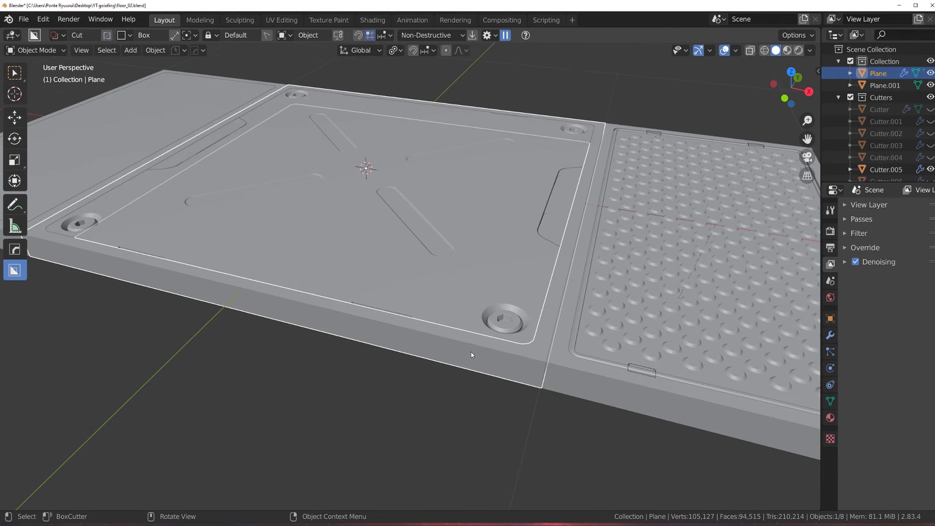
Step: Run Smart Apply on the side block and centre block together to bake their modifiers
{"action": "scroll", "coordinate": [471, 352], "scroll_direction": "up", "scroll_amount": 2}
{"action": "middle_click_drag", "start_coordinate": [515, 383], "coordinate": [397, 327], "text": "shift"}
{"action": "scroll", "coordinate": [500, 377], "scroll_direction": "up", "scroll_amount": 1}
{"action": "left_click", "coordinate": [498, 377]}
{"action": "middle_click_drag", "start_coordinate": [460, 356], "coordinate": [414, 328], "text": "shift"}
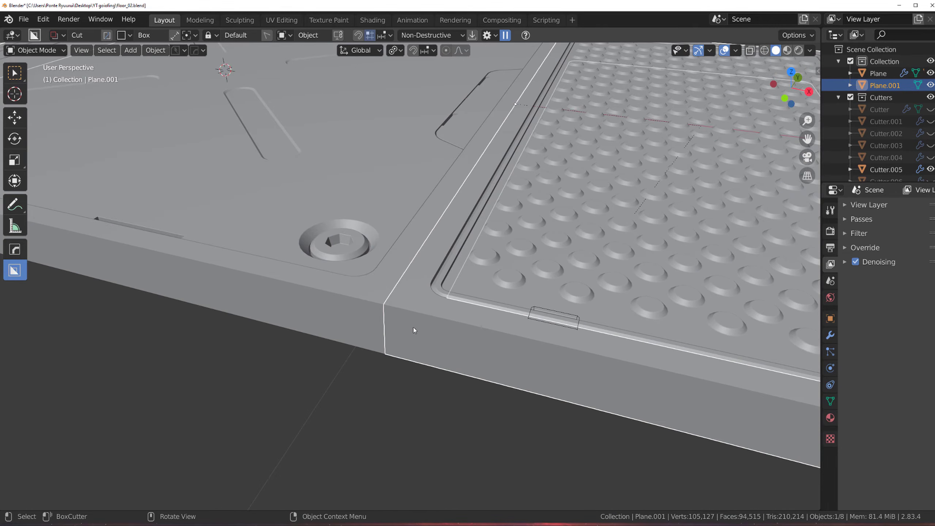
{"action": "key", "text": "q"}
{"action": "left_click", "coordinate": [363, 316], "text": "shift"}
{"action": "key", "text": "q"}
{"action": "mouse_move", "coordinate": [412, 391]}
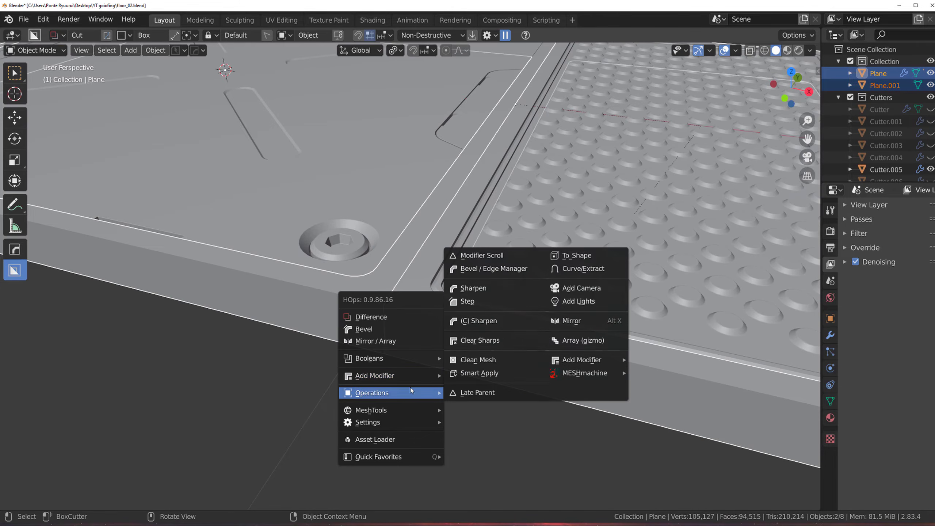
{"action": "left_click", "coordinate": [478, 373]}
Step: Bevel the side block with a very thin three-segment HardOps Bevel, using a 0.50 profile and autosmooth 60
{"action": "scroll", "coordinate": [395, 327], "scroll_direction": "up", "scroll_amount": 4}
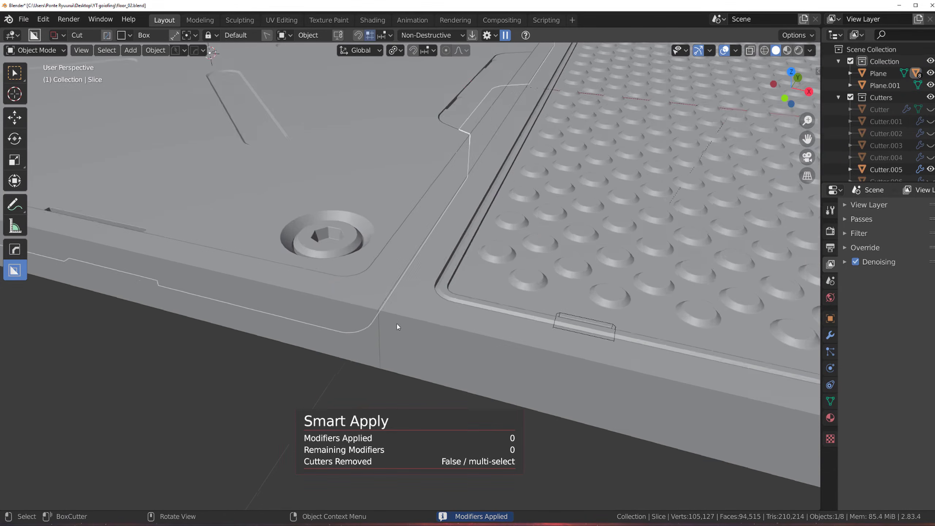
{"action": "scroll", "coordinate": [393, 340], "scroll_direction": "up", "scroll_amount": 1}
{"action": "middle_click_drag", "start_coordinate": [393, 341], "coordinate": [459, 264], "text": "shift"}
{"action": "scroll", "coordinate": [478, 270], "scroll_direction": "up", "scroll_amount": 1}
{"action": "left_click", "coordinate": [516, 281]}
{"action": "key", "text": "q"}
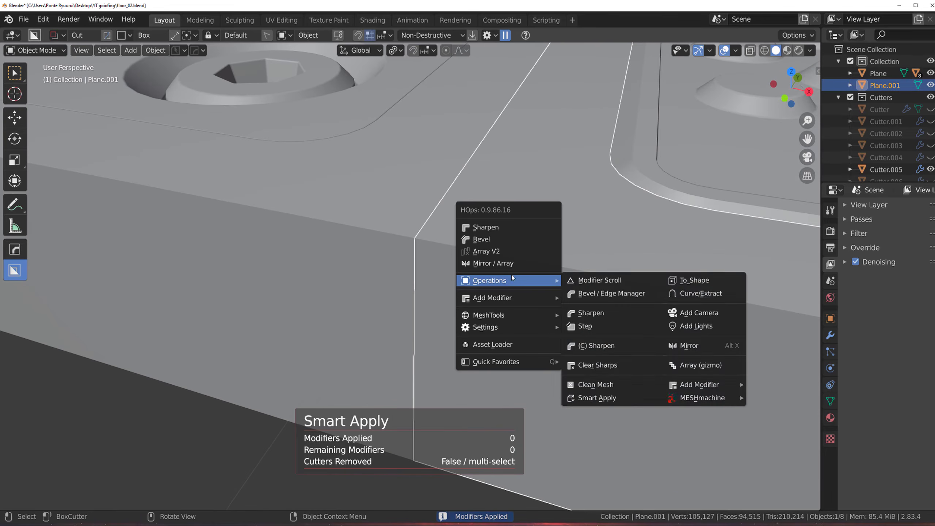
{"action": "left_click", "coordinate": [508, 243]}
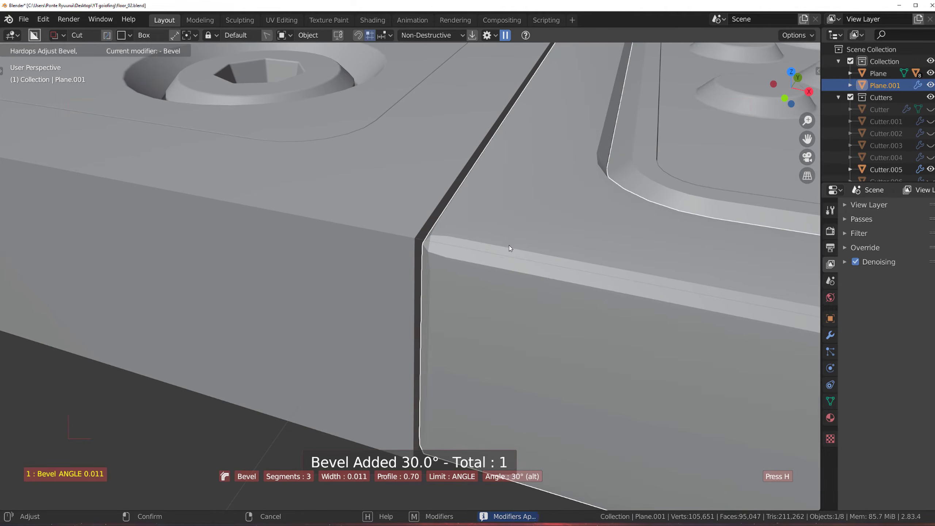
{"action": "key", "text": "ctrl+s"}
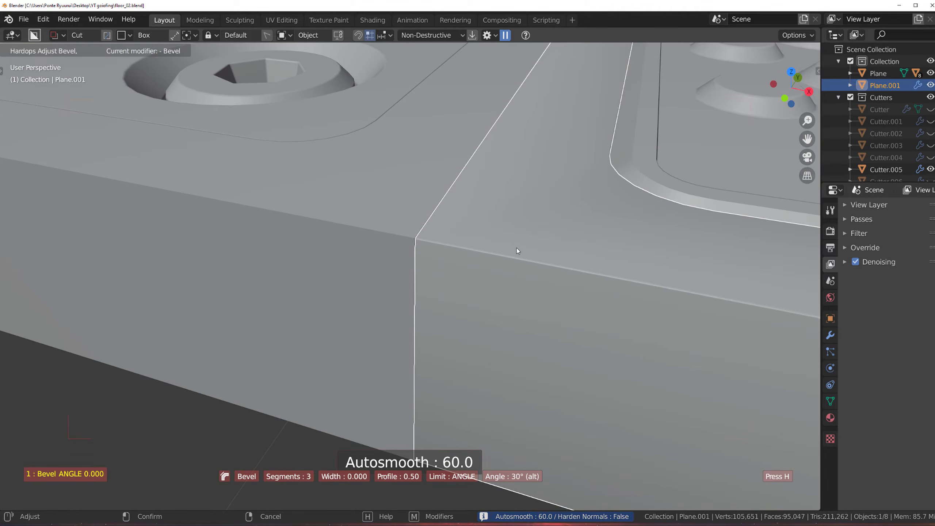
{"action": "left_click", "coordinate": [516, 248]}
Step: Add a Weighted Normal modifier with Keep Sharp to the side block and copy its modifiers onto the centre block
{"action": "scroll", "coordinate": [490, 278], "scroll_direction": "down", "scroll_amount": 1}
{"action": "key", "text": "q"}
{"action": "left_click", "coordinate": [489, 266], "text": "alt"}
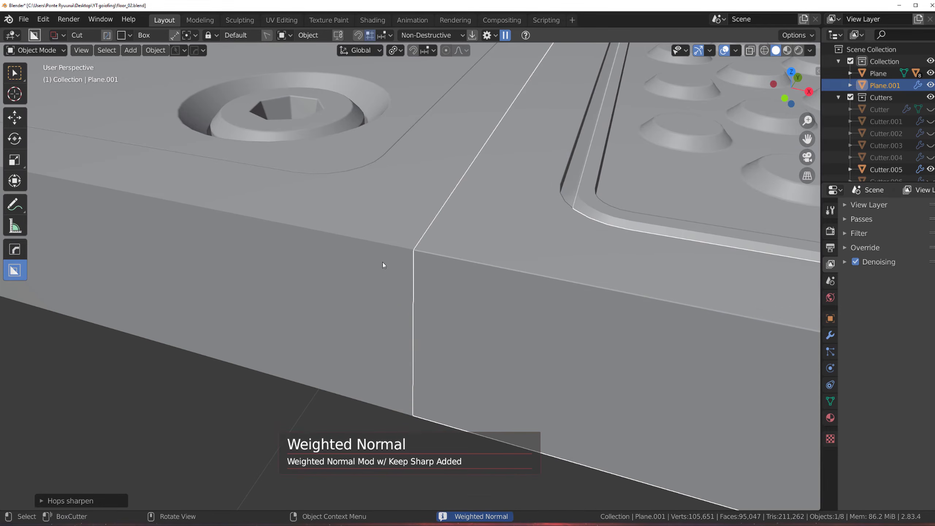
{"action": "left_click", "coordinate": [383, 262]}
{"action": "left_click", "coordinate": [461, 285], "text": "shift"}
{"action": "scroll", "coordinate": [461, 286], "scroll_direction": "down", "scroll_amount": 6}
{"action": "key", "text": "ctrl+c"}
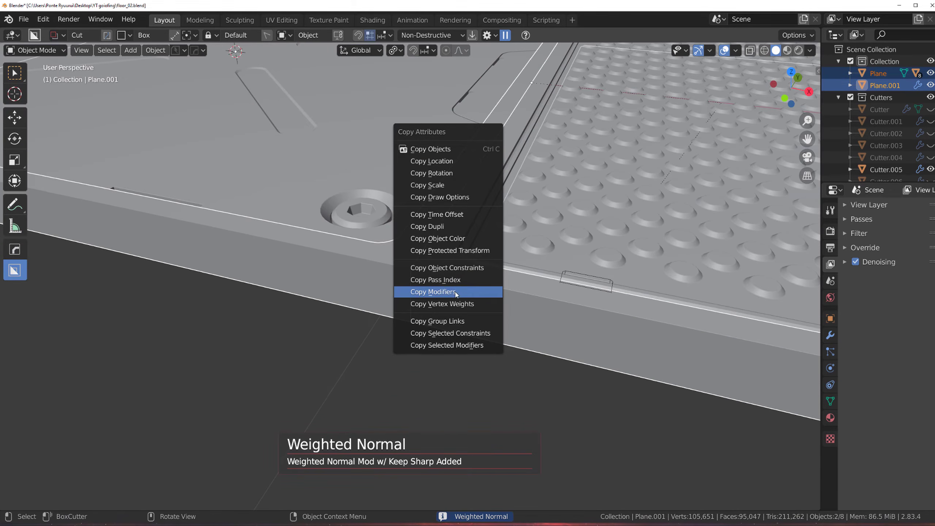
{"action": "left_click", "coordinate": [456, 292]}
{"action": "scroll", "coordinate": [421, 322], "scroll_direction": "down", "scroll_amount": 1}
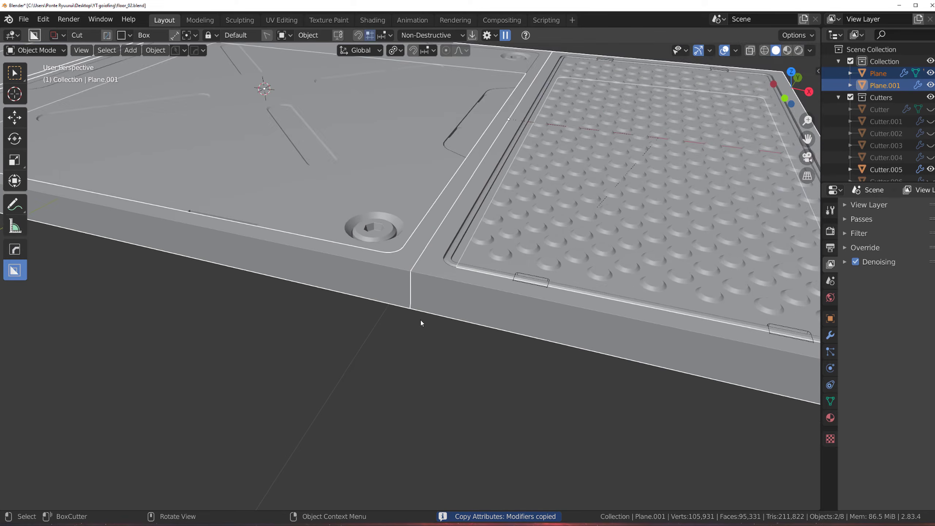
{"action": "scroll", "coordinate": [421, 319], "scroll_direction": "up", "scroll_amount": 10}
{"action": "left_click_drag", "start_coordinate": [245, 421], "coordinate": [253, 417]}
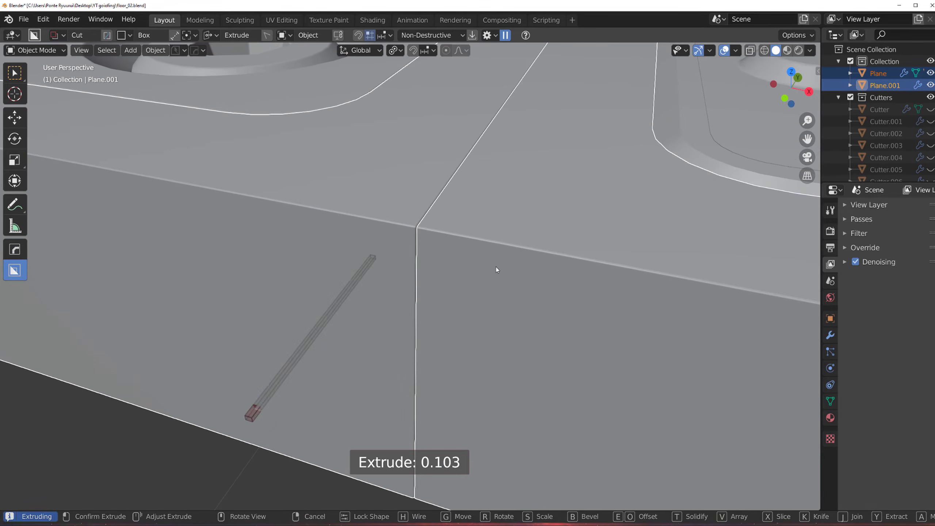
{"action": "right_click", "coordinate": [353, 299]}
{"action": "scroll", "coordinate": [305, 335], "scroll_direction": "down", "scroll_amount": 2}
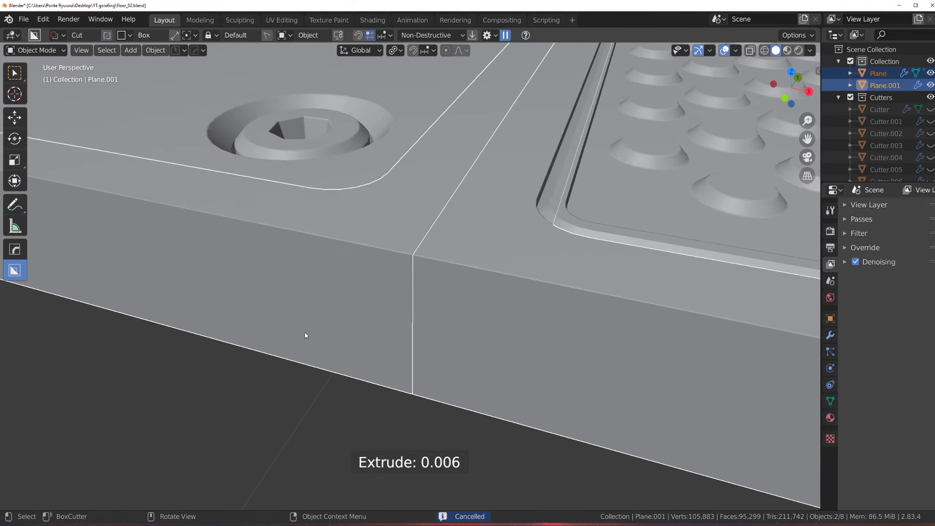
{"action": "scroll", "coordinate": [305, 336], "scroll_direction": "down", "scroll_amount": 3}
{"action": "left_click_drag", "start_coordinate": [280, 436], "coordinate": [285, 431]}
{"action": "scroll", "coordinate": [354, 249], "scroll_direction": "up", "scroll_amount": 2}
{"action": "middle_click_drag", "start_coordinate": [354, 249], "coordinate": [491, 372], "text": "shift"}
{"action": "scroll", "coordinate": [491, 366], "scroll_direction": "up", "scroll_amount": 3}
{"action": "right_click", "coordinate": [491, 365]}
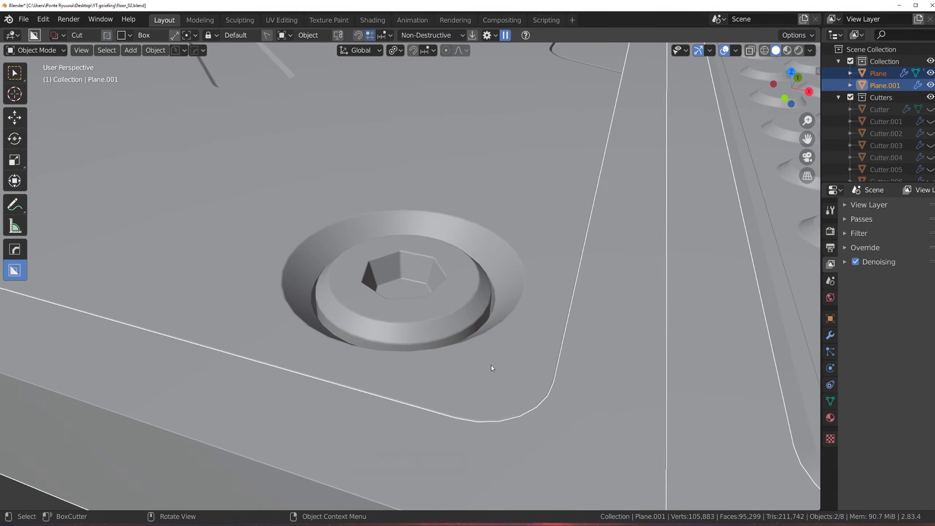
{"action": "right_click", "coordinate": [430, 364]}
{"action": "left_click", "coordinate": [513, 382]}
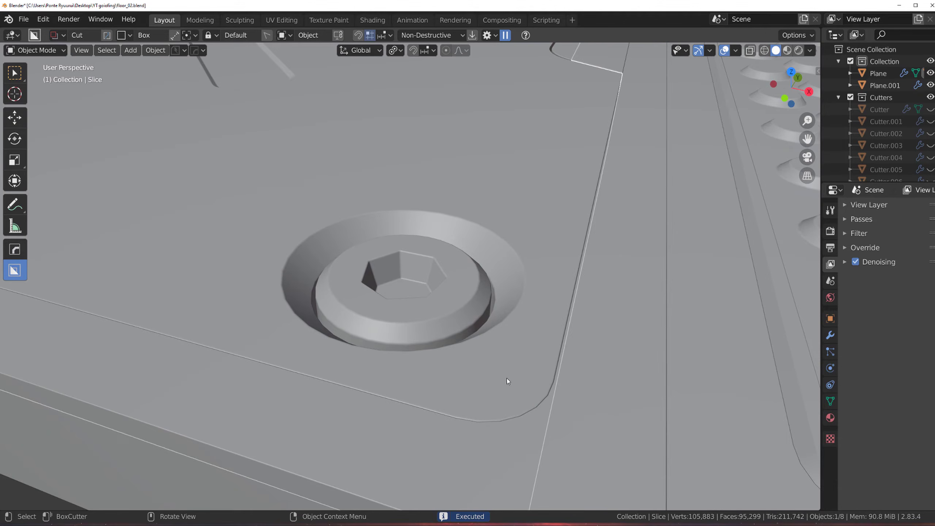
Step: Add a three-segment HardOps Bevel limited to 30° on the tray surrounding the studded panel
{"action": "scroll", "coordinate": [507, 379], "scroll_direction": "down", "scroll_amount": 7}
{"action": "scroll", "coordinate": [314, 348], "scroll_direction": "up", "scroll_amount": 3}
{"action": "middle_click_drag", "start_coordinate": [552, 359], "coordinate": [397, 299], "text": "shift"}
{"action": "scroll", "coordinate": [265, 346], "scroll_direction": "up", "scroll_amount": 3}
{"action": "scroll", "coordinate": [265, 346], "scroll_direction": "up", "scroll_amount": 1}
{"action": "left_click", "coordinate": [359, 293]}
{"action": "key", "text": "q"}
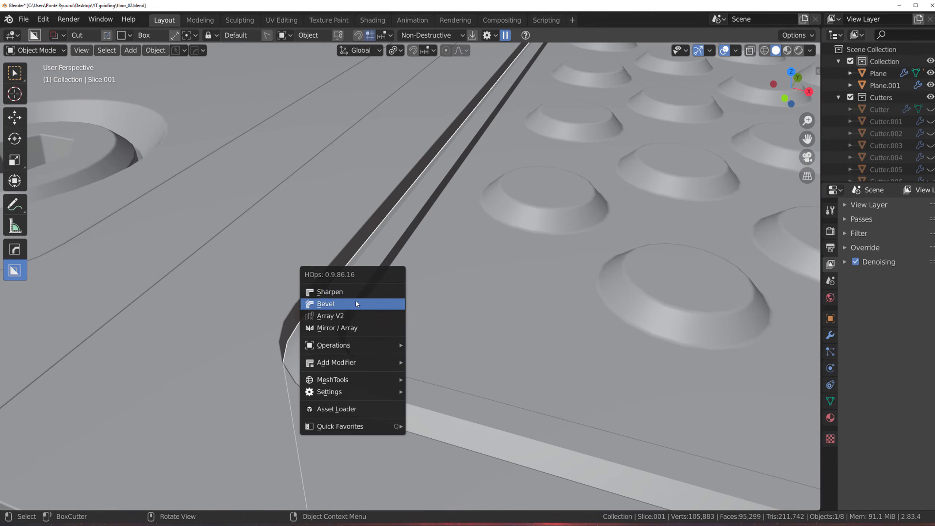
{"action": "left_click", "coordinate": [325, 303]}
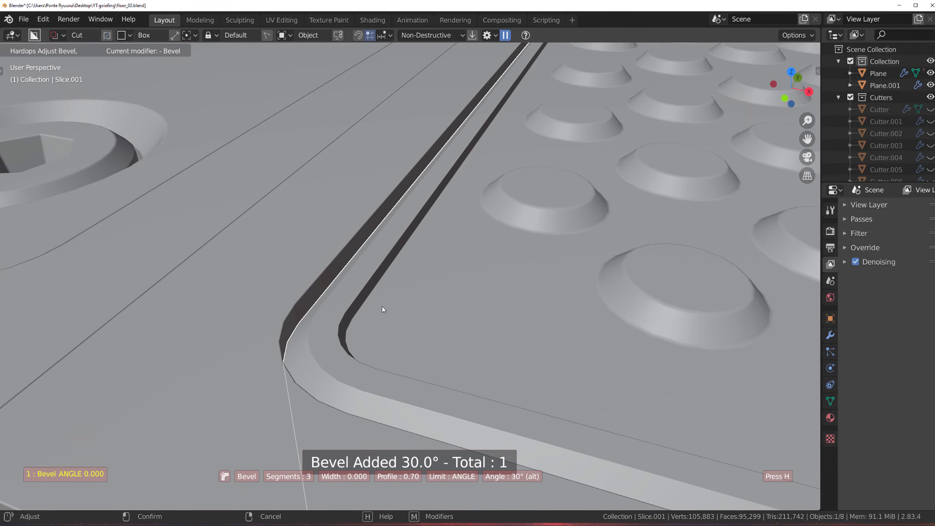
{"action": "left_click", "coordinate": [377, 304]}
Step: Examine the whole floor assembly from above and at a low angle, checking the bevels on the studded section
{"action": "scroll", "coordinate": [397, 305], "scroll_direction": "down", "scroll_amount": 6}
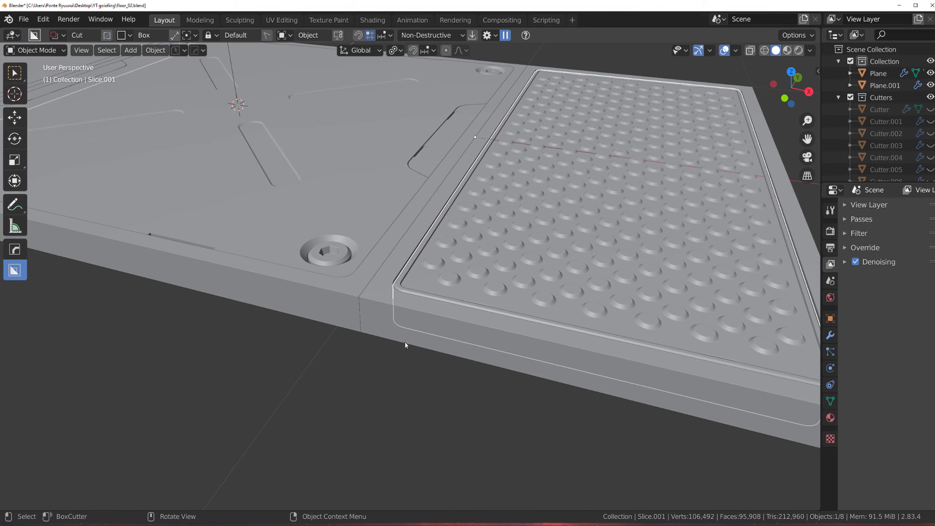
{"action": "scroll", "coordinate": [376, 375], "scroll_direction": "down", "scroll_amount": 5}
{"action": "middle_click_drag", "start_coordinate": [358, 304], "coordinate": [371, 329]}
{"action": "middle_click_drag", "start_coordinate": [317, 277], "coordinate": [426, 323], "text": "shift"}
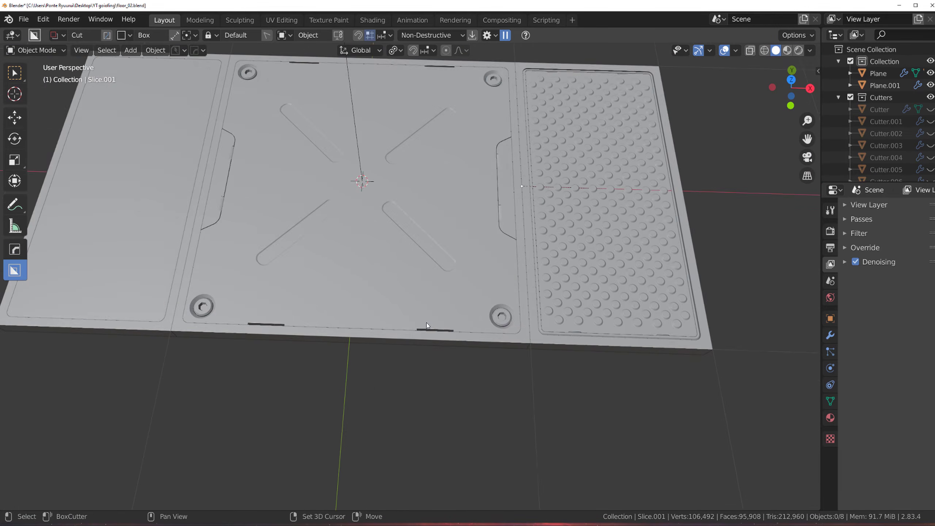
{"action": "scroll", "coordinate": [426, 323], "scroll_direction": "down", "scroll_amount": 3}
{"action": "middle_click_drag", "start_coordinate": [418, 284], "coordinate": [459, 323], "text": "shift"}
{"action": "scroll", "coordinate": [440, 353], "scroll_direction": "up", "scroll_amount": 2}
{"action": "middle_click_drag", "start_coordinate": [597, 420], "coordinate": [444, 308], "text": "shift"}
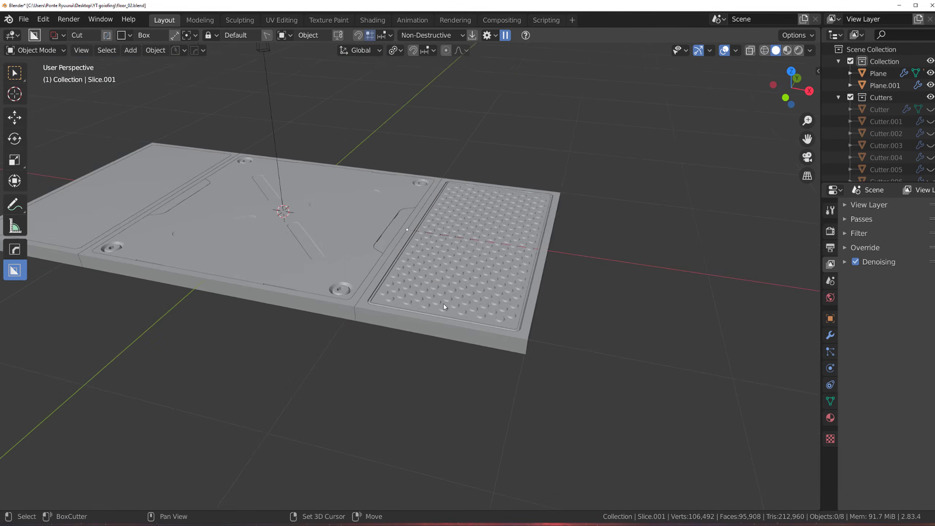
Step: Mirror the studded panel, its tray and the side block along X, using the centre plate as the mirror reference
{"action": "scroll", "coordinate": [461, 313], "scroll_direction": "up", "scroll_amount": 3}
{"action": "left_click", "coordinate": [383, 332]}
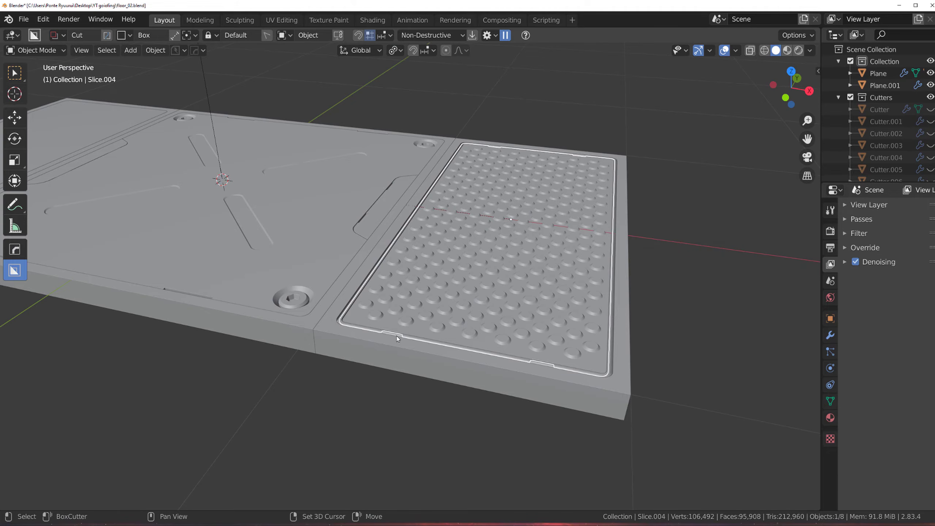
{"action": "left_click", "coordinate": [396, 335]}
{"action": "scroll", "coordinate": [436, 353], "scroll_direction": "up", "scroll_amount": 5}
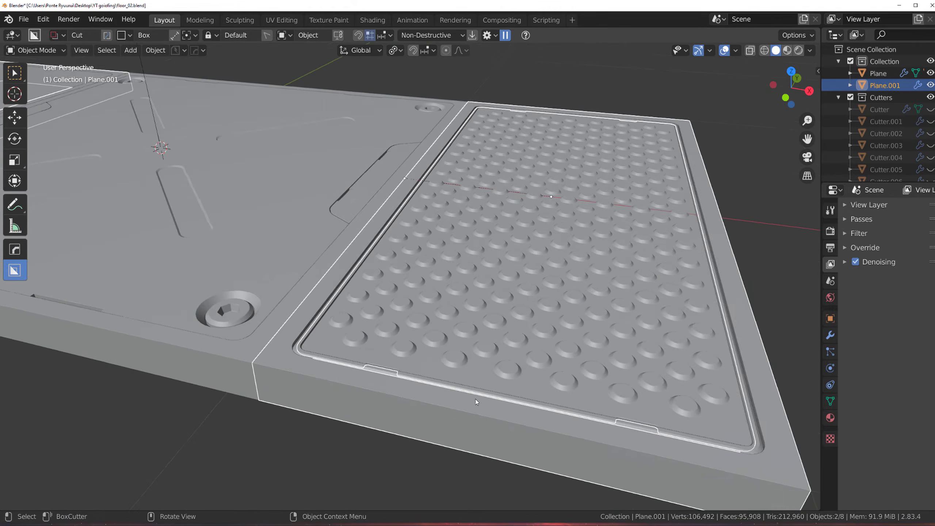
{"action": "left_click", "coordinate": [182, 427], "text": "shift"}
{"action": "scroll", "coordinate": [183, 427], "scroll_direction": "down", "scroll_amount": 7}
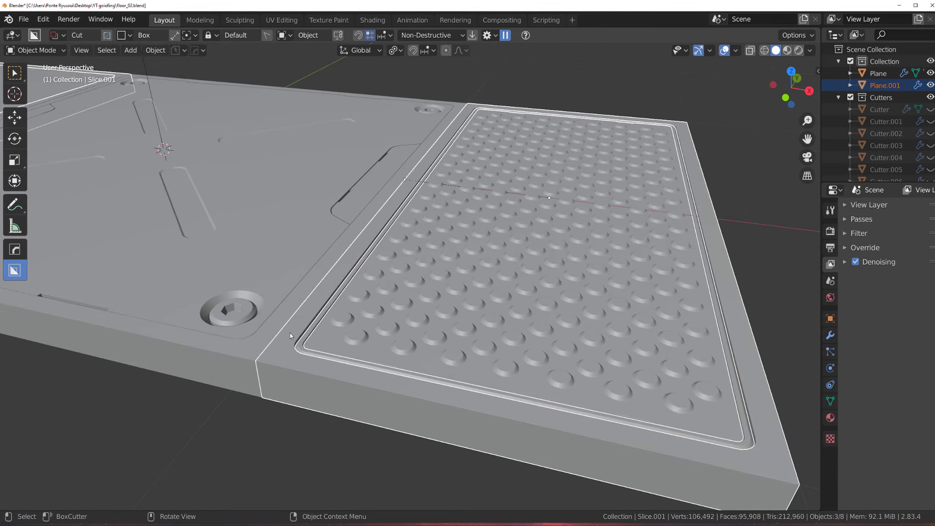
{"action": "key", "text": "alt+x"}
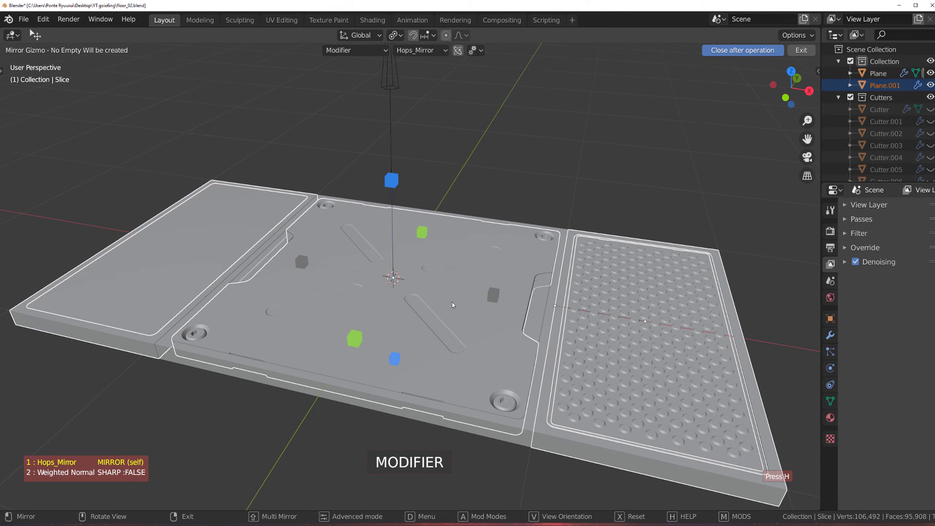
{"action": "left_click", "coordinate": [503, 286]}
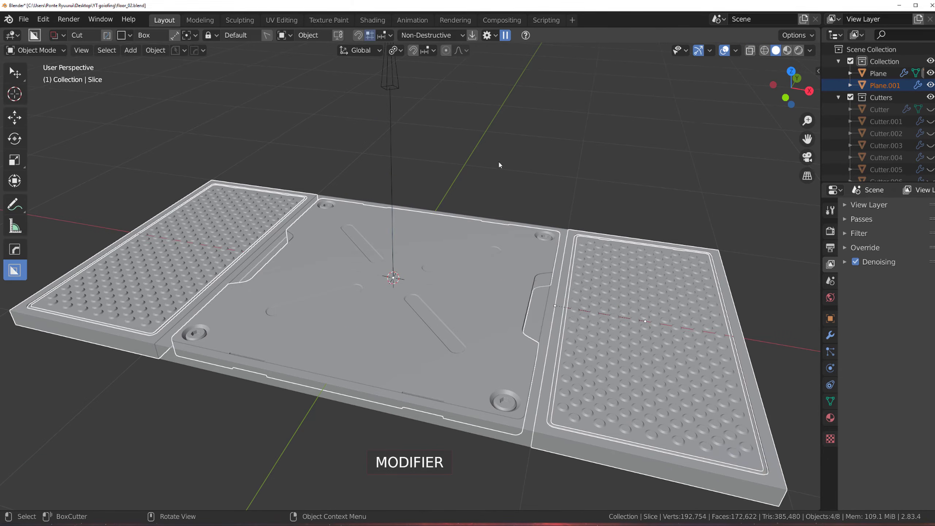
Step: Examine the mirrored floor assembly and look closely at the recess edge around the studded panel
{"action": "scroll", "coordinate": [499, 165], "scroll_direction": "down", "scroll_amount": 3}
{"action": "middle_click_drag", "start_coordinate": [499, 165], "coordinate": [454, 237]}
{"action": "scroll", "coordinate": [454, 236], "scroll_direction": "up", "scroll_amount": 3}
{"action": "left_click", "coordinate": [547, 175]}
{"action": "scroll", "coordinate": [547, 175], "scroll_direction": "up", "scroll_amount": 1}
{"action": "middle_click_drag", "start_coordinate": [515, 254], "coordinate": [495, 236]}
{"action": "middle_click_drag", "start_coordinate": [495, 235], "coordinate": [367, 210], "text": "shift"}
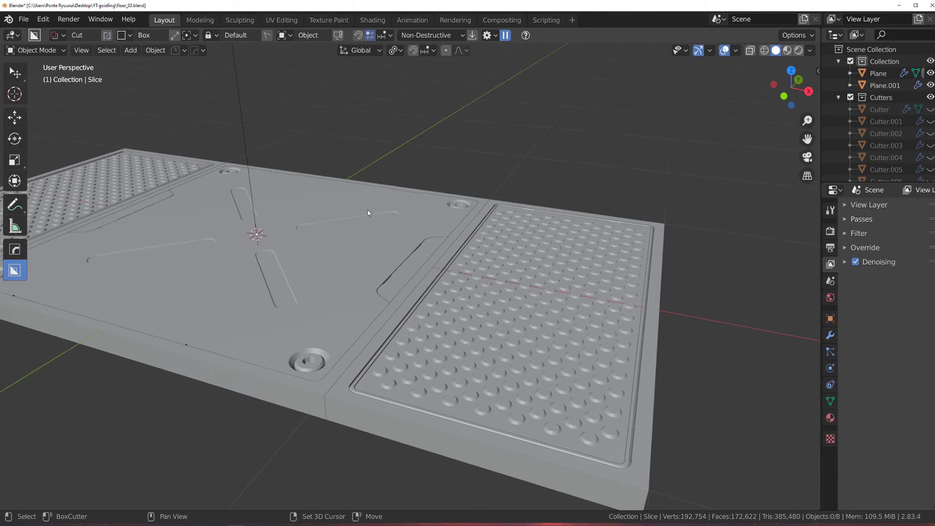
{"action": "scroll", "coordinate": [408, 247], "scroll_direction": "down", "scroll_amount": 3}
{"action": "scroll", "coordinate": [460, 208], "scroll_direction": "up", "scroll_amount": 4}
{"action": "scroll", "coordinate": [428, 239], "scroll_direction": "down", "scroll_amount": 2}
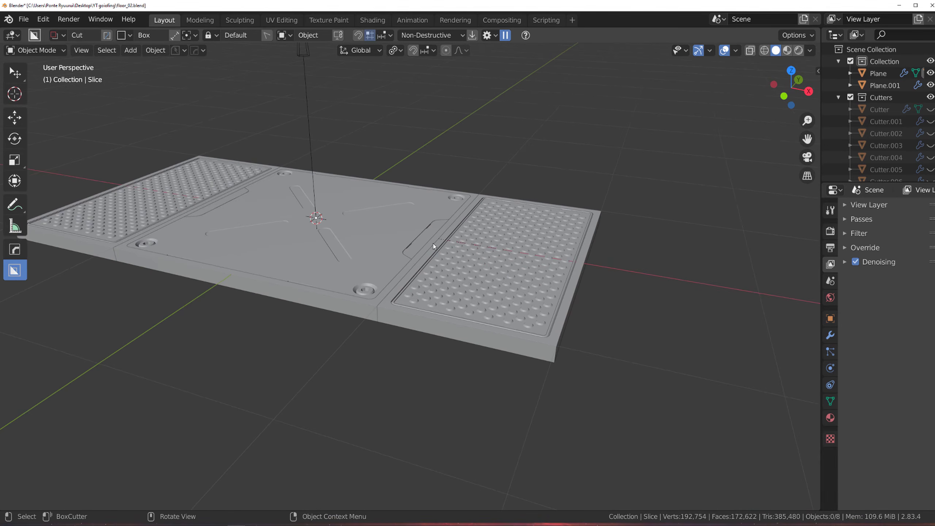
{"action": "scroll", "coordinate": [432, 243], "scroll_direction": "up", "scroll_amount": 5}
{"action": "scroll", "coordinate": [329, 265], "scroll_direction": "up", "scroll_amount": 5}
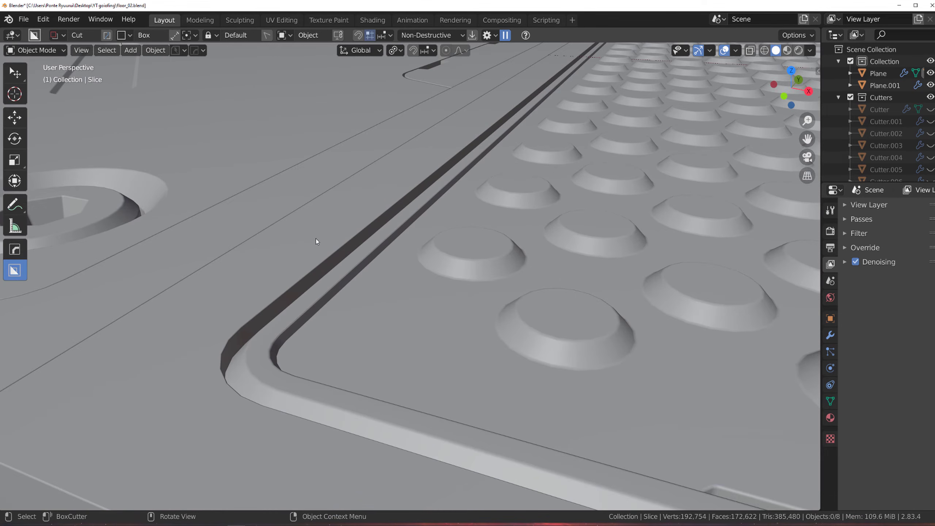
{"action": "left_click", "coordinate": [320, 352]}
{"action": "key", "text": "Tab"}
{"action": "left_click", "coordinate": [311, 259], "text": "alt"}
{"action": "scroll", "coordinate": [590, 273], "scroll_direction": "down", "scroll_amount": 5}
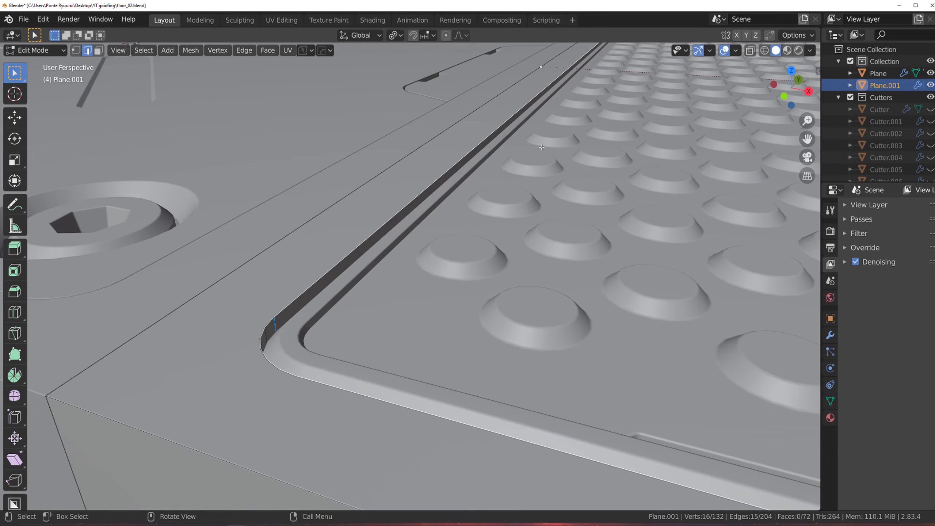
{"action": "middle_click_drag", "start_coordinate": [501, 242], "coordinate": [425, 231], "text": "shift"}
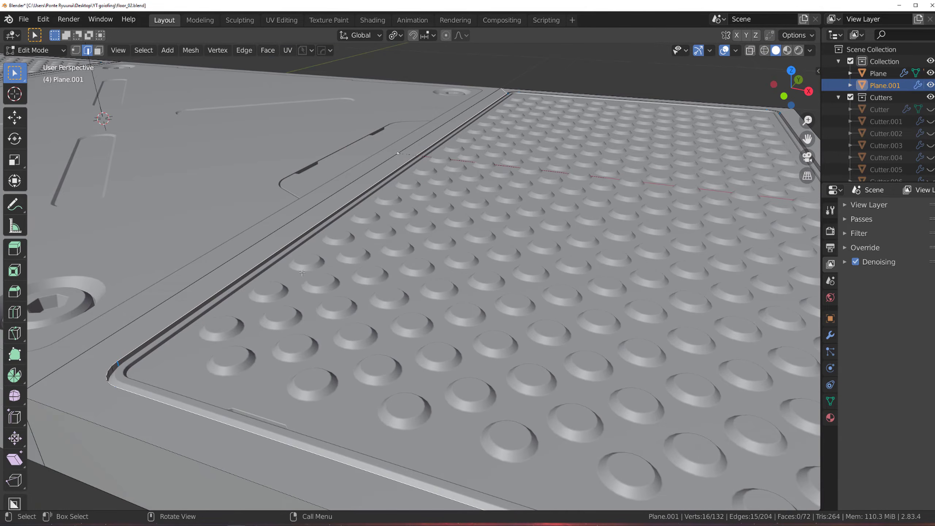
{"action": "scroll", "coordinate": [302, 272], "scroll_direction": "down", "scroll_amount": 4}
{"action": "key", "text": "Tab"}
Step: Symmetrize the side block along Y using the HardOps mirror in Symmetry mode
{"action": "left_click", "coordinate": [446, 199]}
{"action": "scroll", "coordinate": [478, 257], "scroll_direction": "down", "scroll_amount": 5}
{"action": "middle_click_drag", "start_coordinate": [478, 257], "coordinate": [475, 290]}
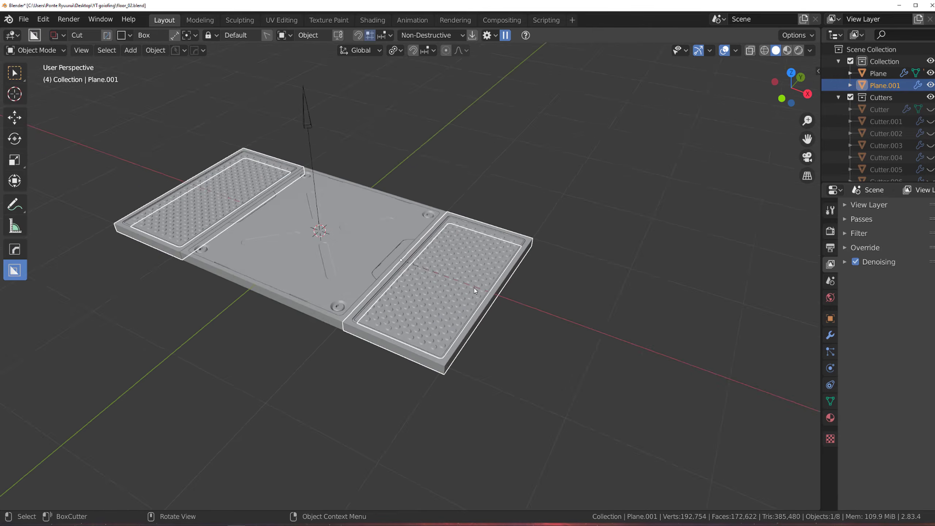
{"action": "scroll", "coordinate": [474, 291], "scroll_direction": "up", "scroll_amount": 2}
{"action": "key", "text": "alt+x"}
{"action": "key", "text": "d"}
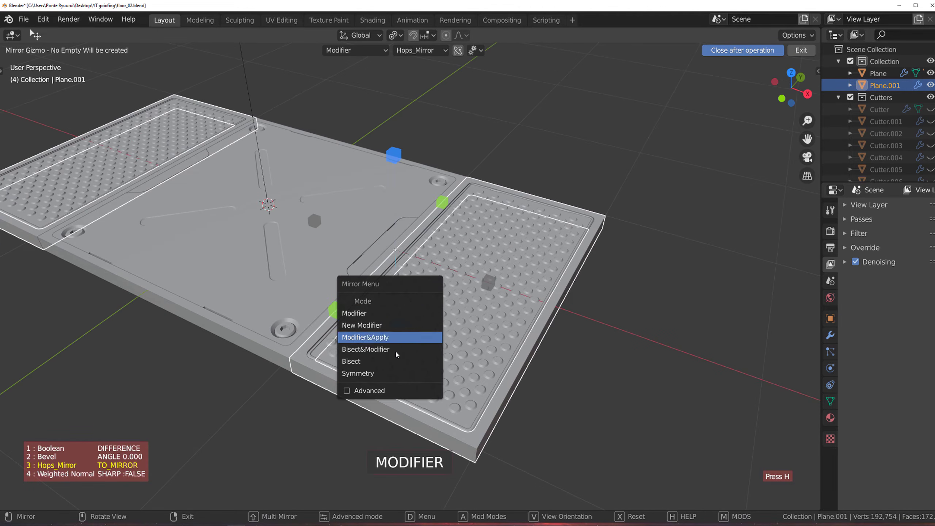
{"action": "left_click", "coordinate": [398, 373]}
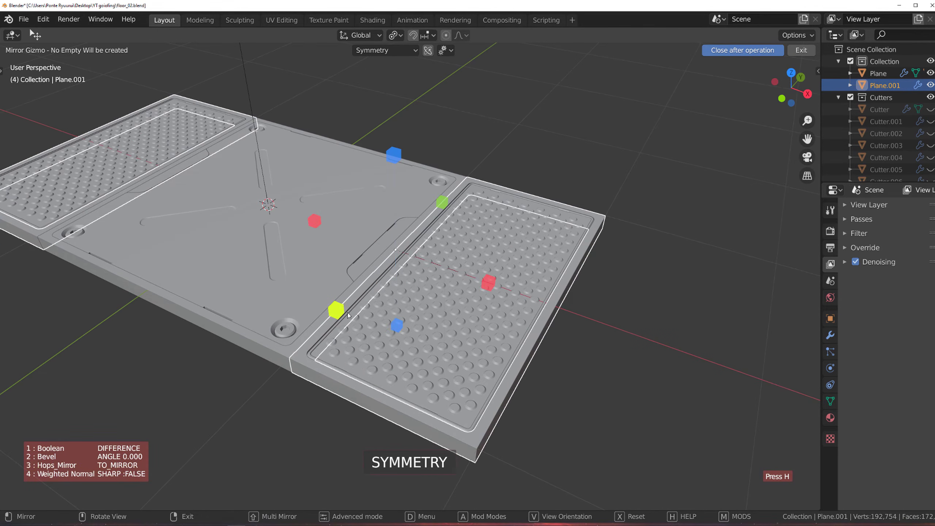
{"action": "left_click", "coordinate": [348, 313]}
Step: Merge the side block's top rim faces around the near half of the studded recess into a single face
{"action": "middle_click_drag", "start_coordinate": [419, 293], "coordinate": [437, 229], "text": "shift"}
{"action": "scroll", "coordinate": [475, 262], "scroll_direction": "up", "scroll_amount": 2}
{"action": "key", "text": "Tab"}
{"action": "left_click", "coordinate": [642, 274]}
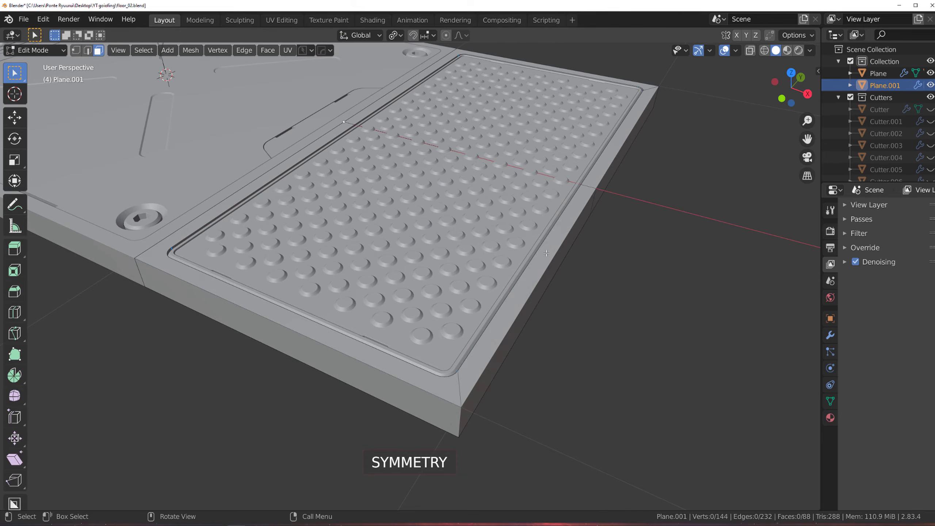
{"action": "left_click", "coordinate": [546, 253]}
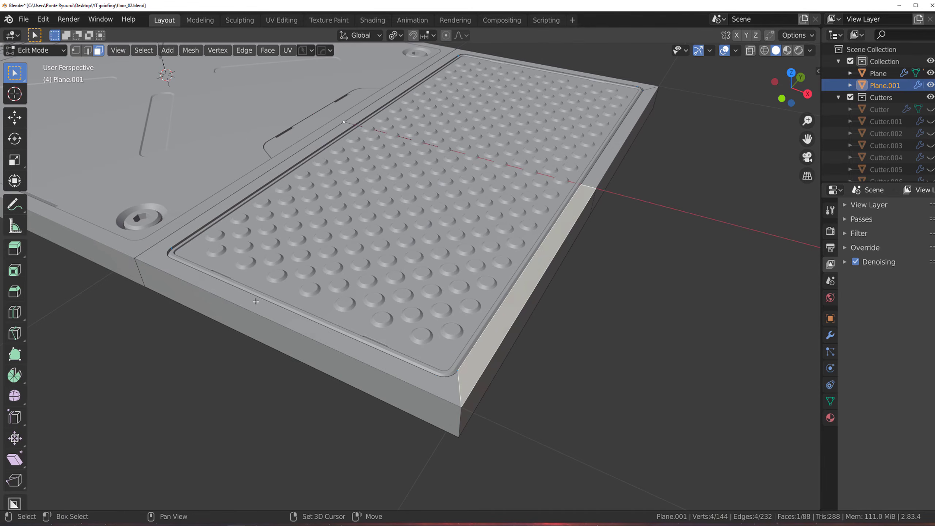
{"action": "left_click", "coordinate": [459, 375], "text": "shift"}
{"action": "middle_click_drag", "start_coordinate": [581, 248], "coordinate": [467, 337], "text": "shift"}
{"action": "scroll", "coordinate": [467, 336], "scroll_direction": "up", "scroll_amount": 2}
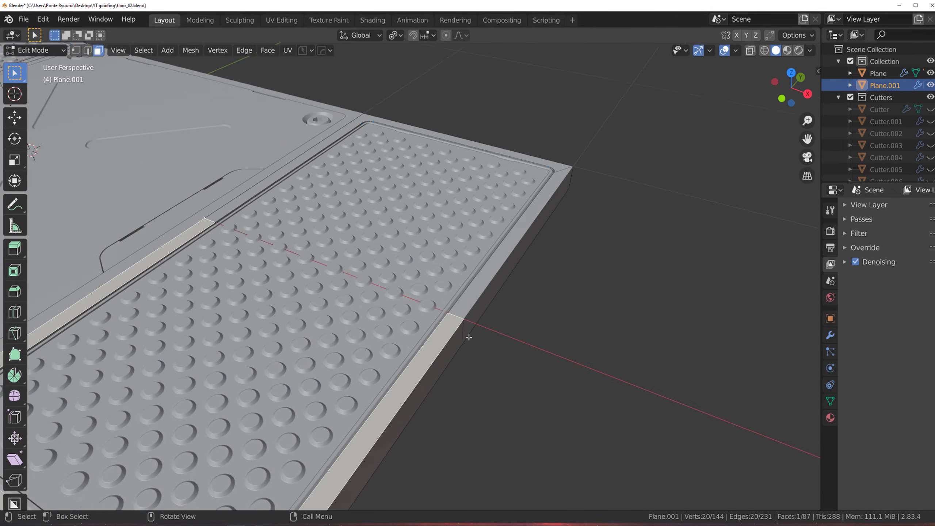
Step: Merge the rim faces around the far half of the studded recess into one face
{"action": "left_click", "coordinate": [512, 256]}
{"action": "middle_click_drag", "start_coordinate": [509, 296], "coordinate": [549, 418], "text": "shift"}
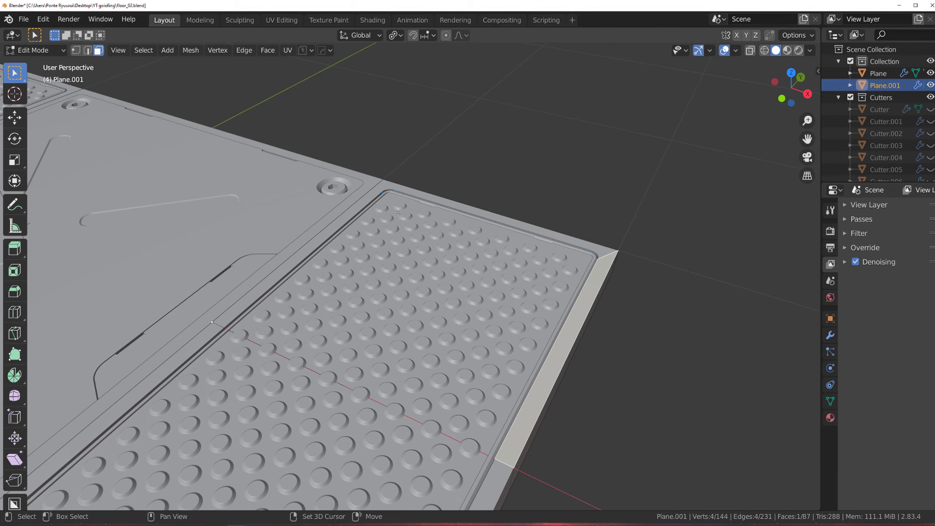
{"action": "left_click", "coordinate": [388, 184], "text": "shift"}
{"action": "middle_click_drag", "start_coordinate": [290, 364], "coordinate": [478, 212], "text": "shift"}
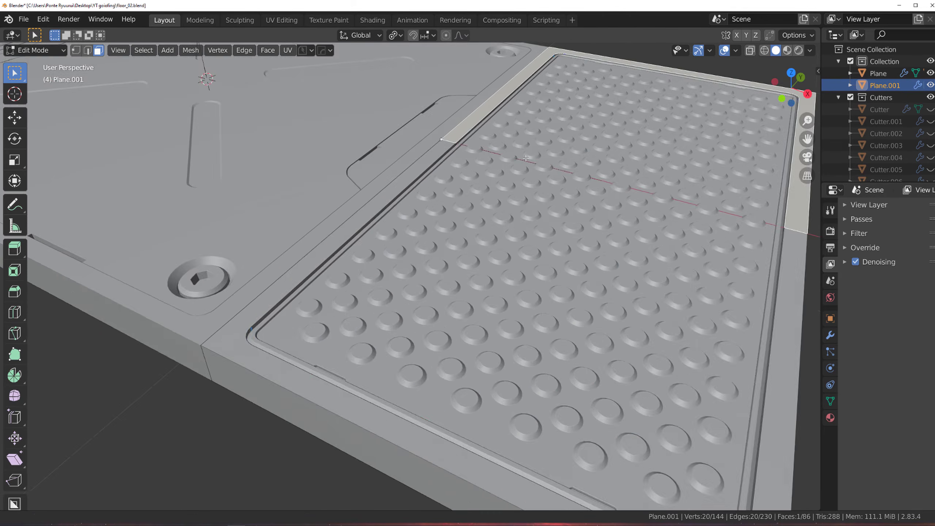
Step: Bevel the upper edge loop of the side block's recess with a narrow single-segment chamfer and return to Object Mode
{"action": "scroll", "coordinate": [384, 209], "scroll_direction": "down", "scroll_amount": 3}
{"action": "key", "text": "Tab"}
{"action": "left_click", "coordinate": [359, 407]}
{"action": "scroll", "coordinate": [359, 240], "scroll_direction": "up", "scroll_amount": 3}
{"action": "left_click", "coordinate": [364, 216], "text": "alt"}
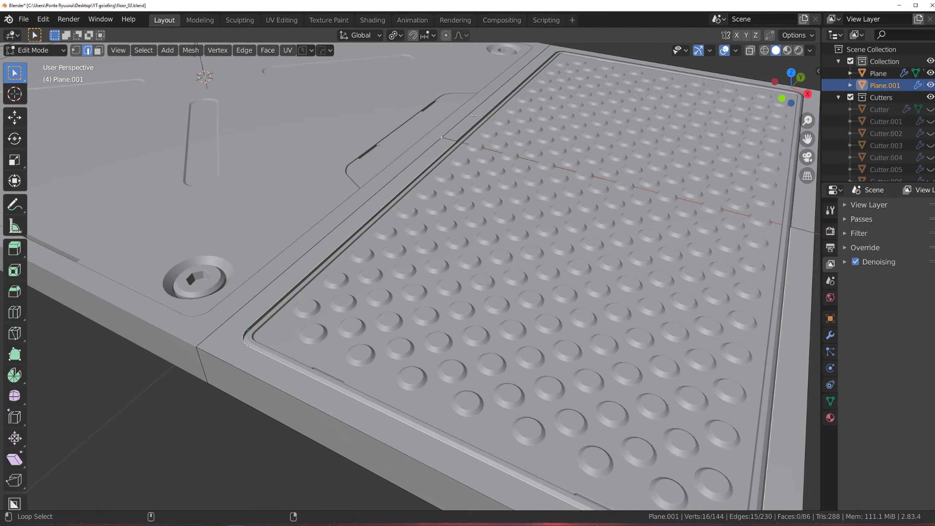
{"action": "key", "text": "ctrl+z"}
{"action": "left_click", "coordinate": [471, 129], "text": "alt+shift"}
{"action": "key", "text": "ctrl+z"}
{"action": "scroll", "coordinate": [398, 221], "scroll_direction": "up", "scroll_amount": 4}
{"action": "key", "text": "ctrl+b"}
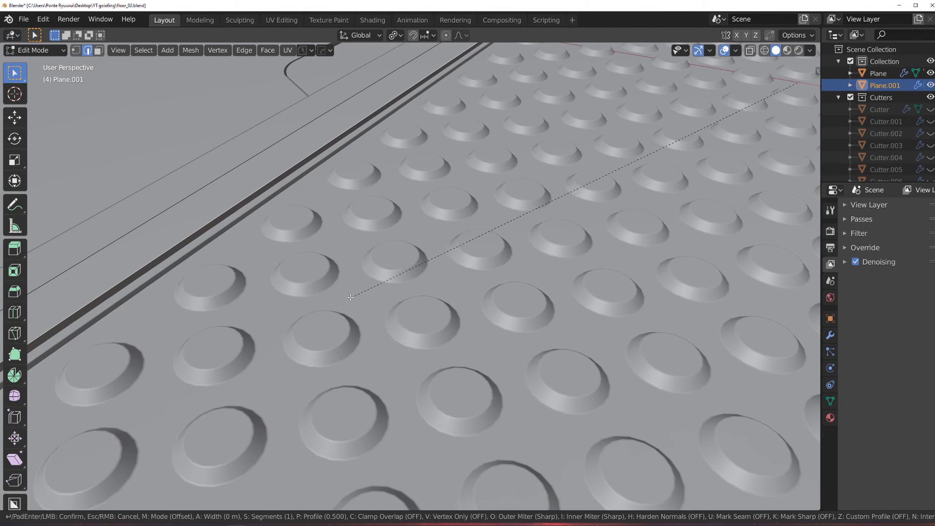
{"action": "left_click", "coordinate": [324, 304]}
{"action": "middle_click_drag", "start_coordinate": [323, 303], "coordinate": [589, 206], "text": "shift"}
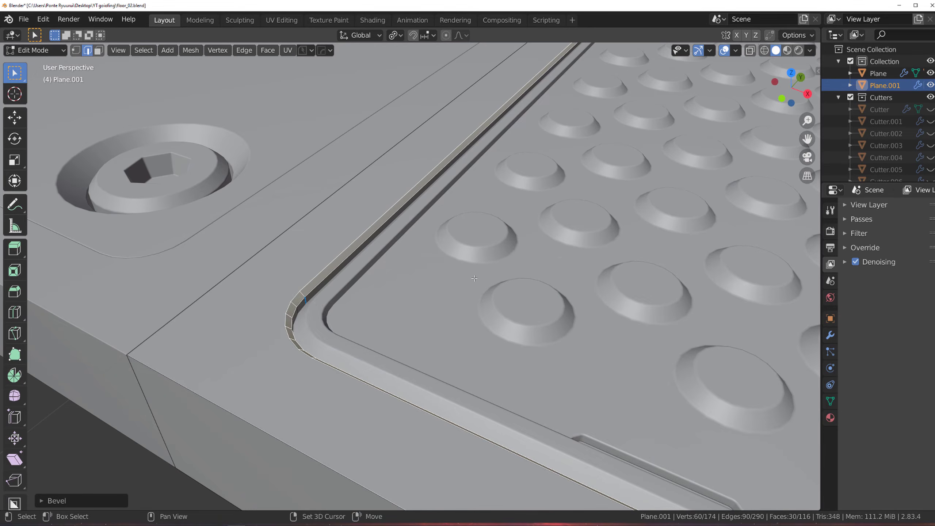
{"action": "key", "text": "Tab"}
Step: Examine the chamfered recess edge and the seam between the side block and the centre section
{"action": "left_click", "coordinate": [301, 282]}
{"action": "scroll", "coordinate": [447, 276], "scroll_direction": "down", "scroll_amount": 10}
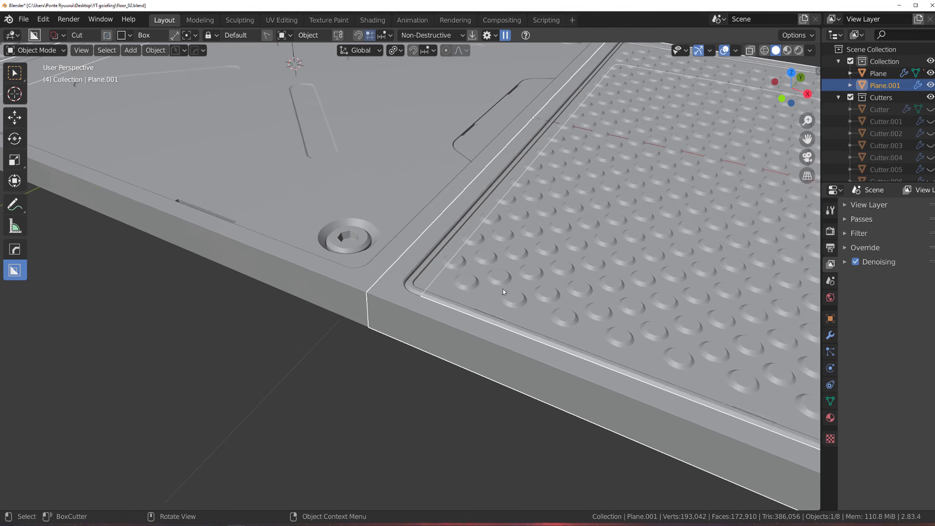
{"action": "scroll", "coordinate": [502, 289], "scroll_direction": "down", "scroll_amount": 2}
{"action": "left_click", "coordinate": [410, 358]}
{"action": "scroll", "coordinate": [485, 296], "scroll_direction": "up", "scroll_amount": 4}
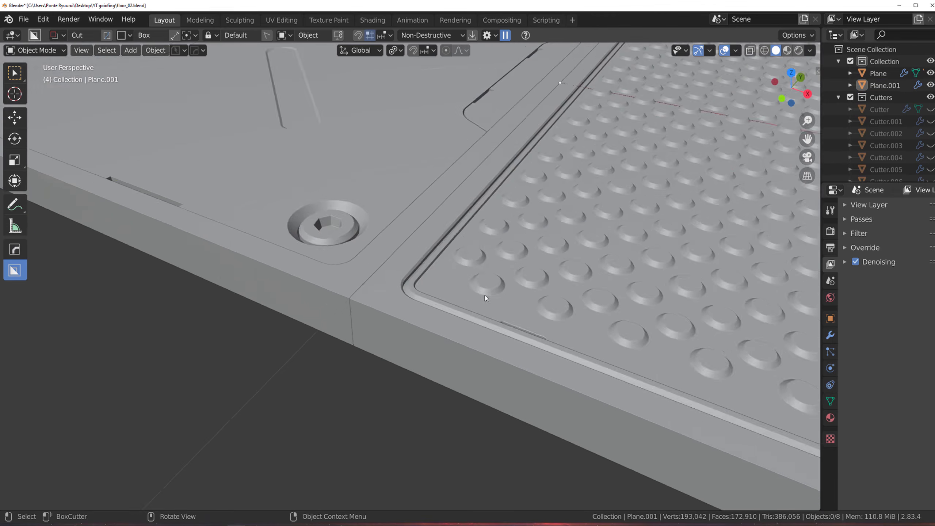
{"action": "mouse_move", "coordinate": [505, 293]}
{"action": "middle_mouse_down"}
{"action": "mouse_move", "coordinate": [521, 312]}
{"action": "mouse_move", "coordinate": [512, 286]}
{"action": "middle_mouse_up"}
{"action": "middle_click_drag", "start_coordinate": [423, 308], "coordinate": [467, 291]}
{"action": "scroll", "coordinate": [458, 255], "scroll_direction": "up", "scroll_amount": 3}
Step: Draw a box cut about 0.013 by 0.071 over the seam between both outer blocks, extruded about 0.334 deep
{"action": "left_click", "coordinate": [456, 255]}
{"action": "scroll", "coordinate": [457, 255], "scroll_direction": "down", "scroll_amount": 3}
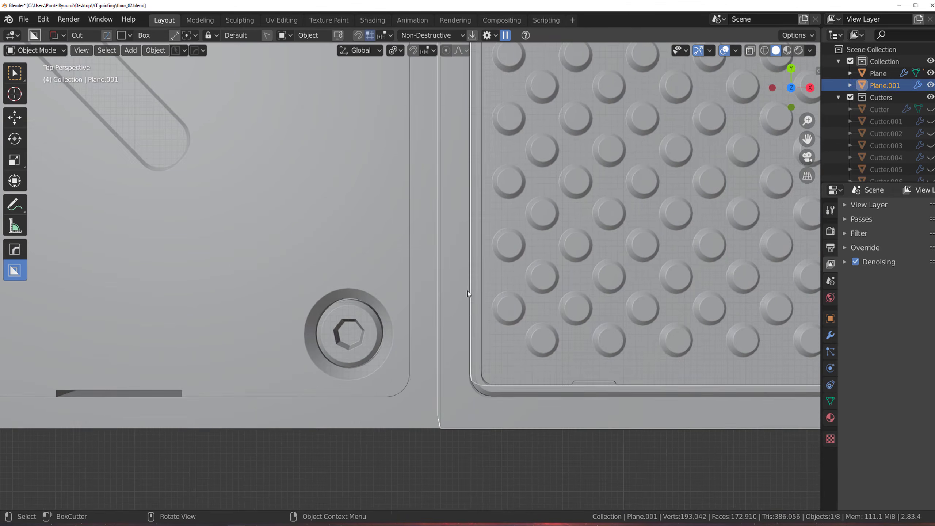
{"action": "key", "text": "KP_5"}
{"action": "left_click", "coordinate": [435, 255], "text": "shift"}
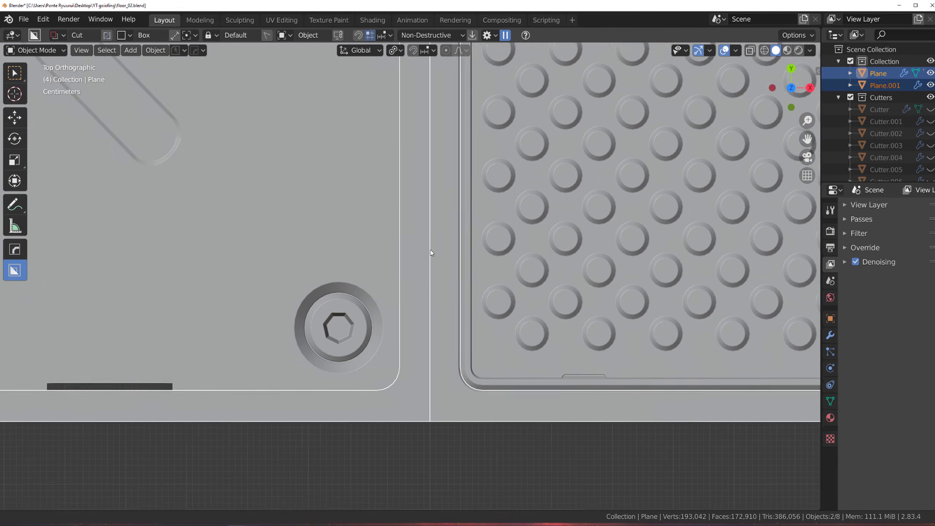
{"action": "scroll", "coordinate": [423, 247], "scroll_direction": "up", "scroll_amount": 3}
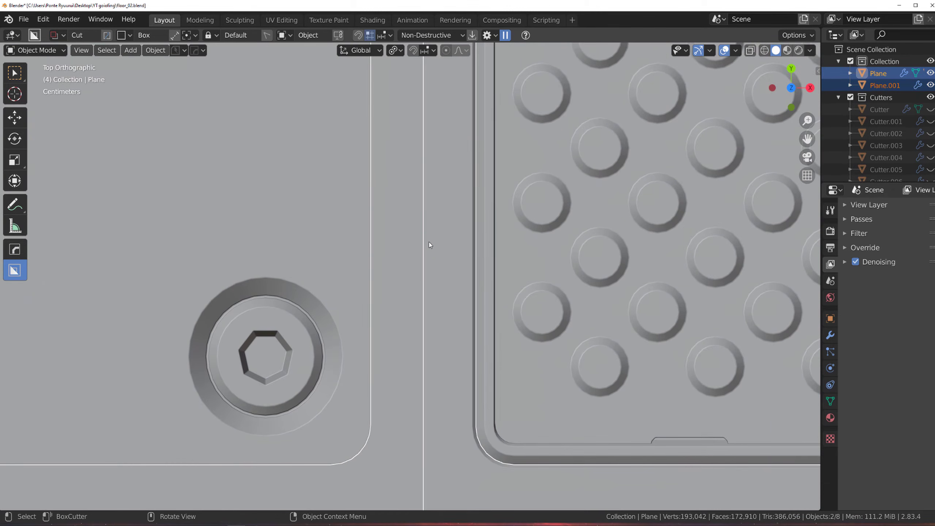
{"action": "left_click_drag", "start_coordinate": [416, 224], "coordinate": [431, 300]}
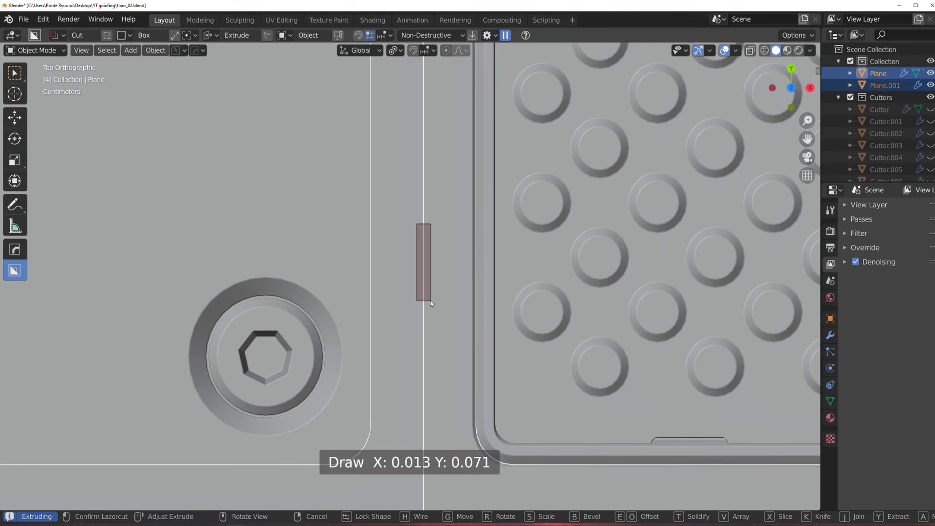
{"action": "middle_click_drag", "start_coordinate": [431, 300], "coordinate": [447, 267]}
{"action": "middle_click_drag", "start_coordinate": [497, 174], "coordinate": [385, 428], "text": "shift"}
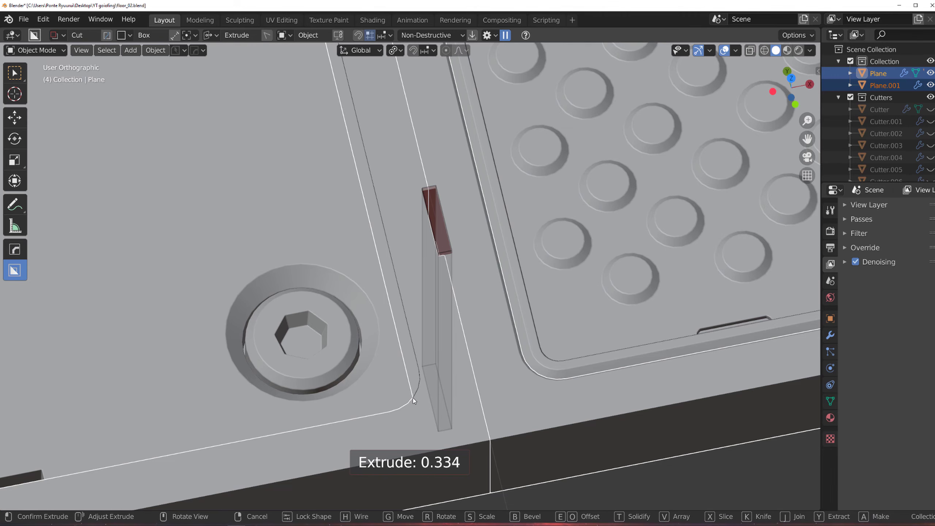
Step: Solidify the seam cutter, round its ends with a bevel of about 0.008 and apply the cut
{"action": "key", "text": "t"}
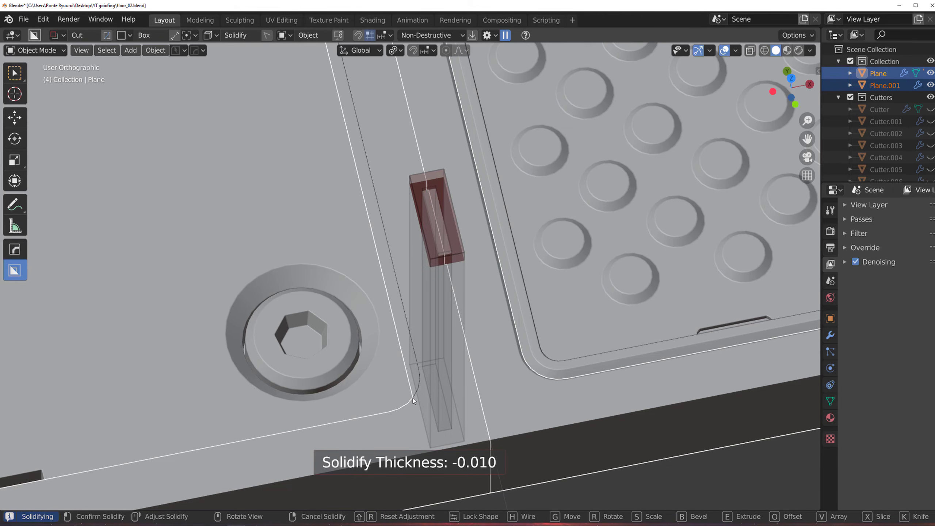
{"action": "key", "text": "b"}
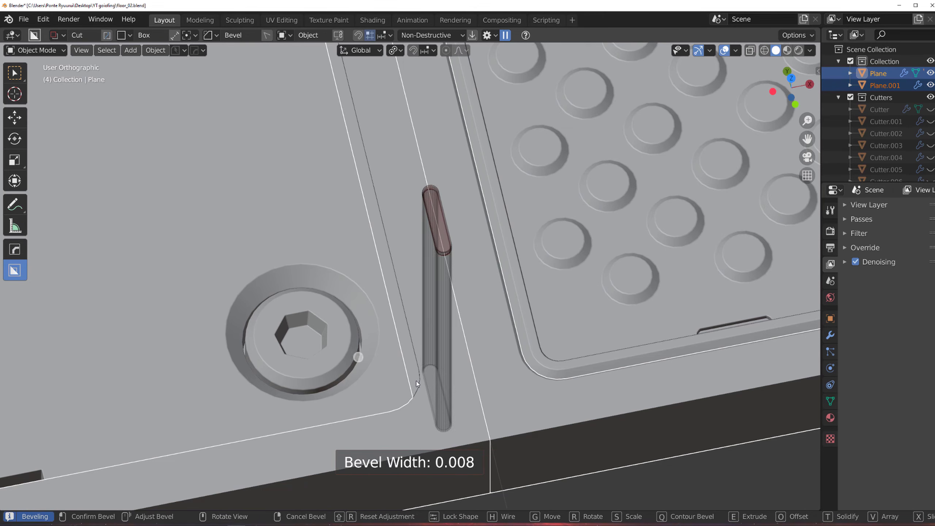
{"action": "left_click", "coordinate": [417, 381]}
{"action": "scroll", "coordinate": [441, 359], "scroll_direction": "down", "scroll_amount": 8}
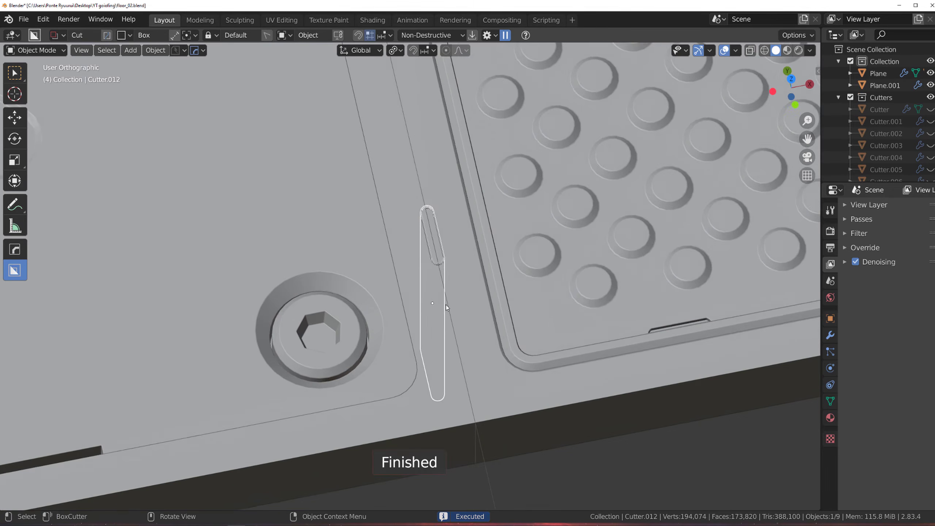
Step: Mirror the slot cutter along X and Y about the centre plate in Modifier mode and move it to the Cutters collection
{"action": "middle_click_drag", "start_coordinate": [396, 309], "coordinate": [319, 396], "text": "shift"}
{"action": "middle_click_drag", "start_coordinate": [319, 396], "coordinate": [282, 385]}
{"action": "key", "text": "KP_5"}
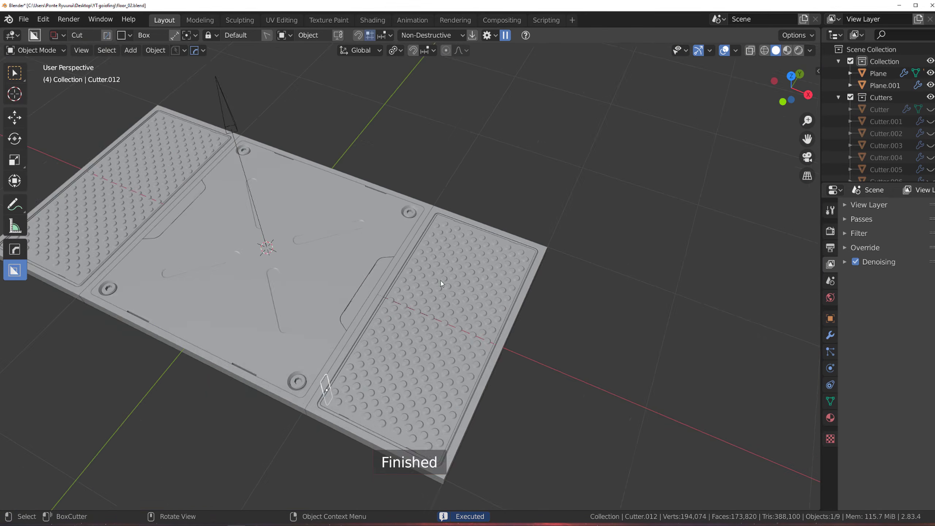
{"action": "scroll", "coordinate": [305, 268], "scroll_direction": "down", "scroll_amount": 2}
{"action": "middle_click_drag", "start_coordinate": [305, 268], "coordinate": [339, 278], "text": "shift"}
{"action": "scroll", "coordinate": [340, 278], "scroll_direction": "up", "scroll_amount": 1}
{"action": "left_click", "coordinate": [376, 277]}
{"action": "scroll", "coordinate": [383, 280], "scroll_direction": "up", "scroll_amount": 4}
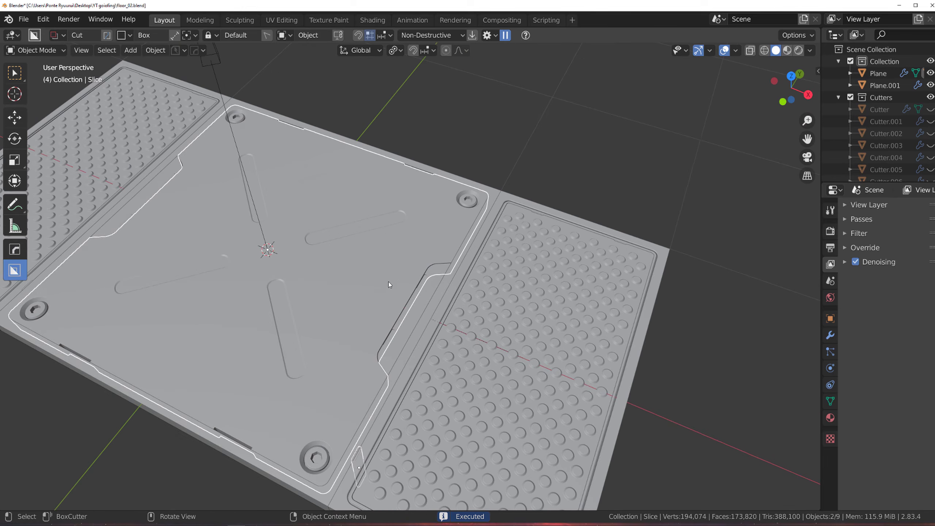
{"action": "key", "text": "alt+x"}
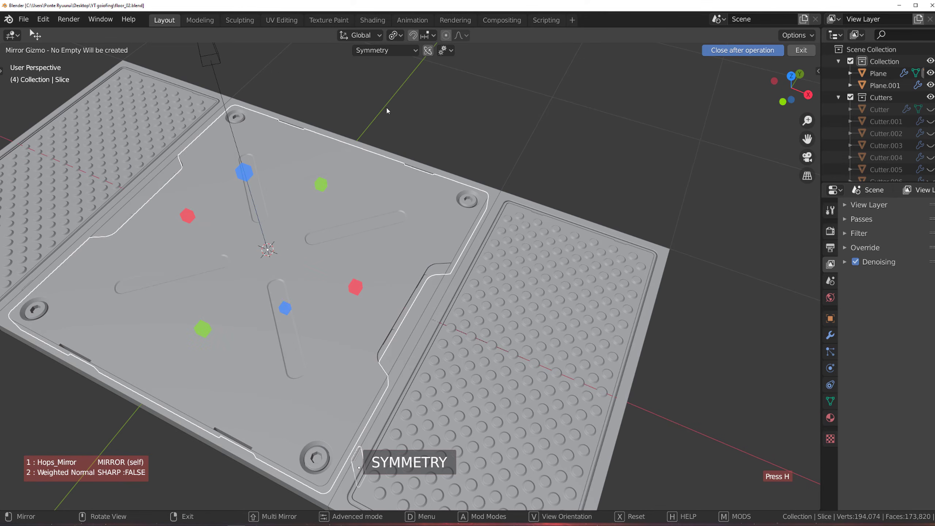
{"action": "key", "text": "d"}
{"action": "left_click", "coordinate": [404, 100]}
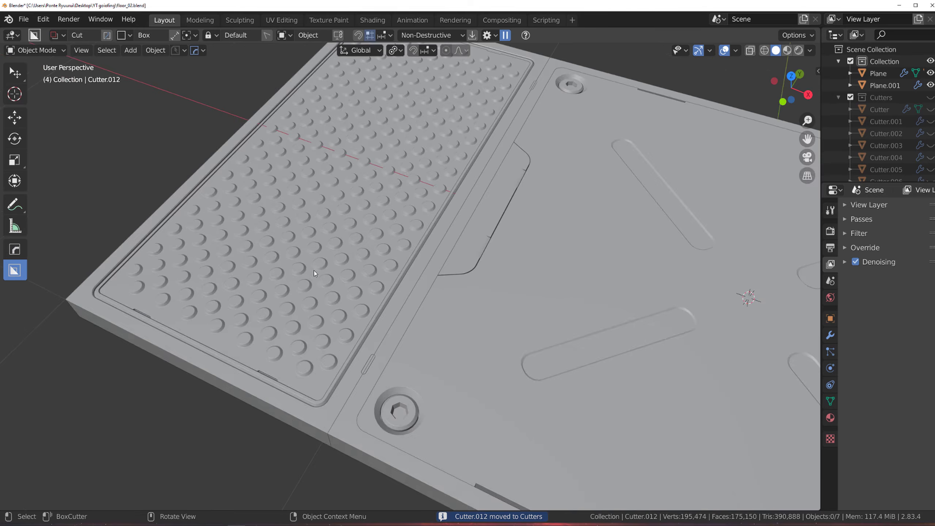
Step: Examine the mirrored slots along the seams and the centre plate from several distances
{"action": "scroll", "coordinate": [350, 324], "scroll_direction": "down", "scroll_amount": 2}
{"action": "scroll", "coordinate": [393, 332], "scroll_direction": "up", "scroll_amount": 6}
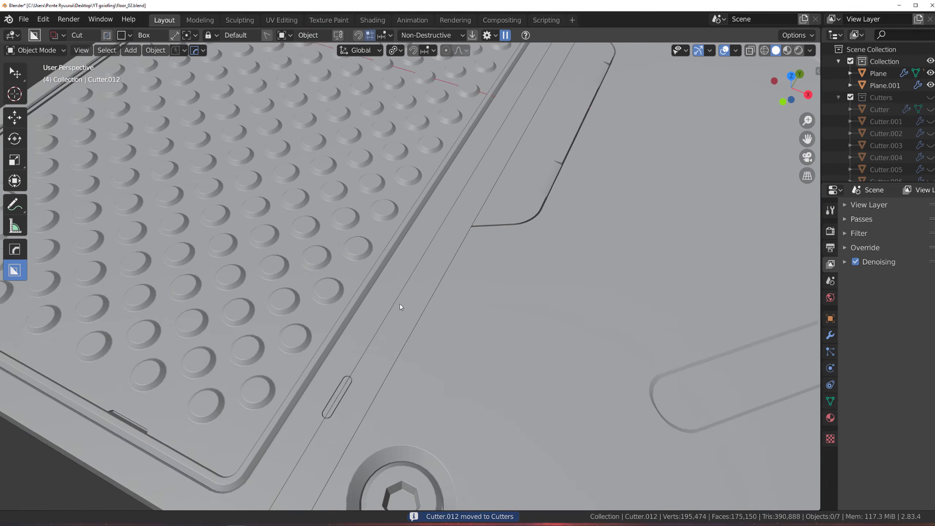
{"action": "scroll", "coordinate": [404, 306], "scroll_direction": "down", "scroll_amount": 5}
{"action": "scroll", "coordinate": [300, 234], "scroll_direction": "up", "scroll_amount": 3}
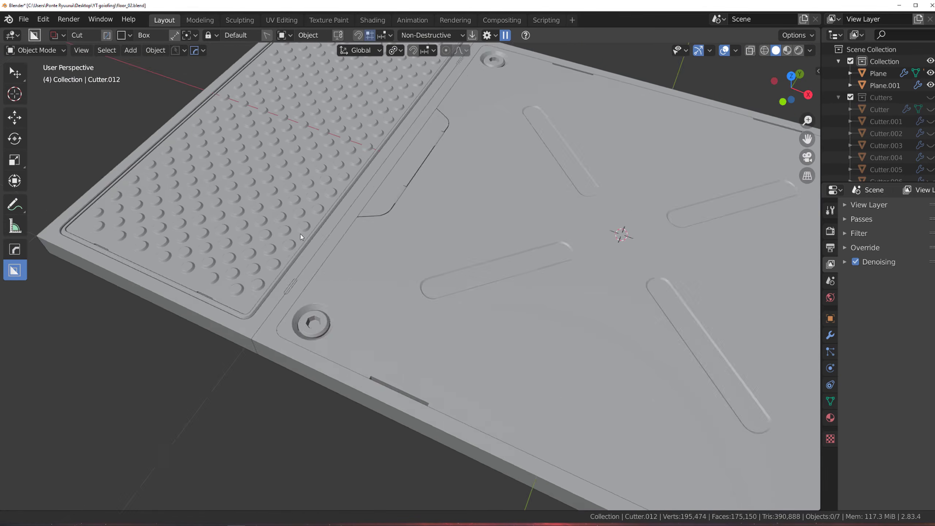
{"action": "scroll", "coordinate": [467, 256], "scroll_direction": "down", "scroll_amount": 4}
{"action": "scroll", "coordinate": [486, 364], "scroll_direction": "up", "scroll_amount": 4}
{"action": "middle_click_drag", "start_coordinate": [553, 286], "coordinate": [666, 414], "text": "shift"}
{"action": "scroll", "coordinate": [340, 247], "scroll_direction": "down", "scroll_amount": 5}
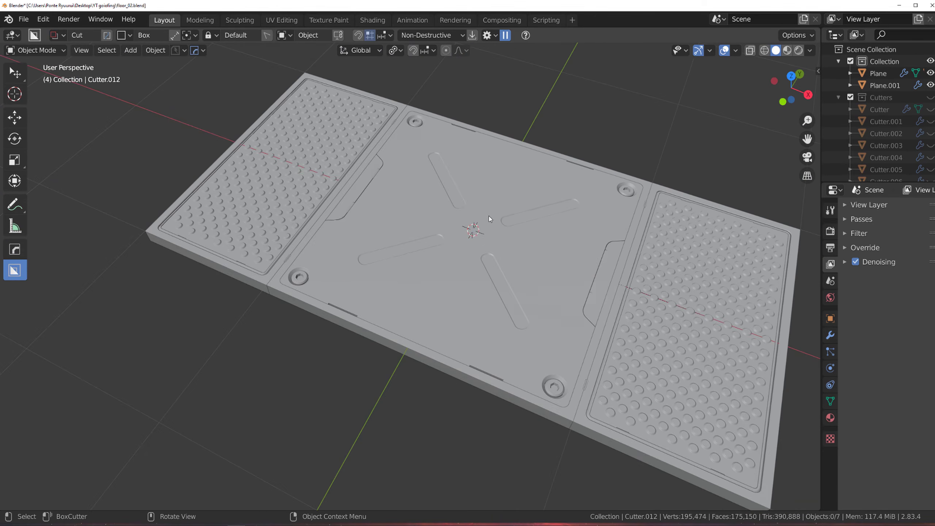
Step: Examine the studded panel and the complete floor assembly from different angles
{"action": "scroll", "coordinate": [489, 216], "scroll_direction": "up", "scroll_amount": 3}
{"action": "middle_click_drag", "start_coordinate": [445, 311], "coordinate": [297, 256]}
{"action": "scroll", "coordinate": [452, 302], "scroll_direction": "up", "scroll_amount": 1}
{"action": "key", "text": "KP_5"}
{"action": "key", "text": "KP_5"}
{"action": "scroll", "coordinate": [436, 256], "scroll_direction": "up", "scroll_amount": 3}
{"action": "middle_click_drag", "start_coordinate": [439, 256], "coordinate": [453, 292]}
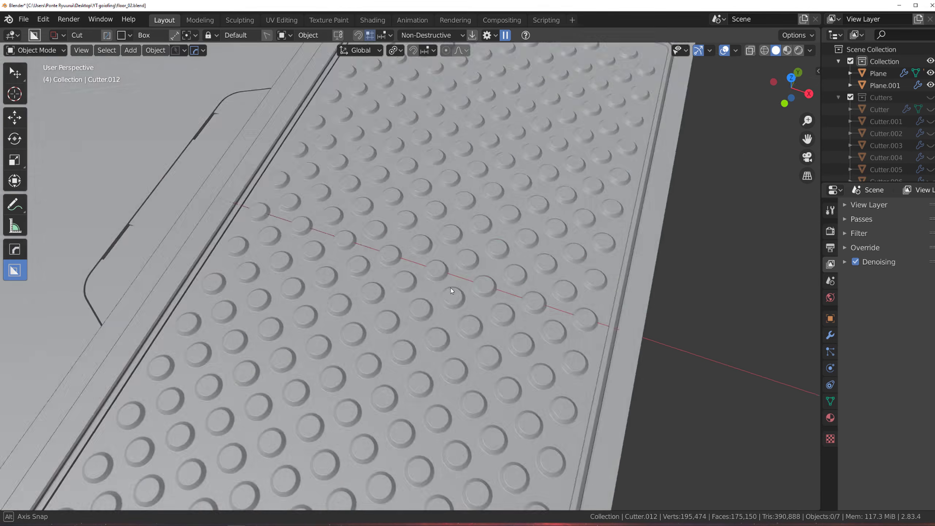
{"action": "left_click", "coordinate": [452, 292]}
{"action": "scroll", "coordinate": [452, 293], "scroll_direction": "down", "scroll_amount": 7}
{"action": "scroll", "coordinate": [384, 263], "scroll_direction": "up", "scroll_amount": 3}
{"action": "middle_click_drag", "start_coordinate": [384, 267], "coordinate": [386, 239]}
{"action": "middle_click_drag", "start_coordinate": [250, 289], "coordinate": [486, 255], "text": "shift"}
{"action": "middle_click_drag", "start_coordinate": [486, 255], "coordinate": [463, 278]}
{"action": "middle_click_drag", "start_coordinate": [437, 313], "coordinate": [383, 210], "text": "shift"}
{"action": "scroll", "coordinate": [440, 221], "scroll_direction": "down", "scroll_amount": 2}
{"action": "scroll", "coordinate": [479, 310], "scroll_direction": "up", "scroll_amount": 2}
{"action": "scroll", "coordinate": [479, 309], "scroll_direction": "down", "scroll_amount": 3}
Step: Select every object of the floor assembly and run Smart Apply to apply their modifiers
{"action": "key", "text": "a"}
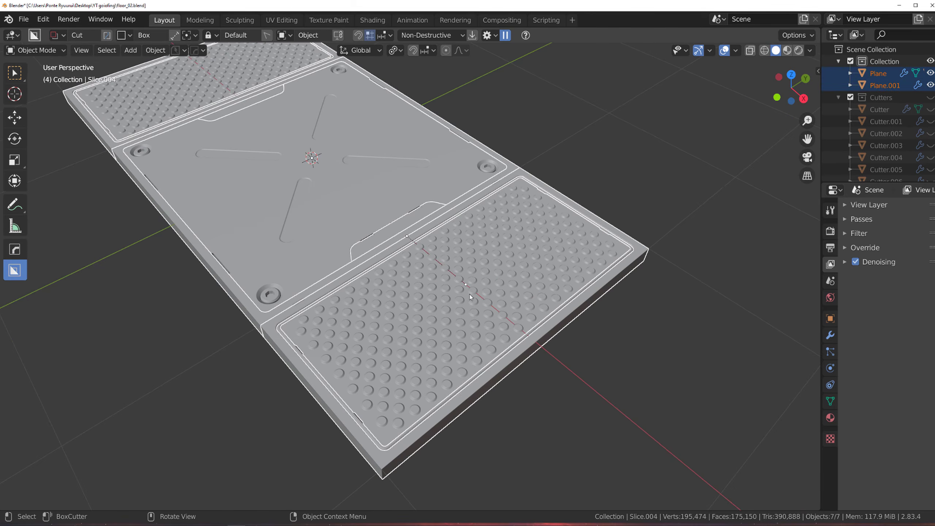
{"action": "key", "text": "q"}
{"action": "mouse_move", "coordinate": [481, 363]}
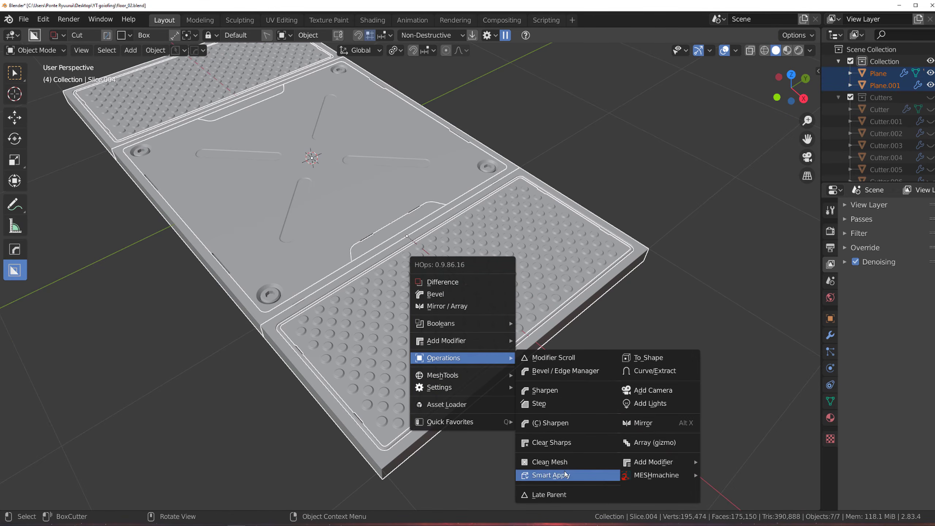
{"action": "left_click", "coordinate": [551, 475]}
{"action": "middle_click_drag", "start_coordinate": [506, 294], "coordinate": [525, 291]}
{"action": "scroll", "coordinate": [526, 288], "scroll_direction": "down", "scroll_amount": 3}
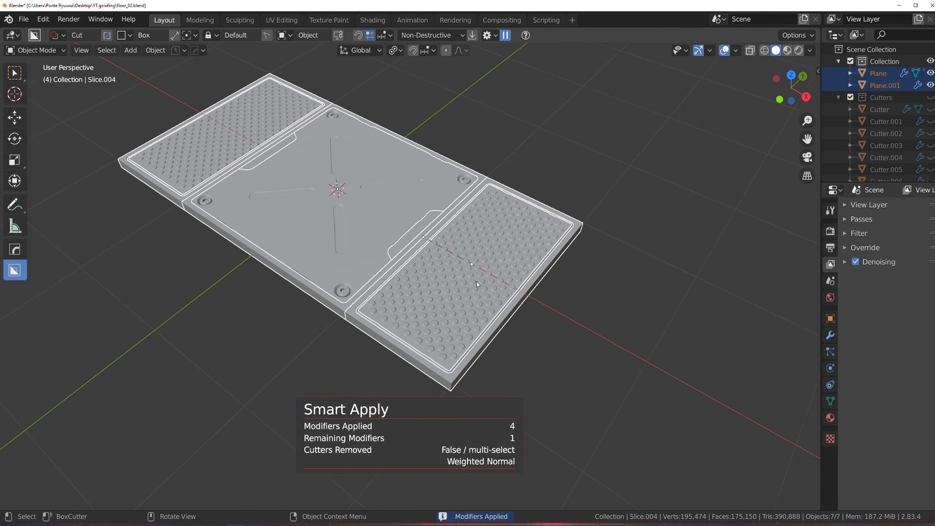
{"action": "scroll", "coordinate": [544, 276], "scroll_direction": "up", "scroll_amount": 5}
{"action": "scroll", "coordinate": [468, 231], "scroll_direction": "down", "scroll_amount": 8}
Step: Add a blank material to the recess rim object surrounding the studded section
{"action": "left_click", "coordinate": [469, 269]}
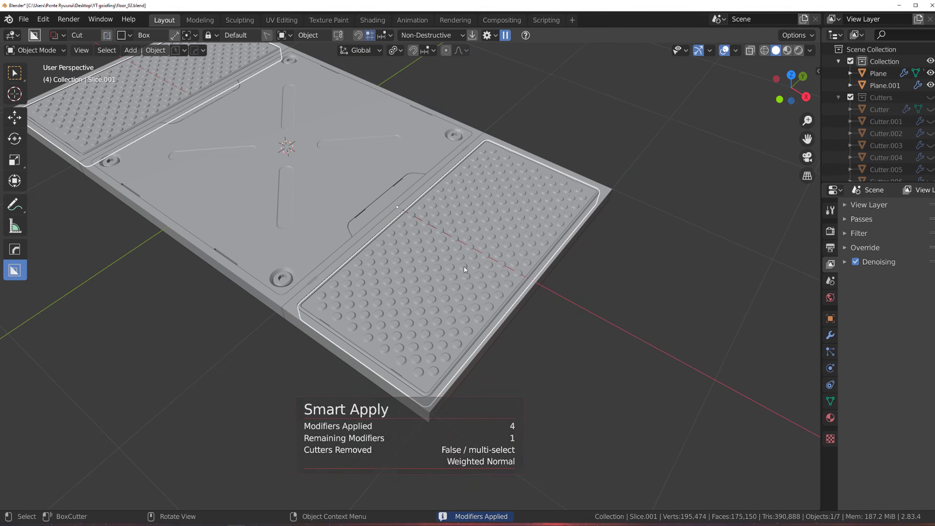
{"action": "scroll", "coordinate": [460, 284], "scroll_direction": "up", "scroll_amount": 3}
{"action": "key", "text": "alt+m"}
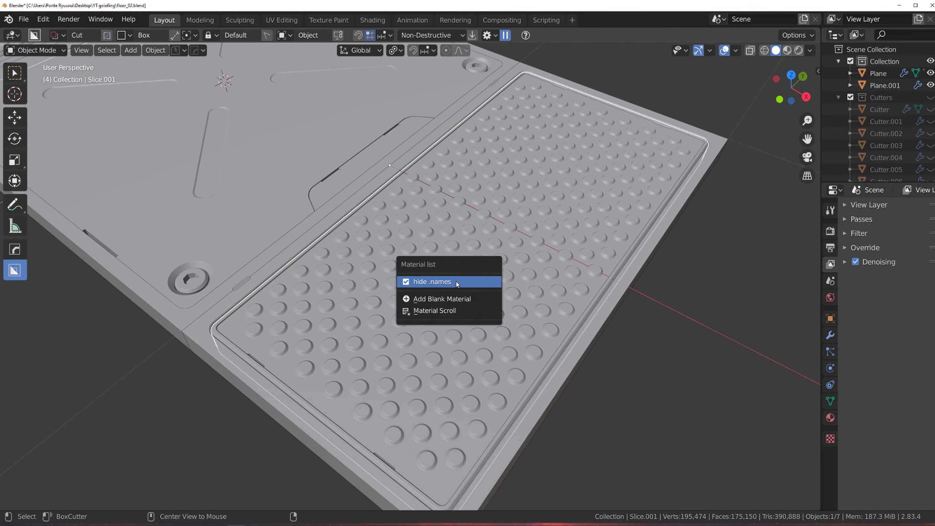
{"action": "left_click", "coordinate": [460, 301]}
{"action": "scroll", "coordinate": [474, 298], "scroll_direction": "up", "scroll_amount": 4}
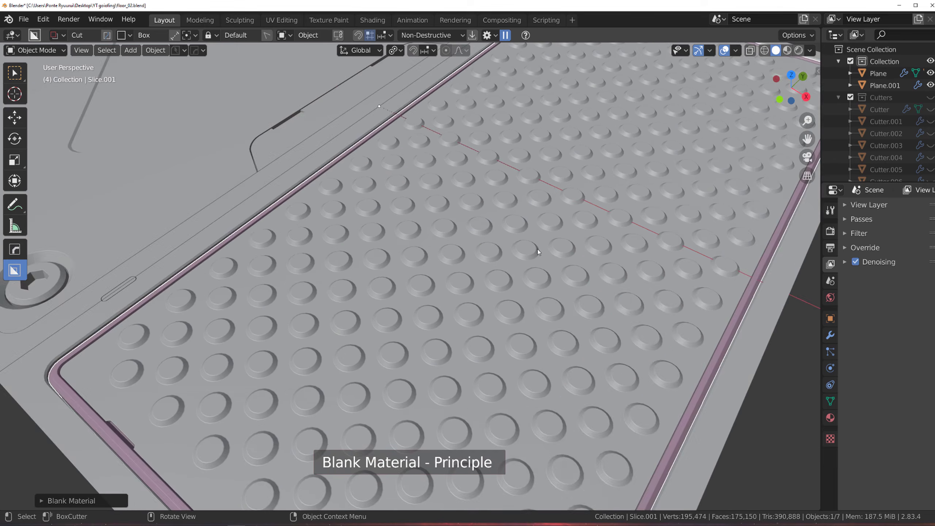
Step: Switch the viewport to Material Preview shading and choose a different lighting environment for it
{"action": "left_click", "coordinate": [786, 50]}
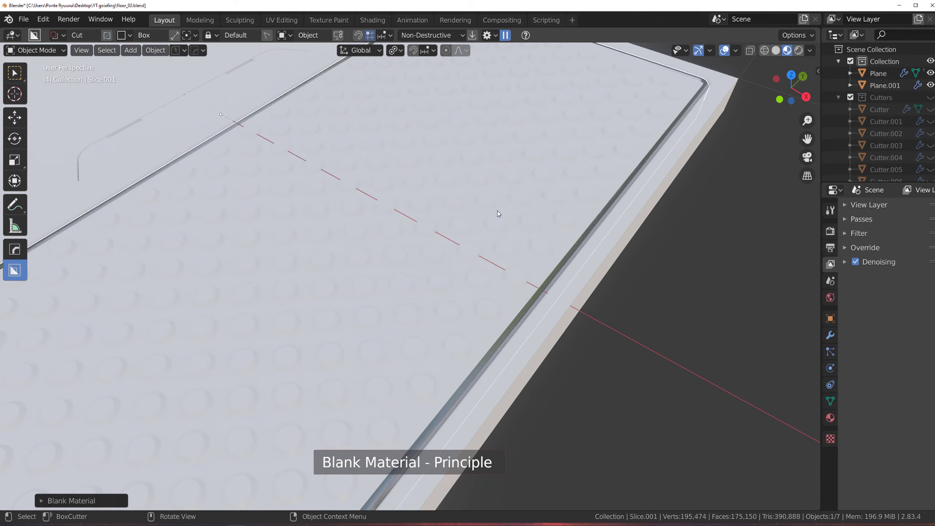
{"action": "scroll", "coordinate": [498, 213], "scroll_direction": "down", "scroll_amount": 3}
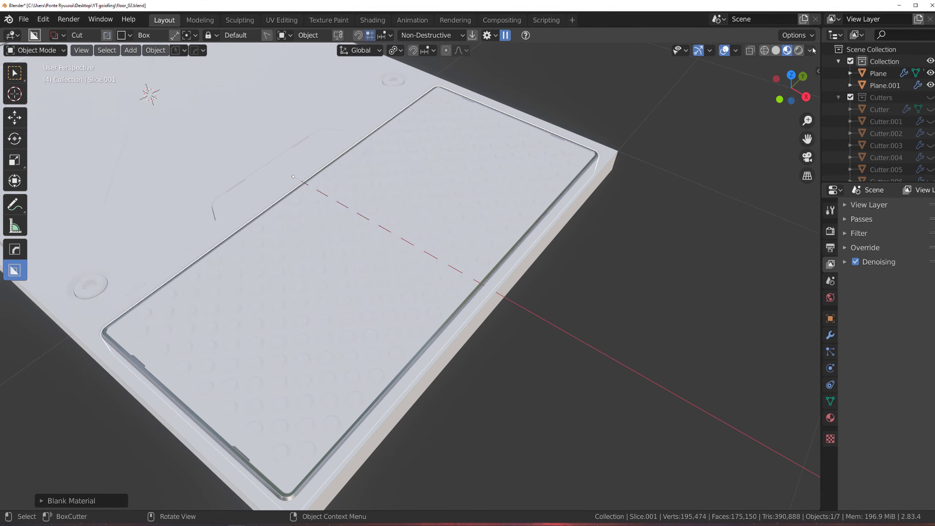
{"action": "left_click", "coordinate": [810, 50]}
{"action": "left_click", "coordinate": [802, 157]}
{"action": "left_click", "coordinate": [594, 192]}
{"action": "scroll", "coordinate": [405, 271], "scroll_direction": "up", "scroll_amount": 3}
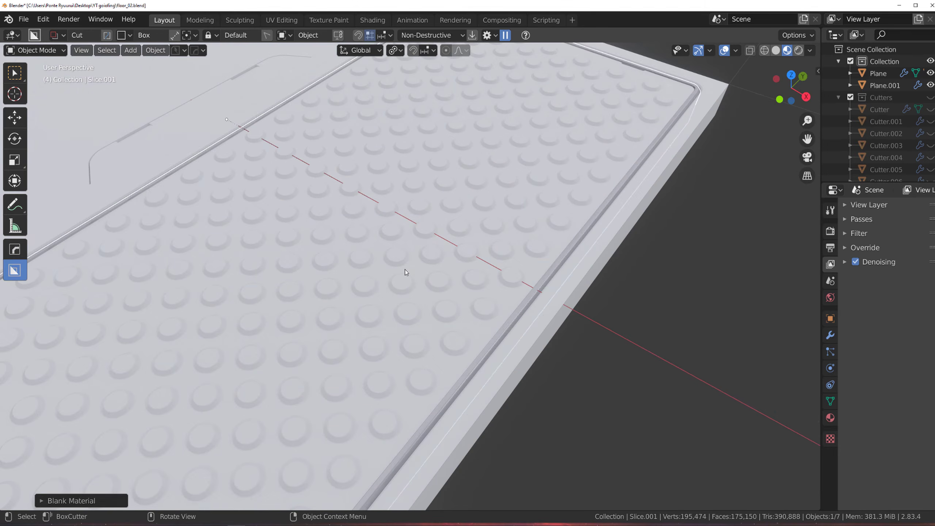
Step: Add a blank material to the studded plate
{"action": "left_click", "coordinate": [405, 269]}
{"action": "key", "text": "alt+m"}
{"action": "left_click", "coordinate": [402, 267]}
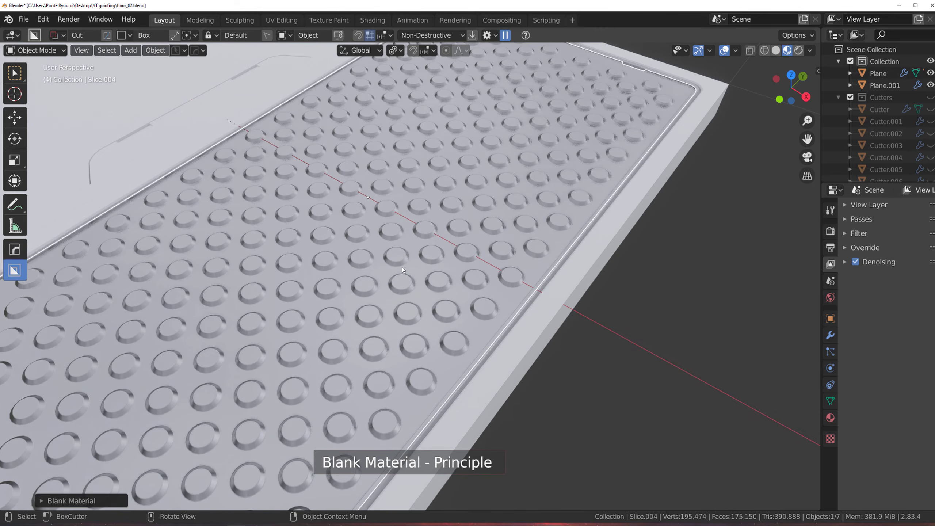
{"action": "scroll", "coordinate": [412, 286], "scroll_direction": "up", "scroll_amount": 1}
Step: Add a blank material to the outer frame around the studded section
{"action": "left_click", "coordinate": [589, 301]}
{"action": "scroll", "coordinate": [587, 299], "scroll_direction": "down", "scroll_amount": 3}
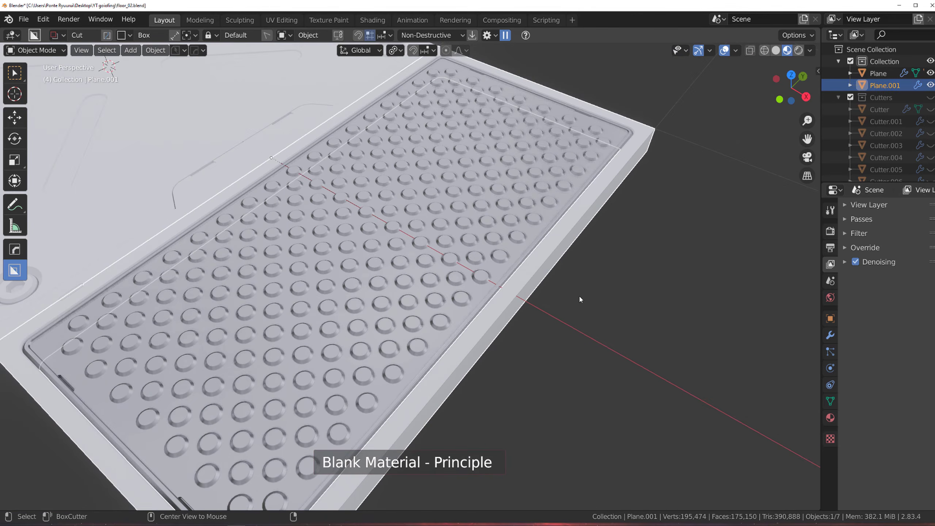
{"action": "key", "text": "shift+ctrl+m"}
{"action": "left_click", "coordinate": [578, 298]}
{"action": "scroll", "coordinate": [547, 265], "scroll_direction": "up", "scroll_amount": 3}
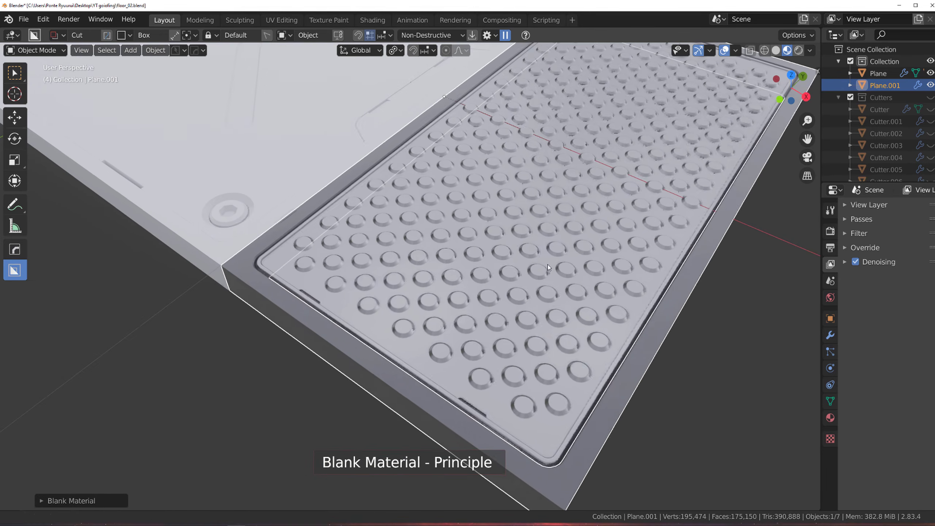
{"action": "key", "text": "shift+ctrl+m"}
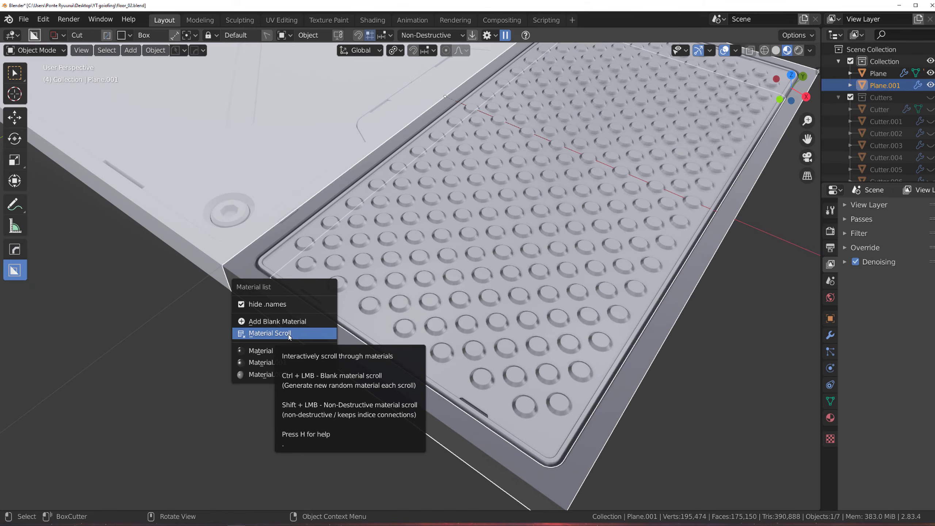
{"action": "left_click", "coordinate": [288, 333]}
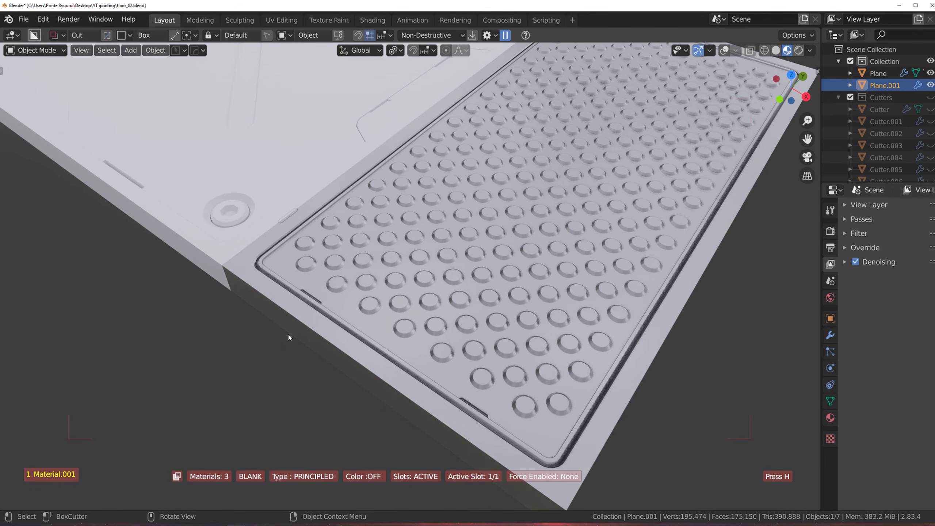
{"action": "scroll", "coordinate": [288, 336], "scroll_direction": "down", "scroll_amount": 3}
{"action": "key", "text": "Escape"}
Step: Randomise the outer frame's Material.002 with Material Scroll, rerolling it several times
{"action": "key", "text": "alt+m"}
{"action": "left_click", "coordinate": [288, 335]}
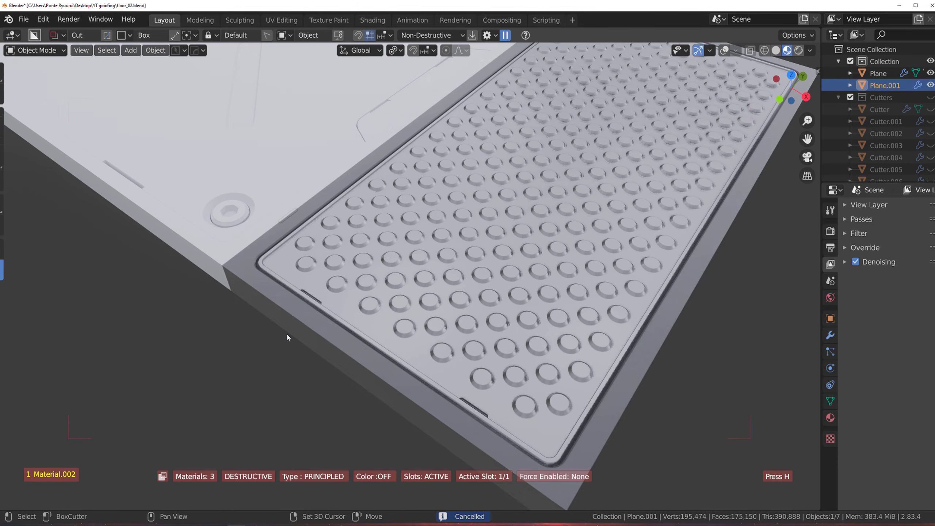
{"action": "scroll", "coordinate": [289, 338], "scroll_direction": "up", "scroll_amount": 1}
{"action": "key", "text": "r"}
{"action": "key", "text": "r"}
{"action": "key", "text": "r"}
{"action": "key", "text": "r"}
{"action": "key", "text": "r"}
{"action": "key", "text": "r"}
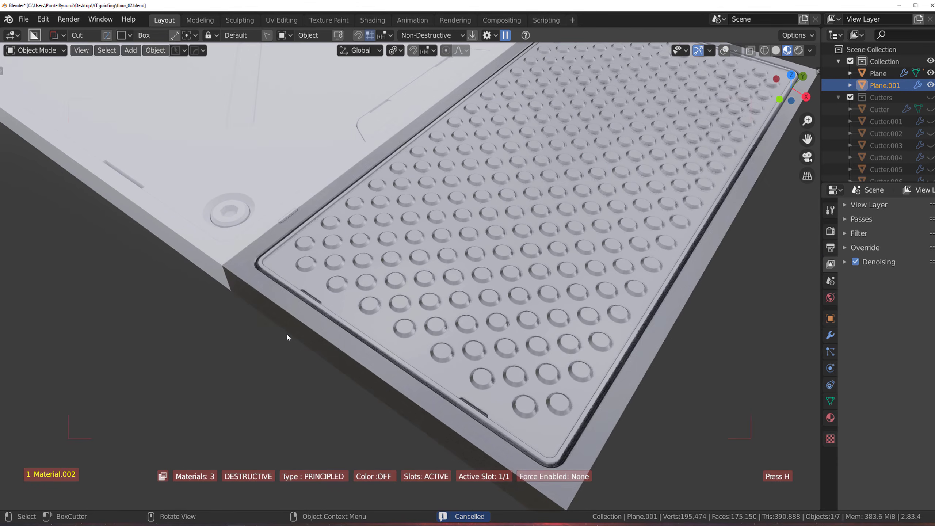
{"action": "key", "text": "r"}
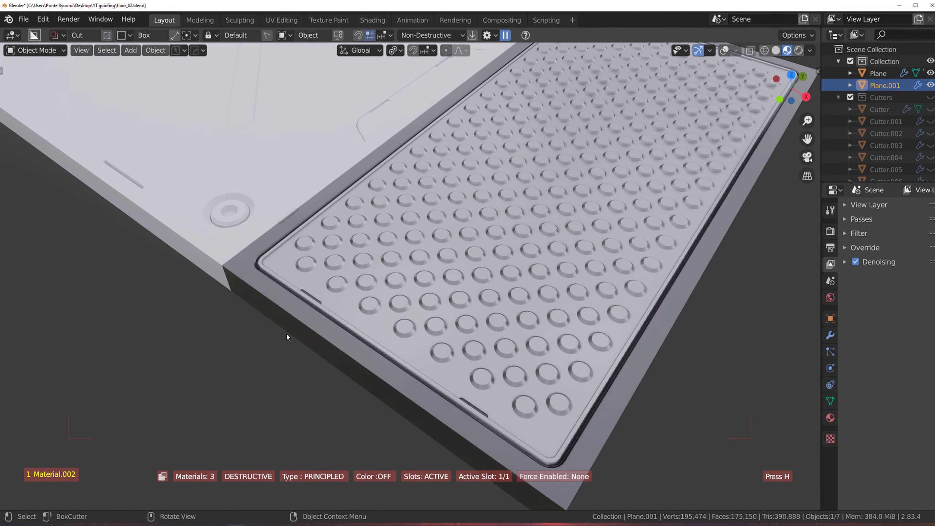
Step: Set the outer frame material's base colour value to 0.387, Clearcoat to 1.000 and Clearcoat Roughness to 0.516
{"action": "scroll", "coordinate": [287, 337], "scroll_direction": "down", "scroll_amount": 4}
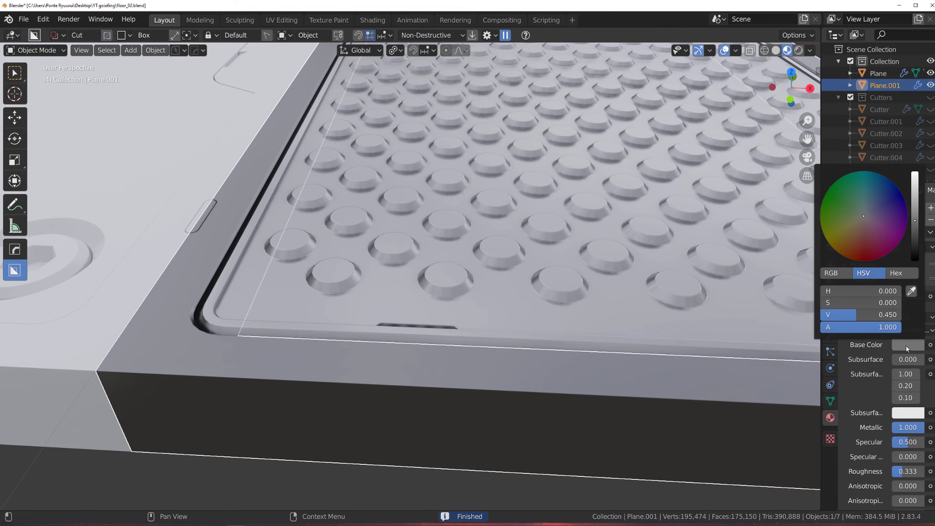
{"action": "left_click_drag", "start_coordinate": [917, 220], "coordinate": [915, 225]}
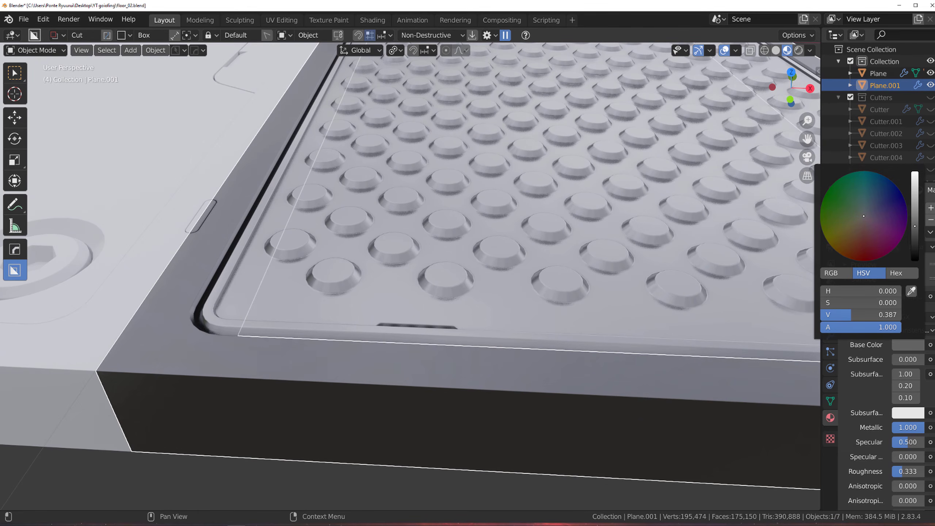
{"action": "left_click", "coordinate": [904, 346]}
{"action": "scroll", "coordinate": [917, 342], "scroll_direction": "down", "scroll_amount": 5}
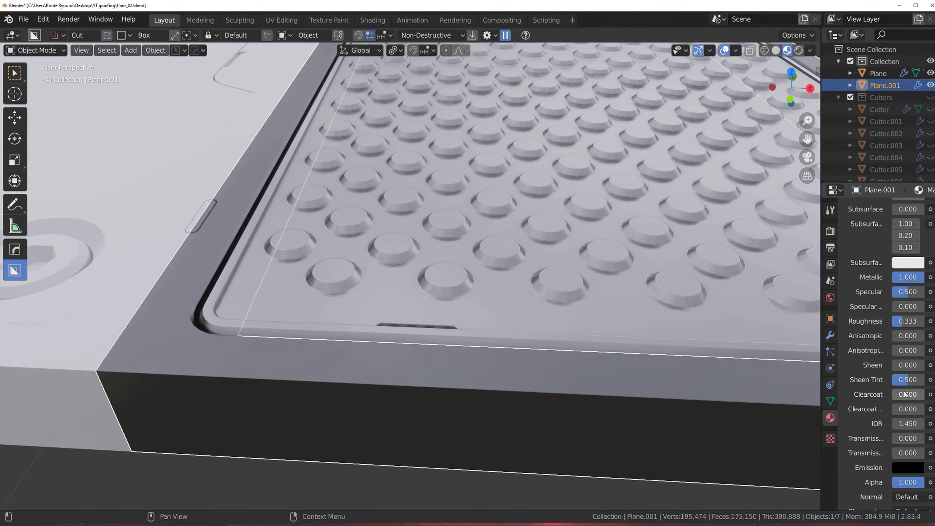
{"action": "mouse_move", "coordinate": [897, 396]}
{"action": "left_mouse_down"}
{"action": "mouse_move", "coordinate": [931, 395]}
{"action": "mouse_move", "coordinate": [897, 408]}
{"action": "mouse_move", "coordinate": [913, 409]}
{"action": "left_mouse_up"}
Step: Copy the studded plate's Material.001 to the recessed centre plate
{"action": "middle_click_drag", "start_coordinate": [514, 379], "coordinate": [489, 396]}
{"action": "scroll", "coordinate": [493, 390], "scroll_direction": "down", "scroll_amount": 3}
{"action": "left_click", "coordinate": [659, 284]}
{"action": "scroll", "coordinate": [549, 321], "scroll_direction": "up", "scroll_amount": 3}
{"action": "middle_click_drag", "start_coordinate": [500, 335], "coordinate": [487, 321], "text": "shift"}
{"action": "scroll", "coordinate": [485, 321], "scroll_direction": "down", "scroll_amount": 3}
{"action": "left_click", "coordinate": [359, 276]}
{"action": "left_click", "coordinate": [435, 245], "text": "shift"}
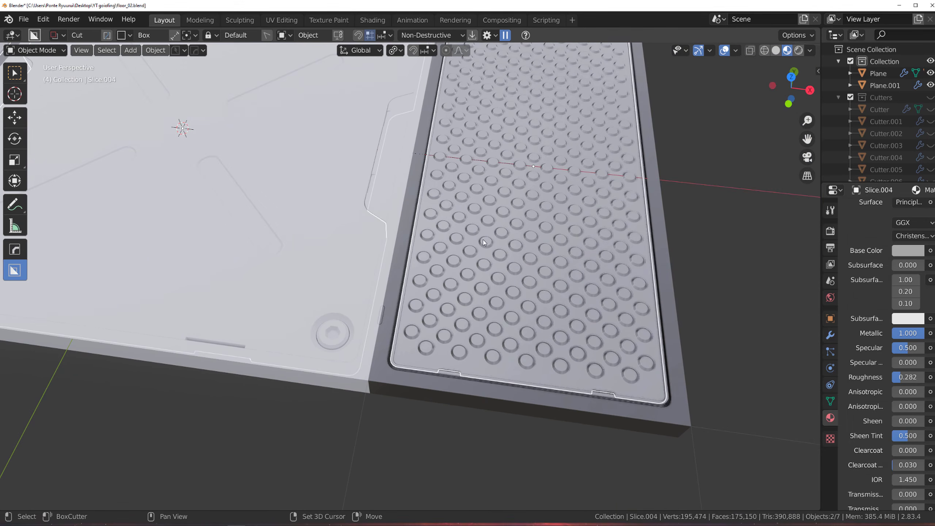
{"action": "scroll", "coordinate": [926, 218], "scroll_direction": "up", "scroll_amount": 5}
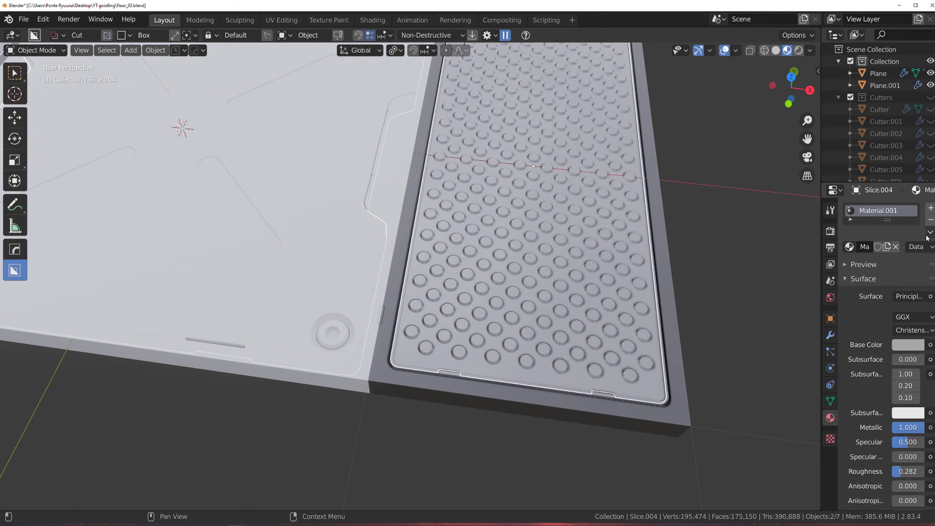
{"action": "left_click", "coordinate": [930, 232]}
{"action": "left_click", "coordinate": [897, 255]}
Step: Copy Material.002 from the side frame to the centre section's frame and clear the selection
{"action": "scroll", "coordinate": [552, 288], "scroll_direction": "down", "scroll_amount": 2}
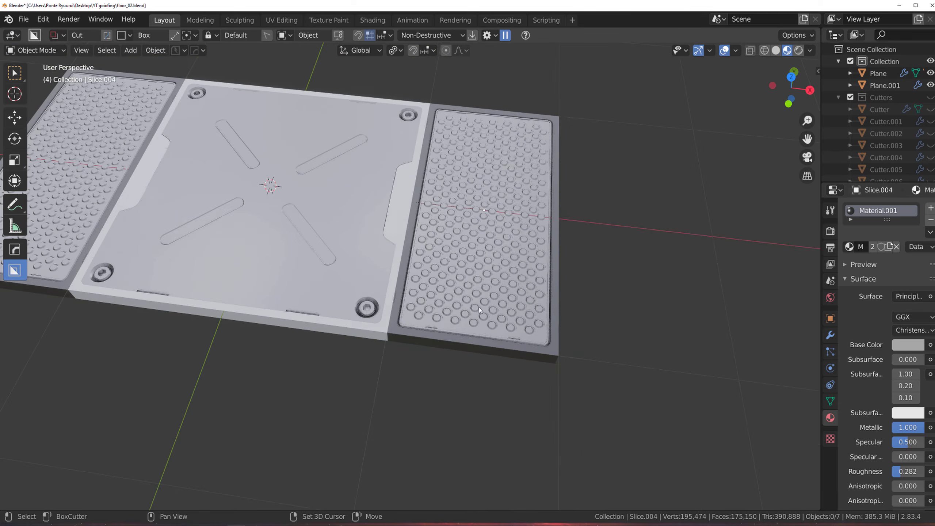
{"action": "middle_click_drag", "start_coordinate": [479, 306], "coordinate": [567, 388], "text": "shift"}
{"action": "scroll", "coordinate": [544, 324], "scroll_direction": "up", "scroll_amount": 2}
{"action": "left_click", "coordinate": [516, 281]}
{"action": "left_click", "coordinate": [526, 273], "text": "shift"}
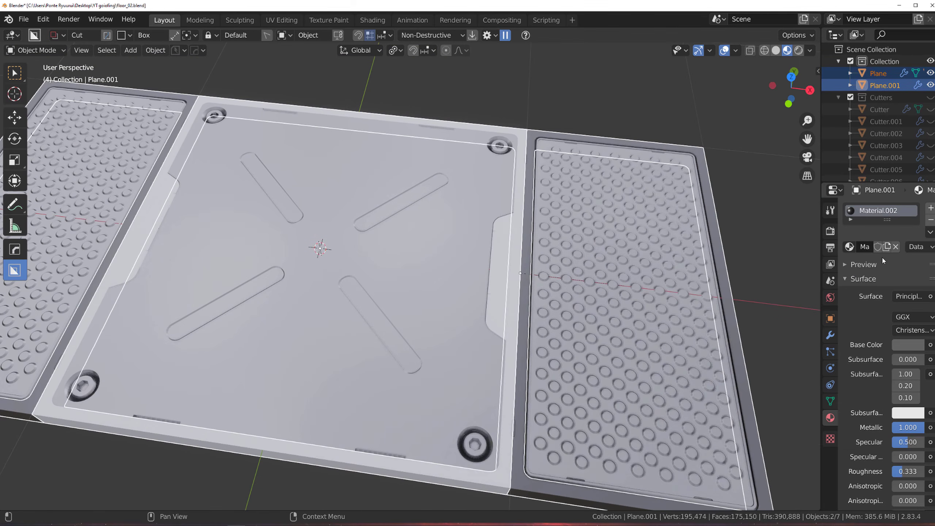
{"action": "left_click", "coordinate": [930, 232]}
{"action": "left_click", "coordinate": [891, 261]}
{"action": "left_click", "coordinate": [571, 121]}
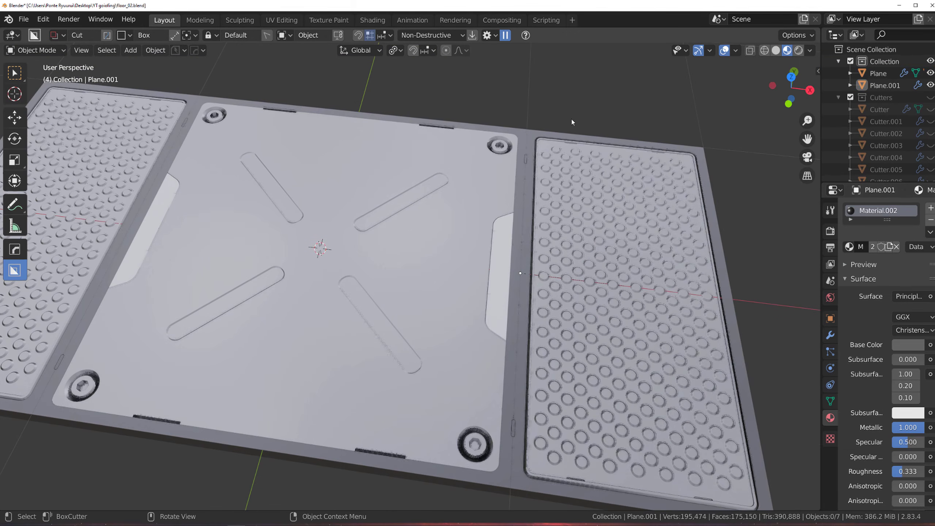
Step: Add a blank material to the angled inserts at the sides of the centre plate
{"action": "left_click", "coordinate": [493, 253]}
{"action": "key", "text": "alt+m"}
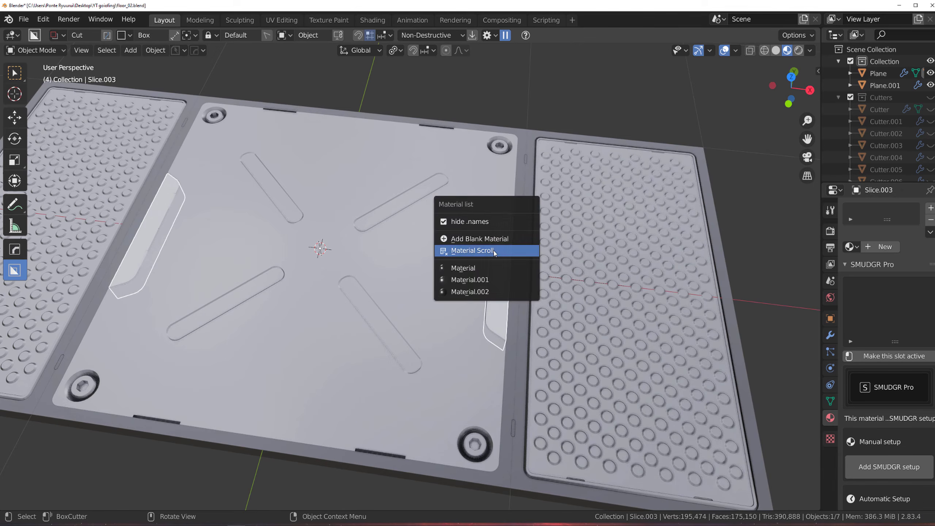
{"action": "left_click", "coordinate": [494, 251]}
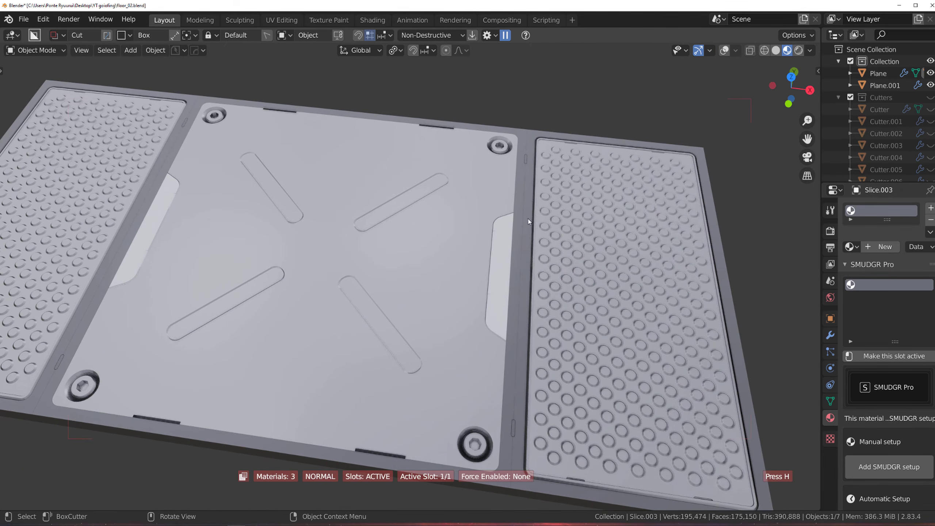
{"action": "key", "text": "Escape"}
{"action": "key", "text": "alt+m"}
{"action": "left_click", "coordinate": [552, 212]}
{"action": "left_click", "coordinate": [581, 109]}
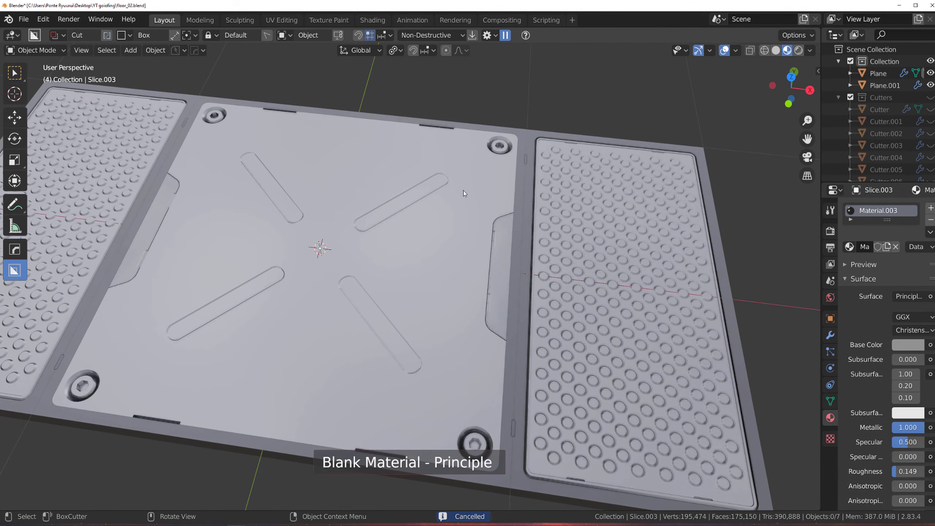
Step: Lighten the base colour of the outer frame's Material.002 and set its roughness to 0.563
{"action": "middle_click_drag", "start_coordinate": [463, 190], "coordinate": [443, 221]}
{"action": "left_click", "coordinate": [429, 271]}
{"action": "scroll", "coordinate": [429, 271], "scroll_direction": "up", "scroll_amount": 2}
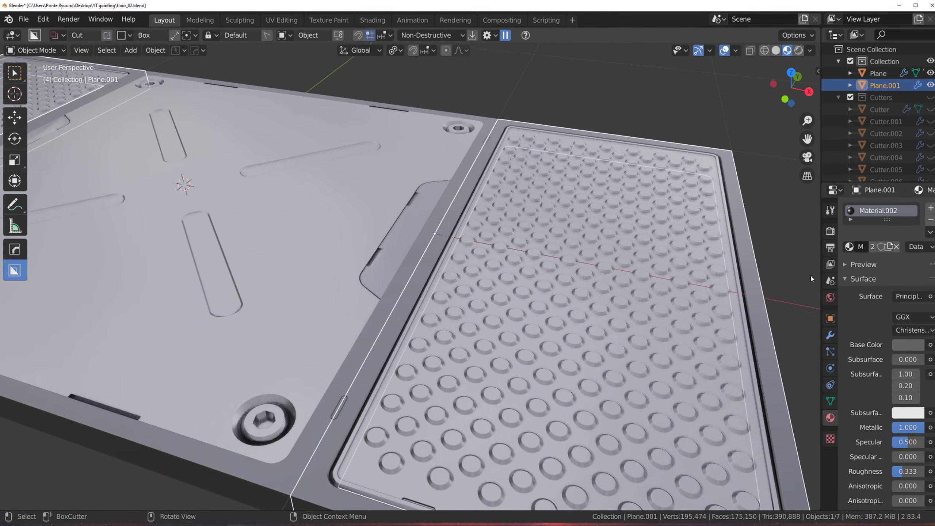
{"action": "left_click", "coordinate": [908, 344]}
{"action": "left_click_drag", "start_coordinate": [916, 224], "coordinate": [916, 212]}
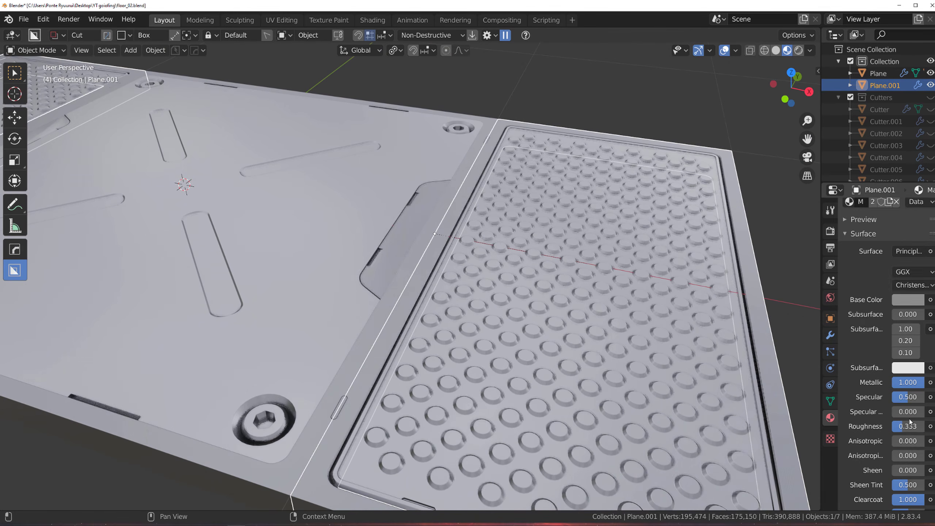
{"action": "scroll", "coordinate": [894, 344], "scroll_direction": "down", "scroll_amount": 5}
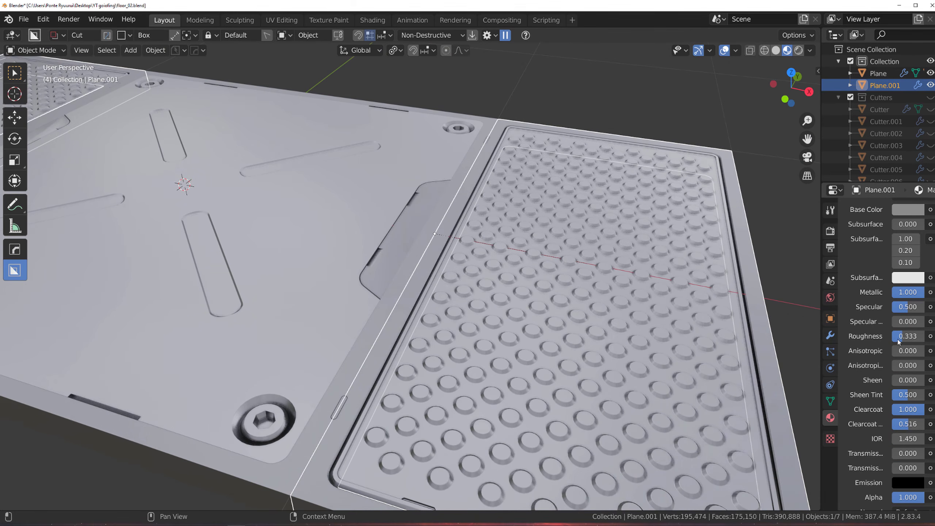
{"action": "left_click_drag", "start_coordinate": [898, 342], "coordinate": [905, 338]}
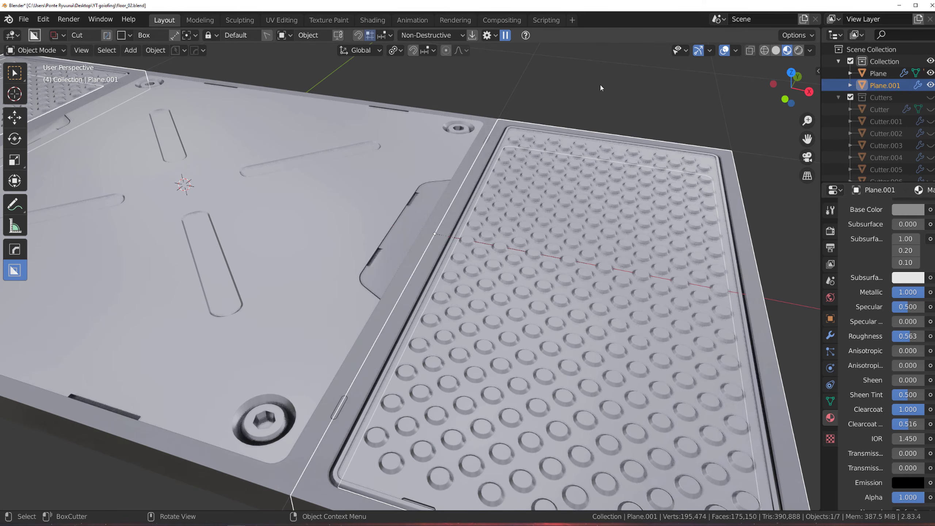
{"action": "left_click", "coordinate": [599, 83]}
Step: Examine the materials across the whole floor panel and close up around a corner bolt
{"action": "scroll", "coordinate": [418, 232], "scroll_direction": "down", "scroll_amount": 7}
{"action": "middle_click_drag", "start_coordinate": [462, 257], "coordinate": [451, 234]}
{"action": "scroll", "coordinate": [452, 236], "scroll_direction": "up", "scroll_amount": 5}
{"action": "middle_click_drag", "start_coordinate": [488, 265], "coordinate": [401, 247], "text": "shift"}
{"action": "scroll", "coordinate": [401, 247], "scroll_direction": "up", "scroll_amount": 3}
{"action": "middle_click_drag", "start_coordinate": [401, 247], "coordinate": [490, 301], "text": "shift"}
{"action": "scroll", "coordinate": [456, 236], "scroll_direction": "up", "scroll_amount": 4}
{"action": "scroll", "coordinate": [490, 300], "scroll_direction": "up", "scroll_amount": 3}
{"action": "middle_click_drag", "start_coordinate": [495, 347], "coordinate": [467, 307], "text": "shift"}
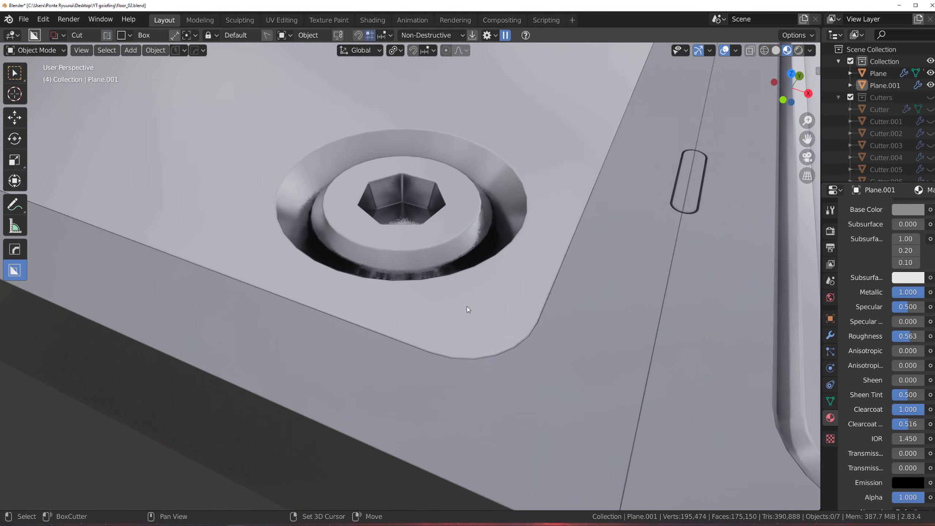
Step: Select the edge loop around the centre plate's rounded rim on the outer frame mesh
{"action": "left_click", "coordinate": [472, 327]}
{"action": "key", "text": "Tab"}
{"action": "key", "text": "Tab"}
{"action": "left_click", "coordinate": [570, 323]}
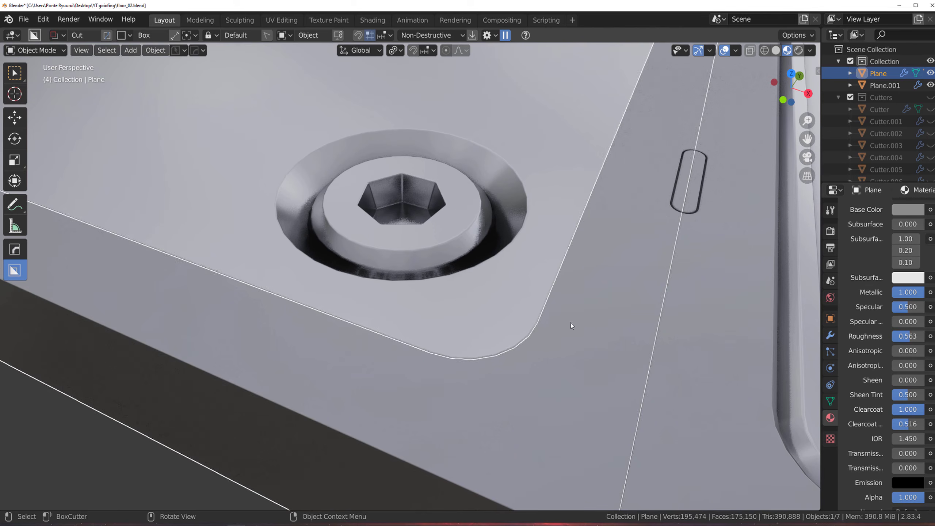
{"action": "key", "text": "Tab"}
{"action": "left_click", "coordinate": [535, 310], "text": "alt"}
{"action": "scroll", "coordinate": [535, 309], "scroll_direction": "down", "scroll_amount": 3}
{"action": "scroll", "coordinate": [535, 310], "scroll_direction": "down", "scroll_amount": 2}
{"action": "middle_click_drag", "start_coordinate": [535, 309], "coordinate": [392, 493], "text": "shift"}
{"action": "scroll", "coordinate": [328, 274], "scroll_direction": "down", "scroll_amount": 5}
{"action": "middle_click_drag", "start_coordinate": [328, 275], "coordinate": [480, 311], "text": "shift"}
{"action": "scroll", "coordinate": [480, 311], "scroll_direction": "up", "scroll_amount": 4}
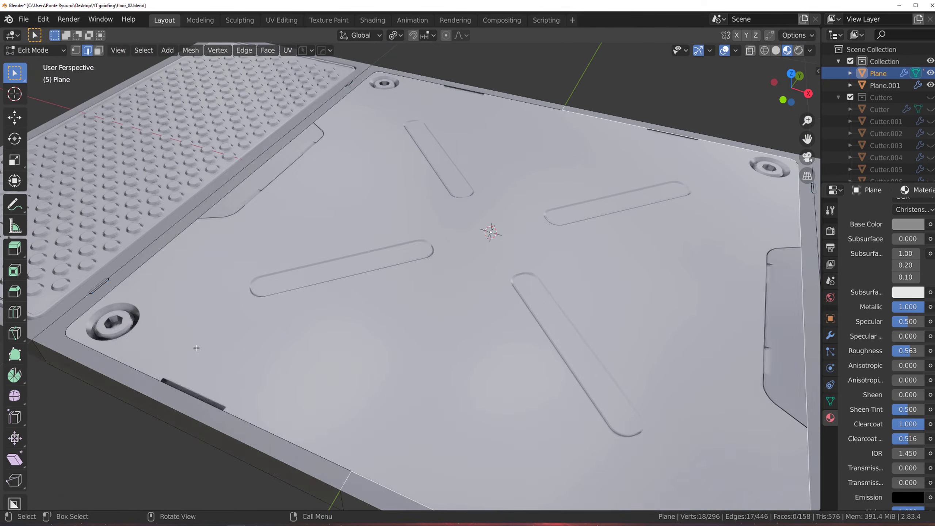
{"action": "left_click", "coordinate": [434, 335], "text": "alt"}
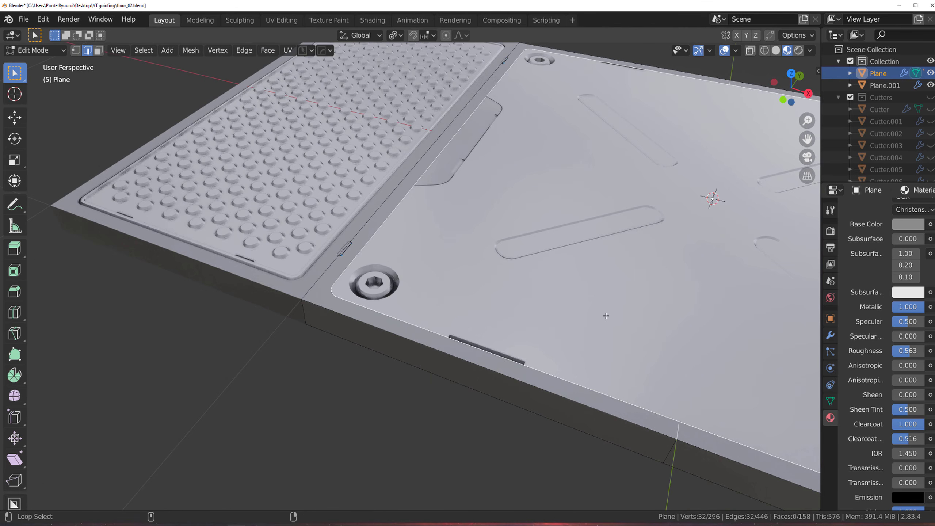
Step: Remove the two short cross edges at the middle of the frame's long sides from the rim selection
{"action": "scroll", "coordinate": [431, 334], "scroll_direction": "up", "scroll_amount": 5}
{"action": "scroll", "coordinate": [402, 331], "scroll_direction": "down", "scroll_amount": 7}
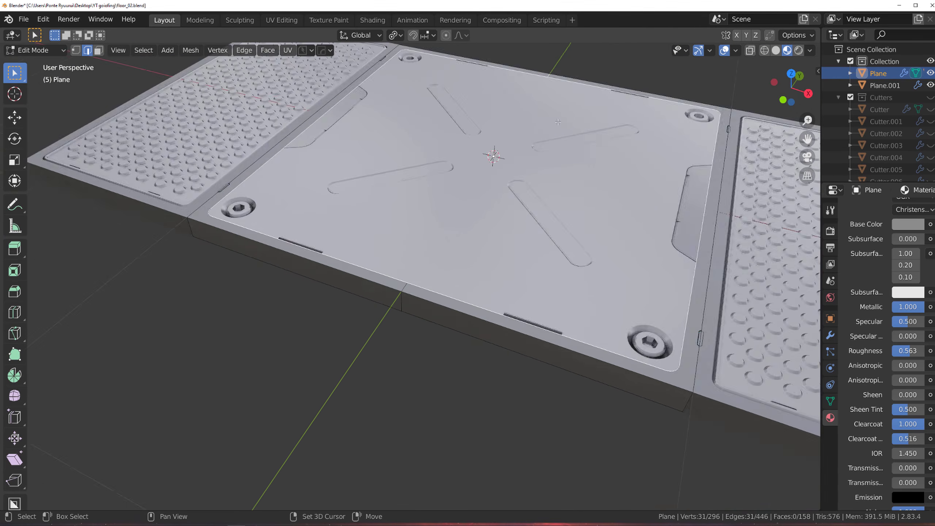
{"action": "scroll", "coordinate": [510, 299], "scroll_direction": "up", "scroll_amount": 7}
{"action": "scroll", "coordinate": [544, 293], "scroll_direction": "down", "scroll_amount": 4}
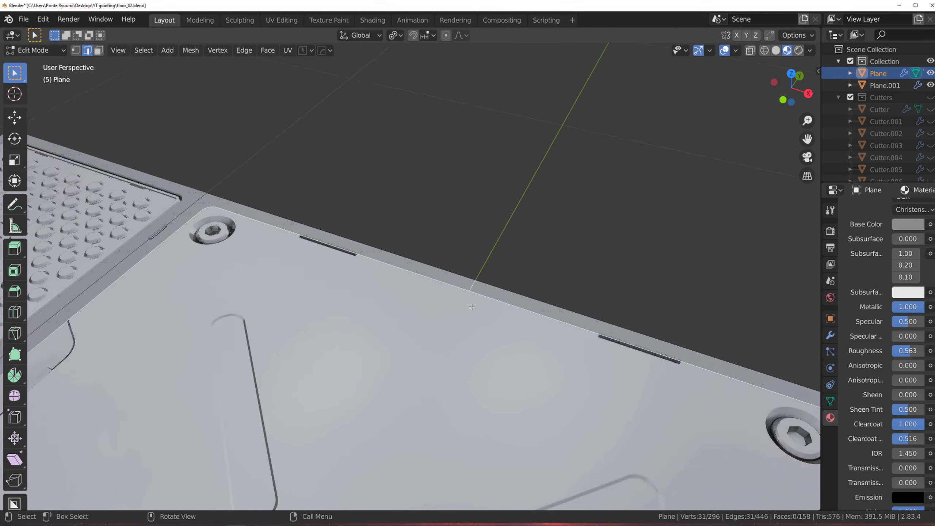
{"action": "scroll", "coordinate": [450, 275], "scroll_direction": "up", "scroll_amount": 1}
{"action": "left_click", "coordinate": [463, 282], "text": "shift"}
{"action": "scroll", "coordinate": [463, 281], "scroll_direction": "down", "scroll_amount": 4}
{"action": "middle_click_drag", "start_coordinate": [461, 235], "coordinate": [497, 70], "text": "shift"}
{"action": "scroll", "coordinate": [442, 338], "scroll_direction": "up", "scroll_amount": 8}
{"action": "middle_click_drag", "start_coordinate": [674, 353], "coordinate": [478, 269], "text": "shift"}
{"action": "scroll", "coordinate": [478, 268], "scroll_direction": "up", "scroll_amount": 4}
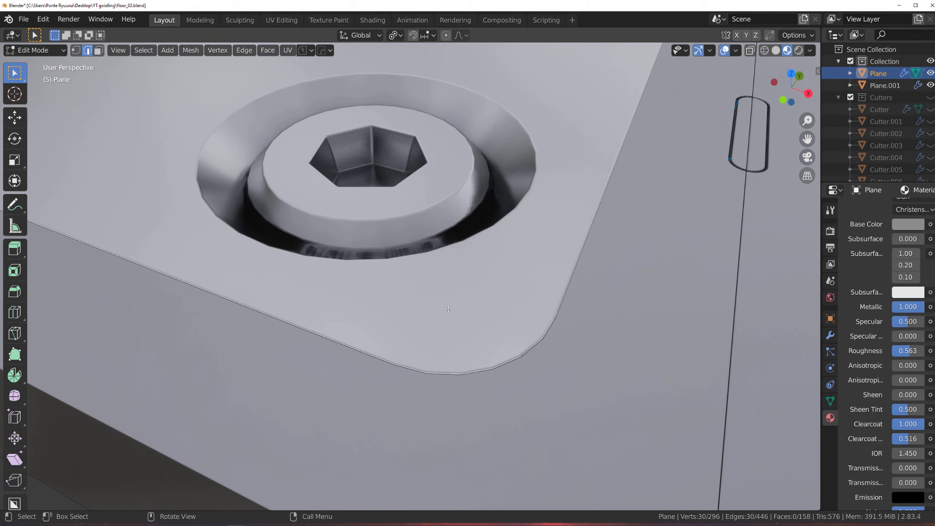
Step: Try a narrow single-segment bevel, about 0.0023 m wide, on the edge loop around the centre plate
{"action": "key", "text": "ctrl+b"}
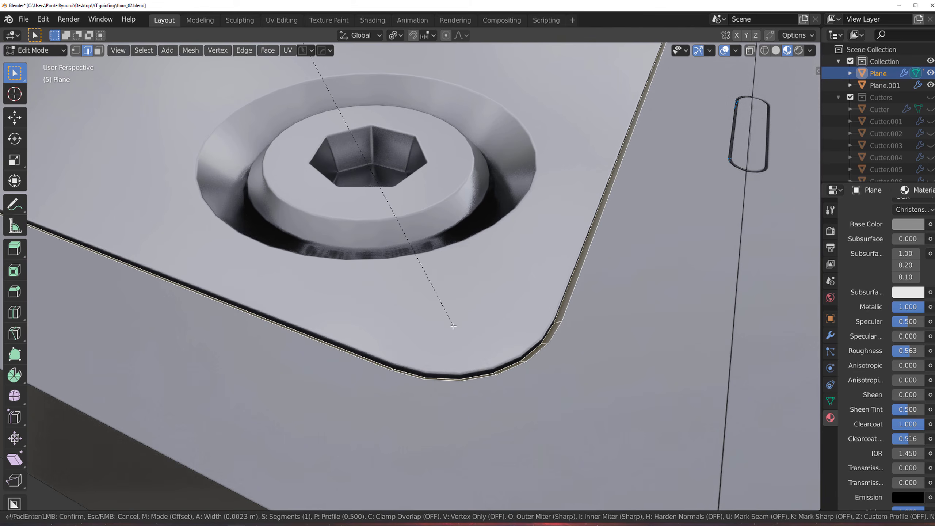
{"action": "left_click", "coordinate": [455, 325]}
{"action": "key", "text": "Tab"}
{"action": "left_click", "coordinate": [471, 220]}
{"action": "scroll", "coordinate": [484, 253], "scroll_direction": "down", "scroll_amount": 7}
{"action": "left_click", "coordinate": [352, 368]}
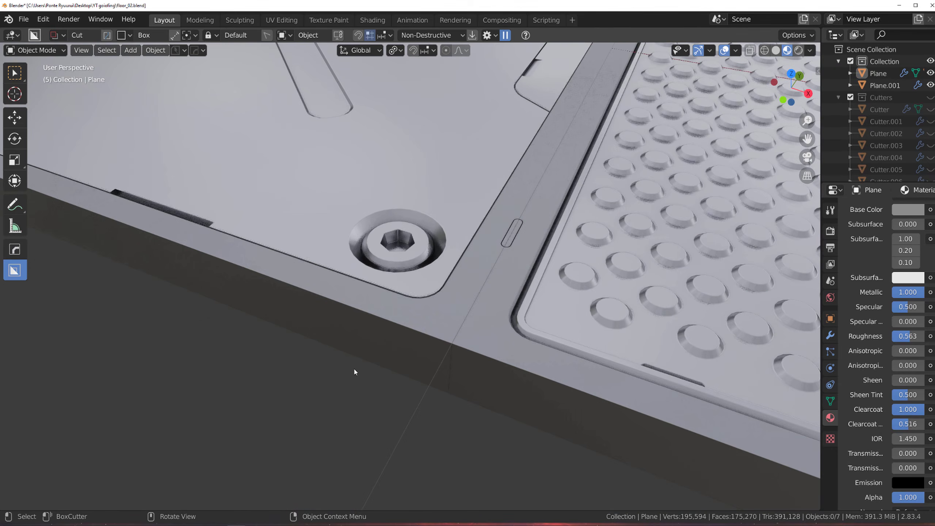
Step: Examine the bevelled gap around the centre plate from above and close up near the corner bolt
{"action": "middle_click_drag", "start_coordinate": [389, 318], "coordinate": [396, 344]}
{"action": "scroll", "coordinate": [395, 343], "scroll_direction": "up", "scroll_amount": 4}
{"action": "scroll", "coordinate": [400, 337], "scroll_direction": "down", "scroll_amount": 5}
{"action": "scroll", "coordinate": [405, 330], "scroll_direction": "down", "scroll_amount": 2}
{"action": "middle_click_drag", "start_coordinate": [386, 279], "coordinate": [482, 444], "text": "shift"}
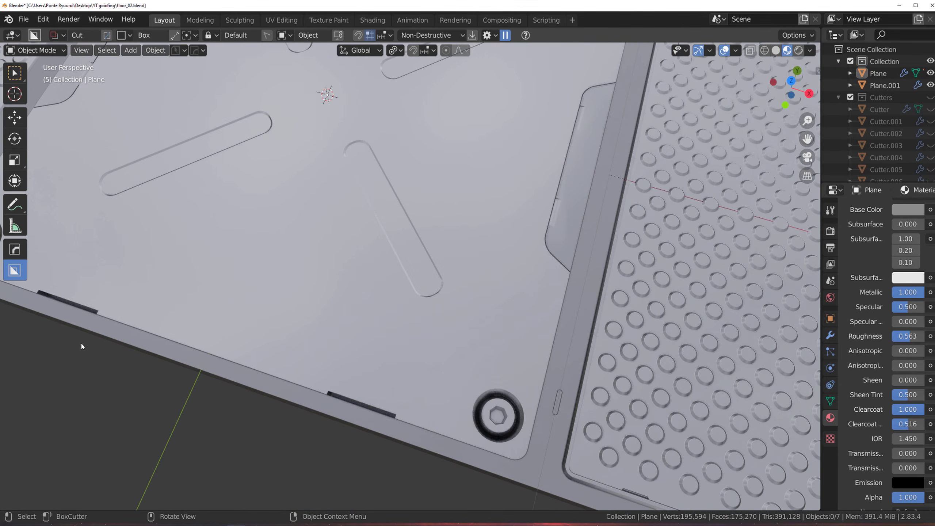
{"action": "scroll", "coordinate": [80, 342], "scroll_direction": "down", "scroll_amount": 3}
{"action": "middle_click_drag", "start_coordinate": [325, 328], "coordinate": [513, 418], "text": "shift"}
{"action": "scroll", "coordinate": [438, 234], "scroll_direction": "up", "scroll_amount": 2}
{"action": "scroll", "coordinate": [439, 232], "scroll_direction": "down", "scroll_amount": 4}
{"action": "scroll", "coordinate": [452, 363], "scroll_direction": "up", "scroll_amount": 7}
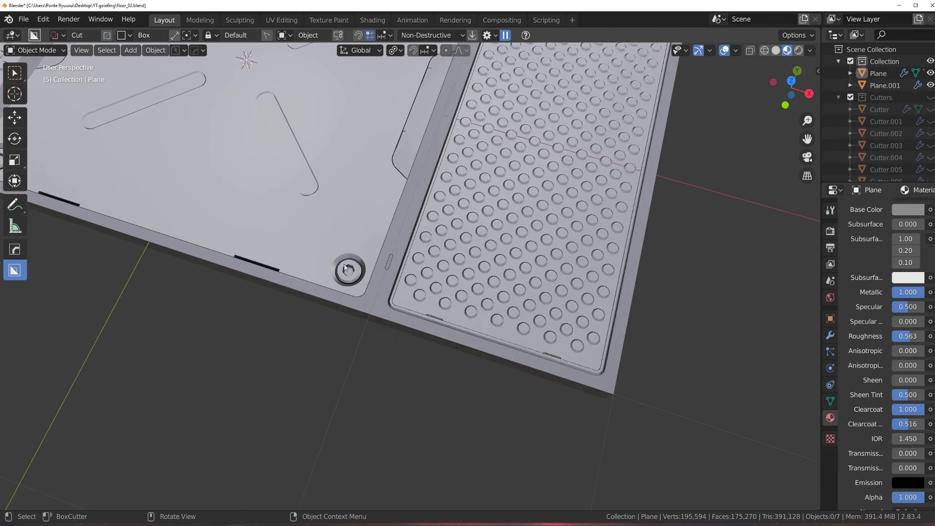
{"action": "scroll", "coordinate": [341, 313], "scroll_direction": "up", "scroll_amount": 3}
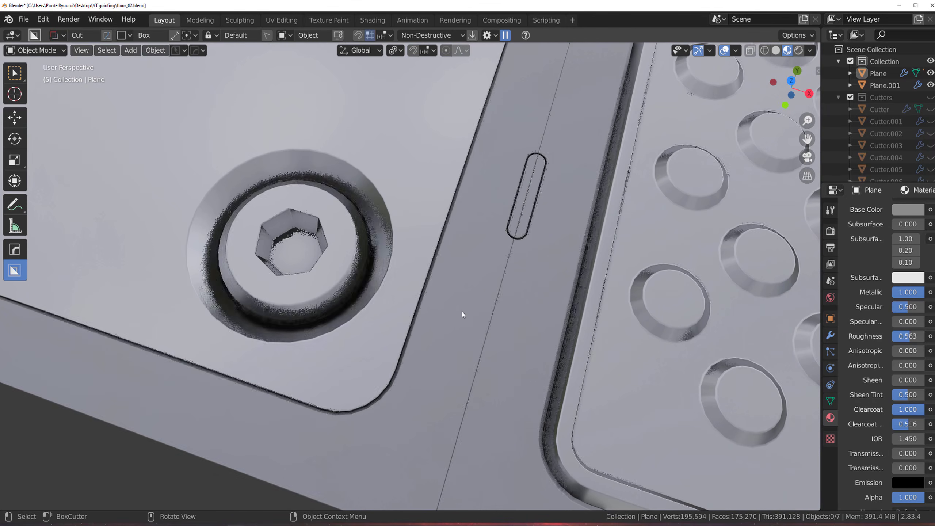
Step: Undo the bevel on the edge loop around the centre plate
{"action": "left_click", "coordinate": [442, 320]}
{"action": "key", "text": "Tab"}
{"action": "key", "text": "ctrl+z"}
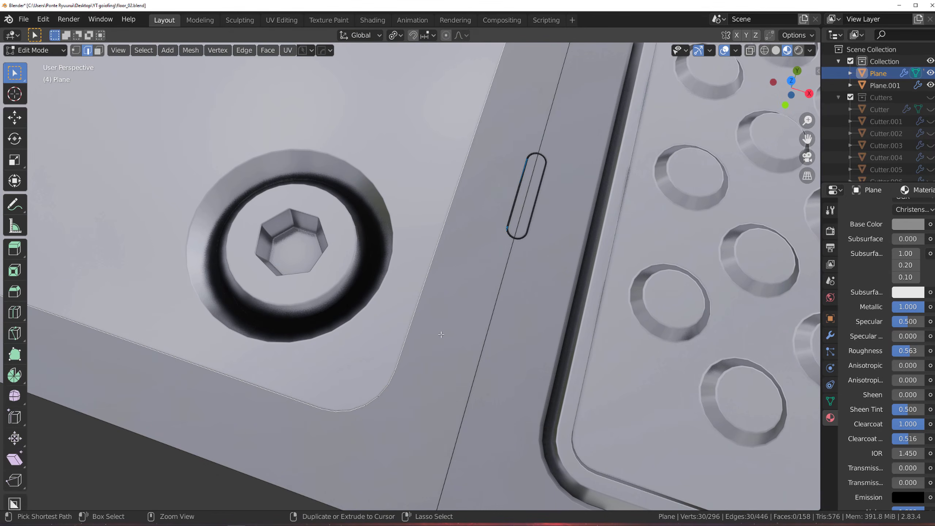
Step: Apply the scale of the outer frame object
{"action": "key", "text": "Tab"}
{"action": "key", "text": "ctrl+a"}
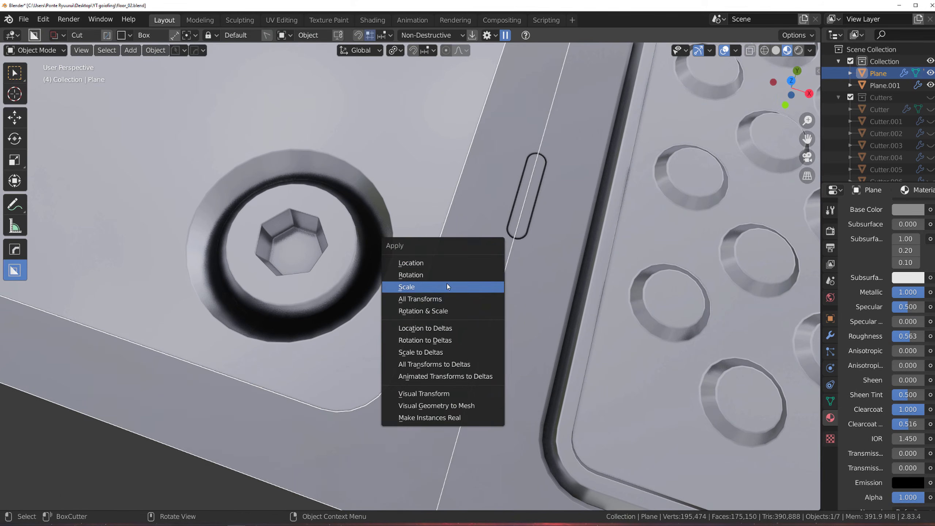
{"action": "left_click", "coordinate": [447, 287]}
Step: Bevel the selected edge loop around the centre plate with a single segment and deselect the frame
{"action": "key", "text": "Tab"}
{"action": "key", "text": "ctrl+b"}
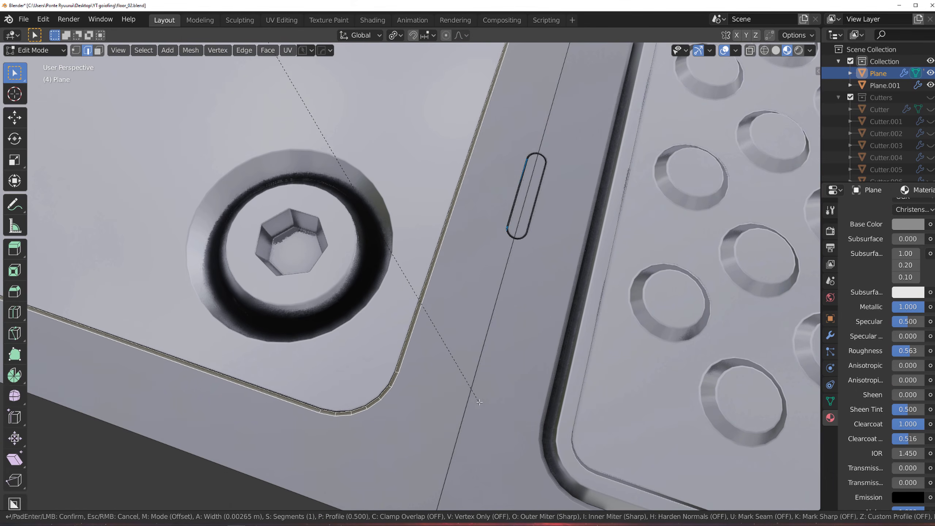
{"action": "left_click", "coordinate": [485, 413]}
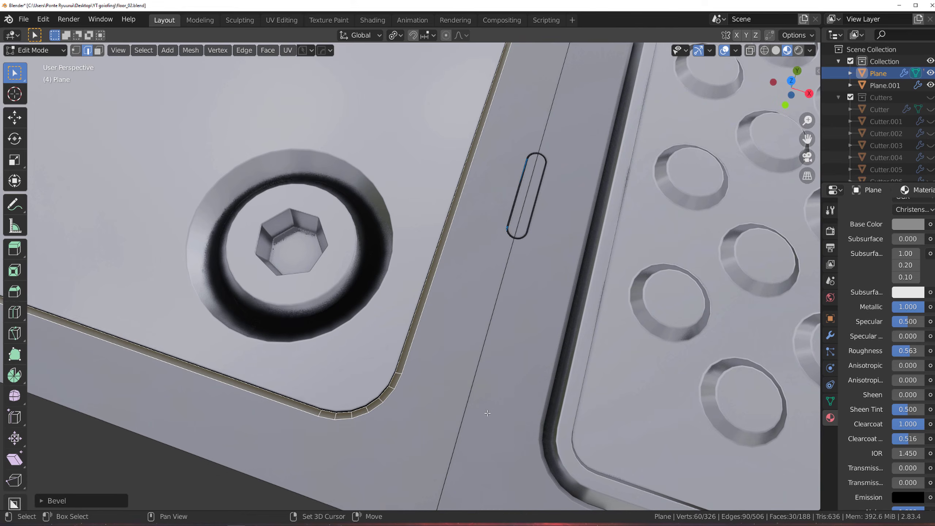
{"action": "key", "text": "Tab"}
{"action": "left_click", "coordinate": [431, 281]}
{"action": "scroll", "coordinate": [383, 324], "scroll_direction": "down", "scroll_amount": 7}
{"action": "double_click", "coordinate": [396, 344]}
{"action": "scroll", "coordinate": [396, 346], "scroll_direction": "up", "scroll_amount": 4}
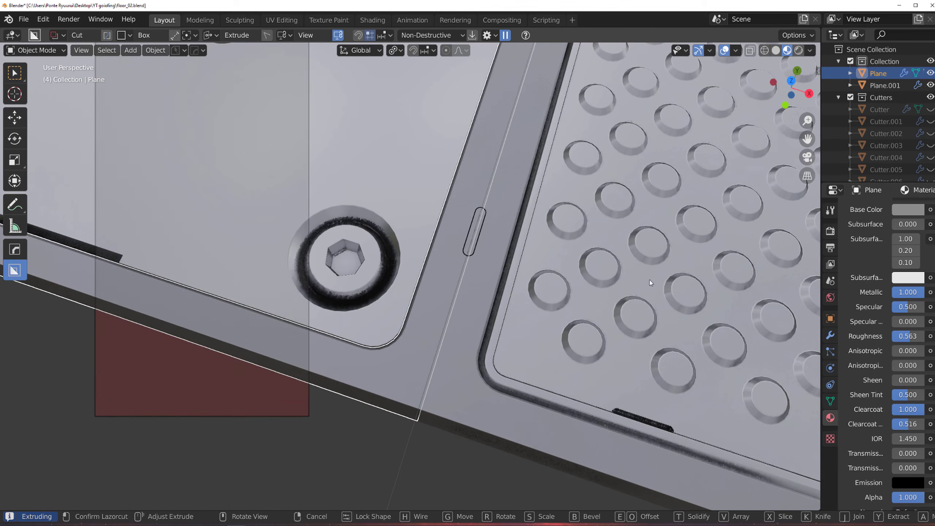
{"action": "right_click", "coordinate": [341, 324]}
Step: Examine the whole floor panel from several angles, checking the gap around the centre plate and the studded sections
{"action": "scroll", "coordinate": [279, 385], "scroll_direction": "down", "scroll_amount": 3}
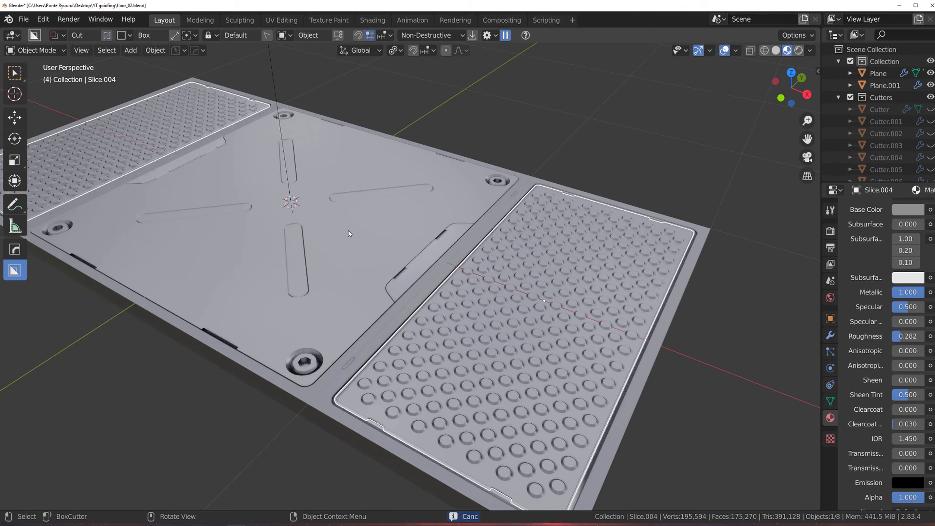
{"action": "middle_click_drag", "start_coordinate": [457, 258], "coordinate": [402, 222]}
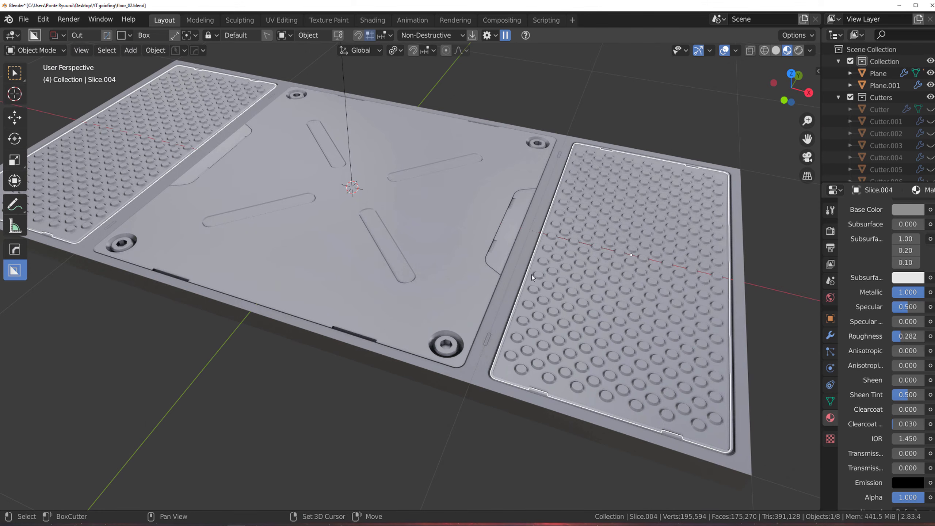
{"action": "middle_click_drag", "start_coordinate": [532, 274], "coordinate": [590, 393]}
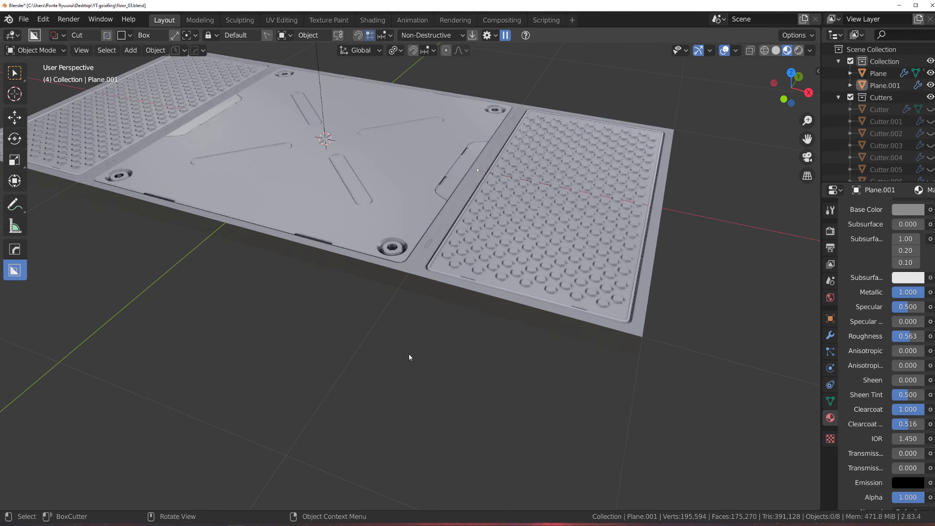
{"action": "scroll", "coordinate": [443, 255], "scroll_direction": "up", "scroll_amount": 3}
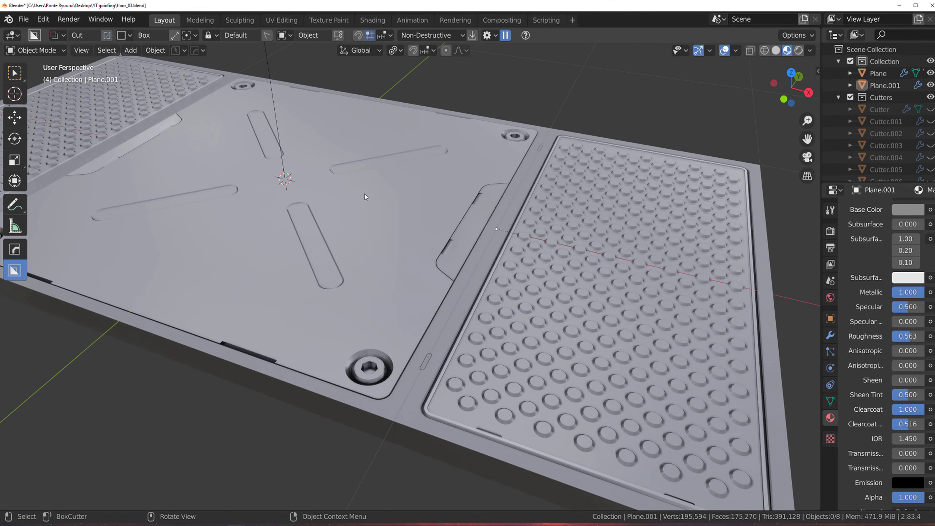
{"action": "scroll", "coordinate": [365, 196], "scroll_direction": "down", "scroll_amount": 5}
{"action": "middle_click_drag", "start_coordinate": [351, 148], "coordinate": [435, 218]}
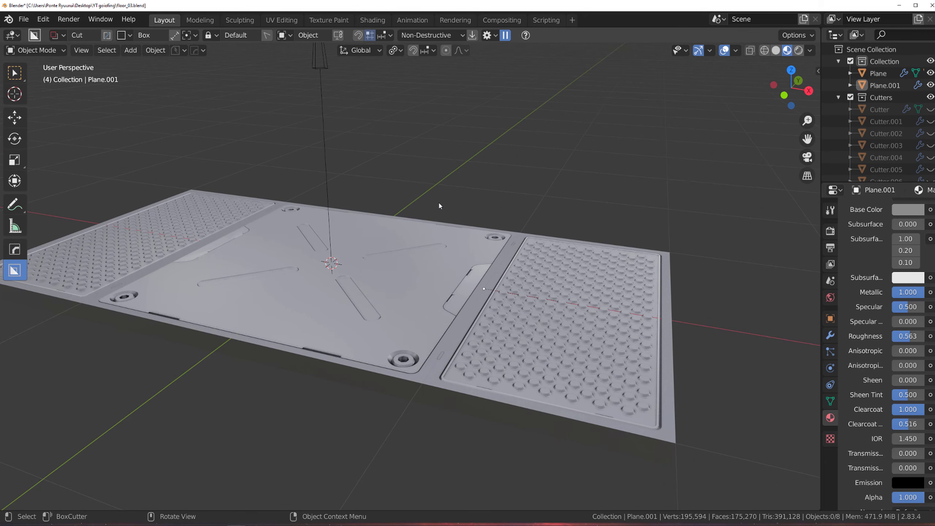